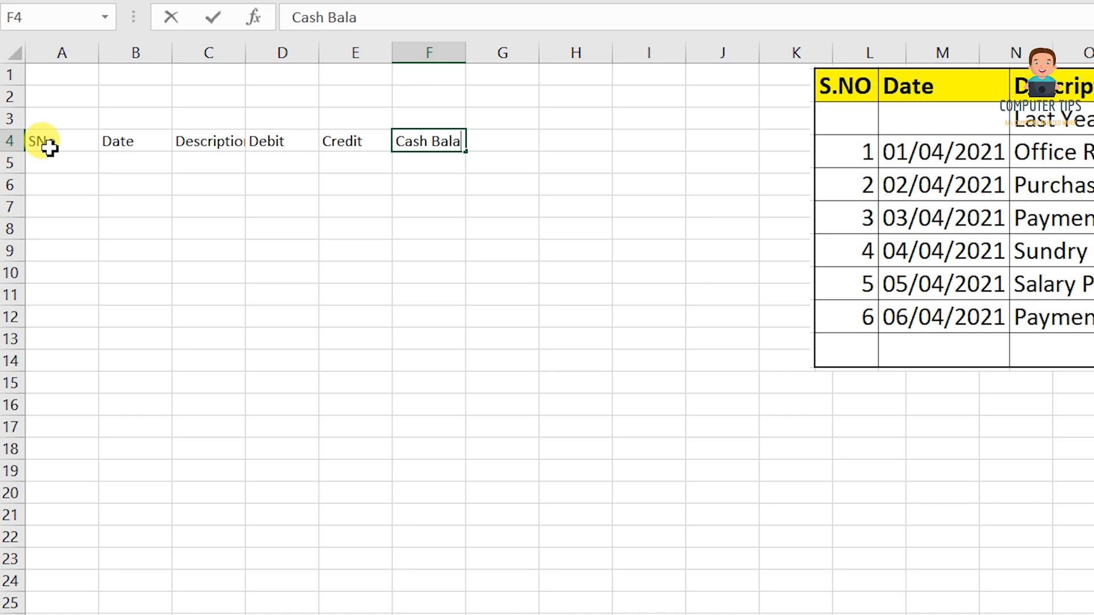
# Finish the Cash Balance header, auto-fit columns A, D and E, and widen column C.
pyautogui.write('nce')
pyautogui.press('Return')
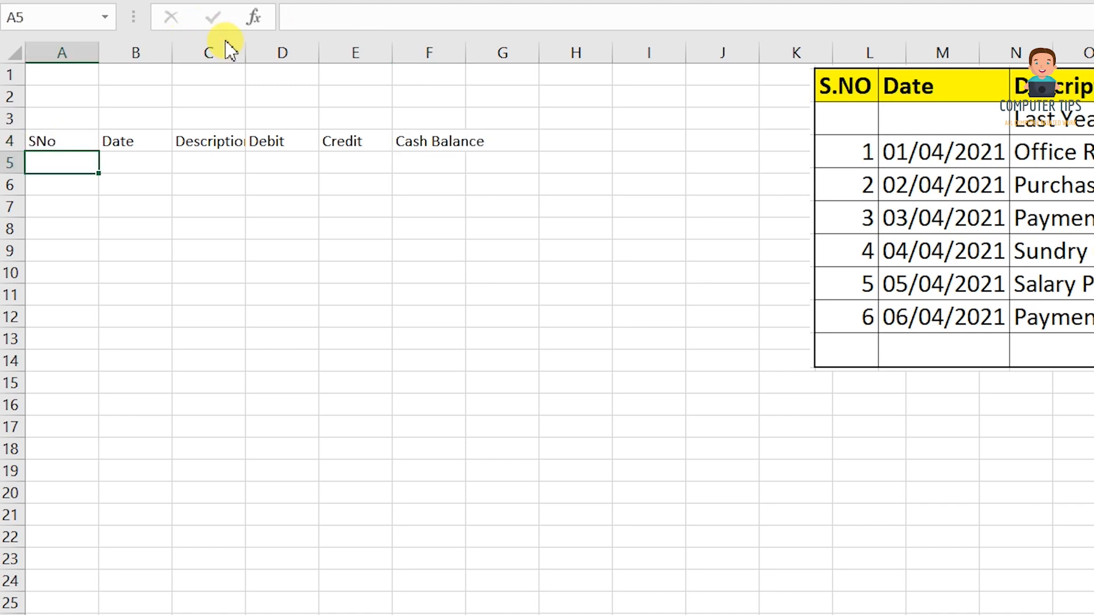
pyautogui.doubleClick(98, 53)
pyautogui.moveTo(211, 51); pyautogui.dragTo(280, 51)
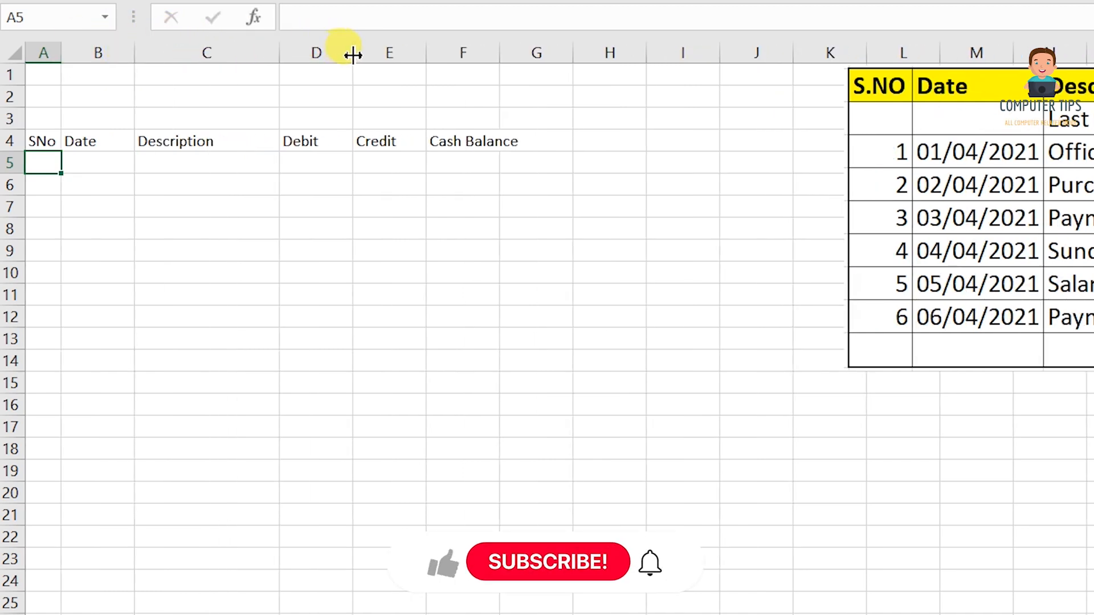
pyautogui.doubleClick(351, 47)
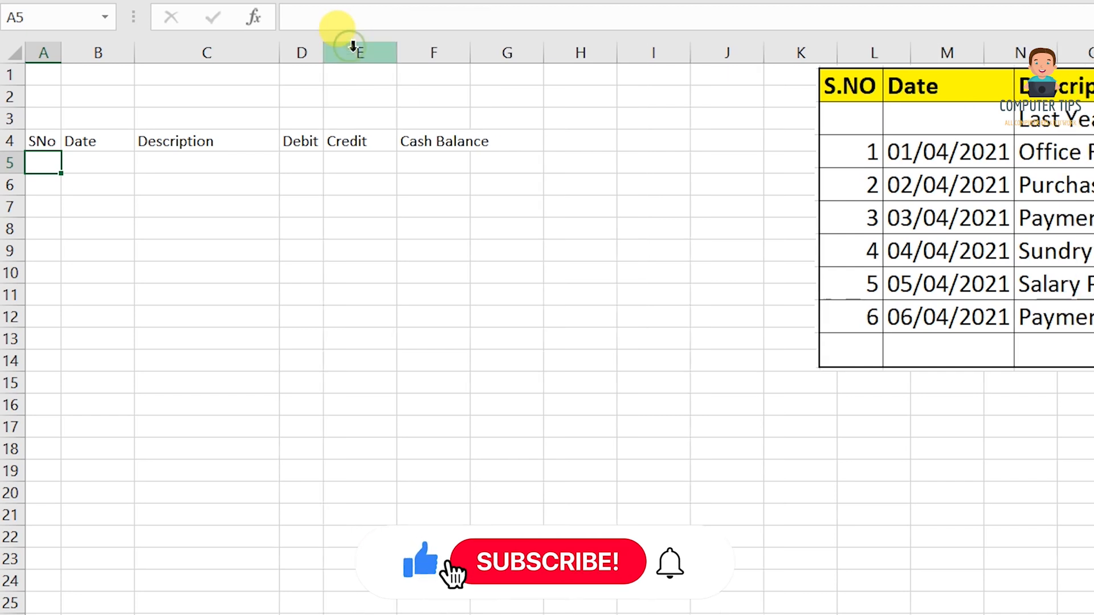
pyautogui.moveTo(397, 52); pyautogui.dragTo(396, 52)
pyautogui.doubleClick(396, 52)
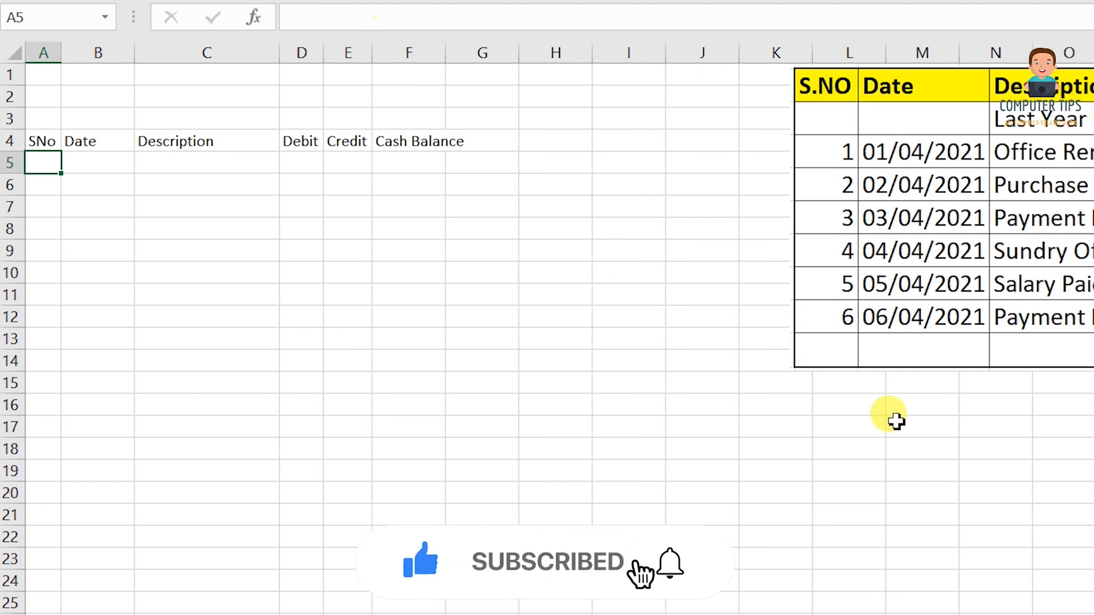
# Move the reference picture down and left, and auto-fit column F to Cash Balance.
pyautogui.click(1068, 207)
pyautogui.moveTo(1068, 208); pyautogui.dragTo(1023, 231)
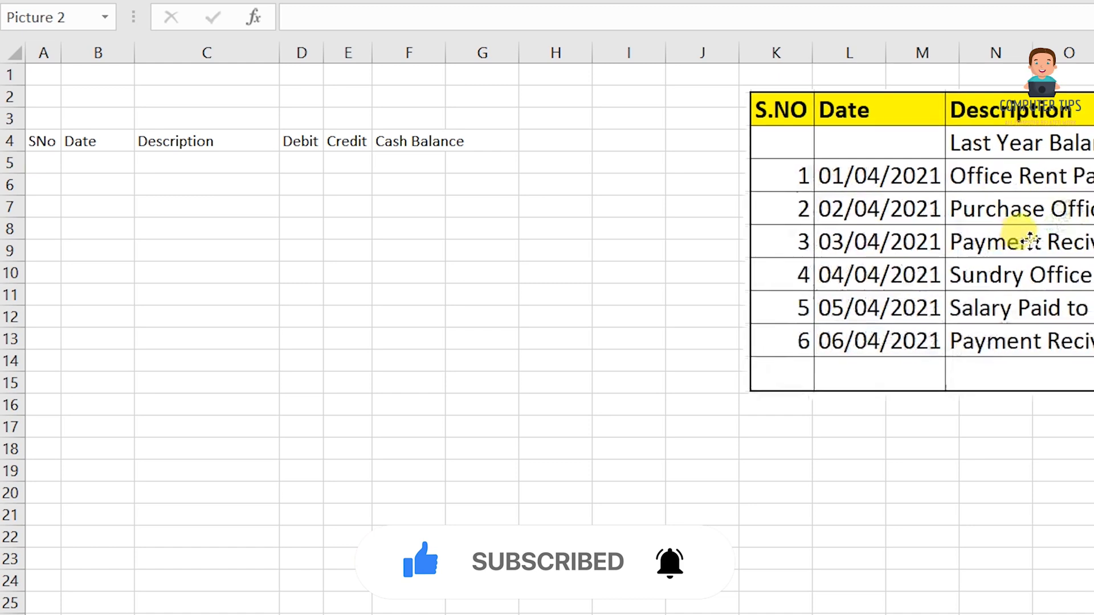
pyautogui.doubleClick(445, 52)
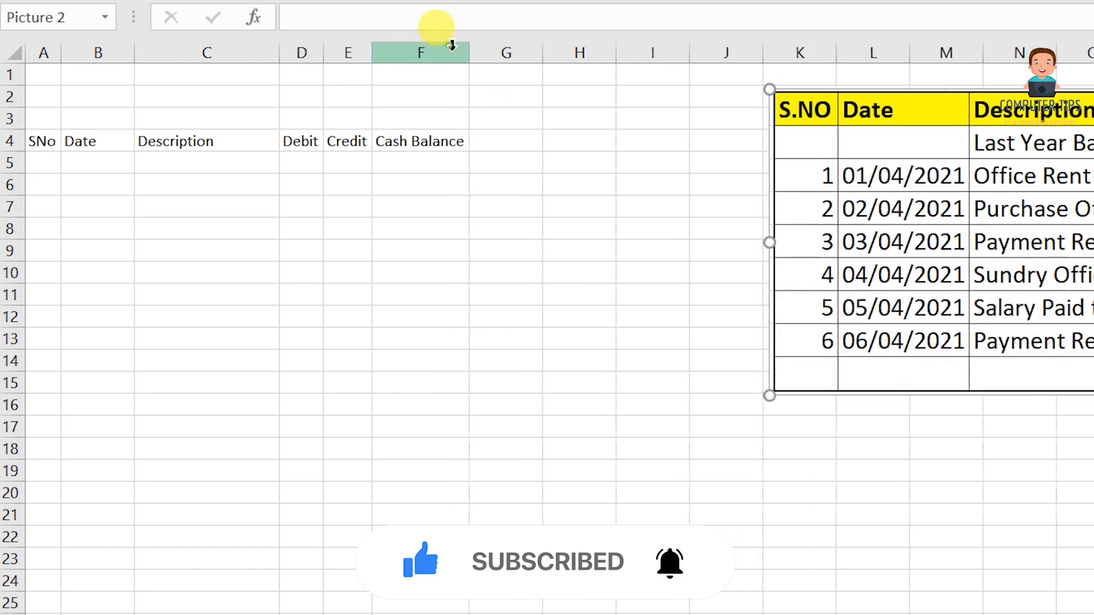
pyautogui.click(162, 164)
# Enter Last Year Balance in C5 with a 500000 debit in D5.
pyautogui.write('Last Year ')
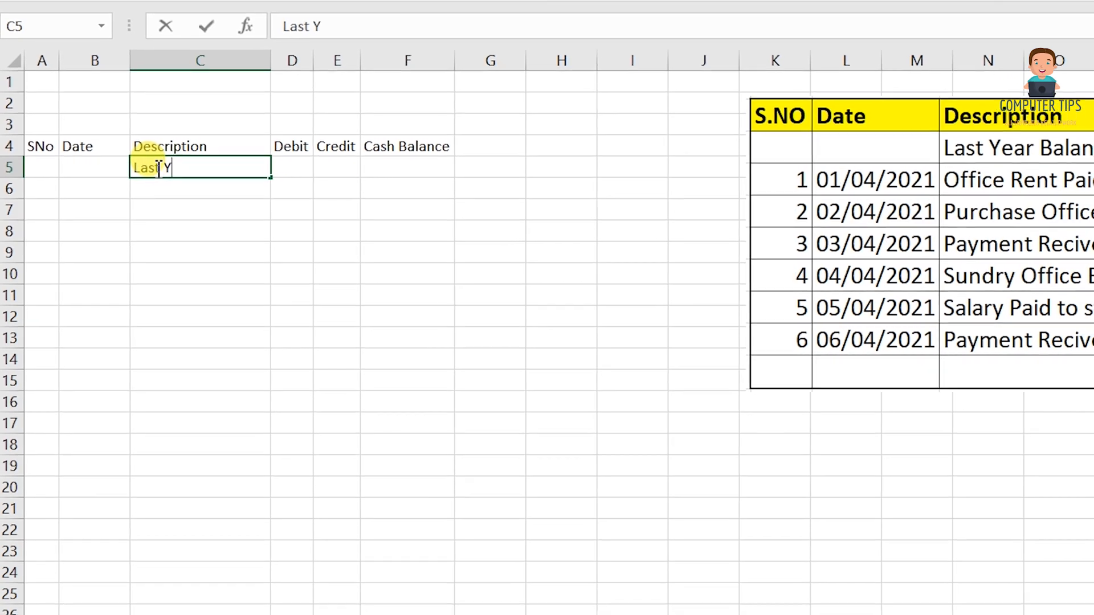
pyautogui.write('Balac')
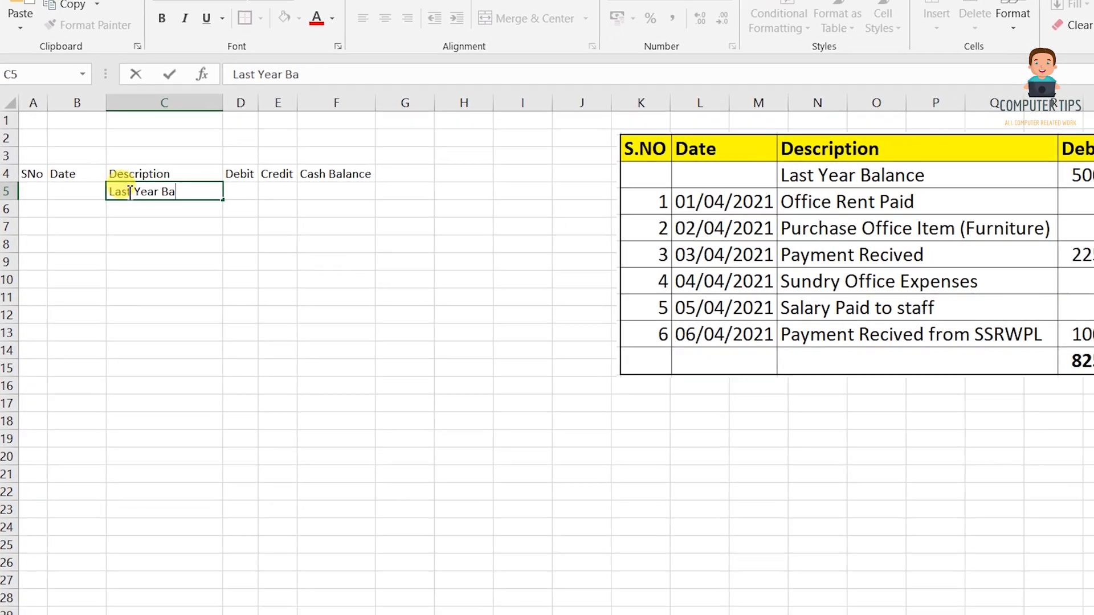
pyautogui.write('ne')
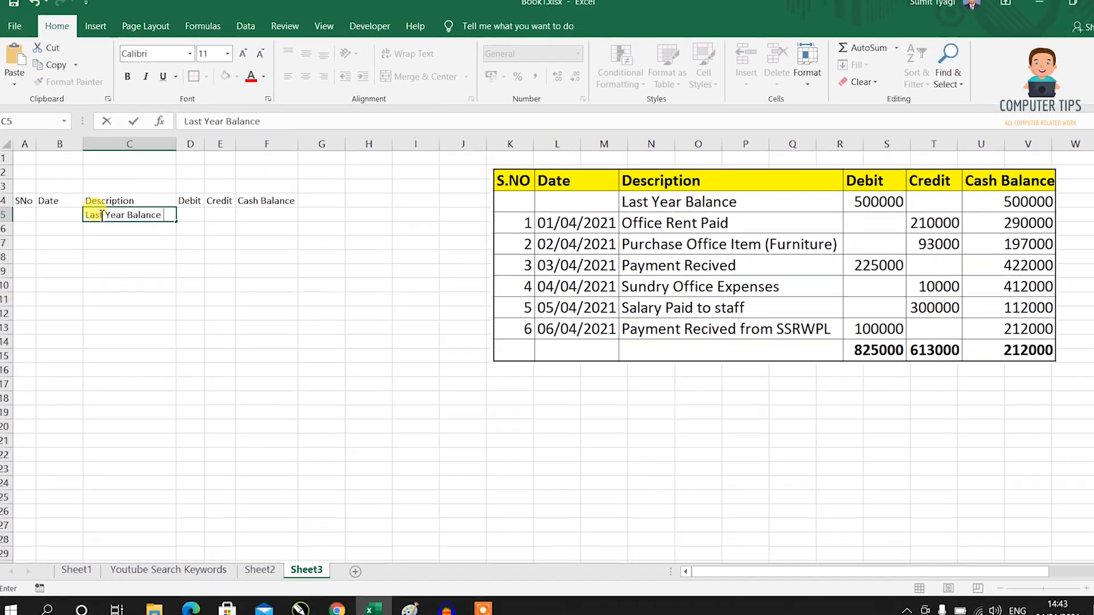
pyautogui.press('Tab')
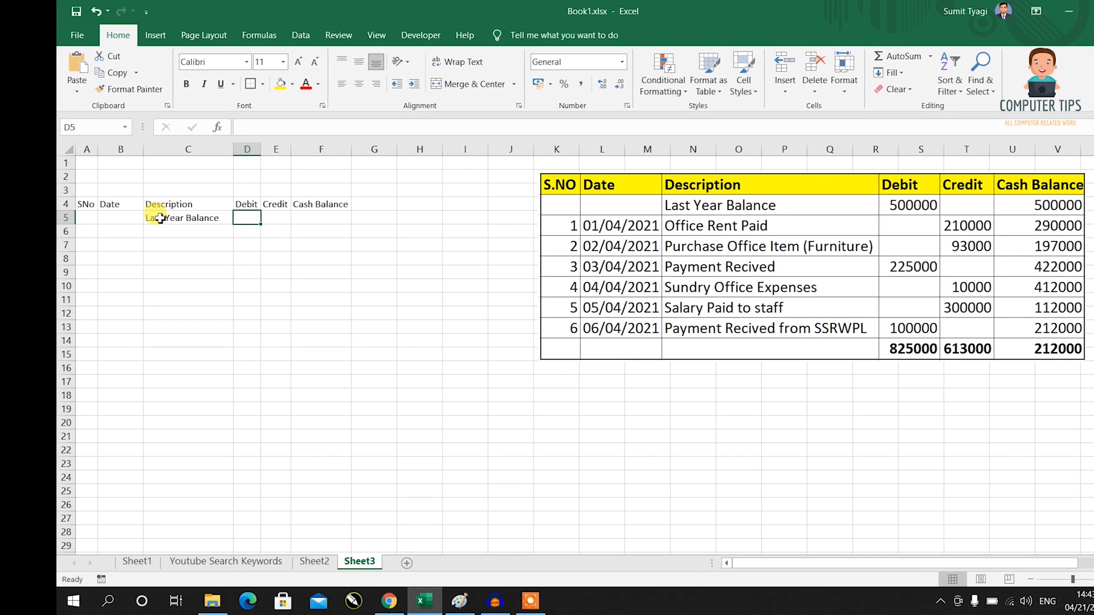
pyautogui.write('500000')
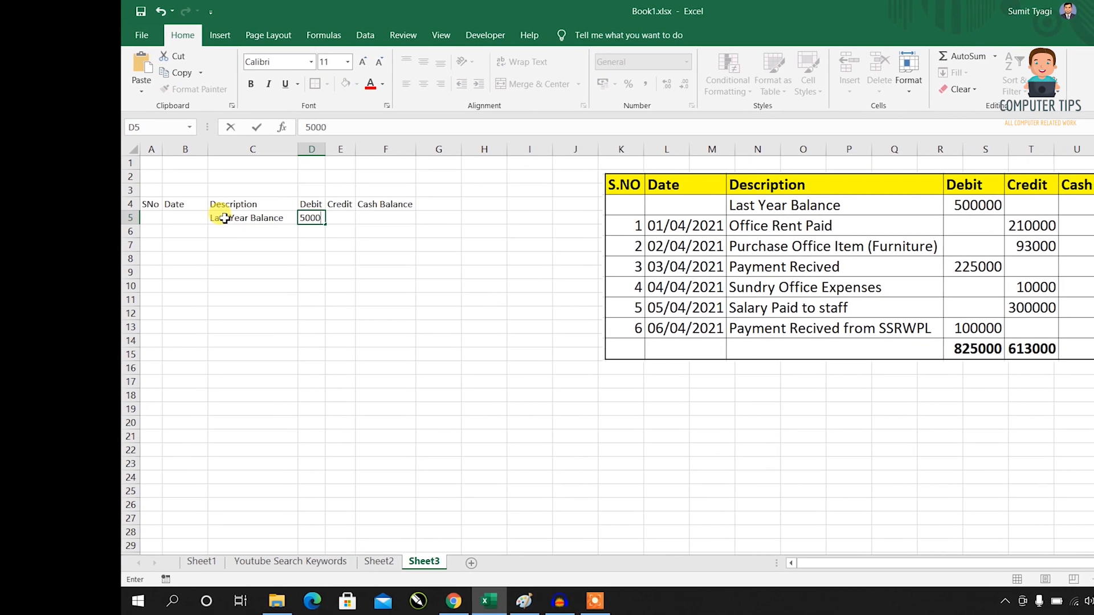
pyautogui.press('Return')
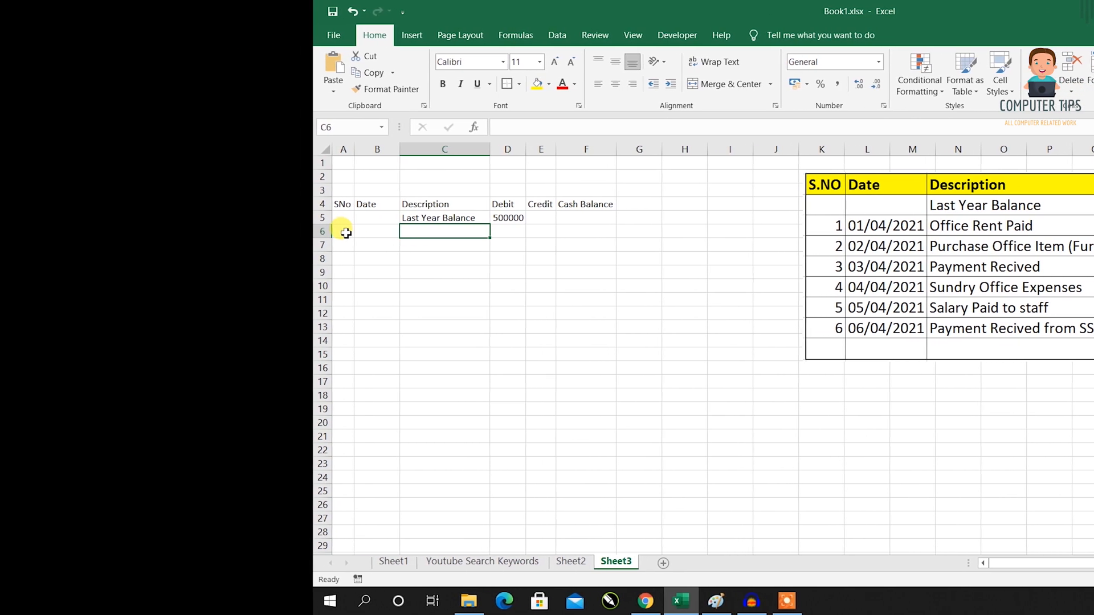
# Type serial numbers 1 and 2 into A6:A7, then delete them.
pyautogui.click(313, 231)
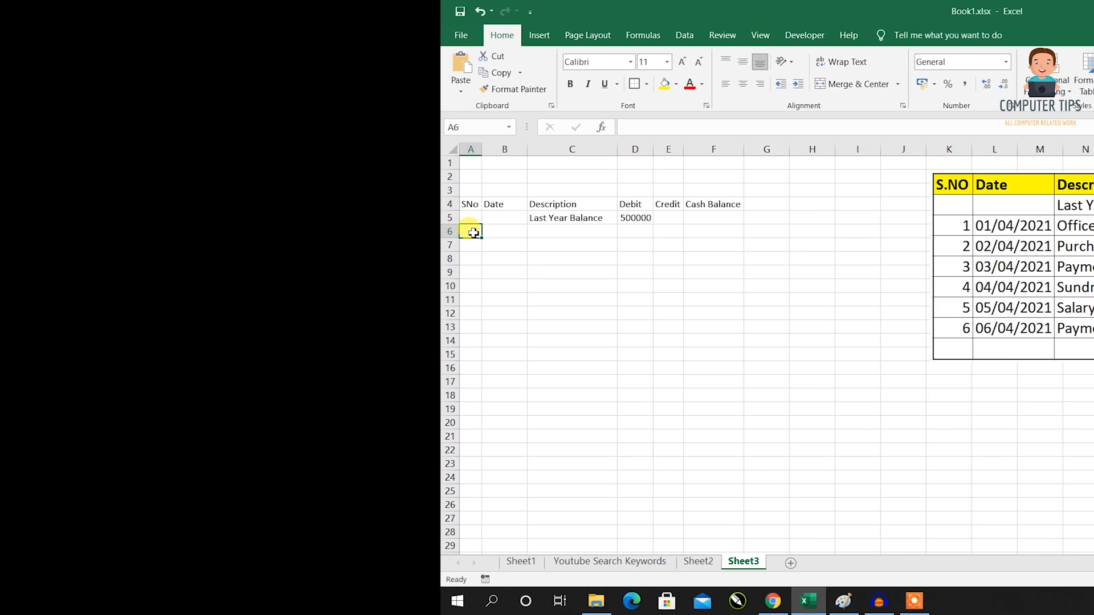
pyautogui.write('1')
pyautogui.press('Return')
pyautogui.write('2')
pyautogui.press('Return')
pyautogui.press('Up')
pyautogui.press('Up')
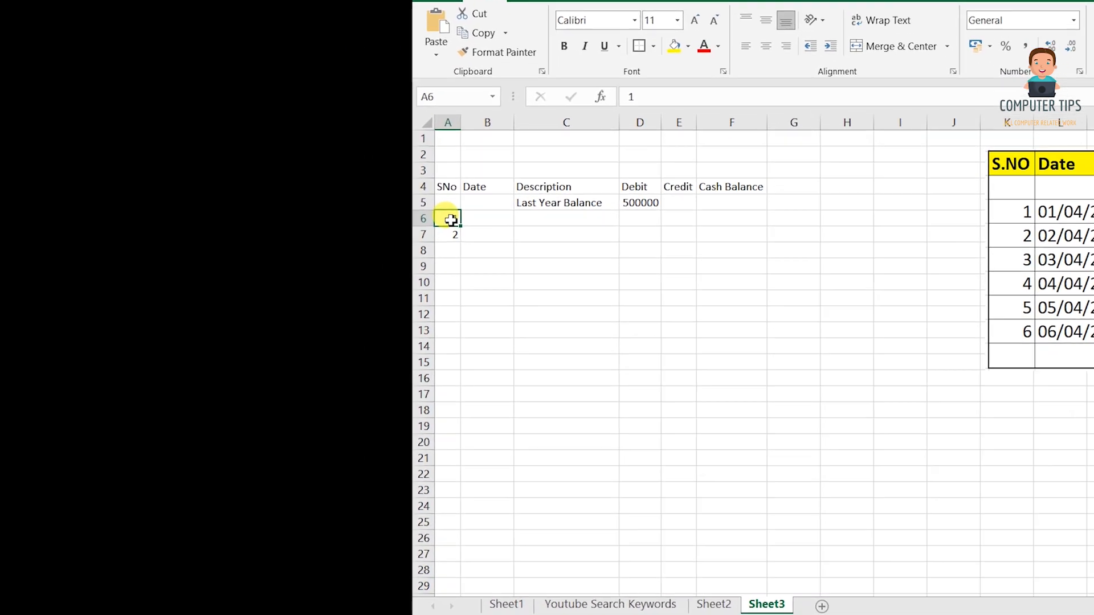
pyautogui.hotkey('shift', 'Down')
pyautogui.hotkey('shift', 'Down')
pyautogui.hotkey('shift', 'Up')
pyautogui.press('Delete')
pyautogui.press('Right')
pyautogui.press('Right')
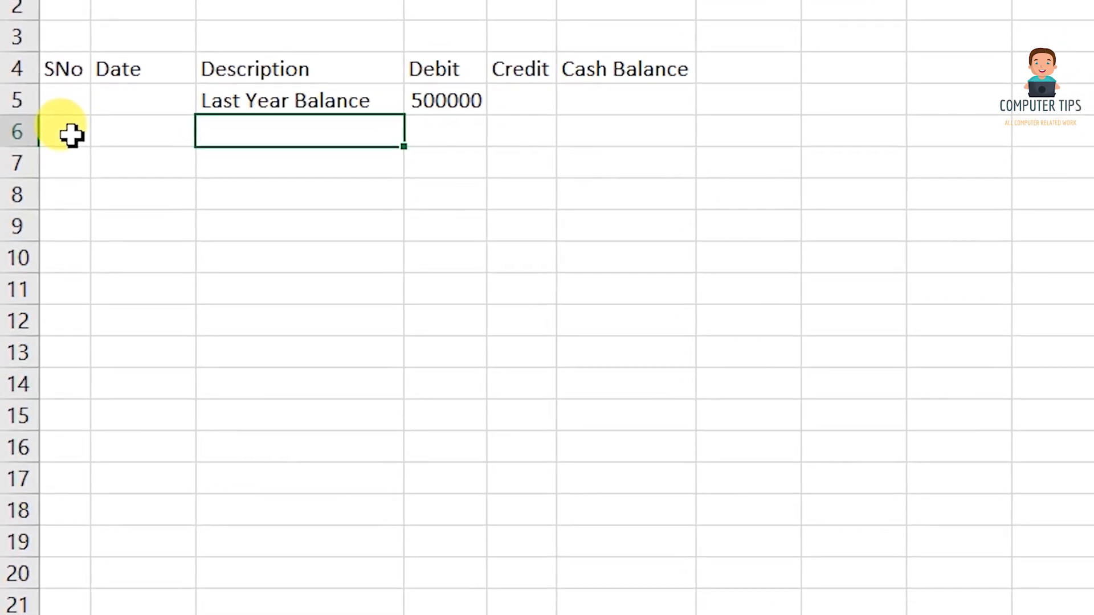
# Start the A6 formula with IF testing C6<>"" and a COUNTA function.
pyautogui.click(70, 137)
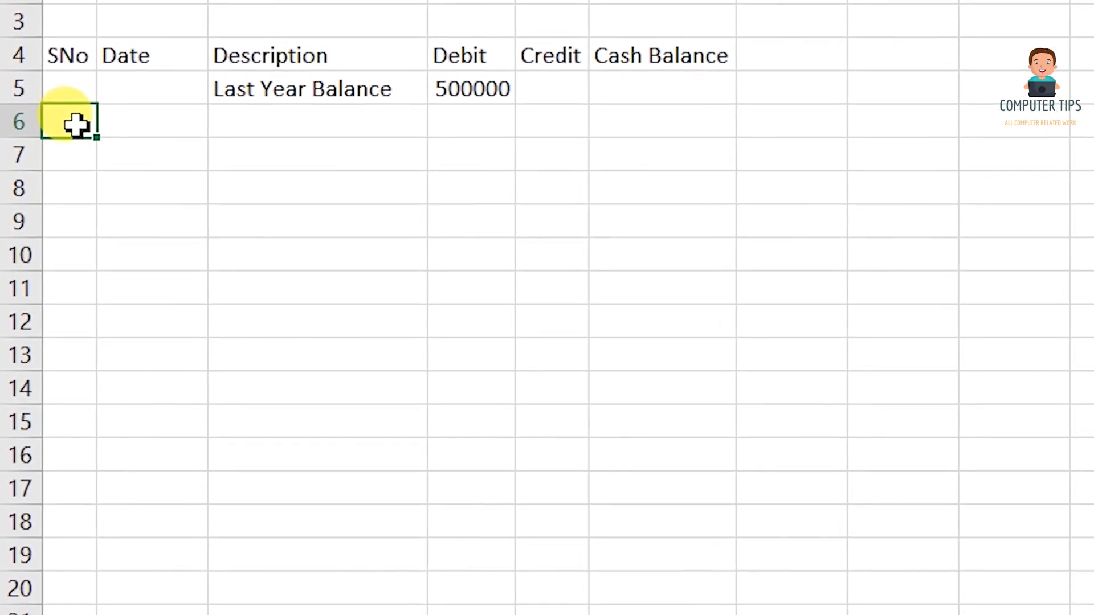
pyautogui.write('=if')
pyautogui.press('Tab')
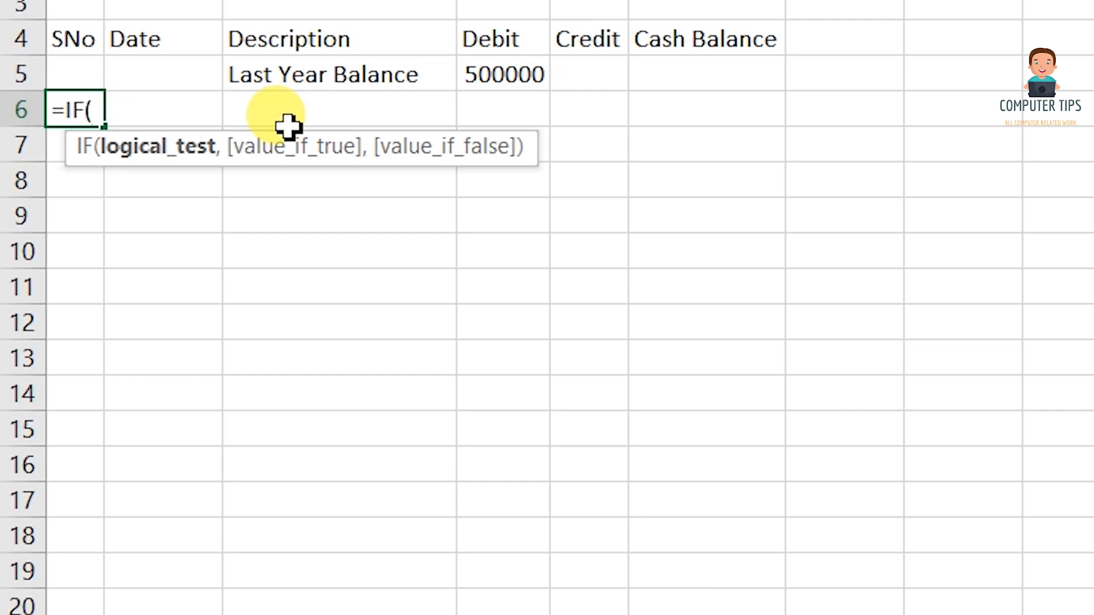
pyautogui.click(372, 105)
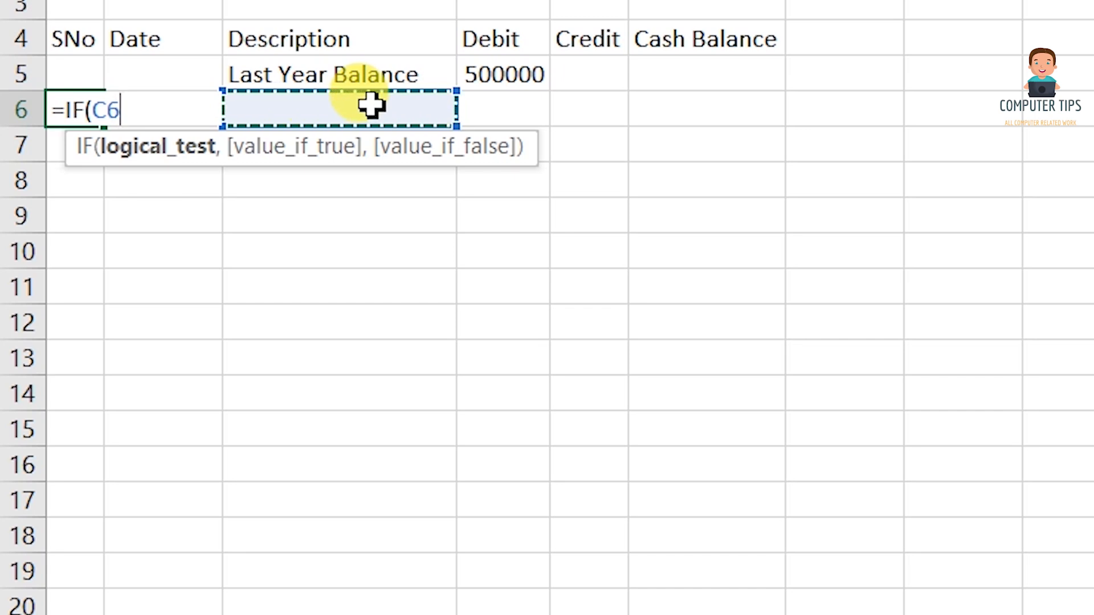
pyautogui.write('<>')
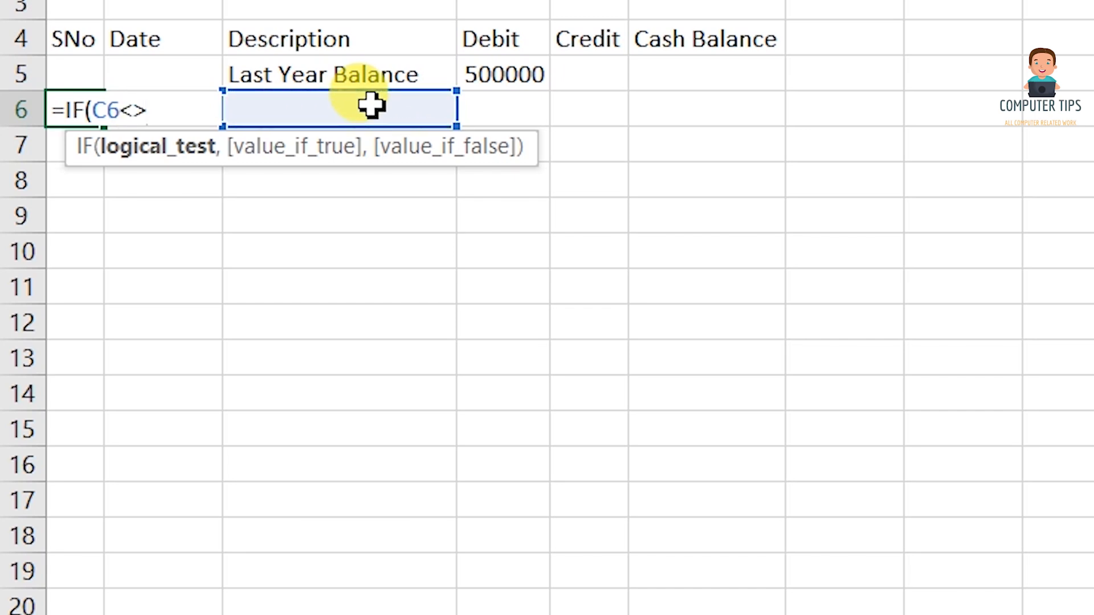
pyautogui.write('""')
pyautogui.write(',')
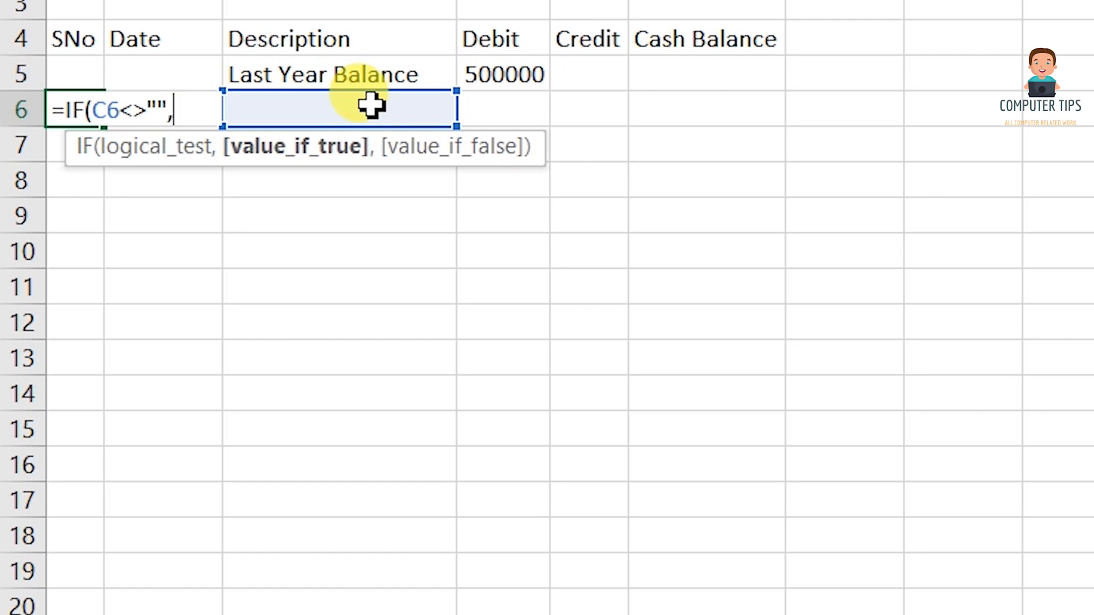
pyautogui.write('counta')
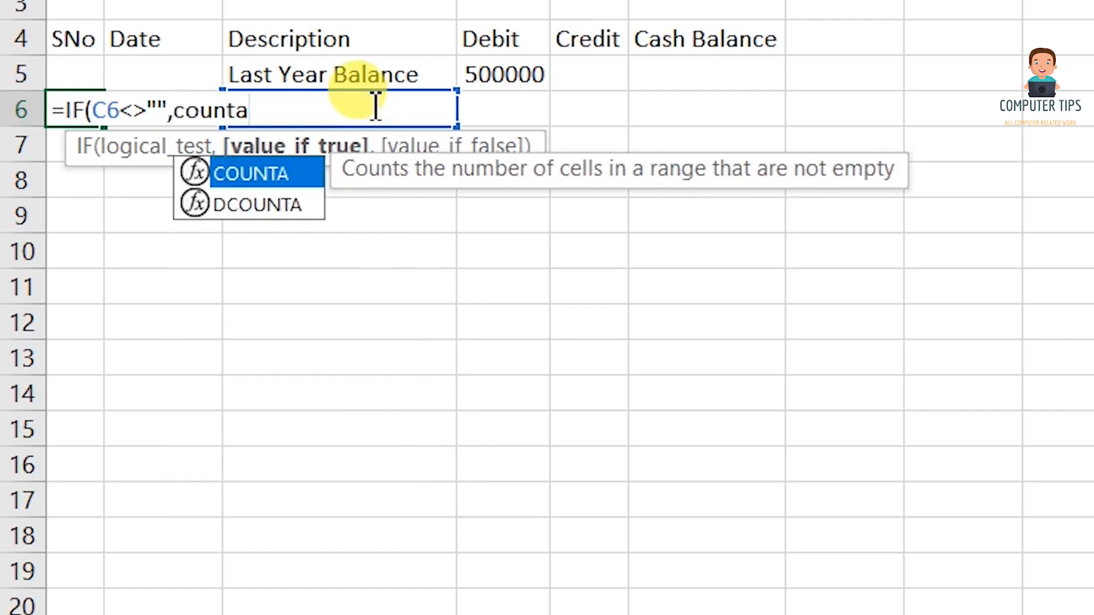
pyautogui.press('Tab')
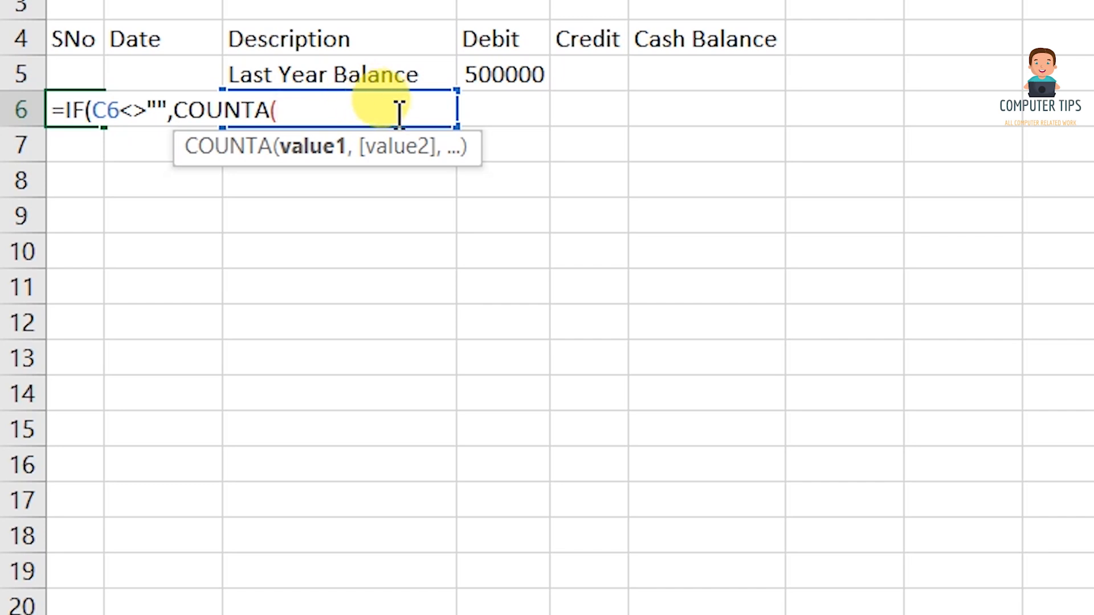
# Complete the formula as =IF(C6<>"",COUNTA($C$6:C6),"") with an absolute range start.
pyautogui.click(346, 181)
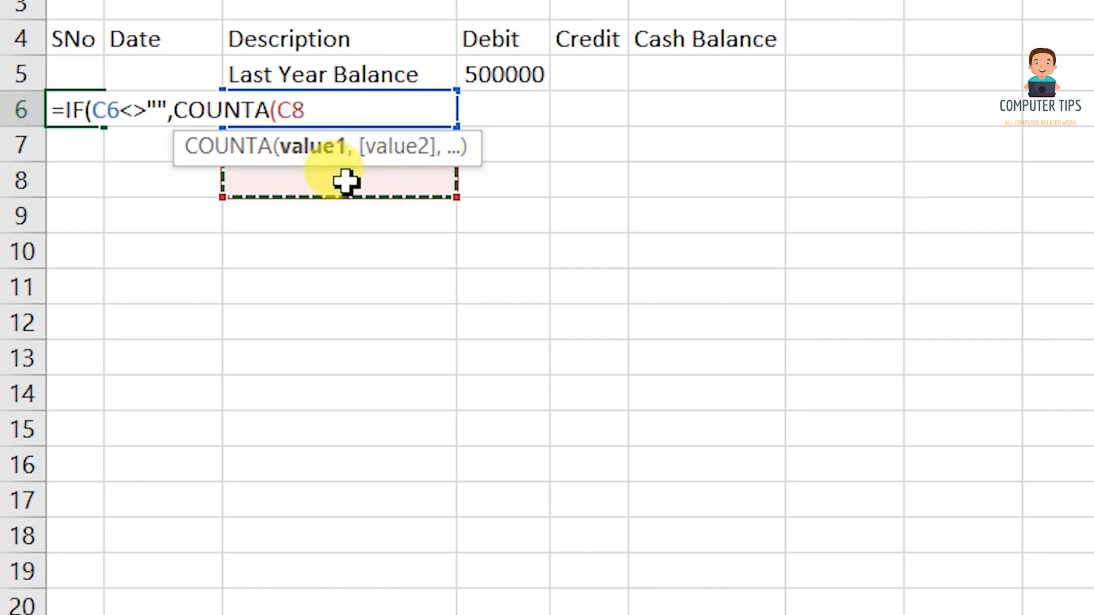
pyautogui.press('Up')
pyautogui.press('Up')
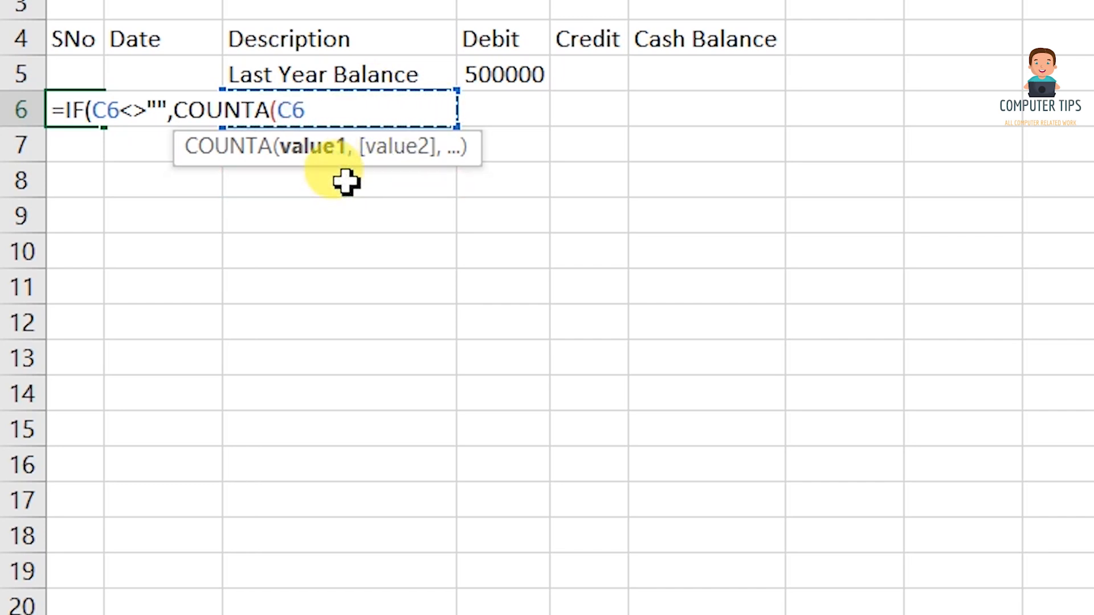
pyautogui.write(':C6')
pyautogui.press('F2')
pyautogui.press('Left')
pyautogui.press('Left')
pyautogui.press('Left')
pyautogui.press('Left')
pyautogui.press('F4')
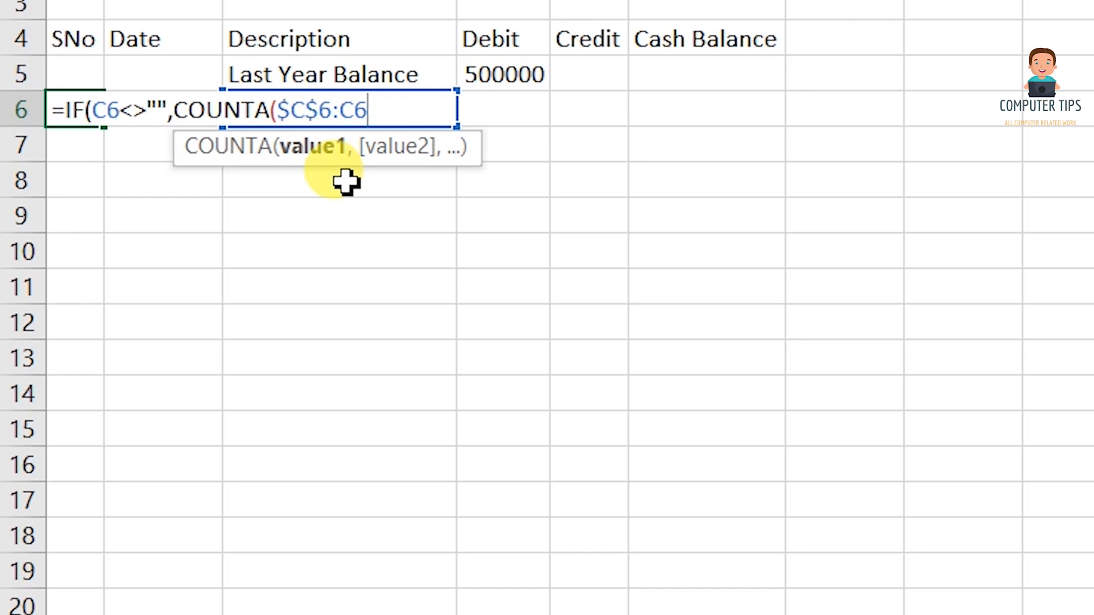
pyautogui.write(')')
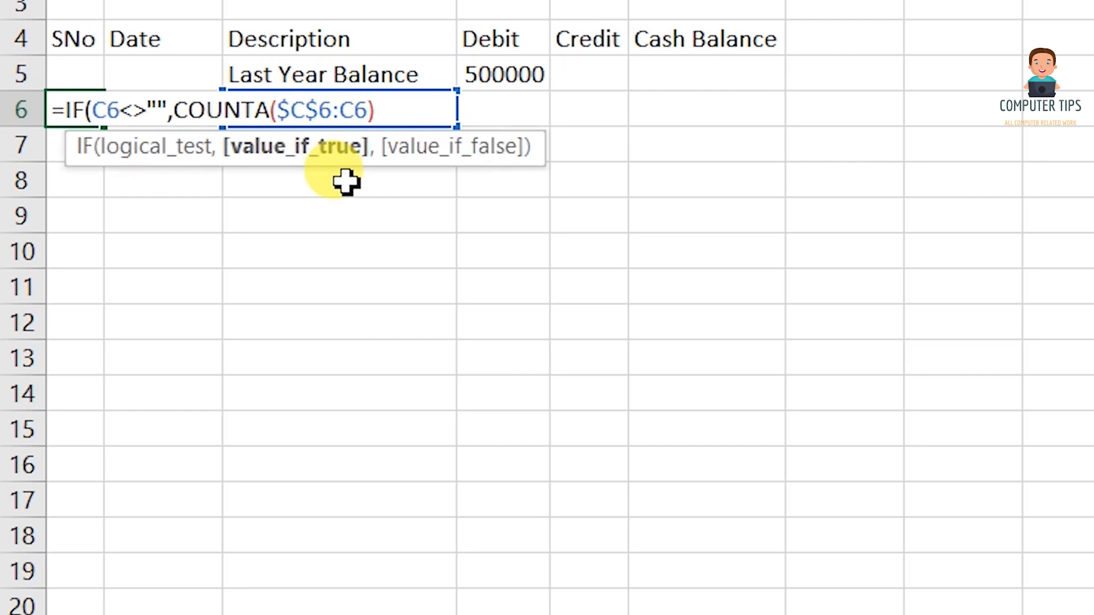
pyautogui.write(',')
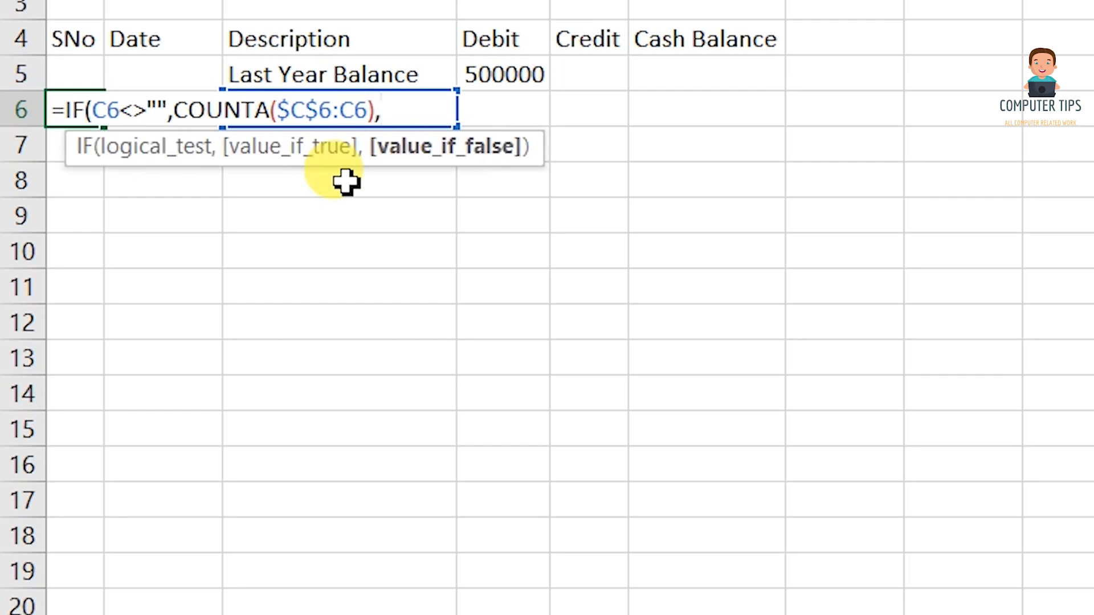
pyautogui.write('"")')
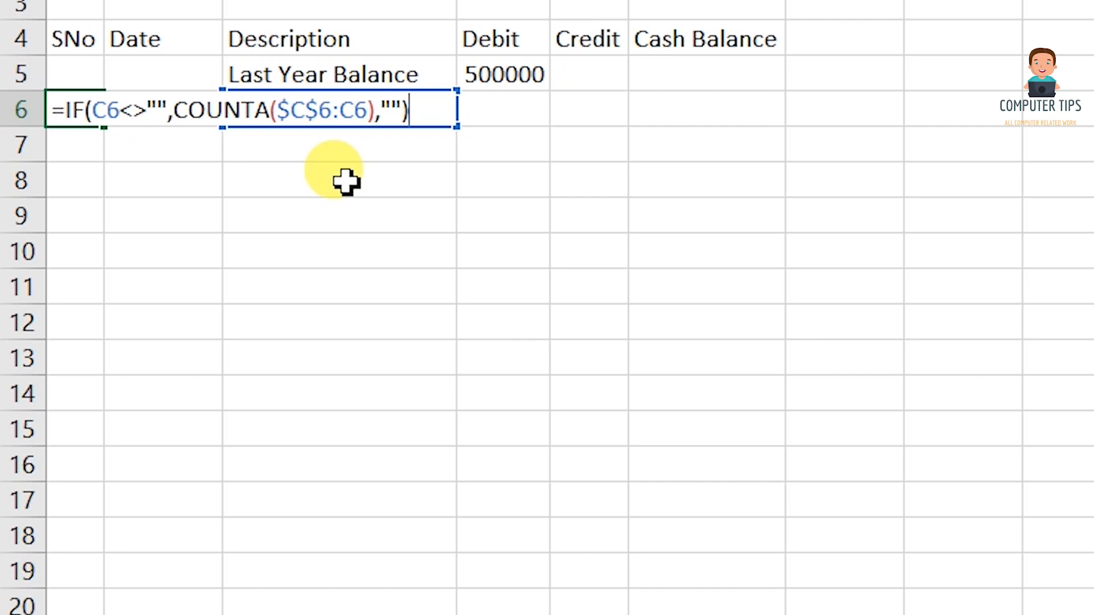
pyautogui.press('Return')
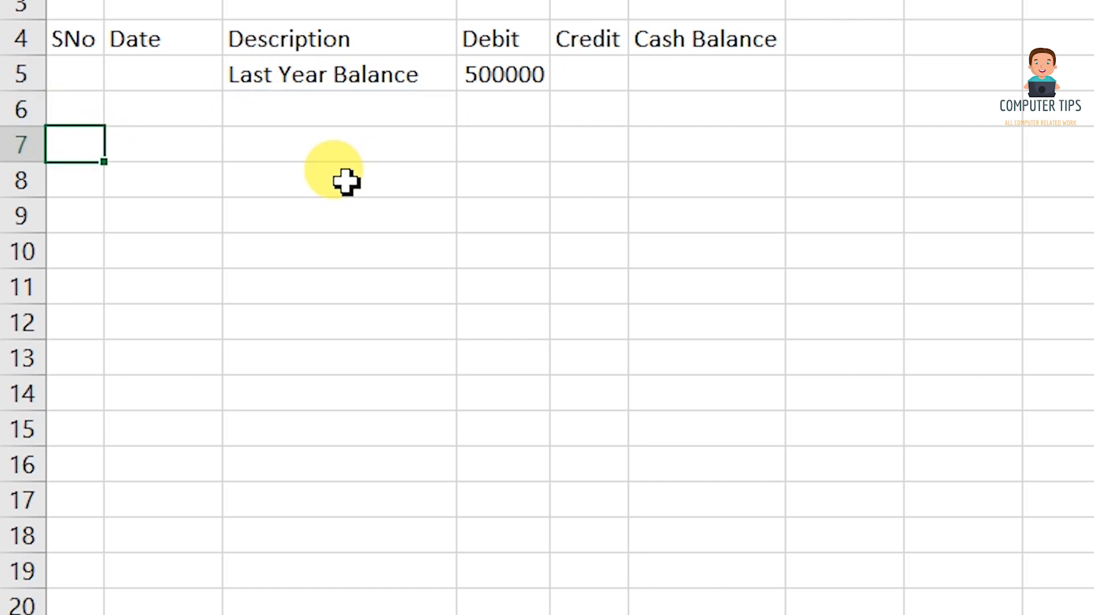
# Fill the serial-number formula from A6 down to A15 and test it with 'hello' in C6.
pyautogui.click(74, 101)
pyautogui.moveTo(114, 139); pyautogui.dragTo(57, 444)
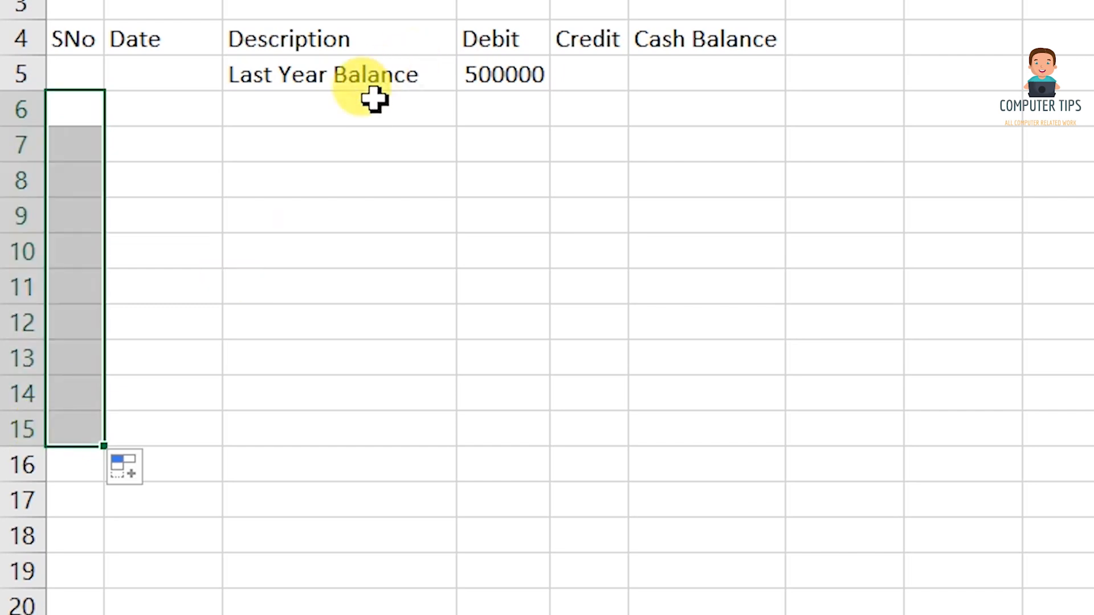
pyautogui.click(354, 113)
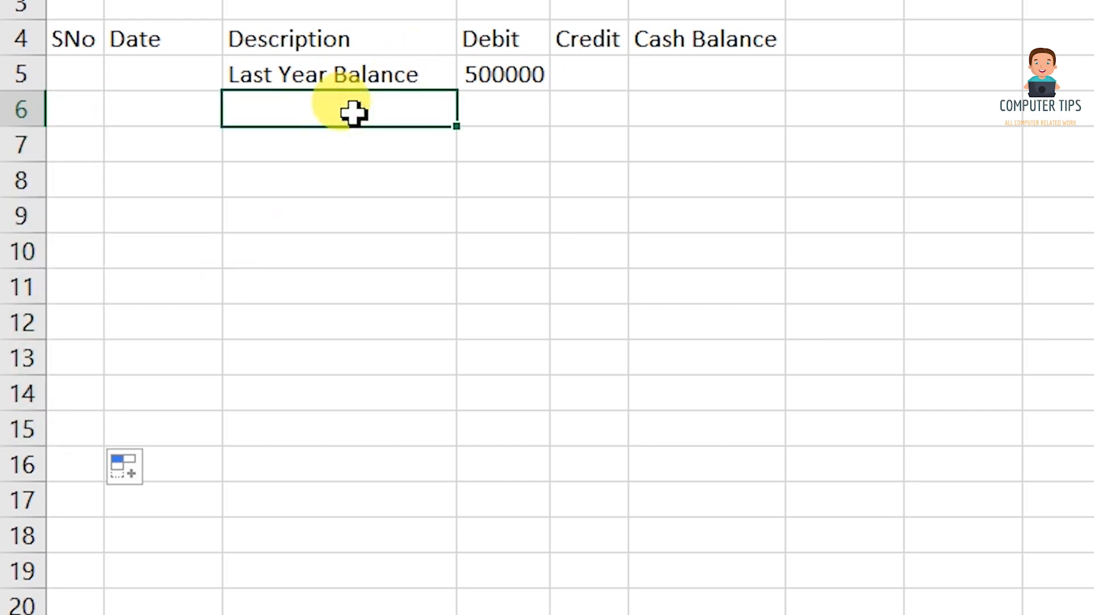
pyautogui.doubleClick(354, 112)
pyautogui.write('hello')
pyautogui.press('Return')
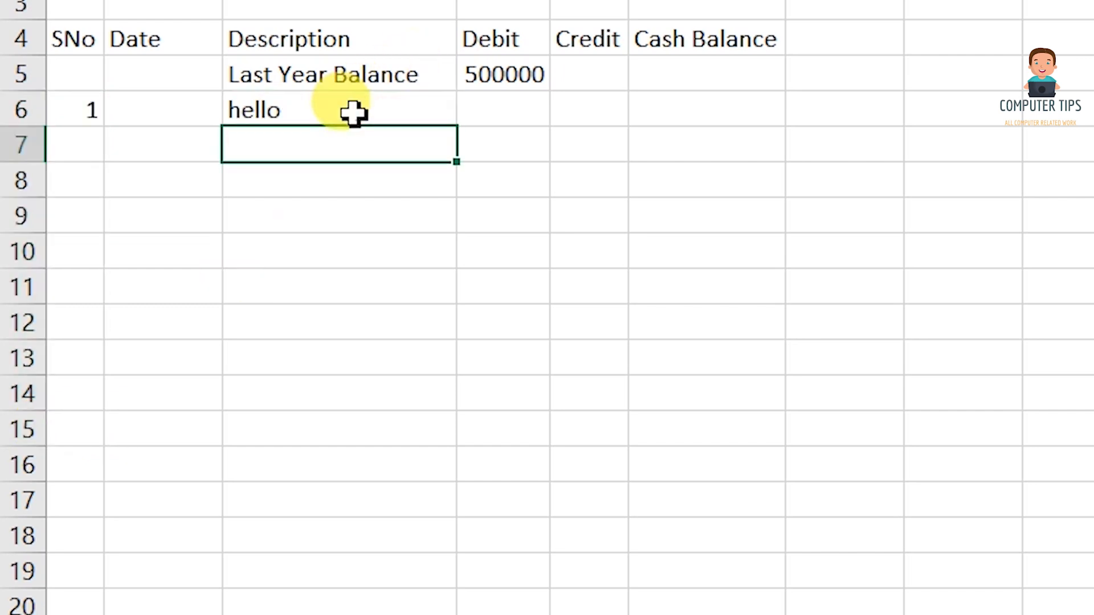
pyautogui.press('Return')
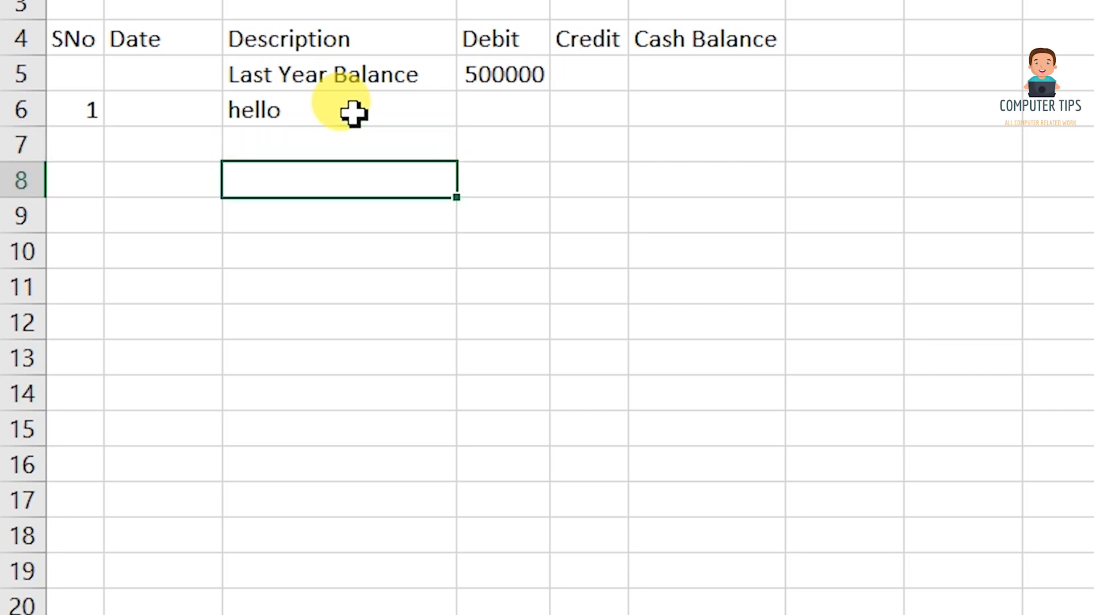
pyautogui.press('Return')
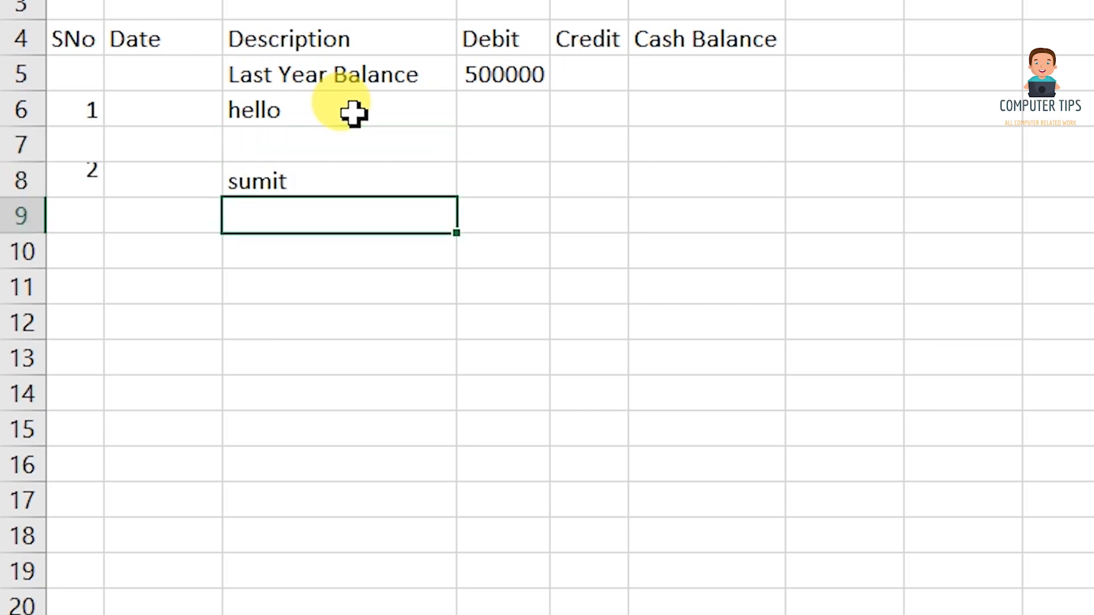
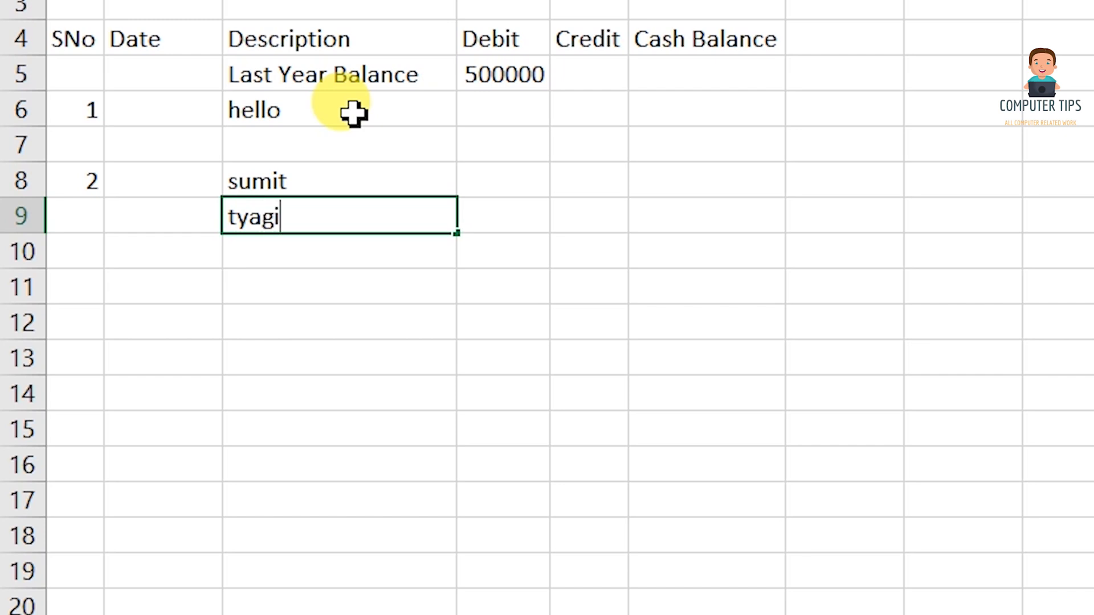
pyautogui.press('Return')
pyautogui.press('Up')
pyautogui.press('Up')
pyautogui.press('Up')
pyautogui.press('Up')
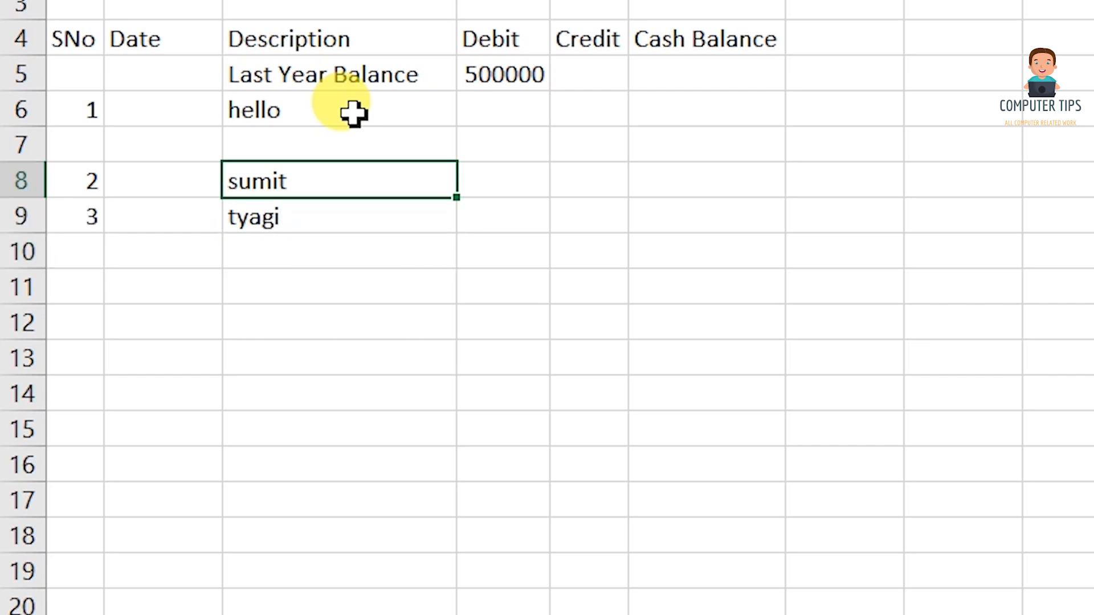
pyautogui.hotkey('shift', 'Down')
pyautogui.hotkey('shift', 'Down')
pyautogui.hotkey('shift', 'Down')
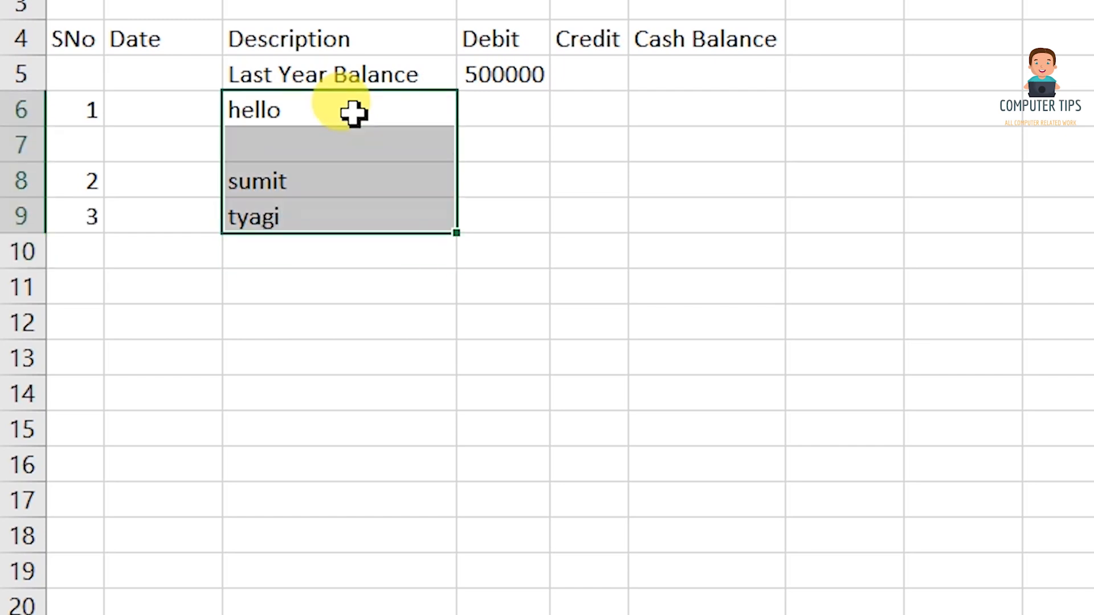
pyautogui.press('Delete')
pyautogui.click(353, 114)
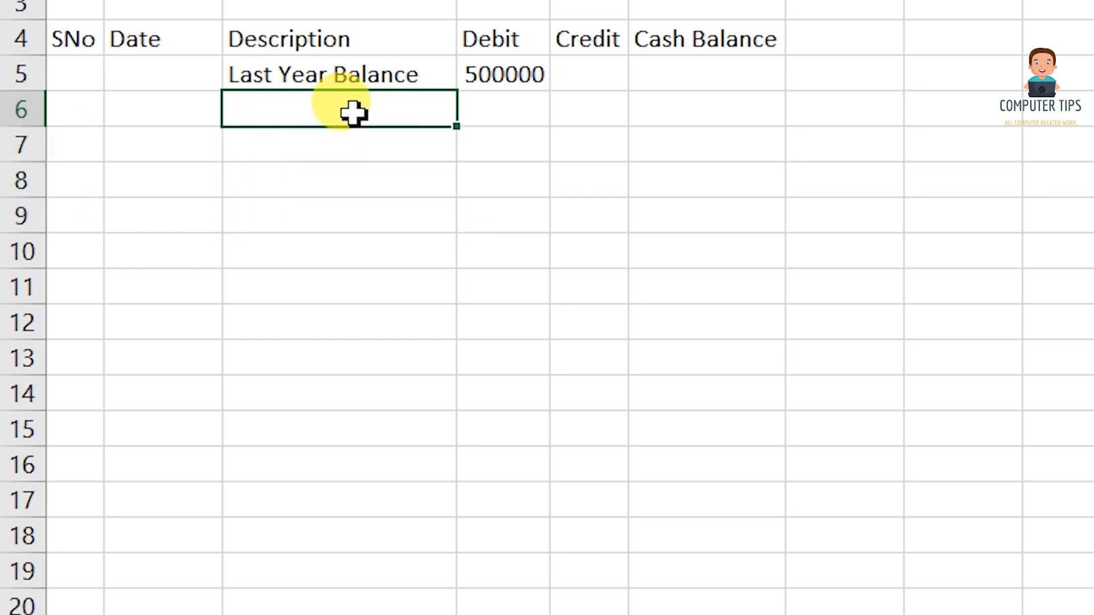
# Enter date 01/04/2021 and description Office Rent Paid in row 6.
pyautogui.press('Left')
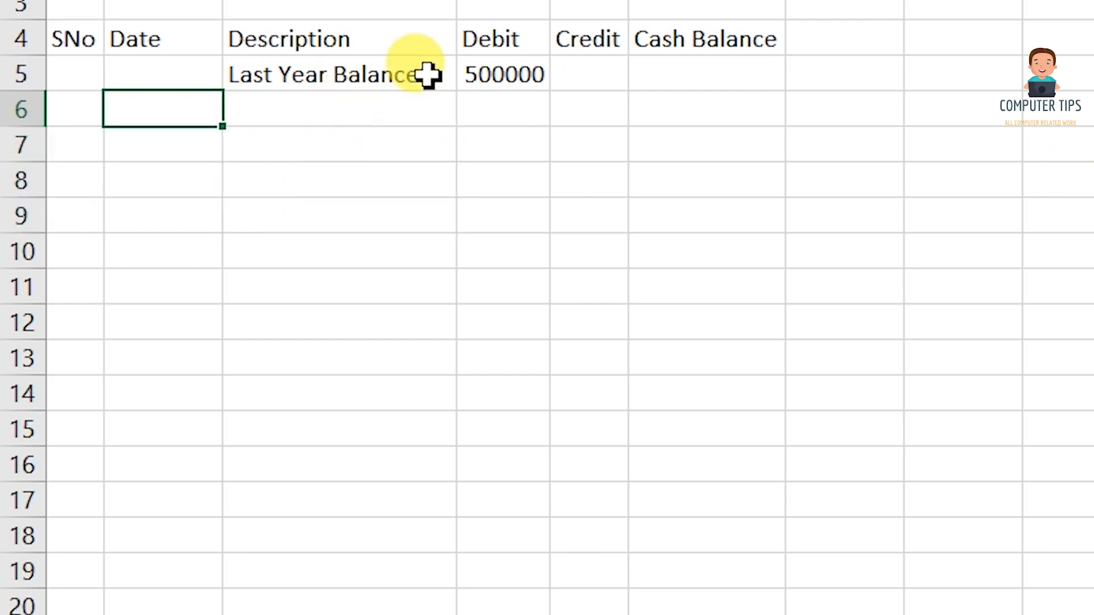
pyautogui.write('01/04/20')
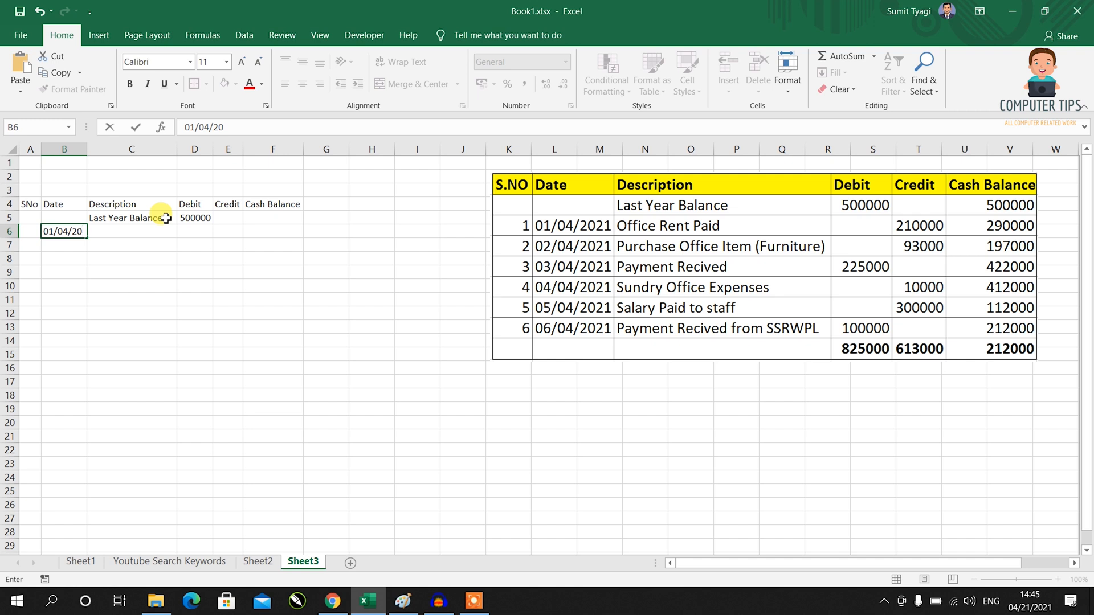
pyautogui.write('21')
pyautogui.press('Tab')
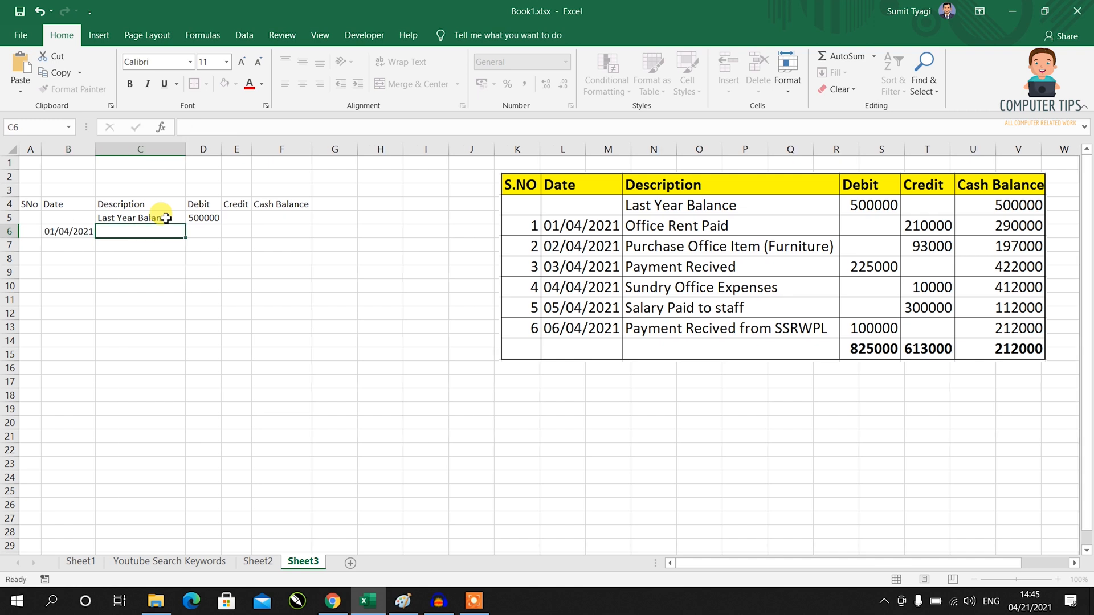
pyautogui.write('Office Rent Pai')
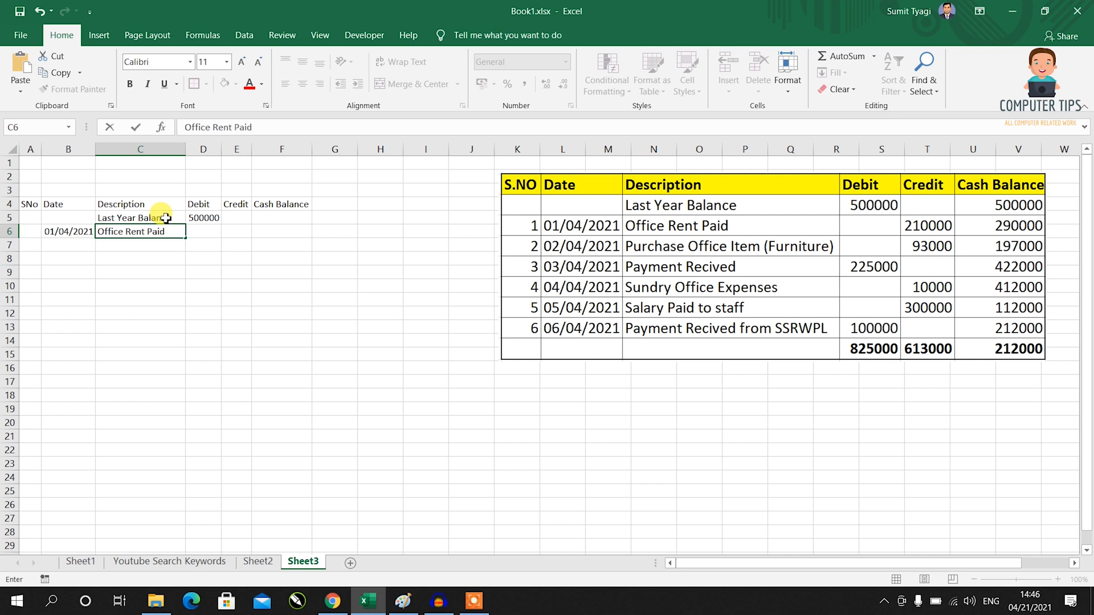
pyautogui.write('d')
pyautogui.press('Return')
# Add the 210000 credit in E6 and check the serial formula in A7.
pyautogui.press('Up')
pyautogui.press('Right')
pyautogui.press('Right')
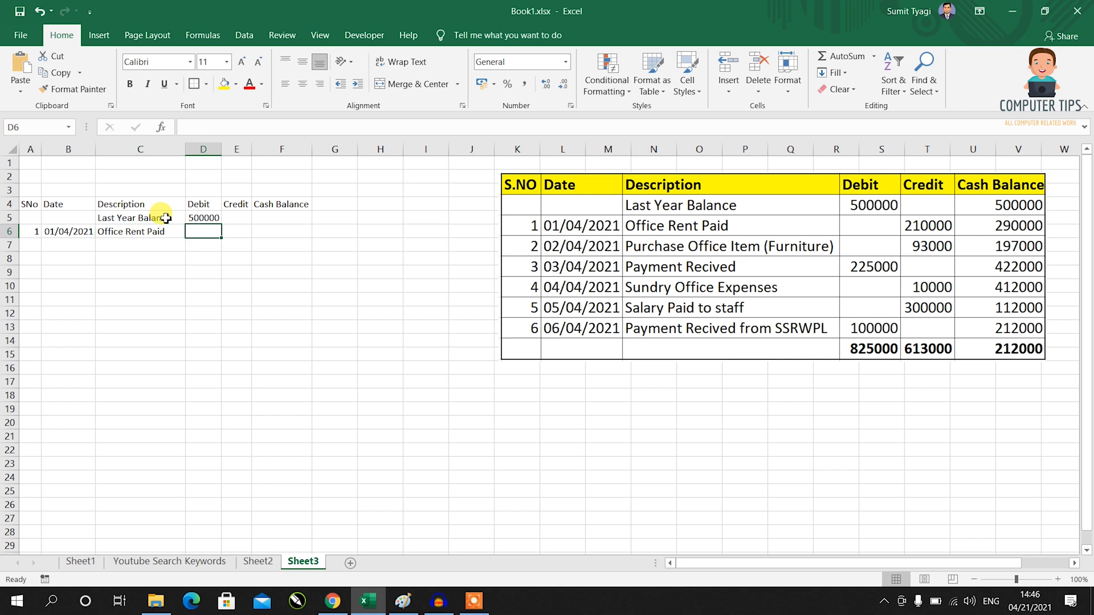
pyautogui.write('210000')
pyautogui.press('Return')
pyautogui.press('Left')
pyautogui.press('Left')
pyautogui.press('Left')
pyautogui.press('Left')
pyautogui.press('Right')
pyautogui.press('Left')
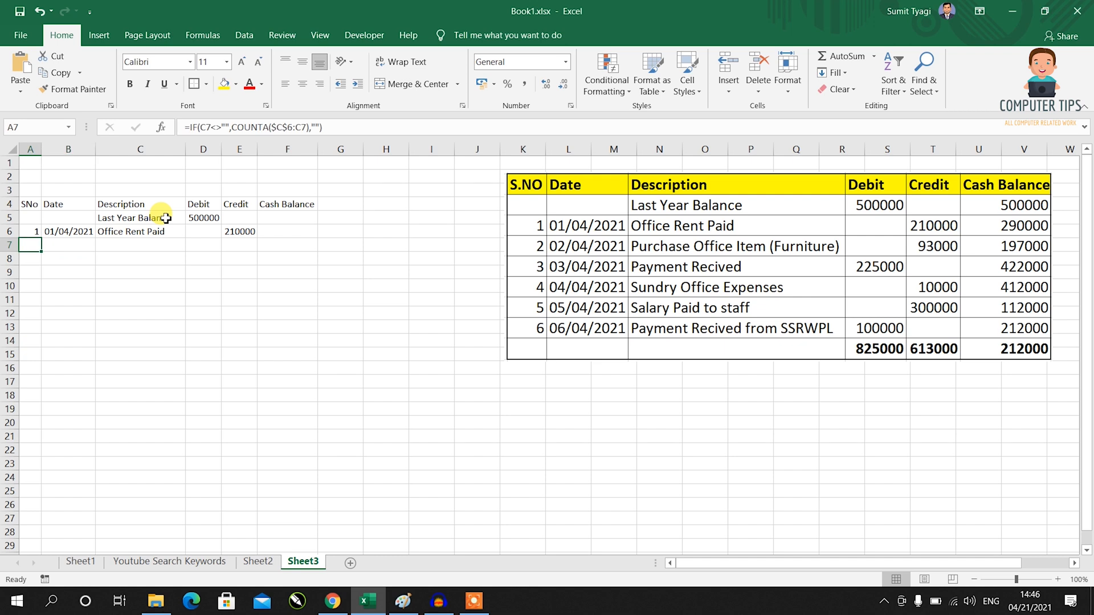
pyautogui.press('Right')
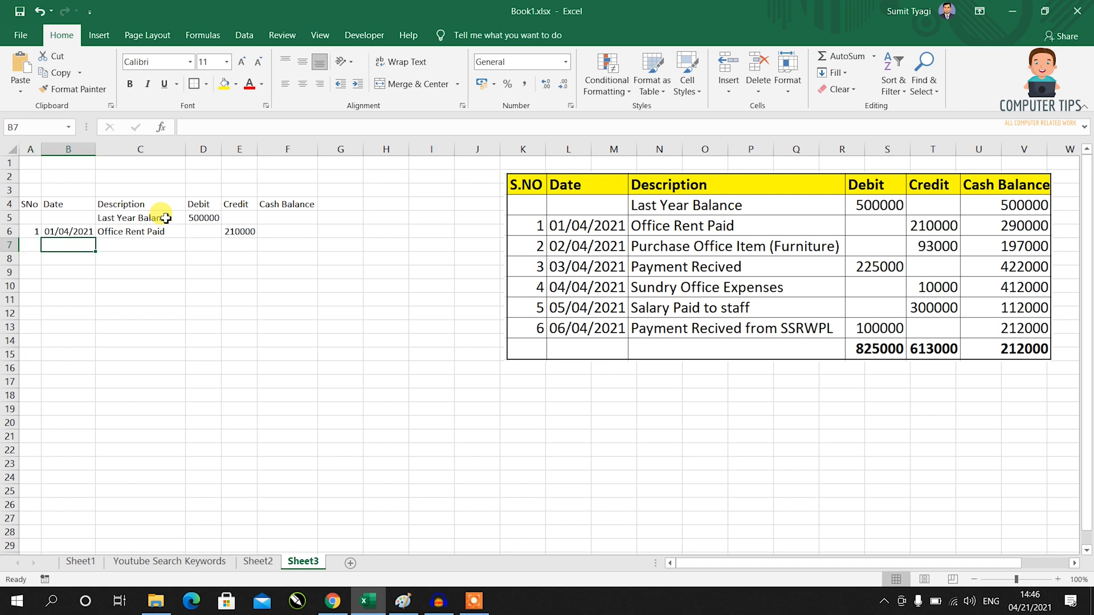
# Record row 7: 02/04/2021, Purchase office item, credit 93000.
pyautogui.write('02/')
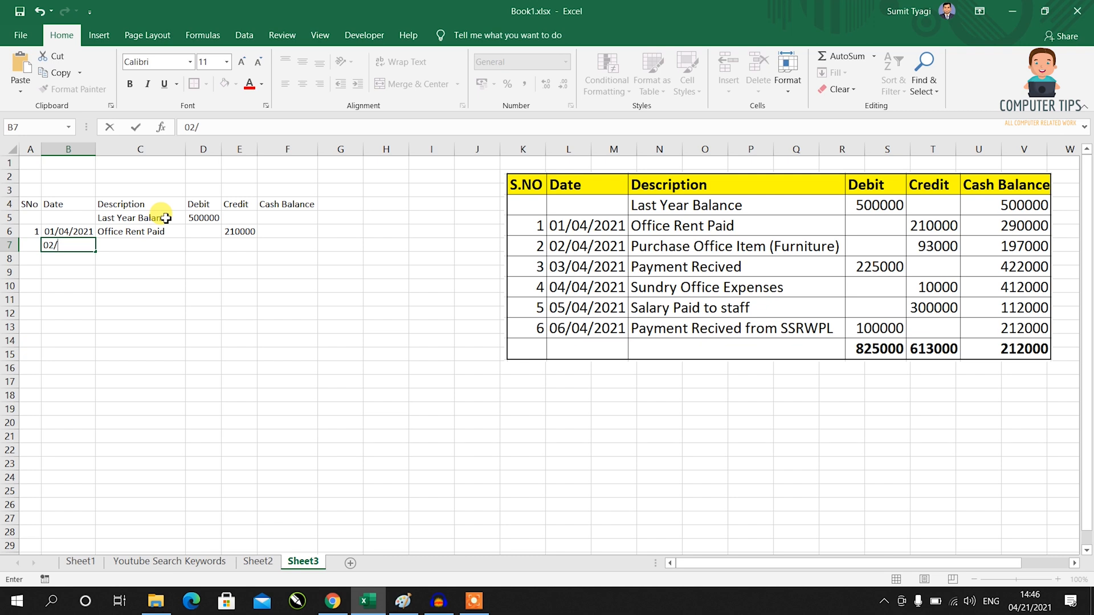
pyautogui.write('04/2021')
pyautogui.press('Tab')
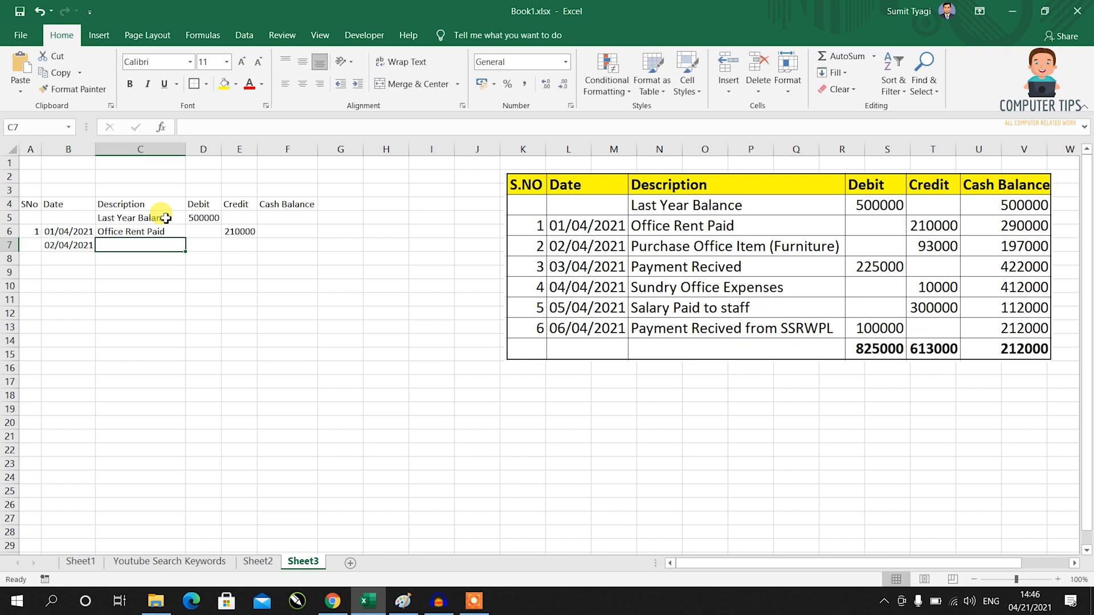
pyautogui.write('Pu')
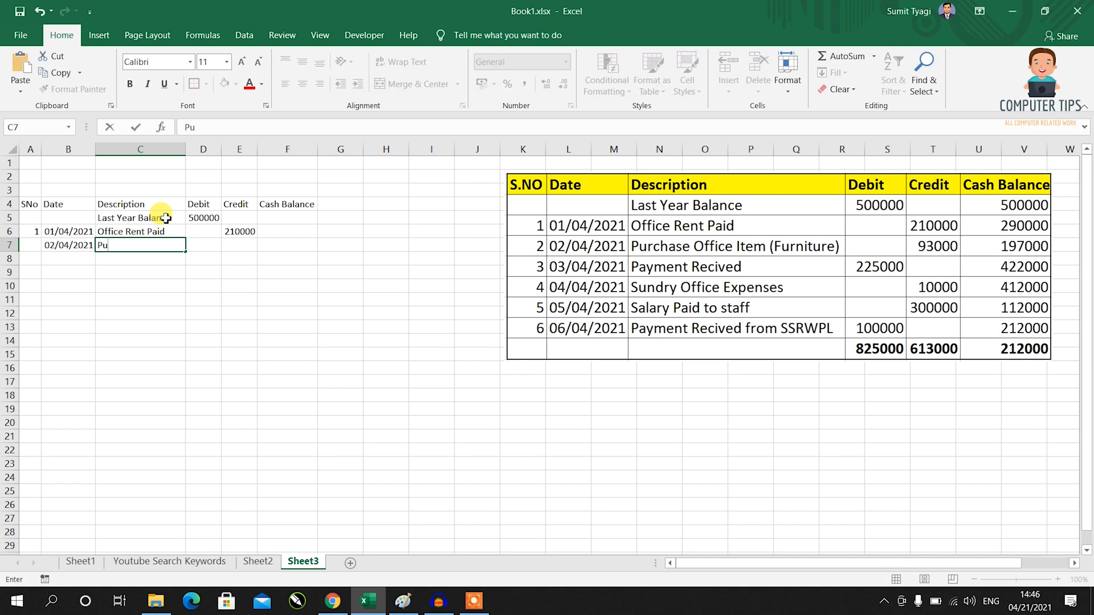
pyautogui.write('rchase office Ite')
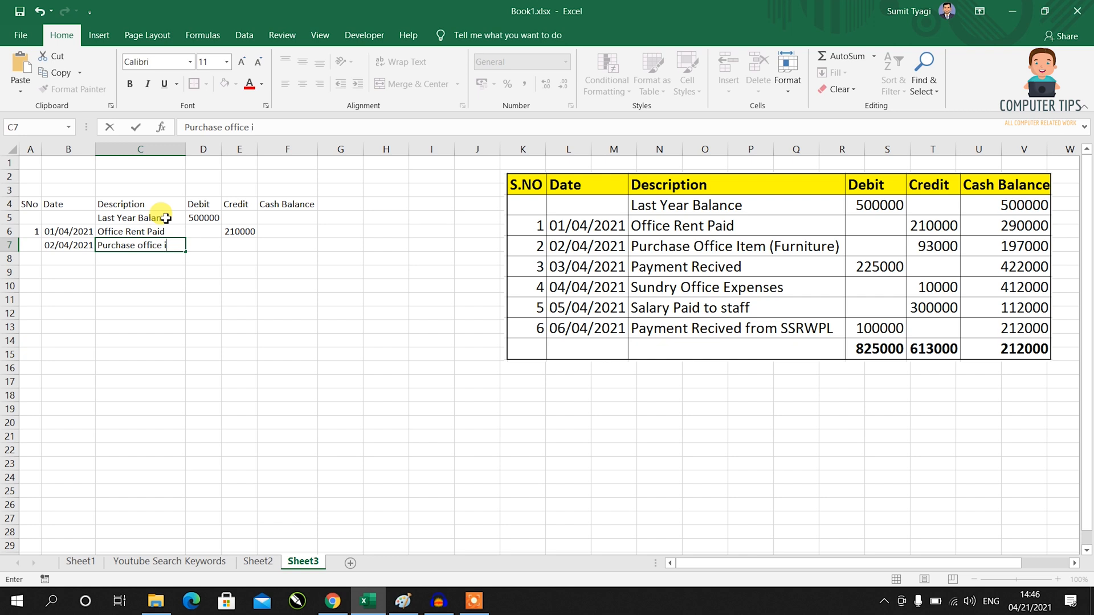
pyautogui.write('em')
pyautogui.press('Tab')
pyautogui.press('Tab')
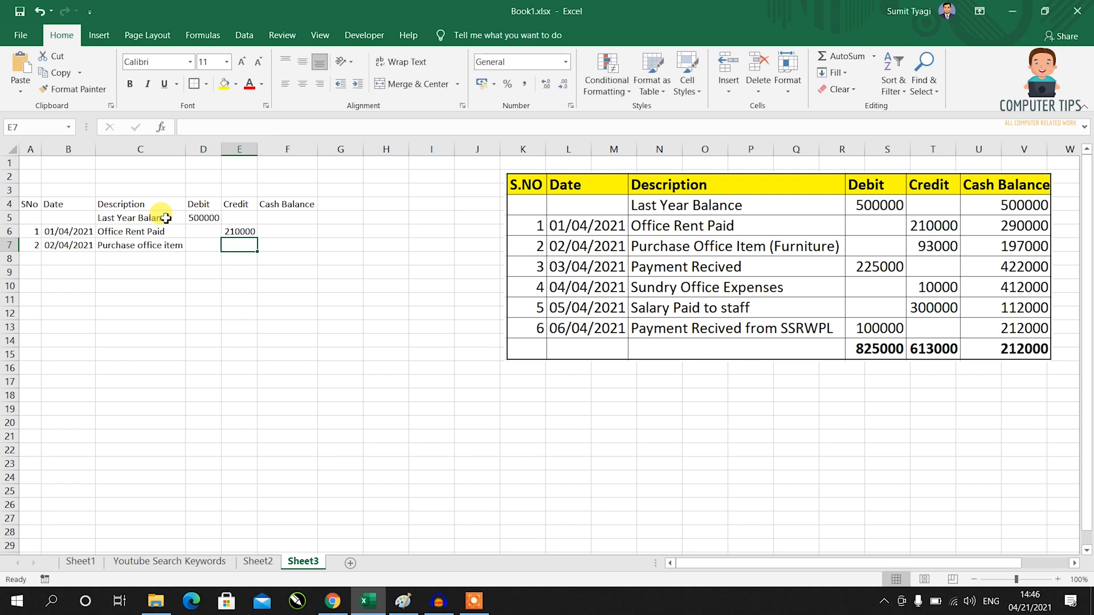
pyautogui.write('93000')
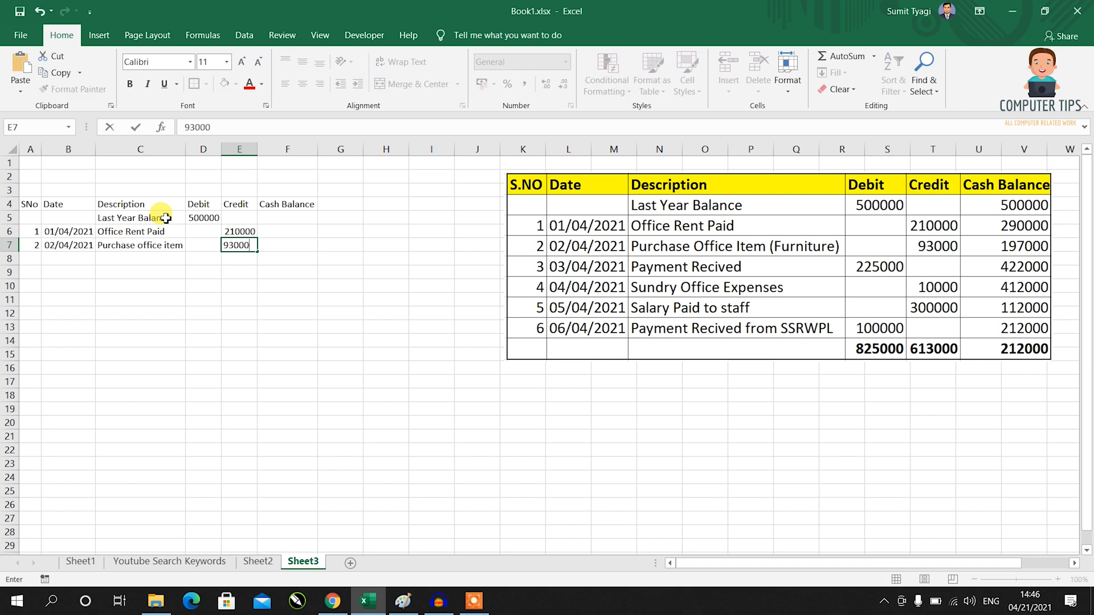
pyautogui.press('Return')
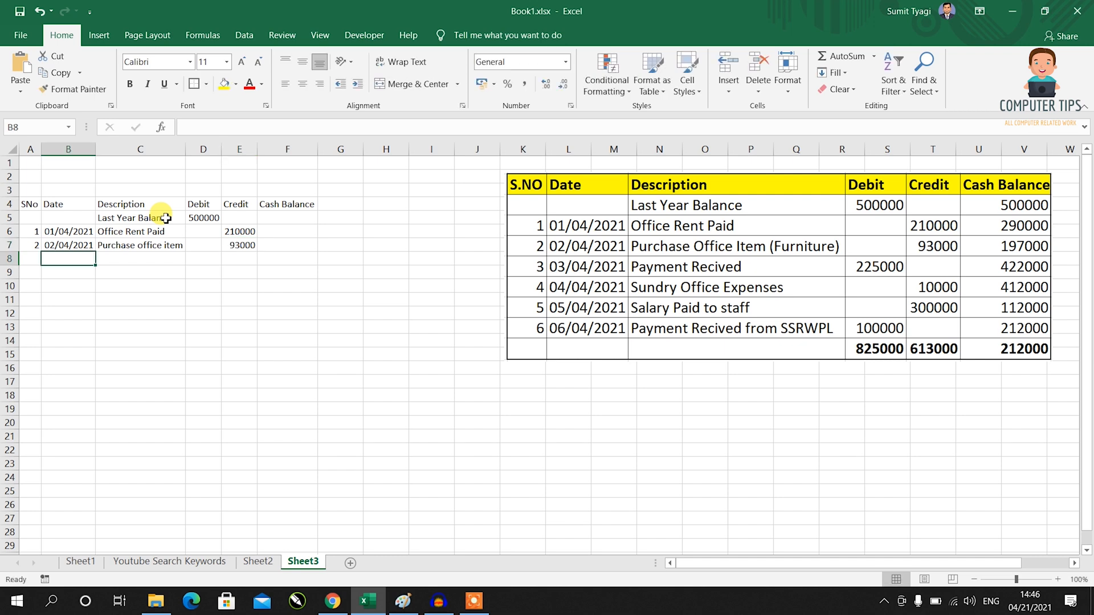
# Record row 8: 03/04/2021, Payment recived, debit 225000.
pyautogui.write('03/04/2021')
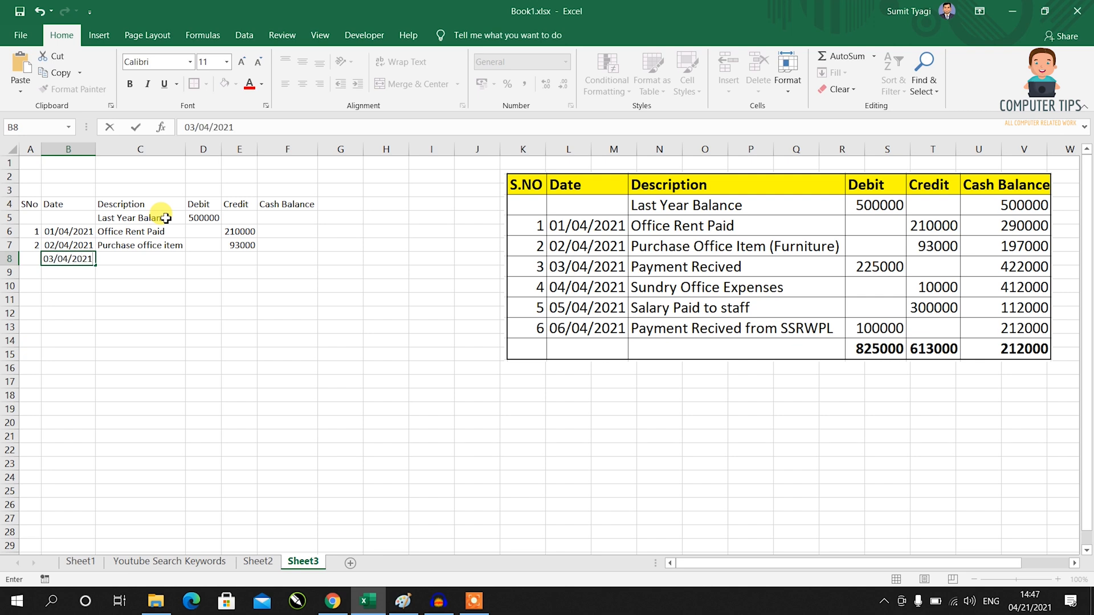
pyautogui.press('Tab')
pyautogui.write('P')
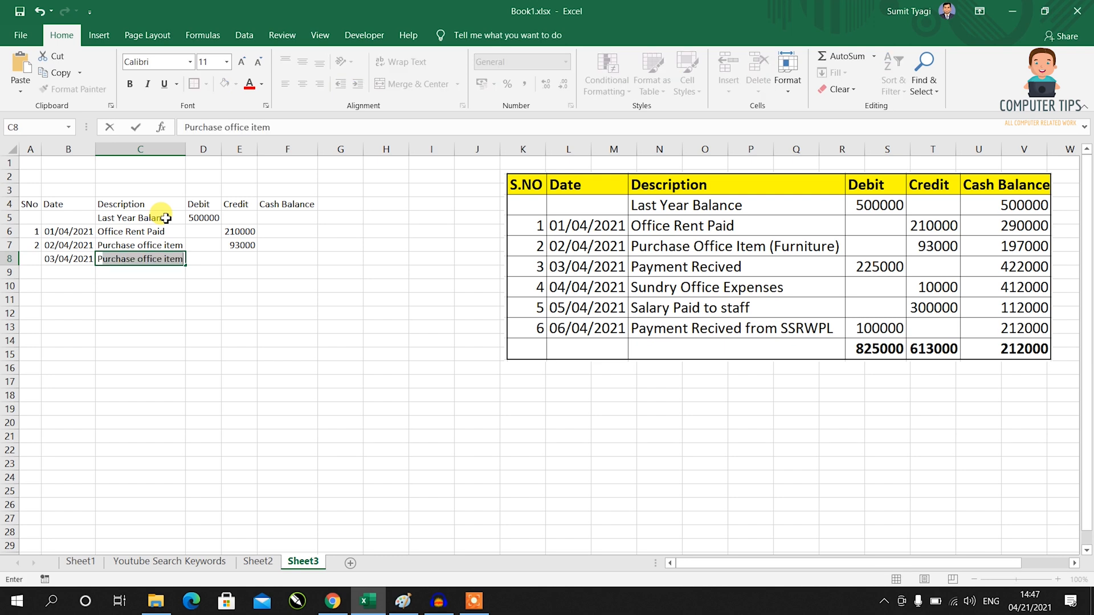
pyautogui.write('yemeny')
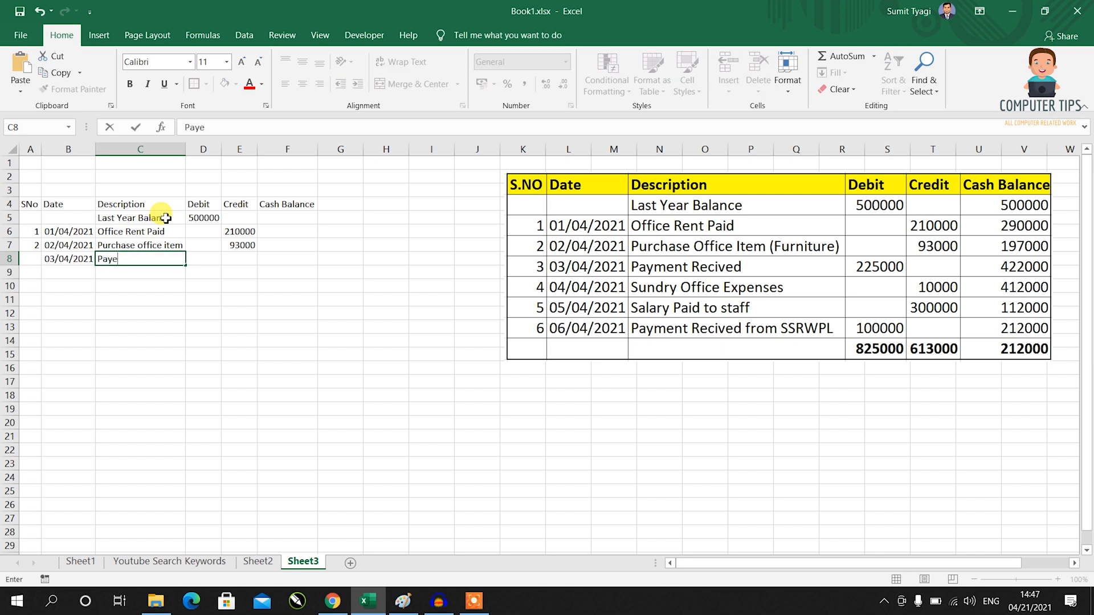
pyautogui.press('BackSpace')
pyautogui.press('BackSpace')
pyautogui.press('BackSpace')
pyautogui.write('ymeny t recive')
pyautogui.press('Tab')
pyautogui.press('Tab')
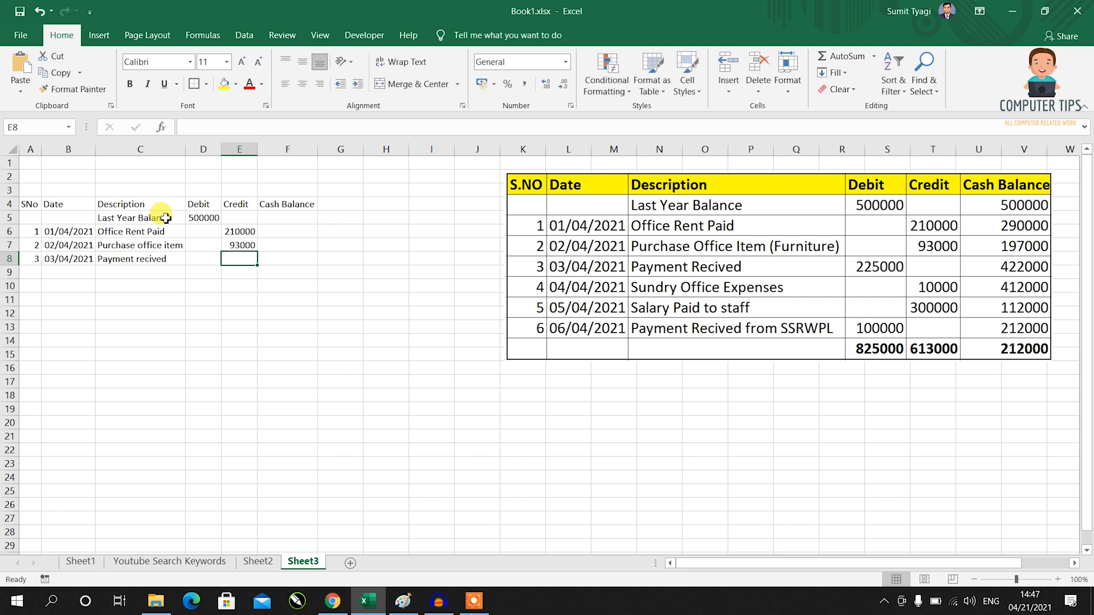
pyautogui.press('Left')
pyautogui.write('225000')
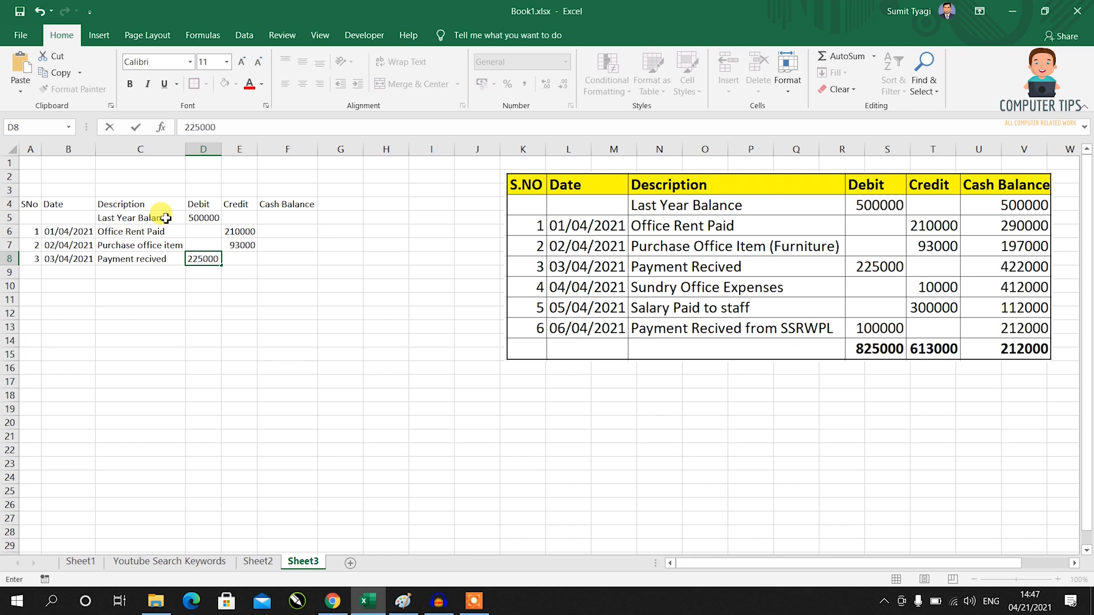
pyautogui.press('Return')
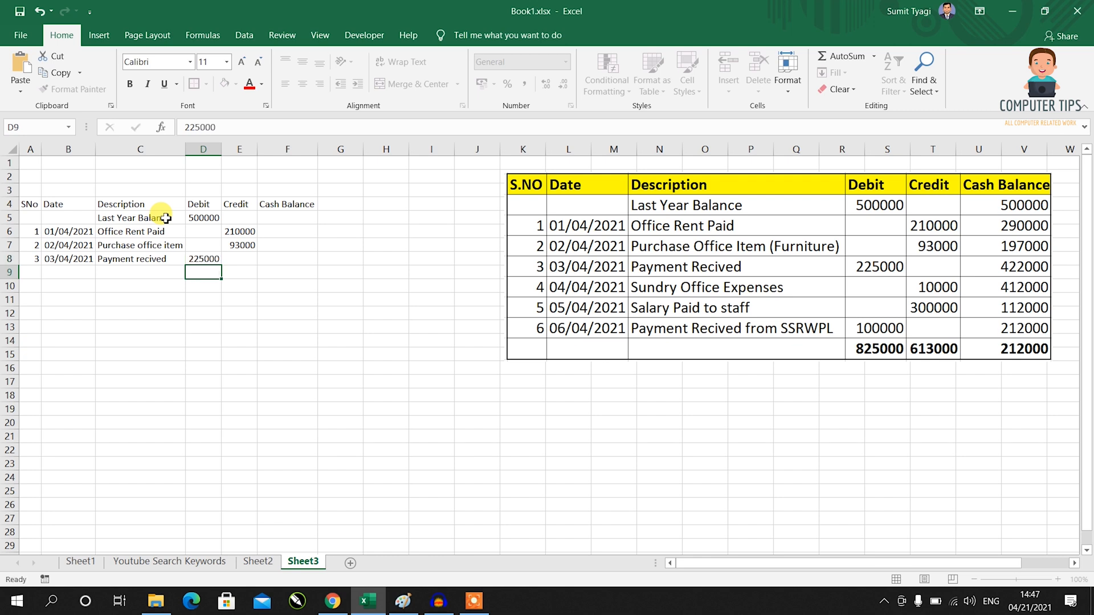
pyautogui.press('Left')
pyautogui.press('Left')
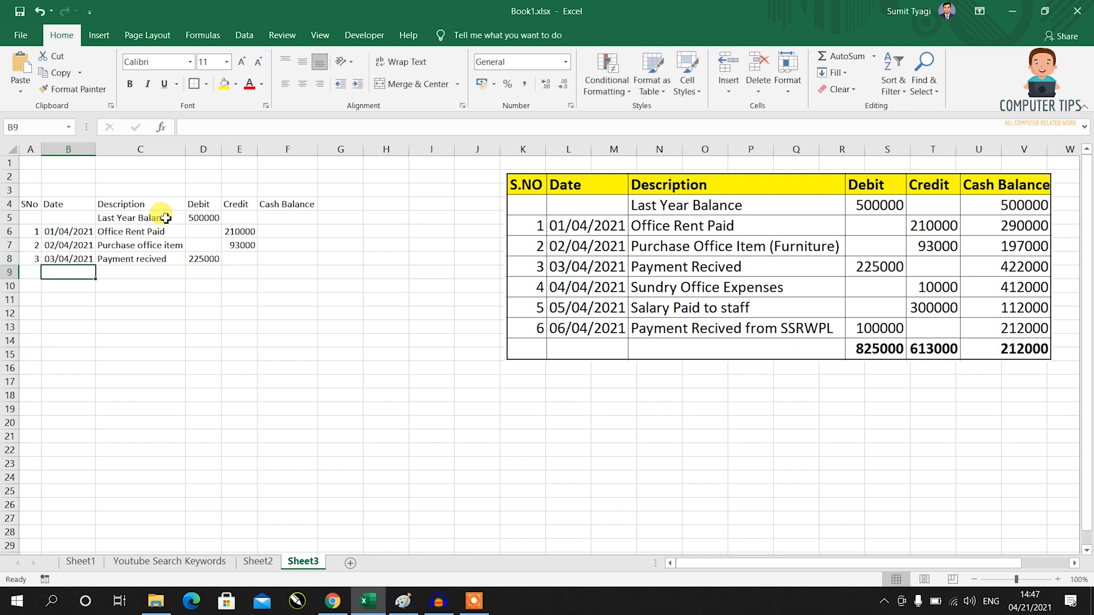
# Record row 9: 04/04/2021, Sundry office Exp, credit 10000.
pyautogui.write('04/04/20202')
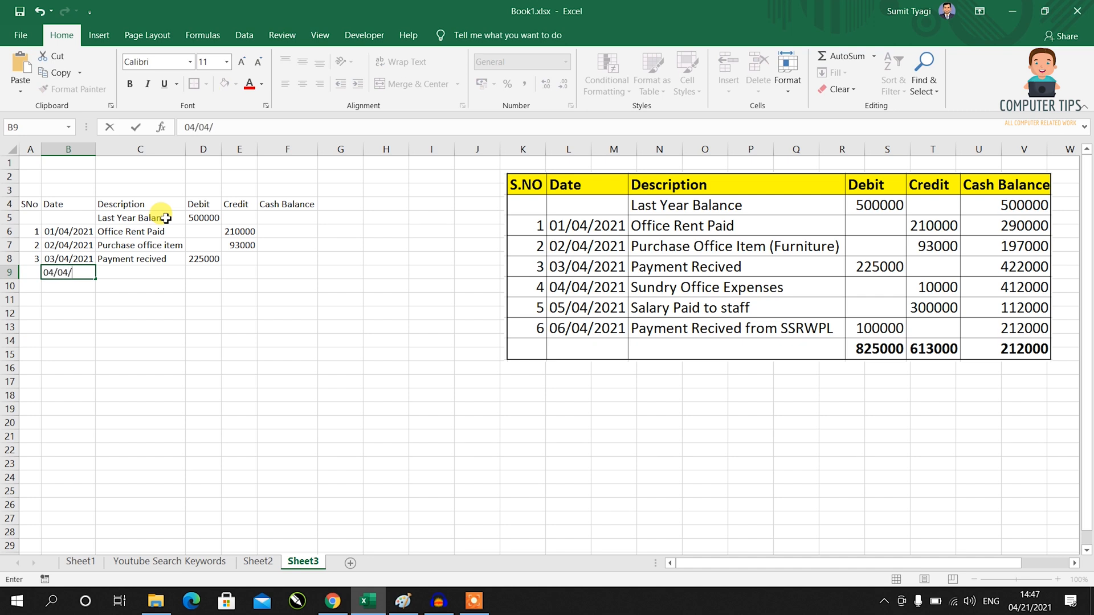
pyautogui.press('BackSpace')
pyautogui.press('BackSpace')
pyautogui.write('1')
pyautogui.press('Tab')
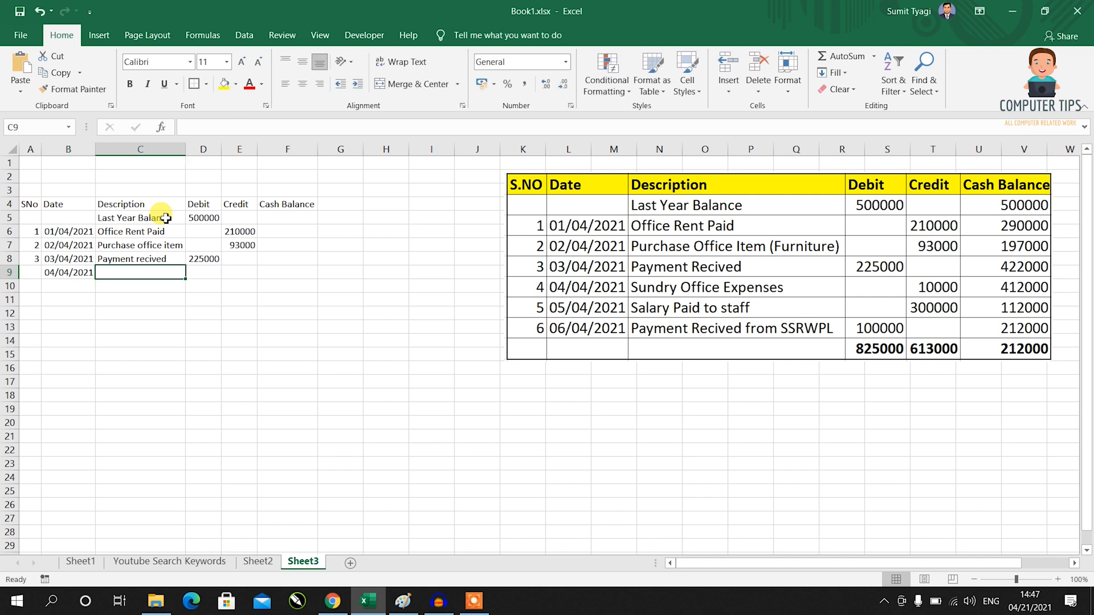
pyautogui.write('Sundry office Exp')
pyautogui.press('Tab')
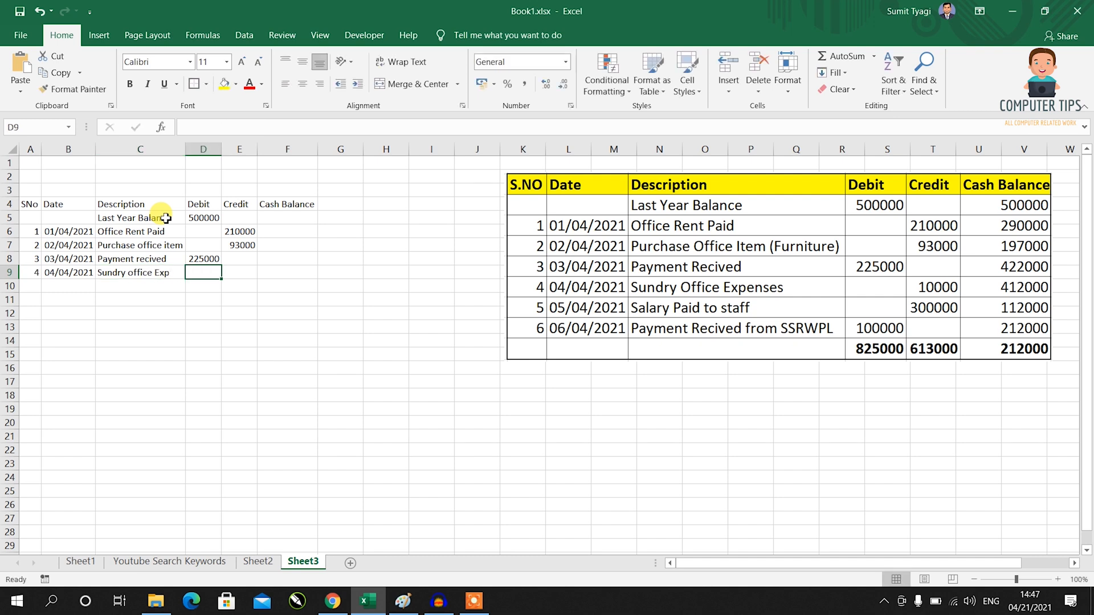
pyautogui.press('Tab')
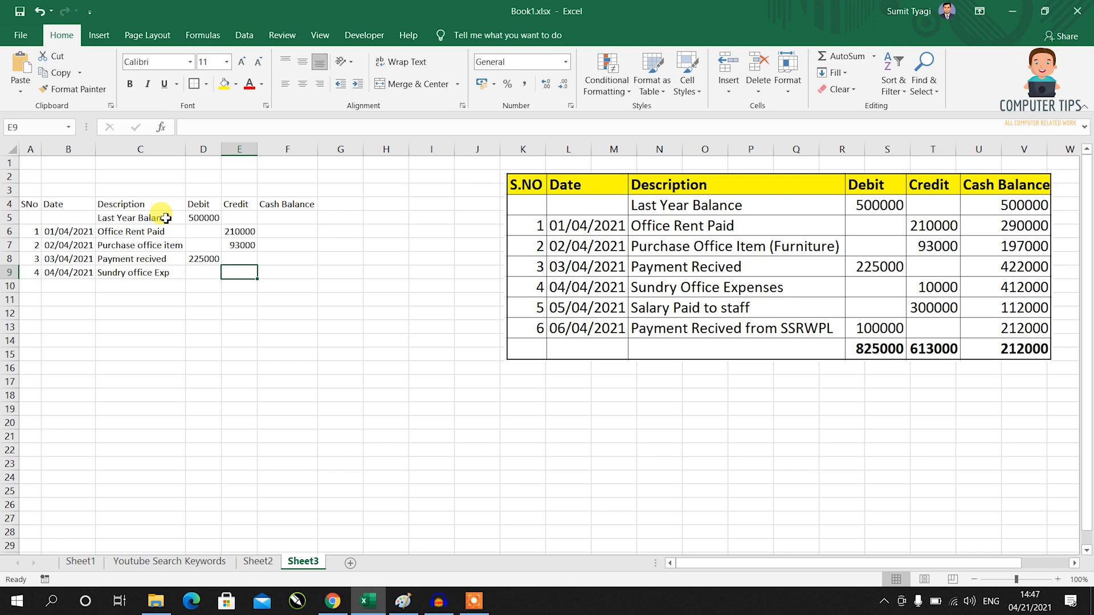
pyautogui.write('10000')
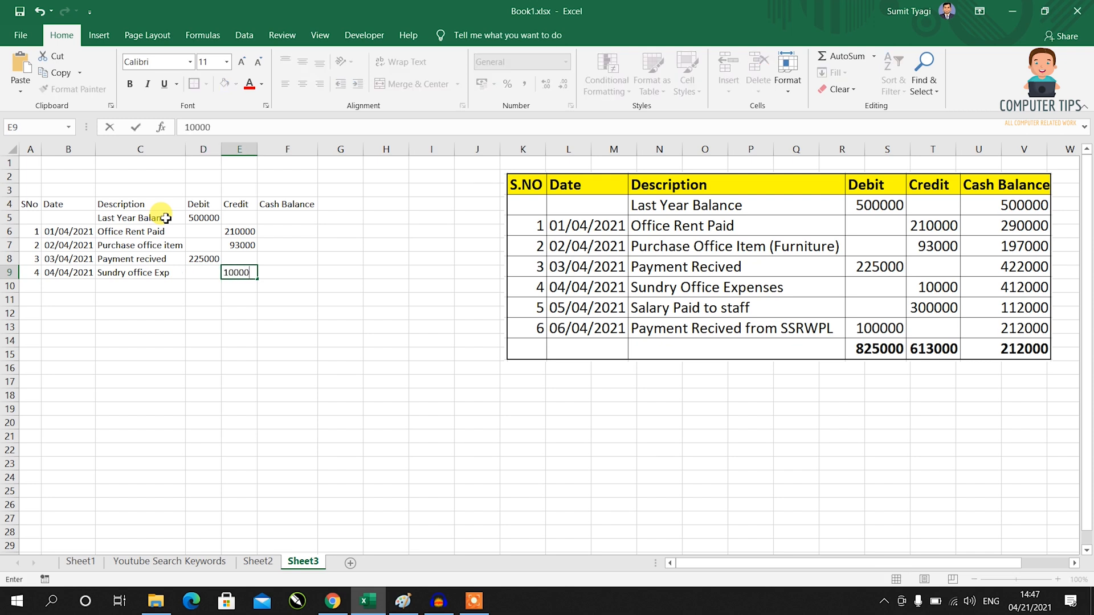
pyautogui.press('Return')
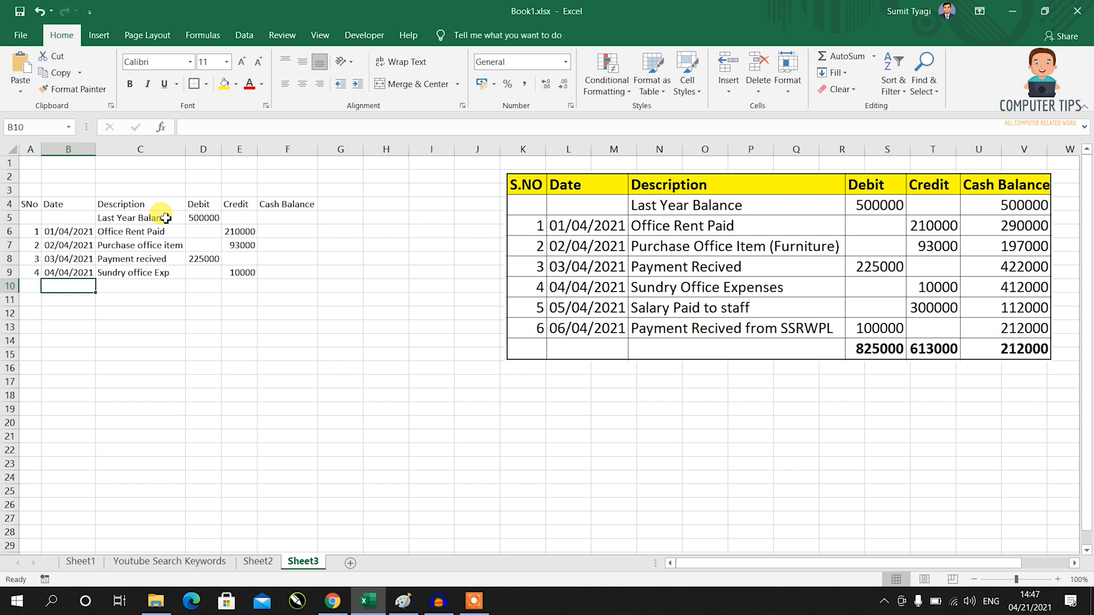
# Enter date 05/04/2021 and description Salary Paid in row 10.
pyautogui.write('05')
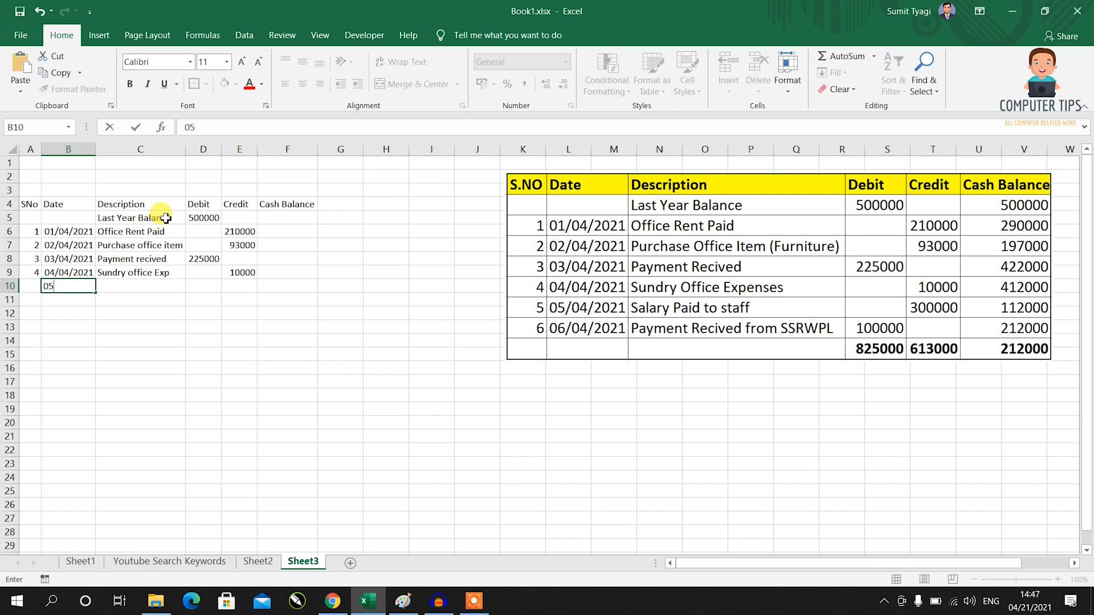
pyautogui.write('/04/2021')
pyautogui.press('Tab')
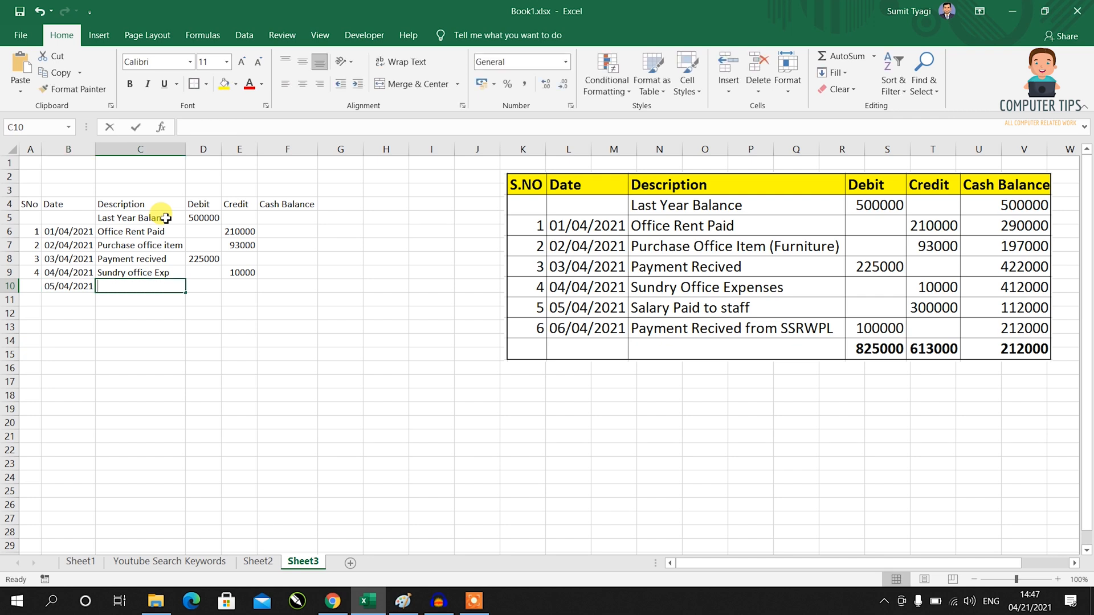
pyautogui.write('Salary Paid')
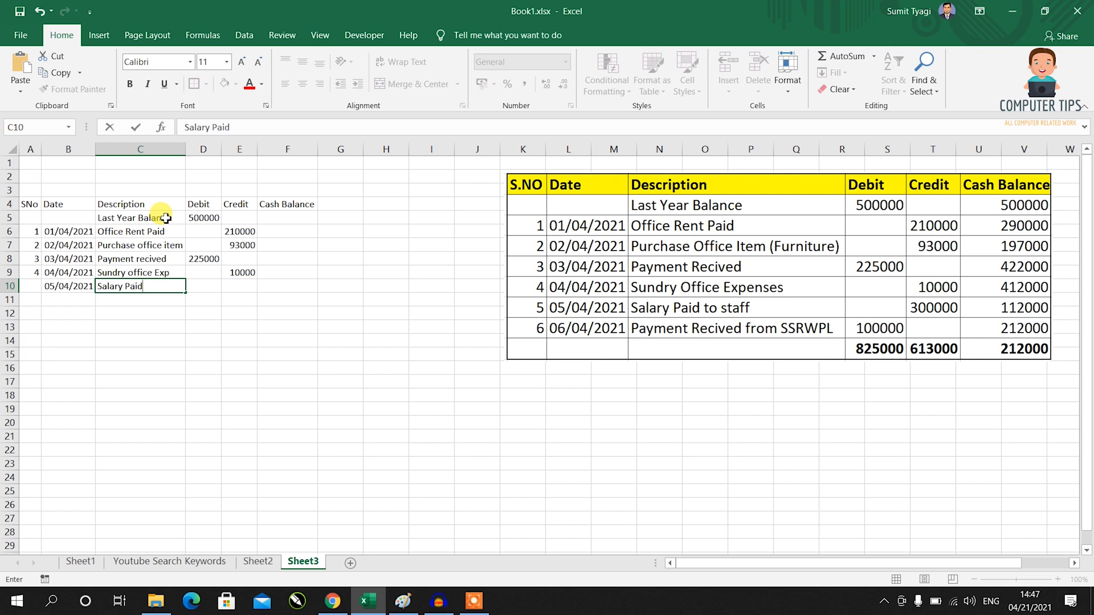
pyautogui.press('Tab')
pyautogui.press('Tab')
pyautogui.press('Tab')
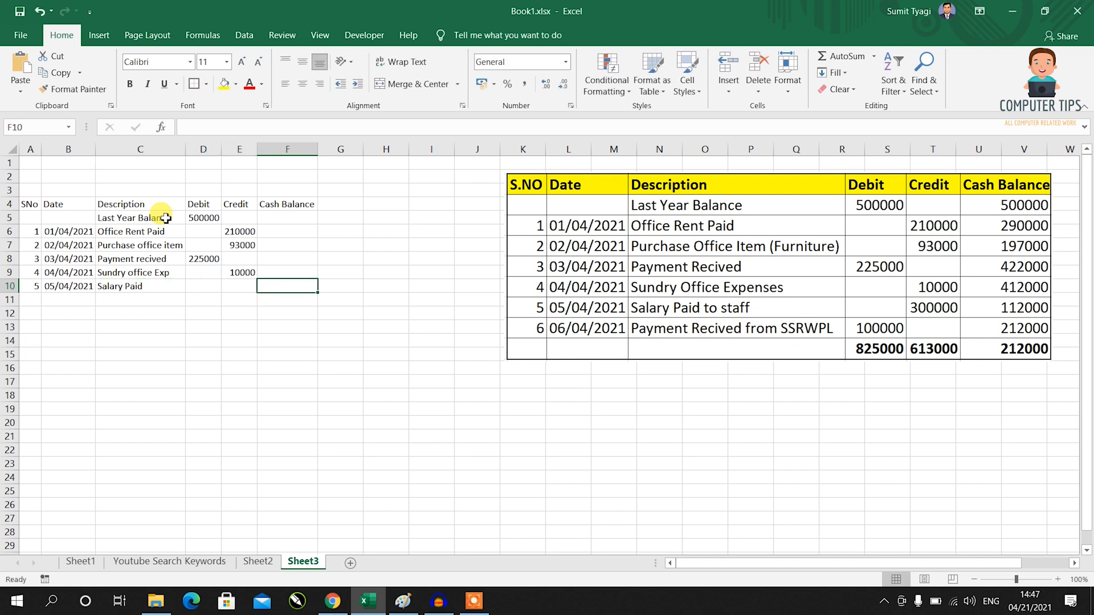
# Give the Salary Paid row a 300000 credit in E10.
pyautogui.press('Left')
pyautogui.write('300000')
pyautogui.press('Return')
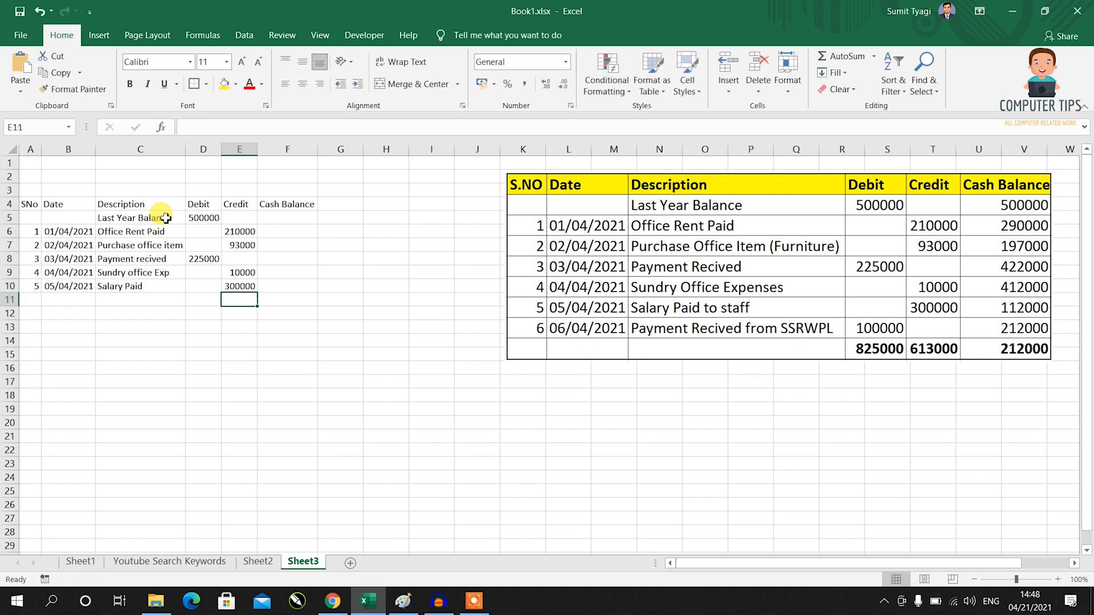
# Record row 11: 06/04/2021, Payment recived, debit 100000, and select the table.
pyautogui.press('Left')
pyautogui.press('Left')
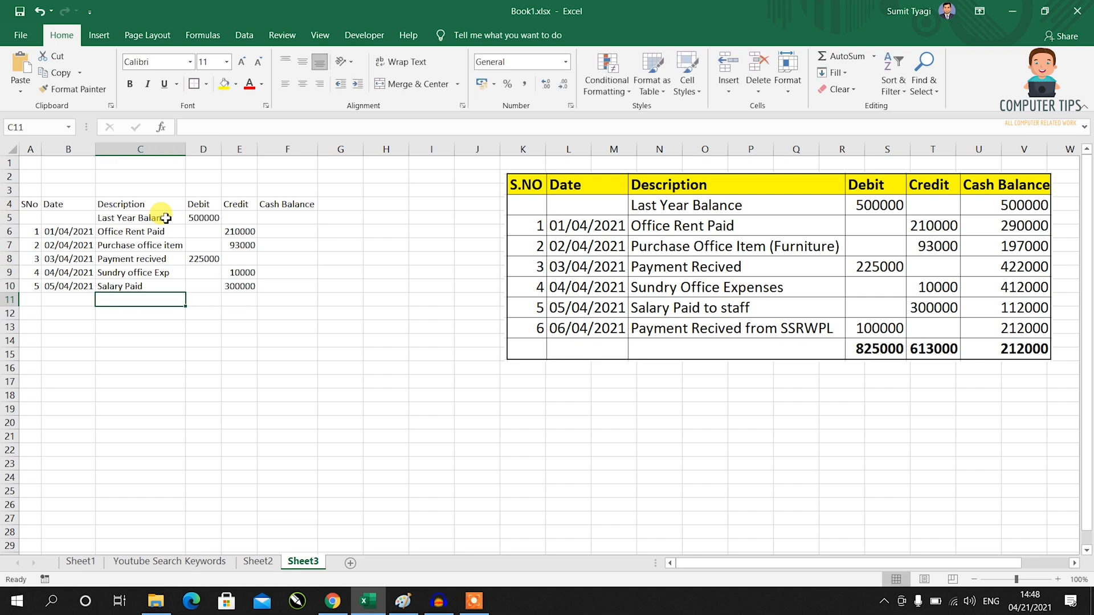
pyautogui.press('Left')
pyautogui.write('06/04/2021')
pyautogui.press('Tab')
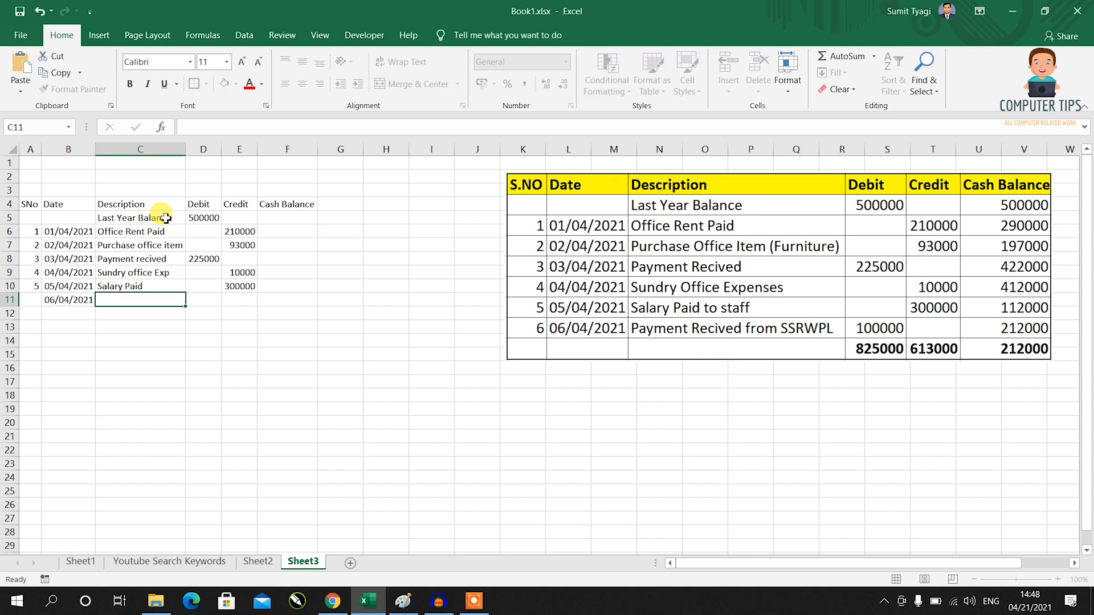
pyautogui.write('P')
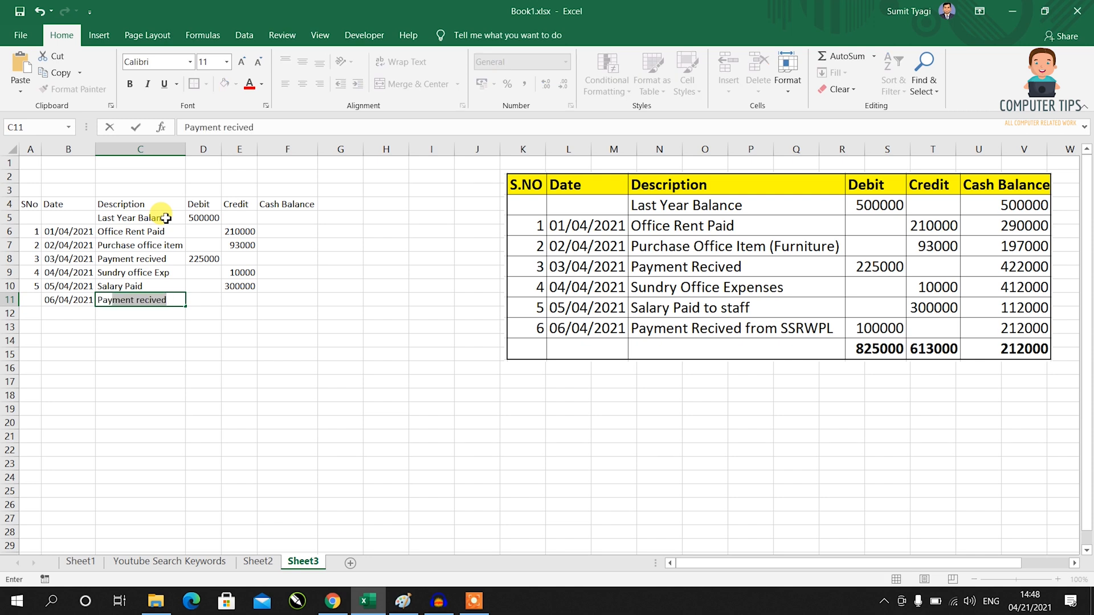
pyautogui.write('ay')
pyautogui.press('Tab')
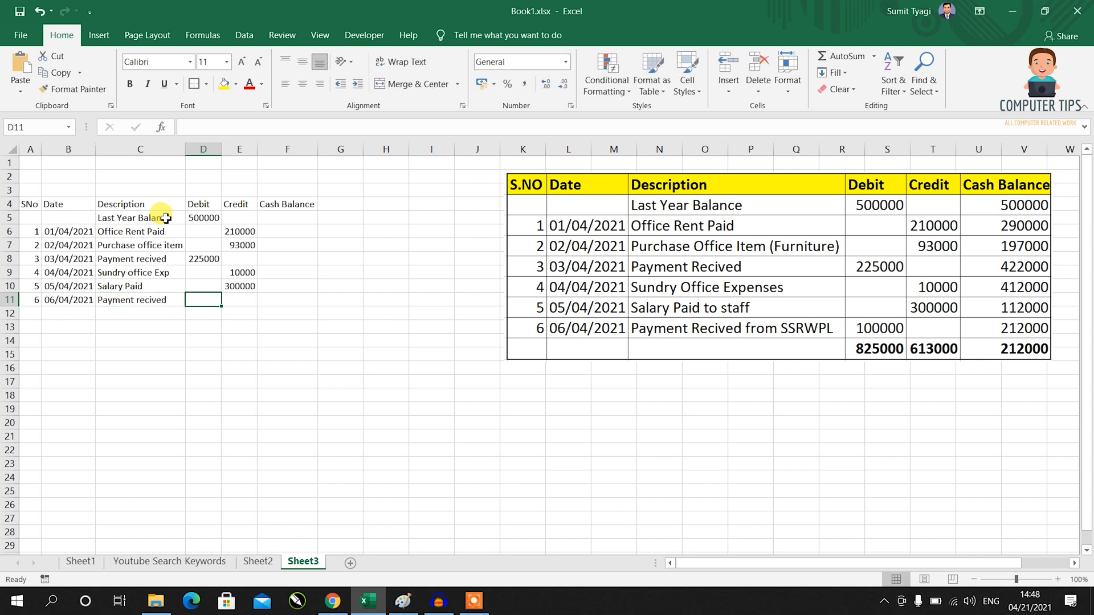
pyautogui.write('100000')
pyautogui.press('Return')
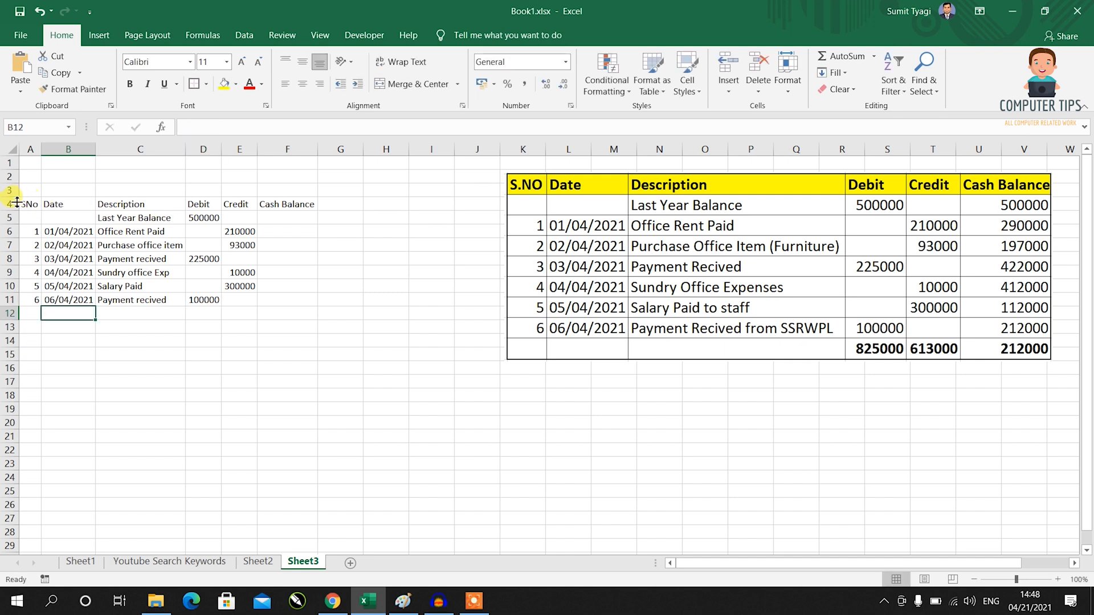
pyautogui.moveTo(24, 204); pyautogui.dragTo(290, 314)
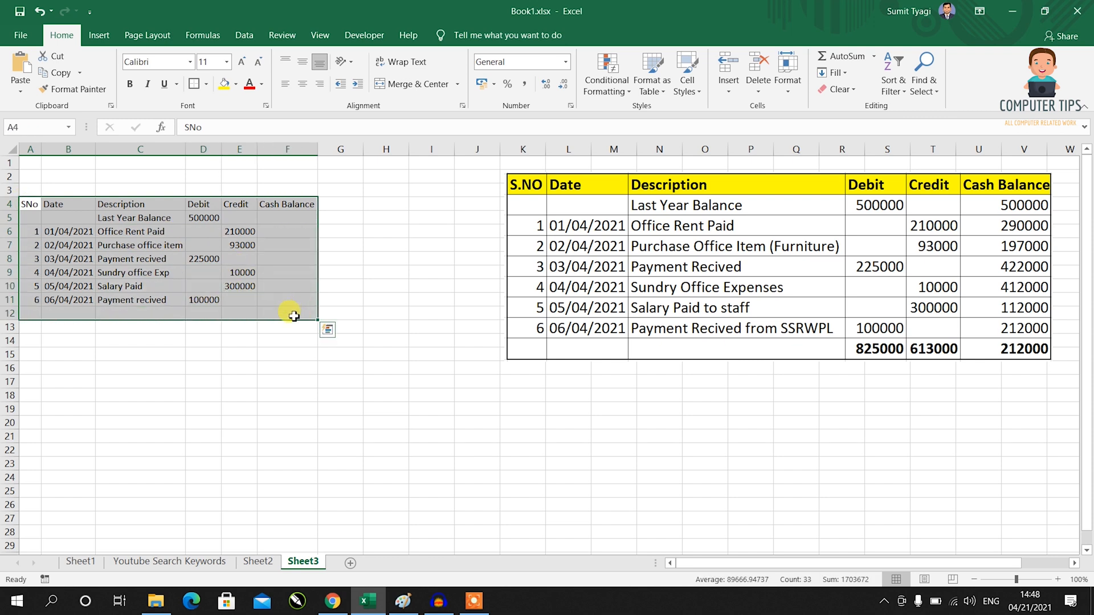
# Apply All Borders and a Thick Outside Border to the table A4:F12.
pyautogui.click(207, 84)
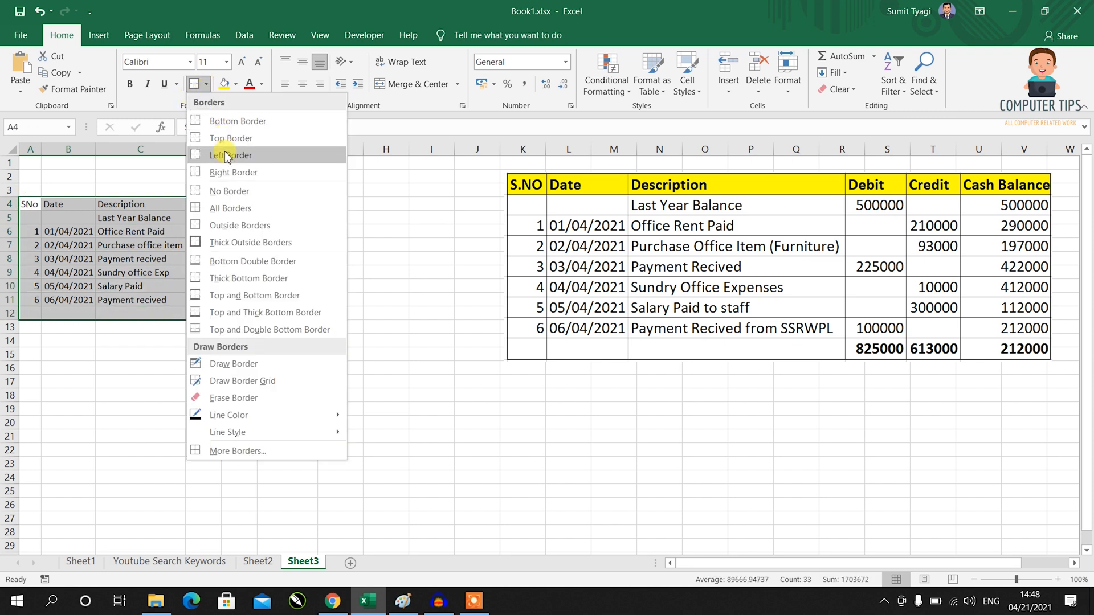
pyautogui.click(237, 211)
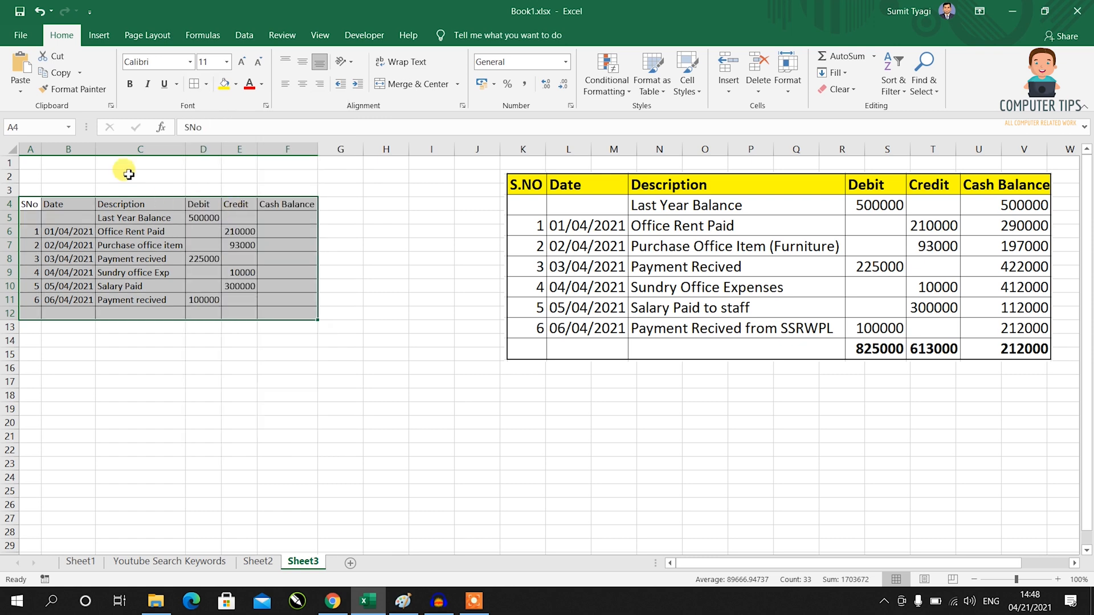
pyautogui.click(207, 85)
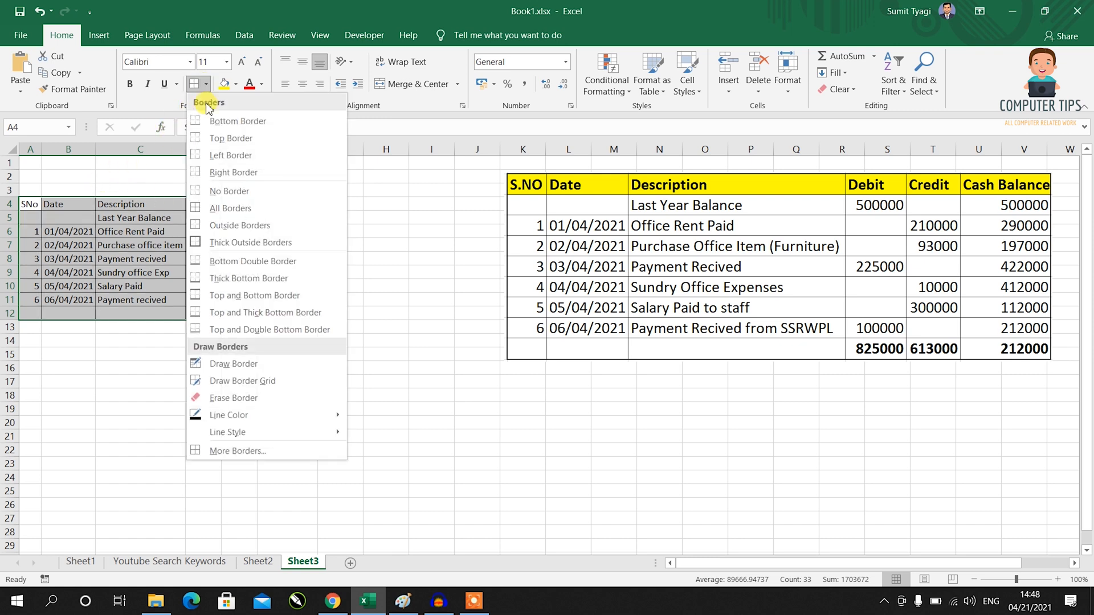
pyautogui.click(219, 240)
# Make the header row A4:F4 bold with a yellow fill.
pyautogui.moveTo(26, 204); pyautogui.dragTo(300, 201)
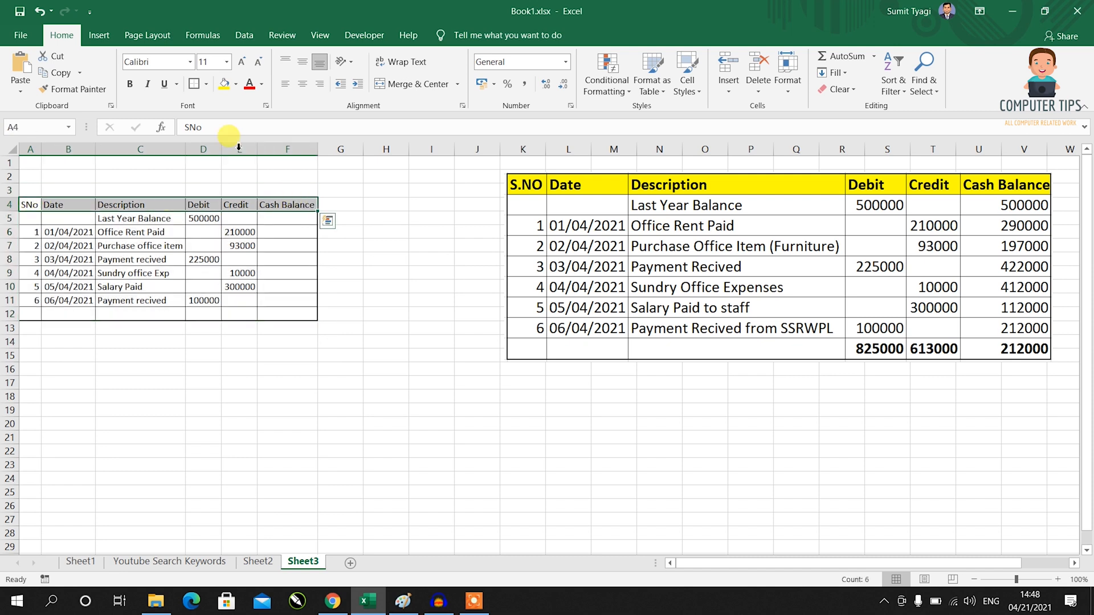
pyautogui.click(132, 84)
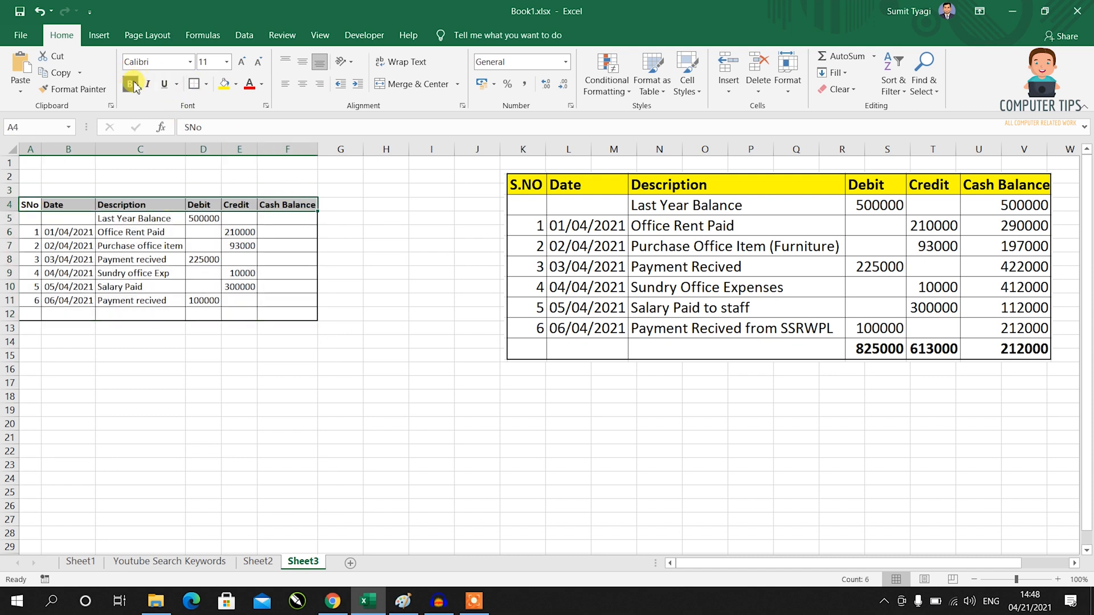
pyautogui.click(226, 84)
pyautogui.click(352, 303)
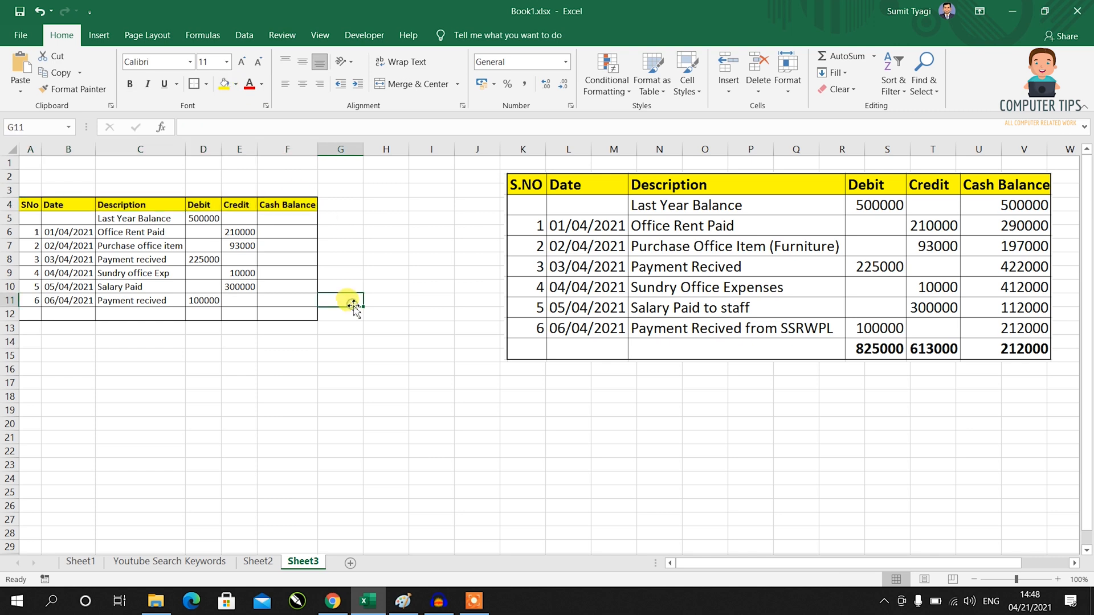
pyautogui.click(280, 220)
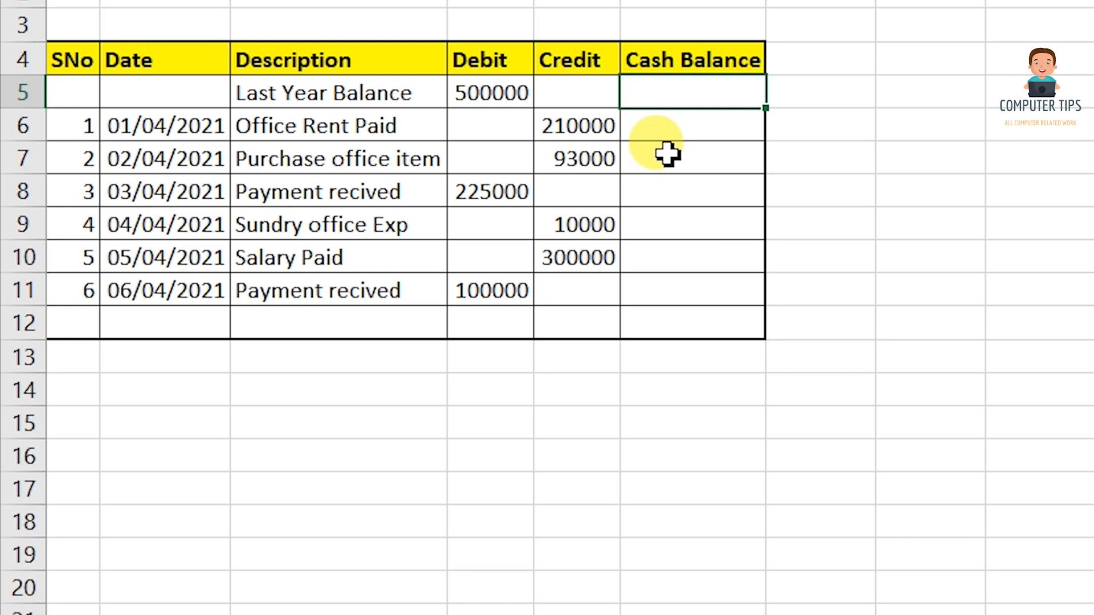
# Enter =D5 in F5 so the opening cash balance shows 500000.
pyautogui.write('=')
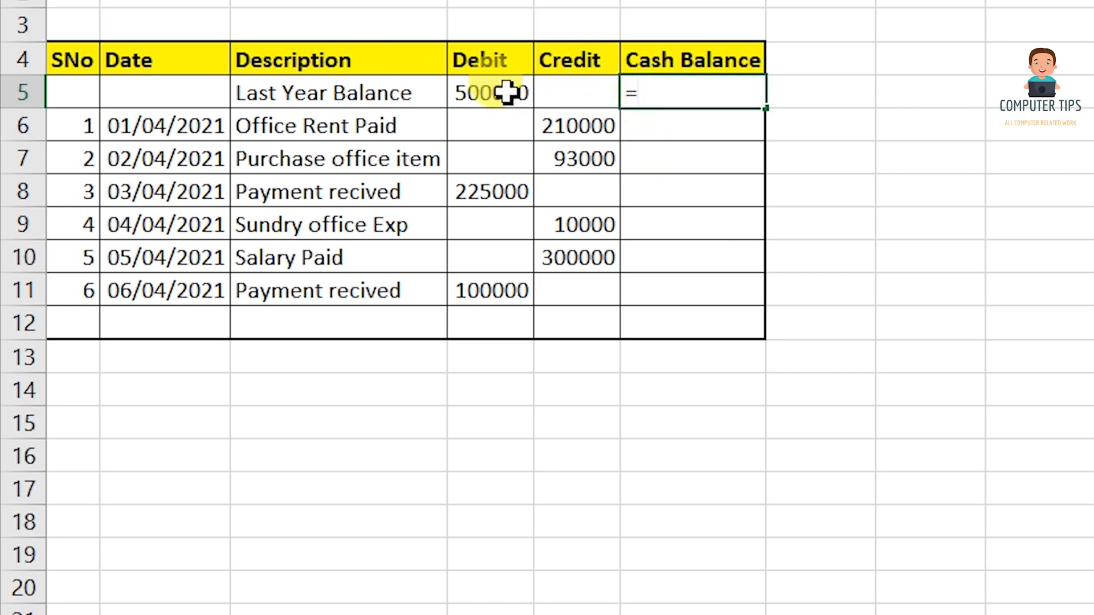
pyautogui.click(507, 93)
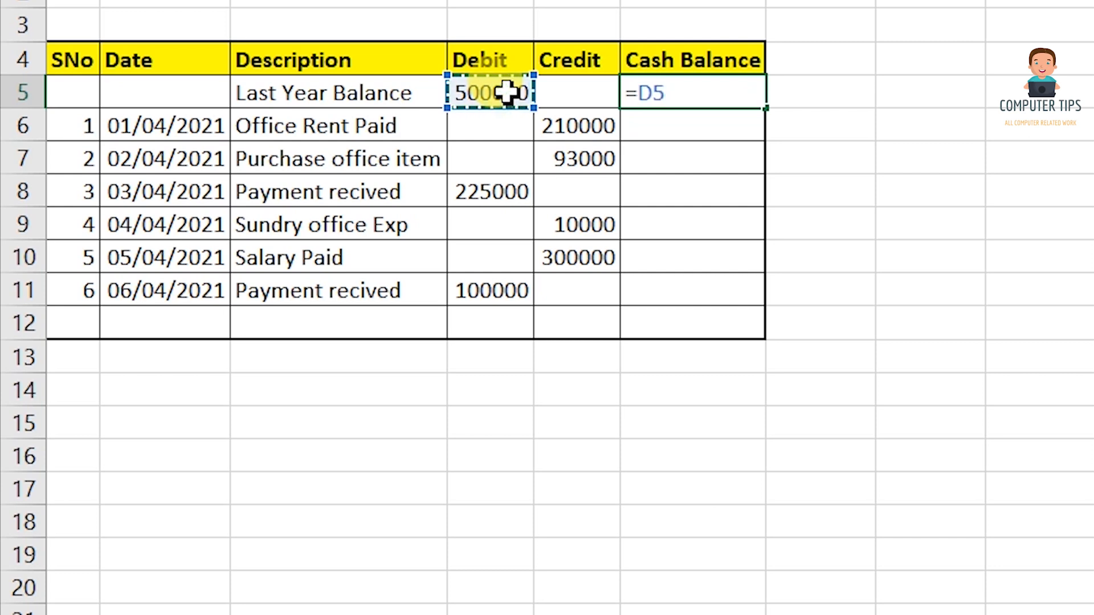
pyautogui.press('Return')
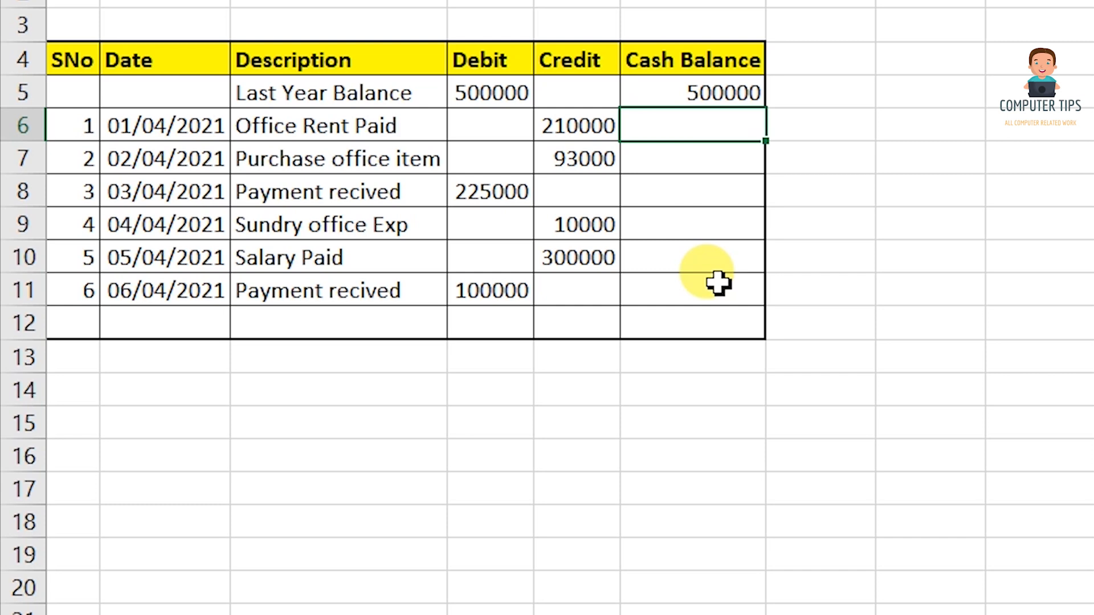
# Begin F6's balance formula with the blank-row test =IF(AND(D6="",E6=""),"",.
pyautogui.write('=if')
pyautogui.press('Tab')
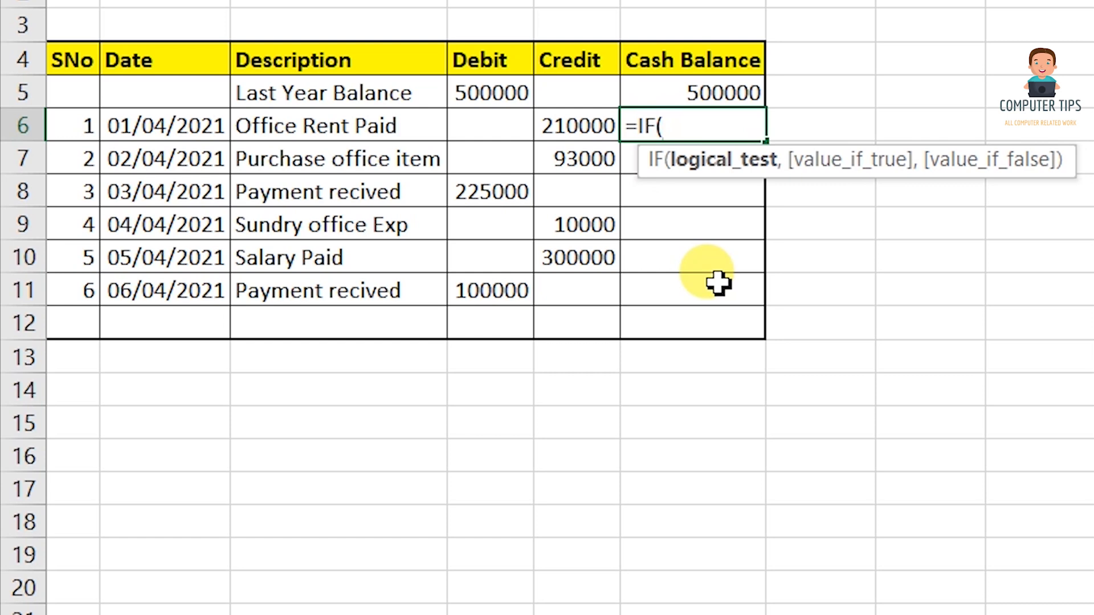
pyautogui.write('and')
pyautogui.press('Tab')
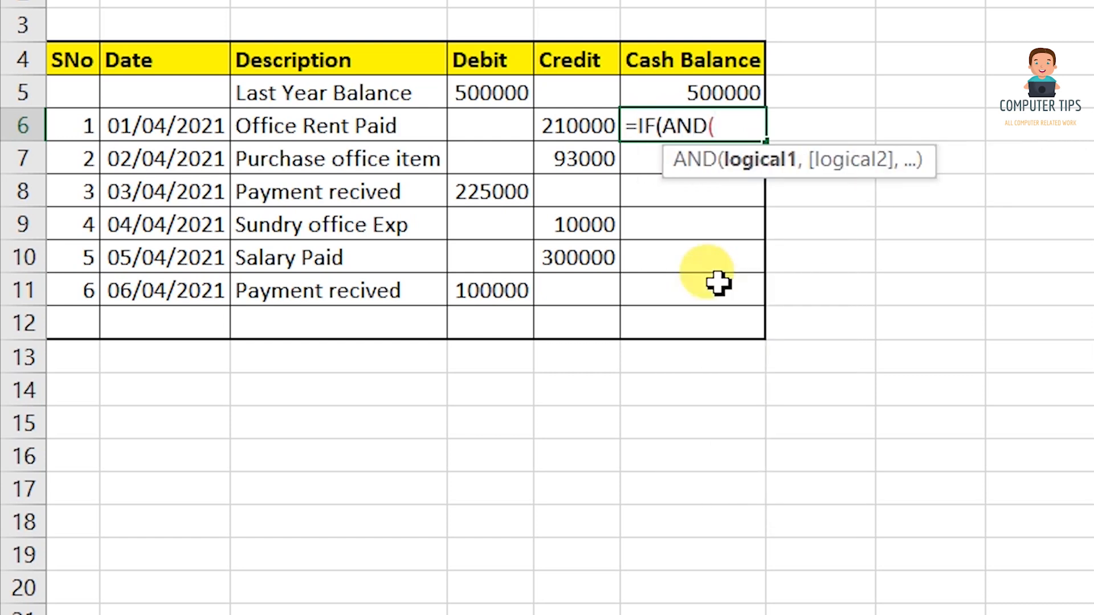
pyautogui.click(509, 125)
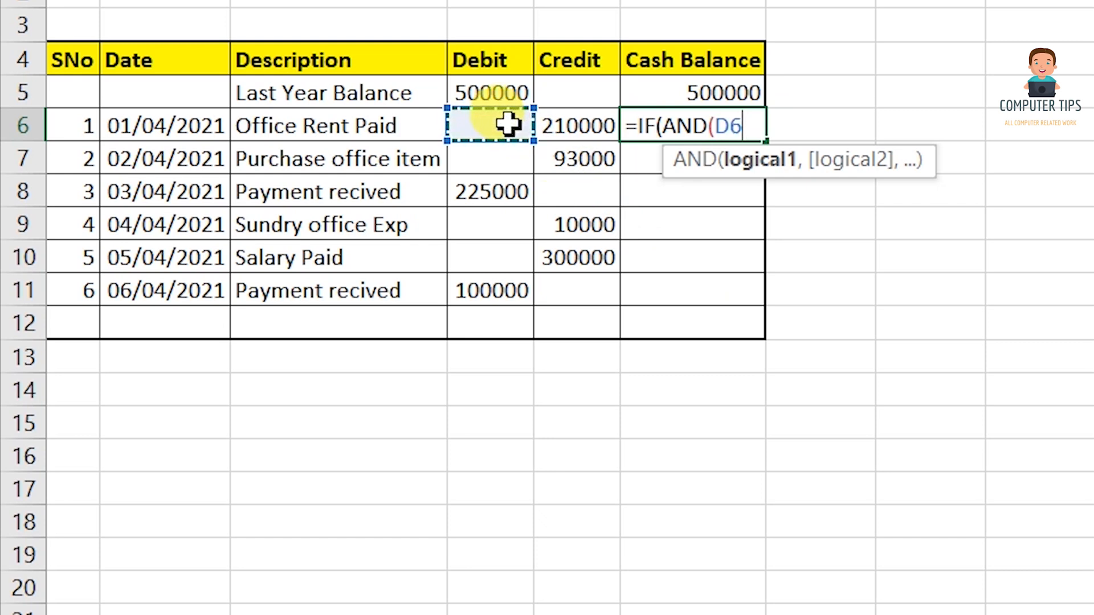
pyautogui.write('=')
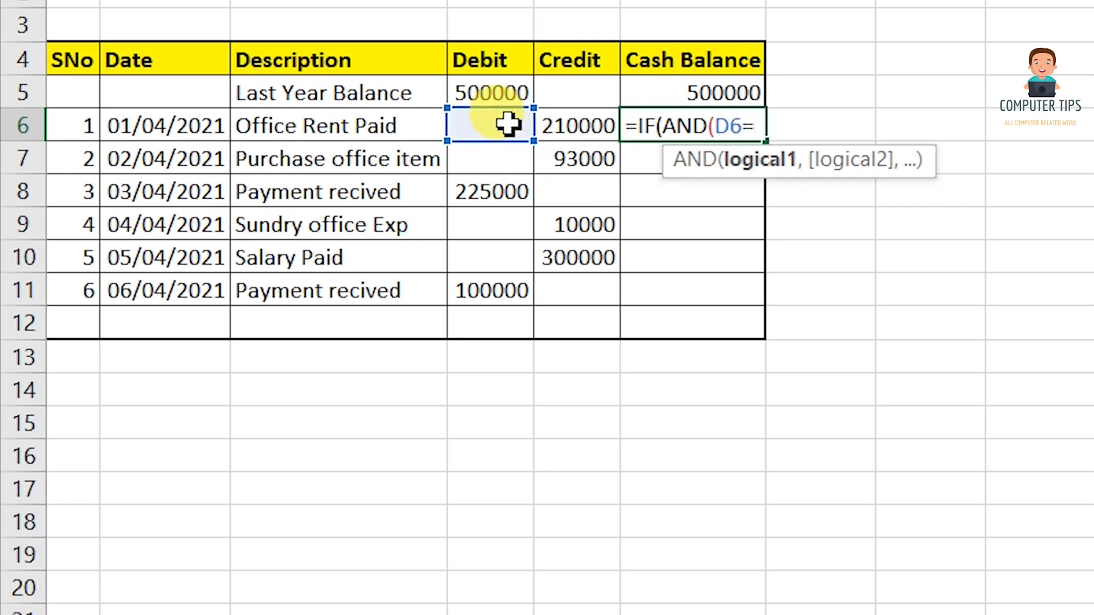
pyautogui.write('"",')
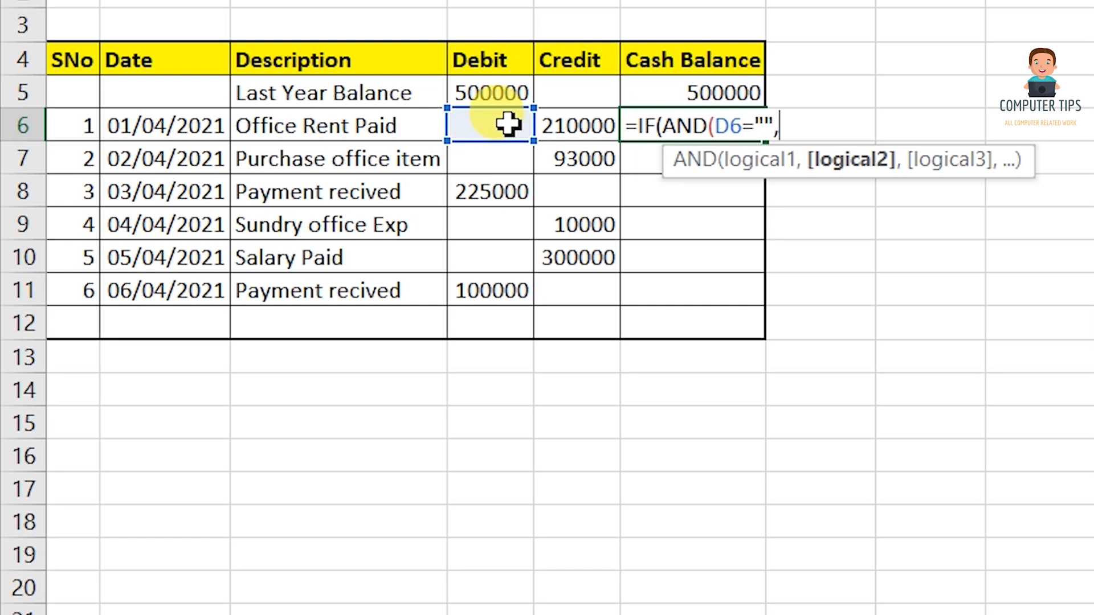
pyautogui.click(606, 131)
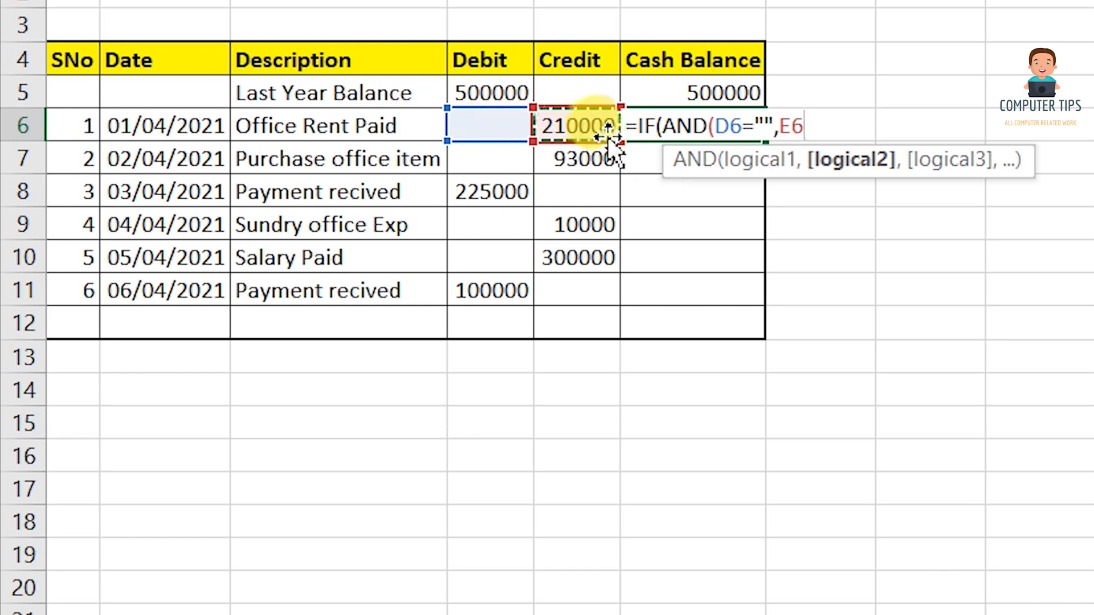
pyautogui.write('=')
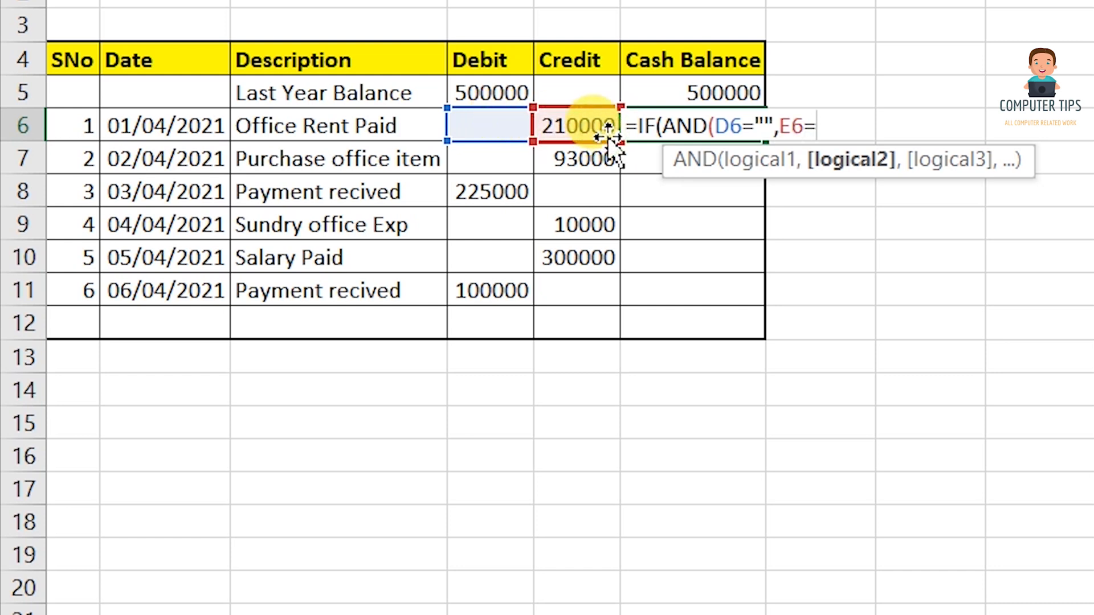
pyautogui.write('"")')
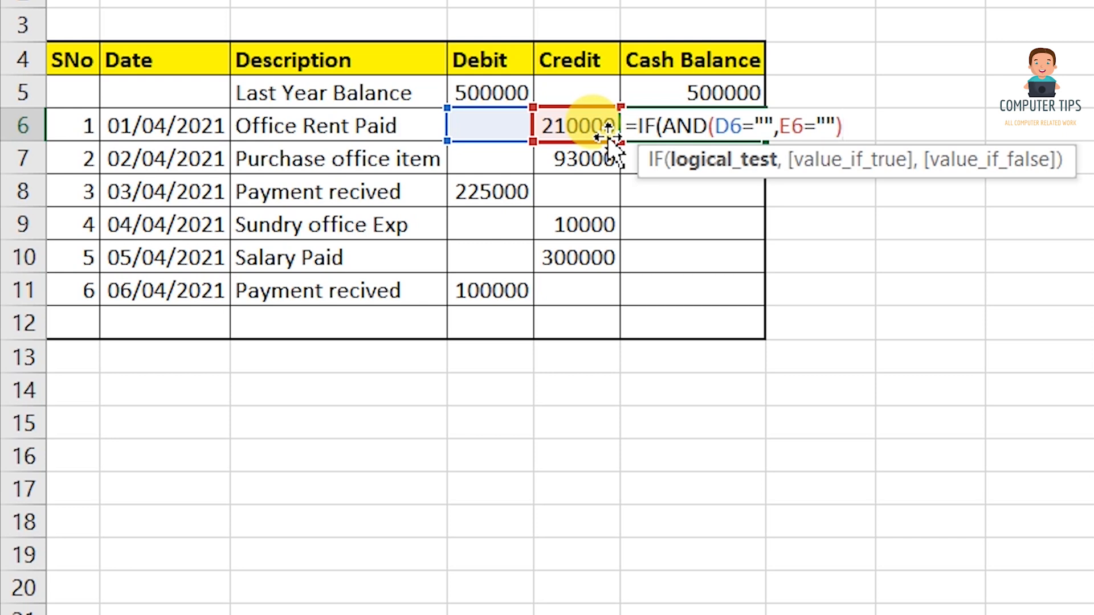
pyautogui.write(',""')
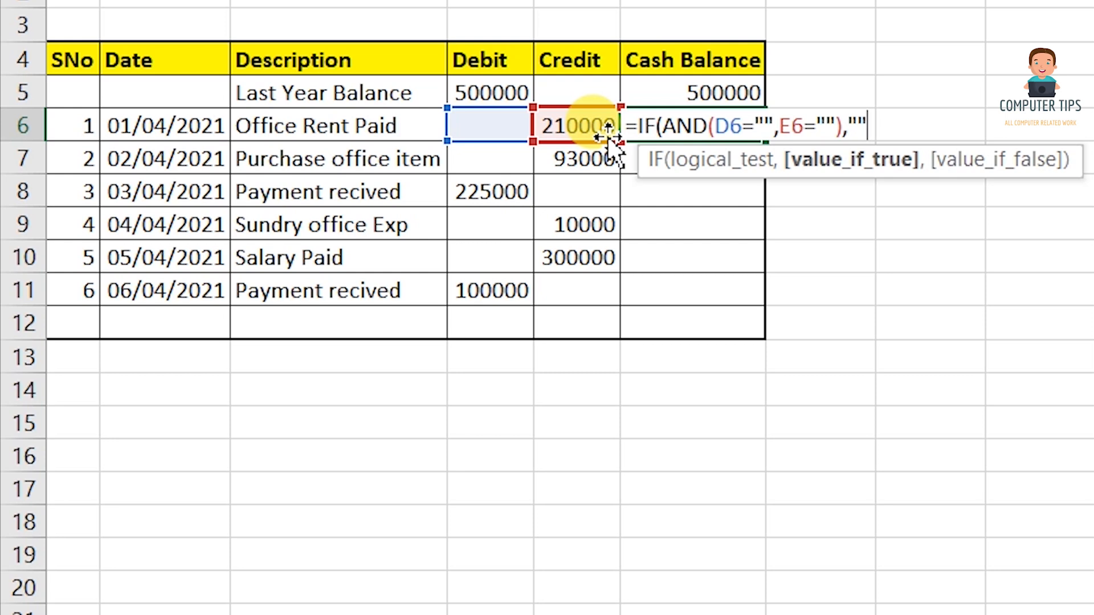
pyautogui.write(',')
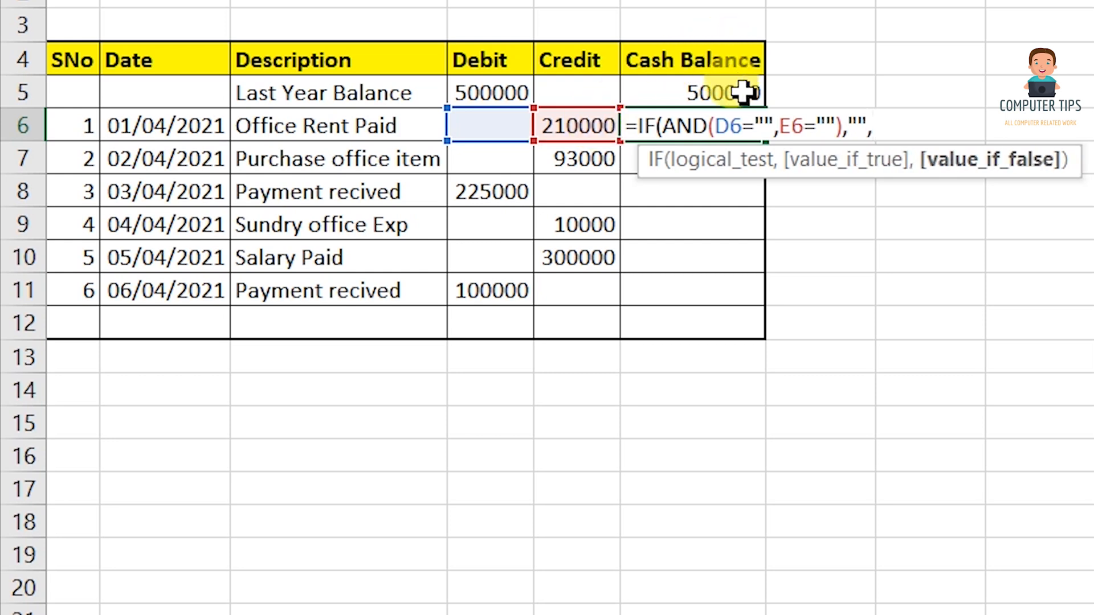
# Complete the formula with F5+D6-E6 and enter it, giving a 290000 balance.
pyautogui.click(744, 93)
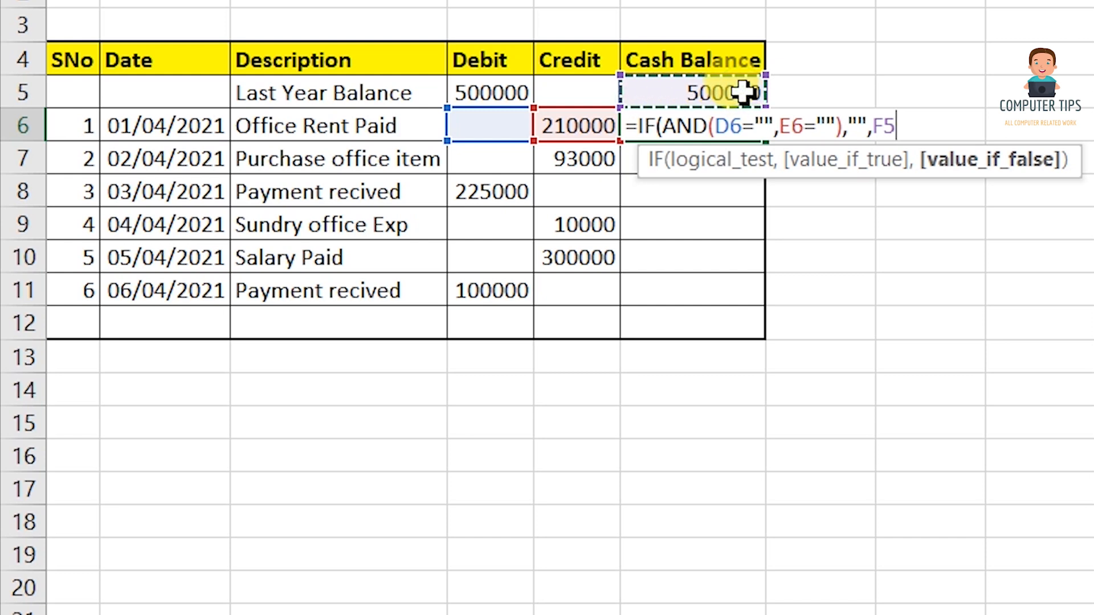
pyautogui.write('+')
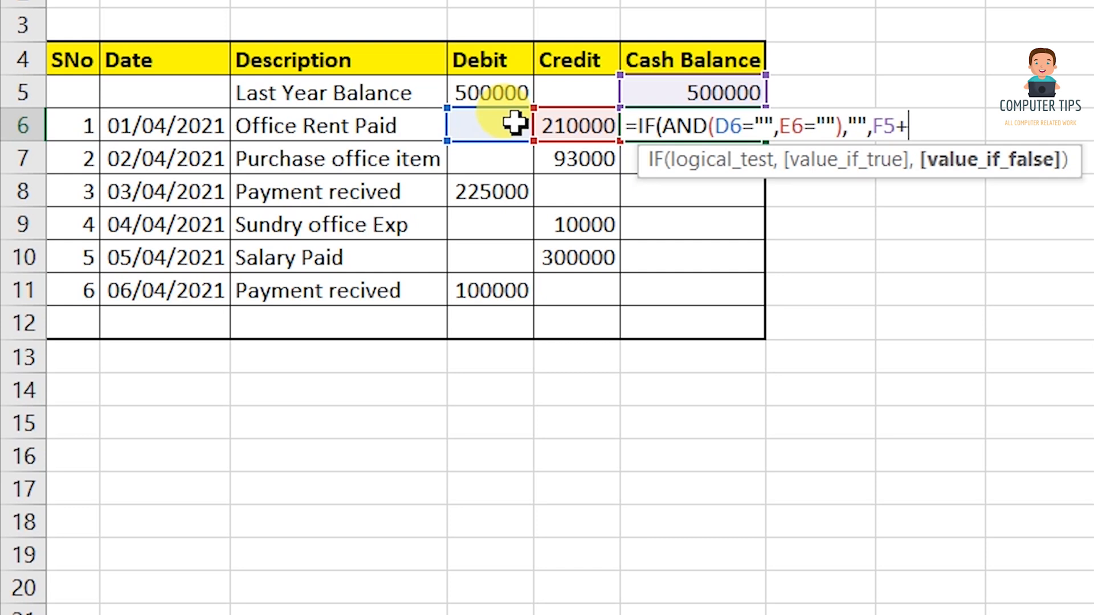
pyautogui.click(515, 123)
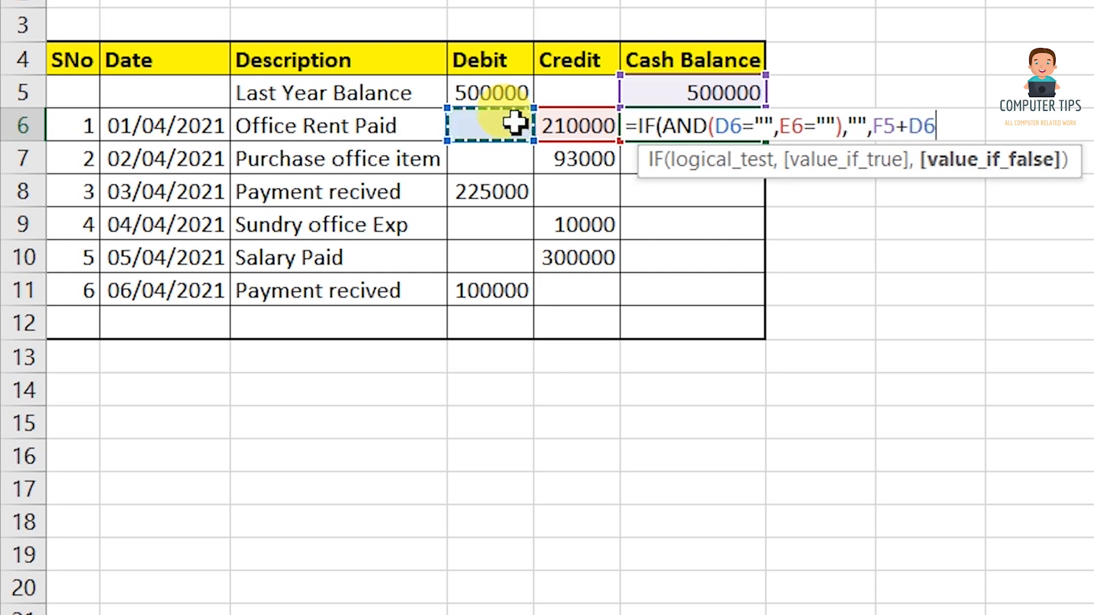
pyautogui.write('-')
pyautogui.click(604, 126)
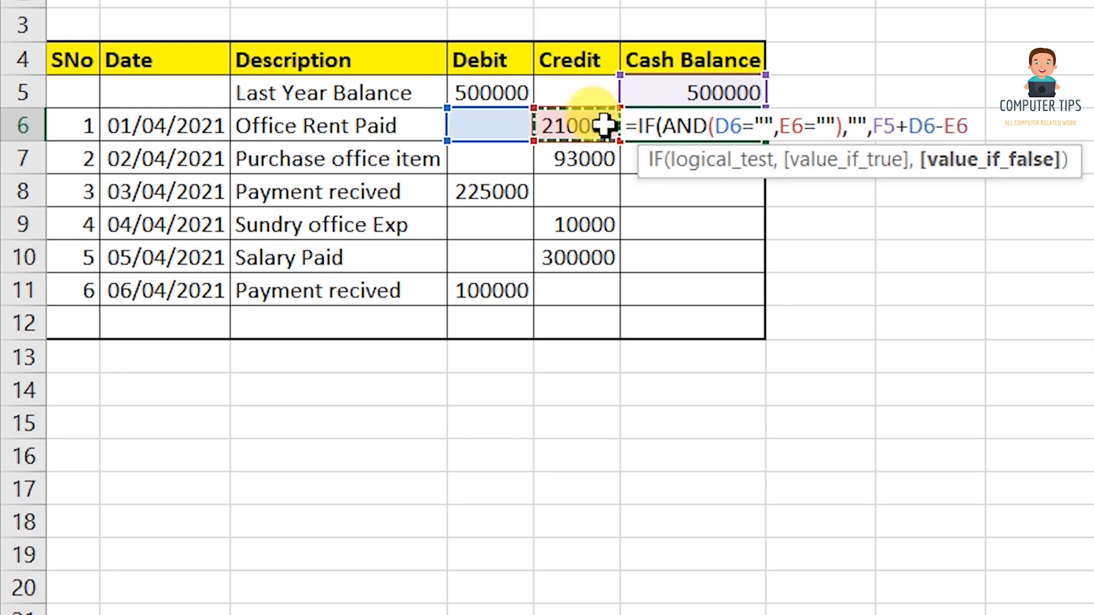
pyautogui.write(')')
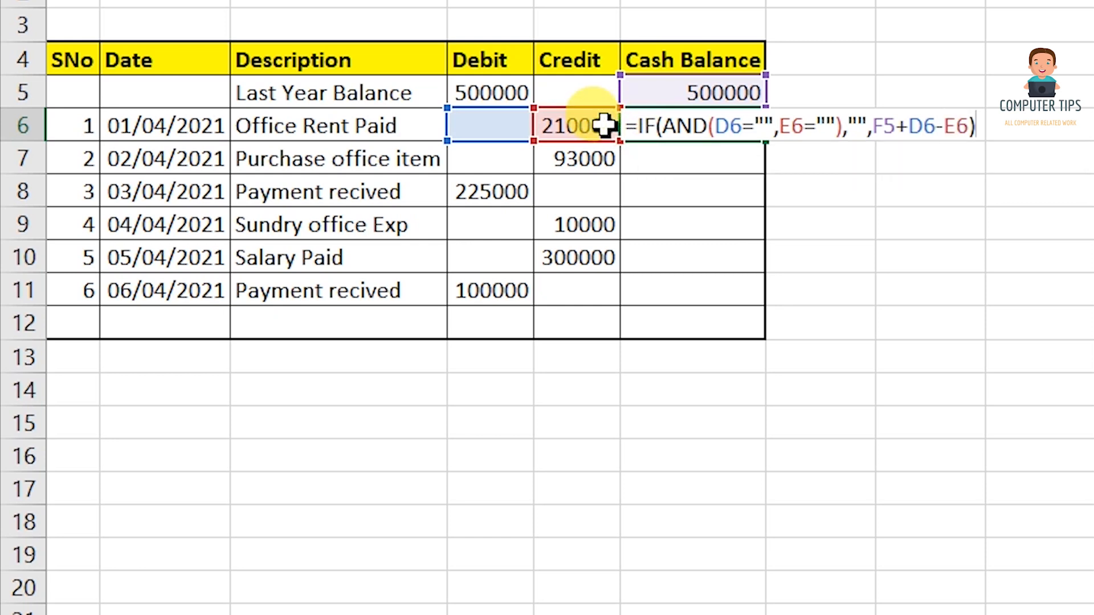
pyautogui.press('Return')
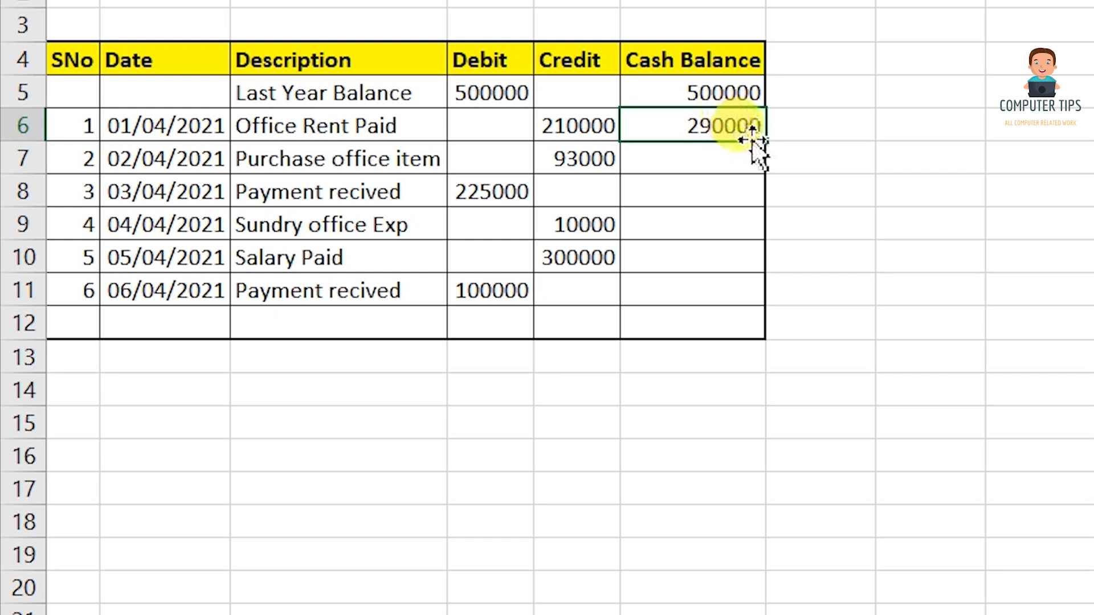
# Fill the balance formula down to F11 (212000) and AutoSum the Debit column into D12 (825000).
pyautogui.moveTo(766, 141); pyautogui.dragTo(741, 306)
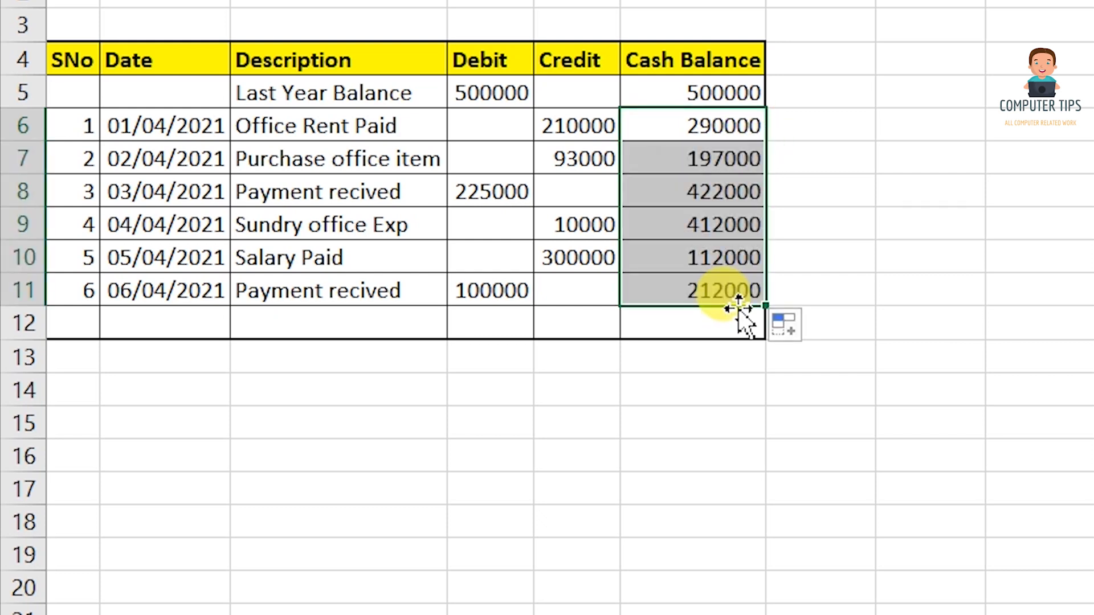
pyautogui.click(716, 330)
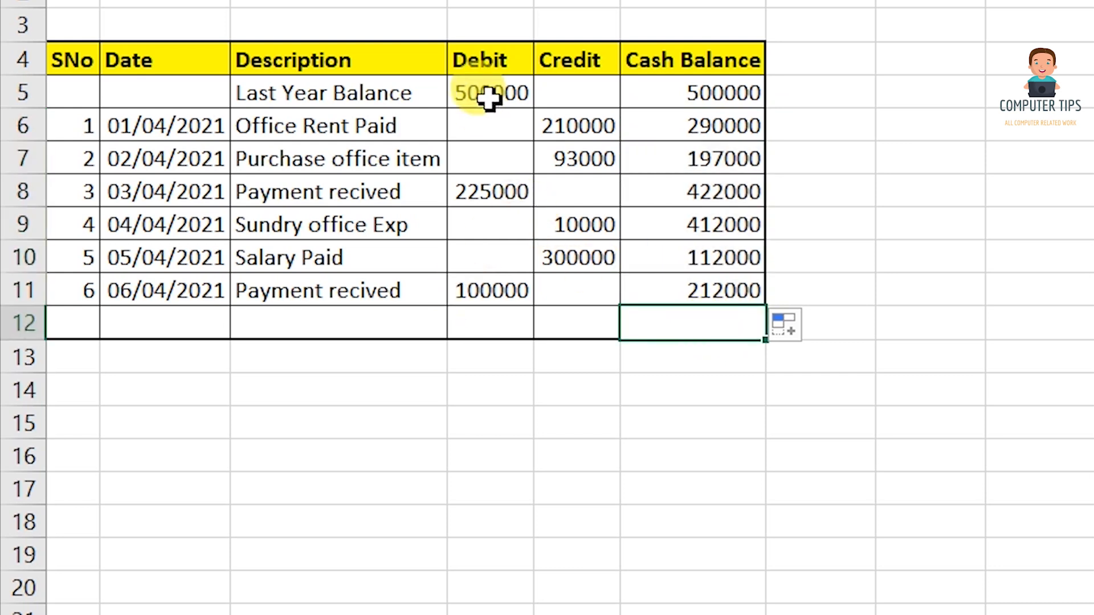
pyautogui.moveTo(487, 98); pyautogui.dragTo(491, 336)
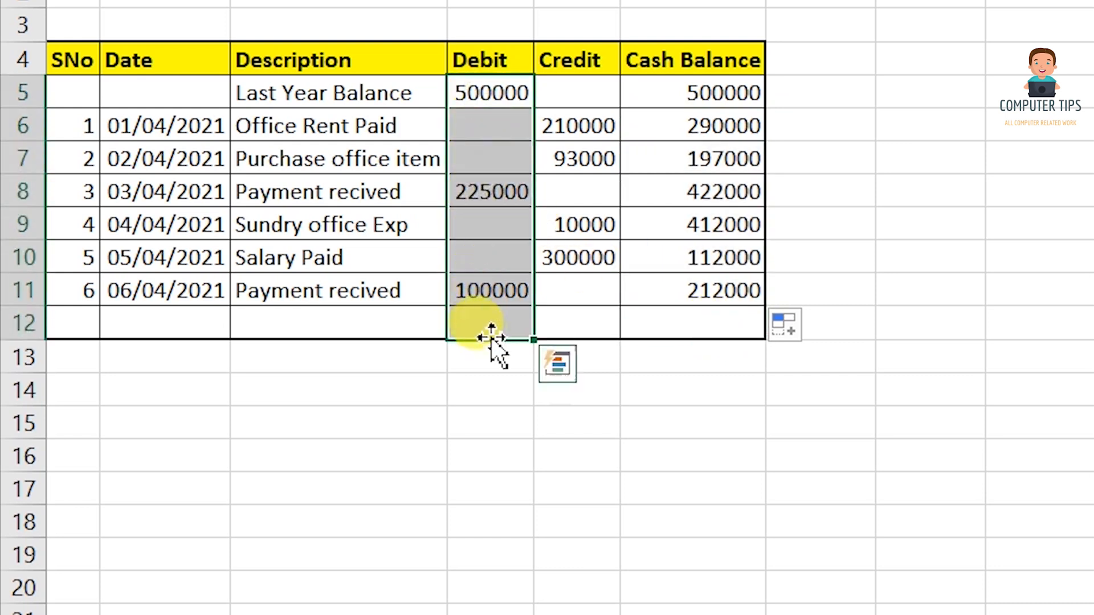
pyautogui.hotkey('alt', '=')
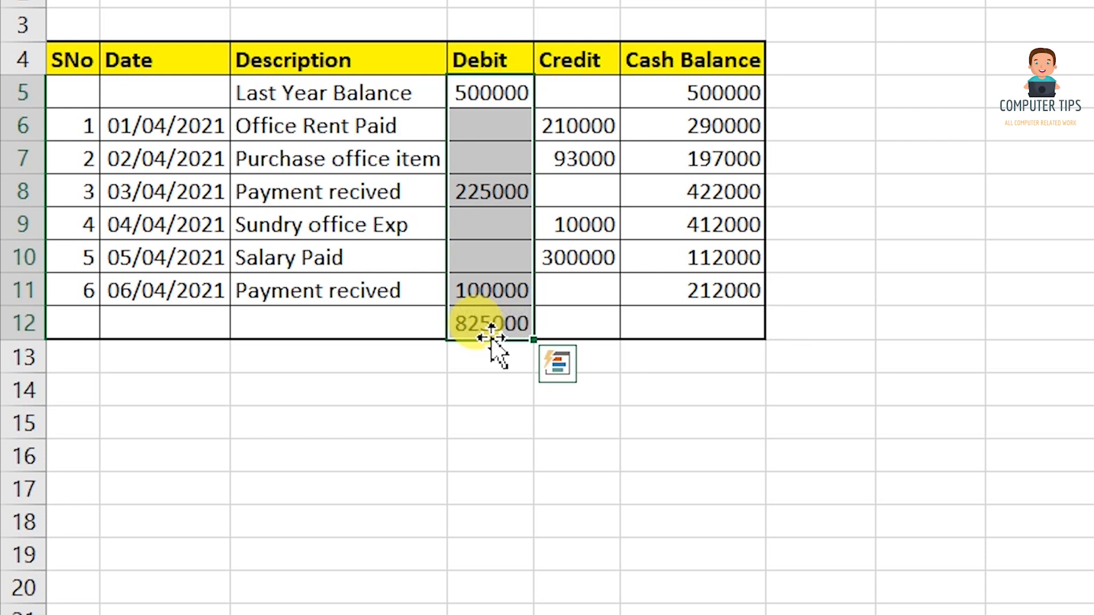
pyautogui.click(567, 320)
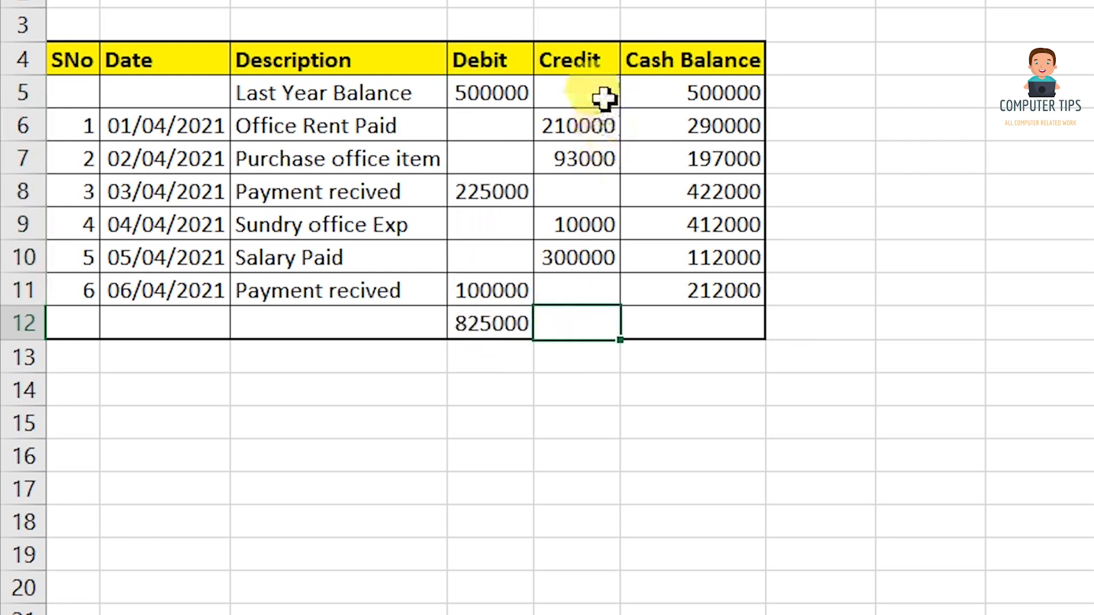
# AutoSum the Credit column E5:E12, totalling 613000 in E12.
pyautogui.moveTo(596, 70); pyautogui.dragTo(597, 188)
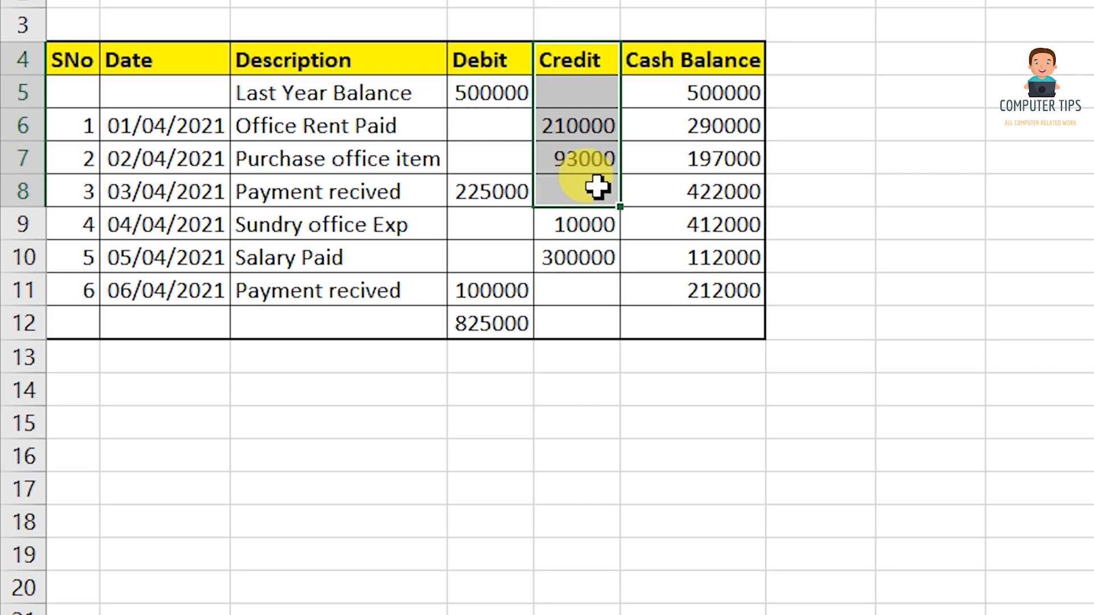
pyautogui.click(602, 93)
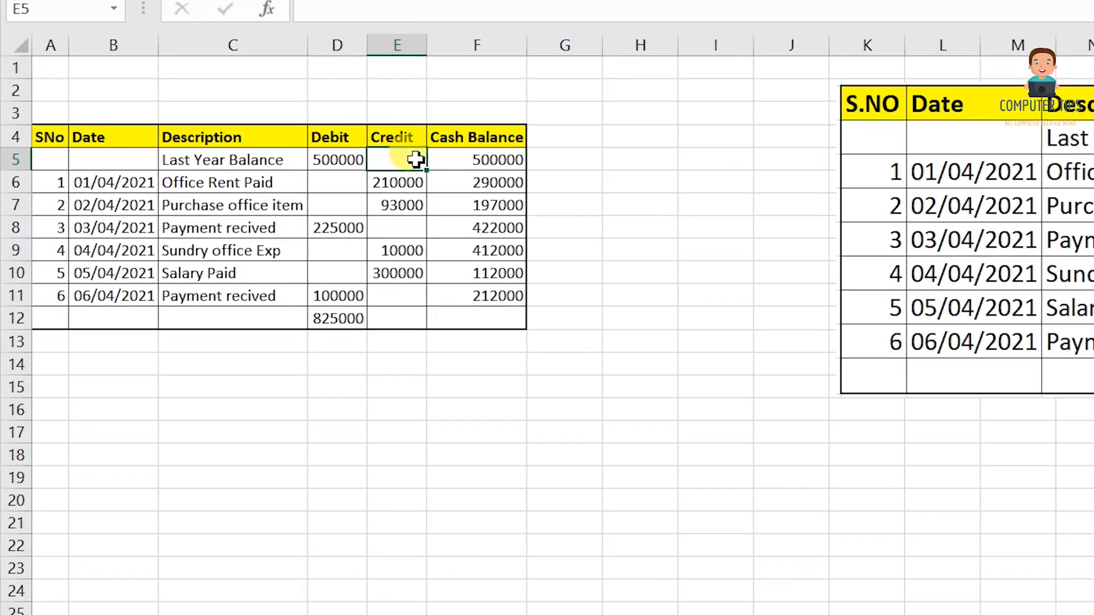
pyautogui.moveTo(416, 159); pyautogui.dragTo(413, 315)
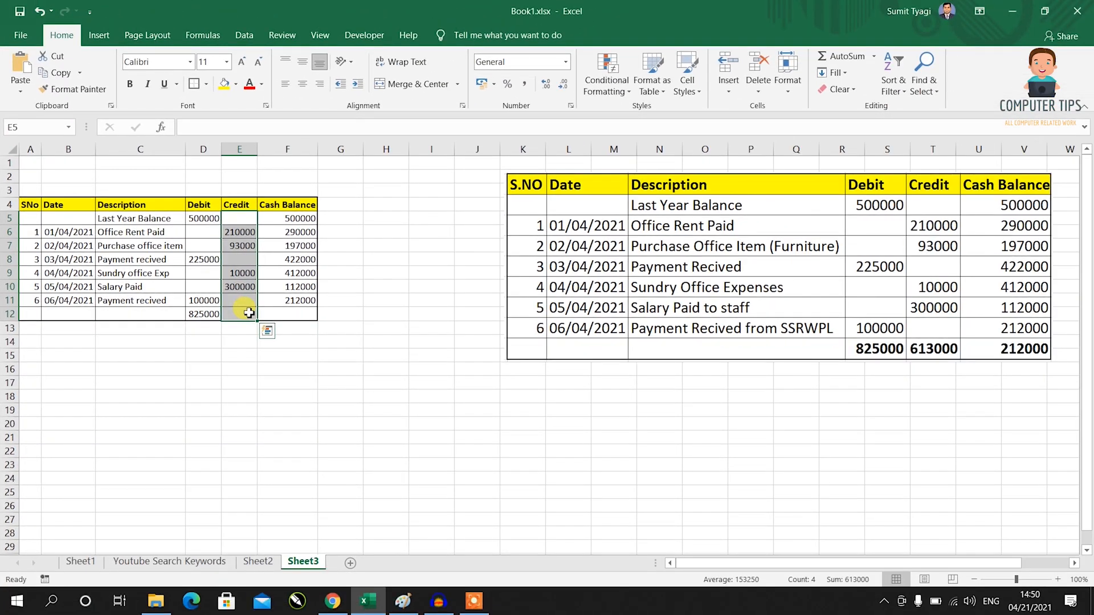
pyautogui.hotkey('alt', '=')
# Enter =D12-E12 in F12 for a closing balance of 212000.
pyautogui.click(285, 314)
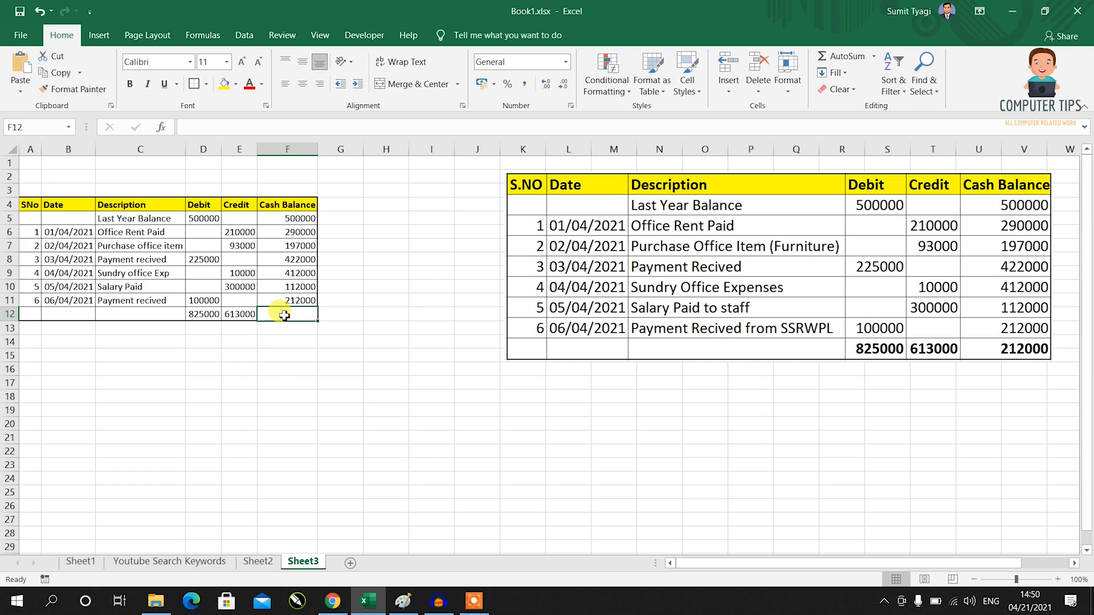
pyautogui.write('=')
pyautogui.click(209, 315)
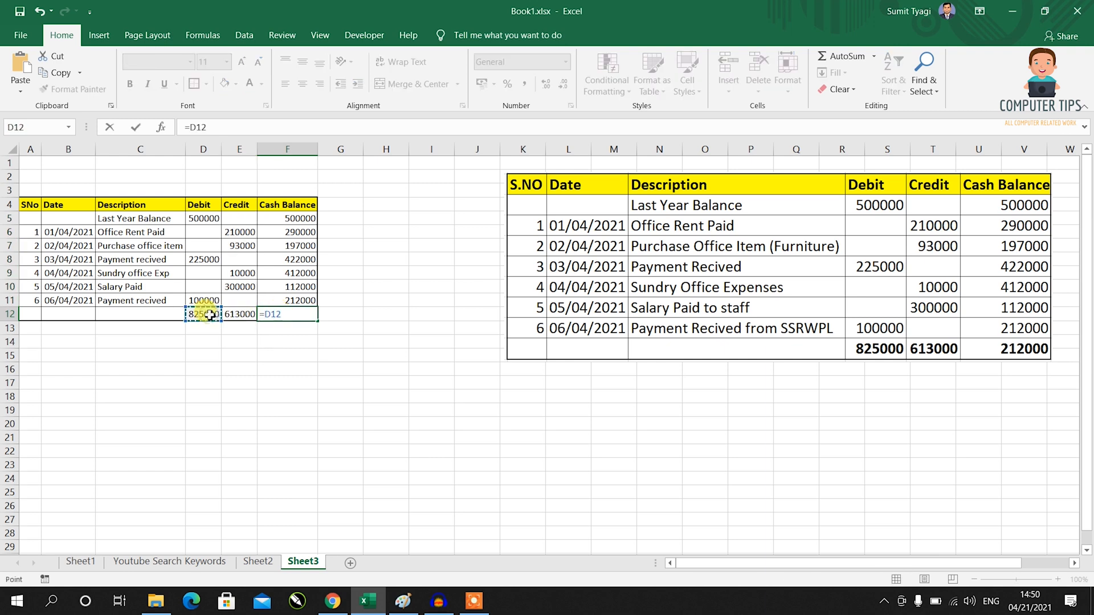
pyautogui.write('-')
pyautogui.click(236, 315)
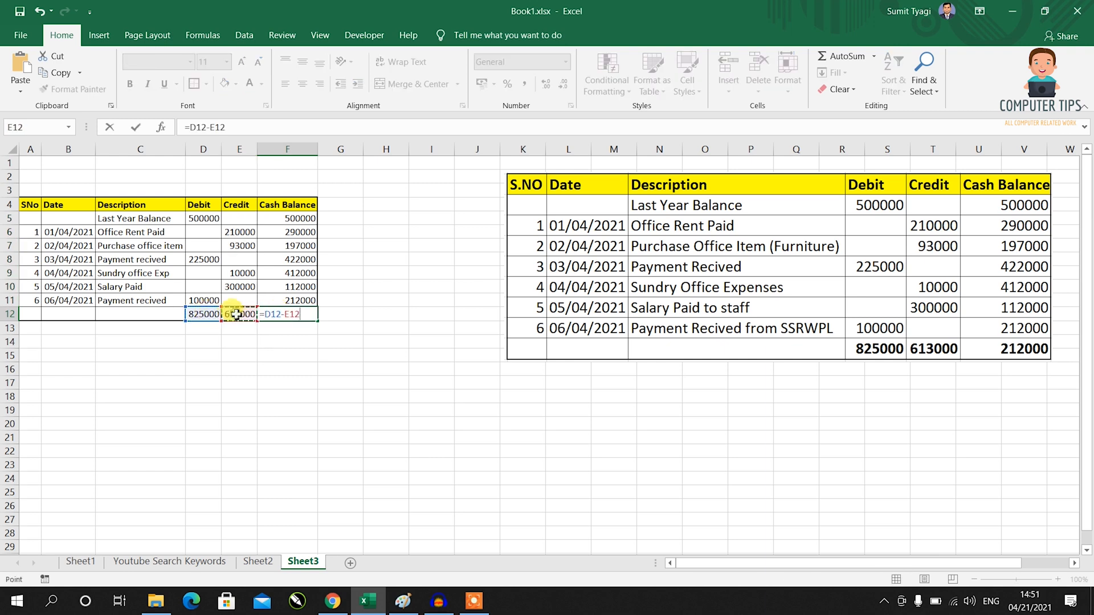
pyautogui.press('Return')
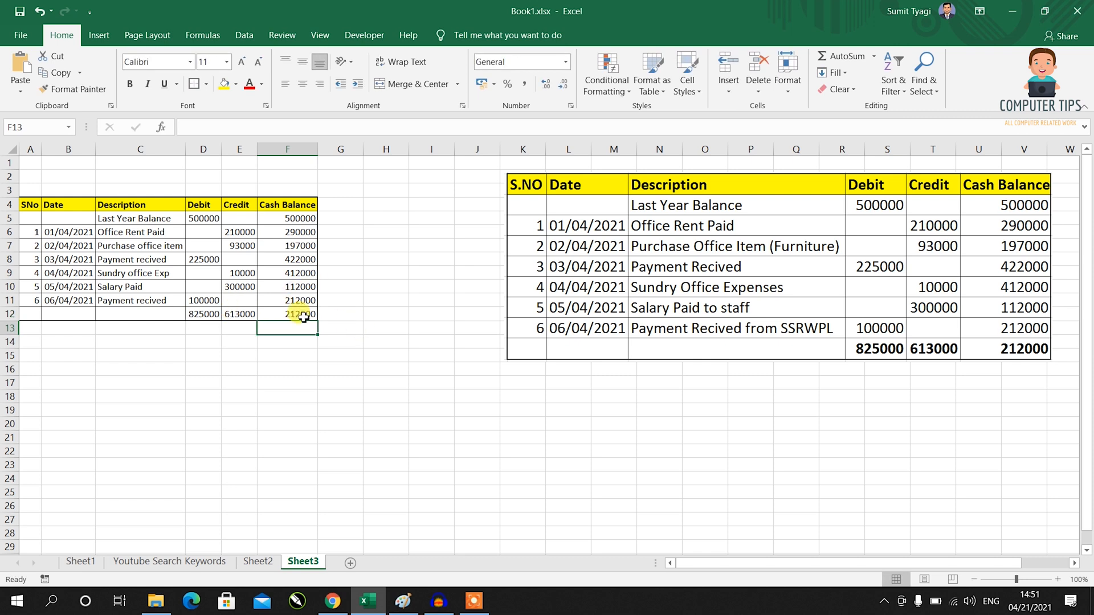
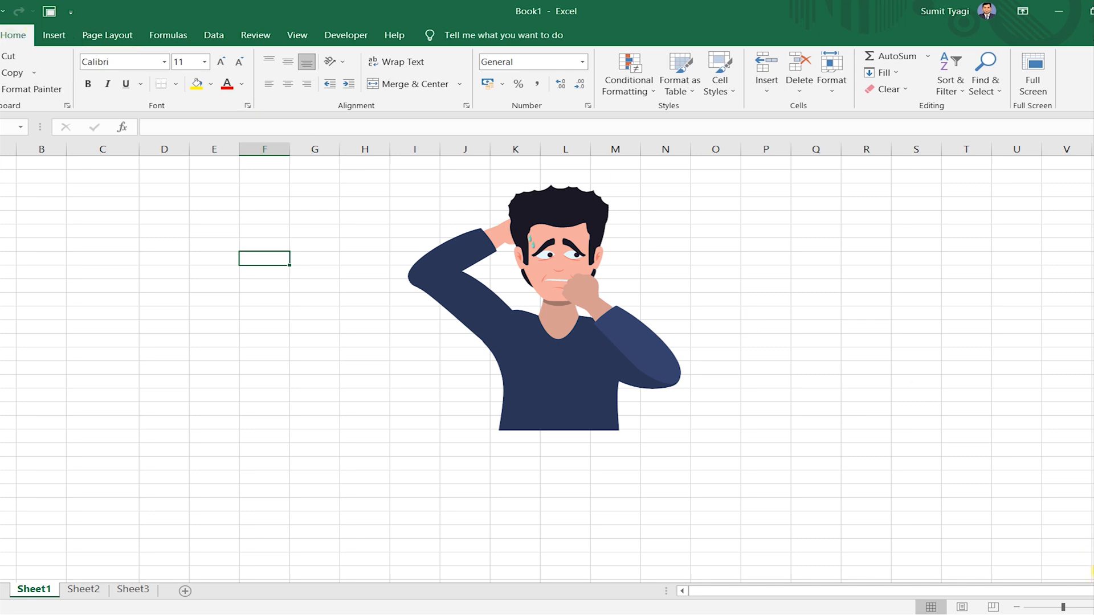
# Zoom the empty Sheet1 grid in to about 170%.
pyautogui.click(1093, 607)
pyautogui.click(1093, 608)
pyautogui.click(1093, 607)
pyautogui.click(1093, 608)
pyautogui.click(1093, 607)
pyautogui.click(1093, 607)
pyautogui.click(1093, 608)
pyautogui.click(688, 365)
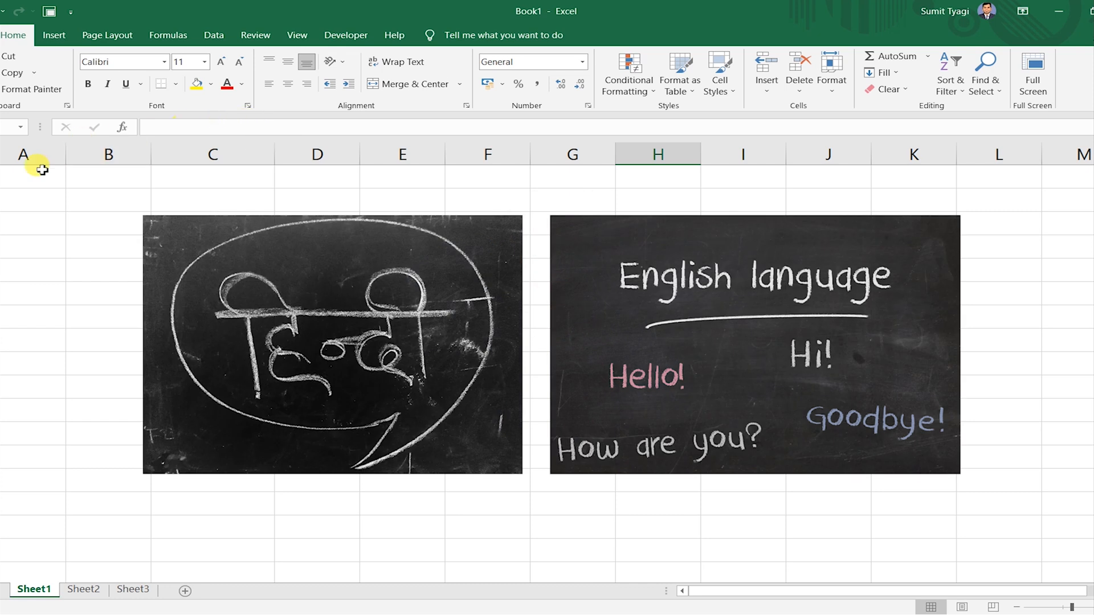
# Select column A, row 1 and cell C2 to show the grid's columns, rows and cells.
pyautogui.click(34, 153)
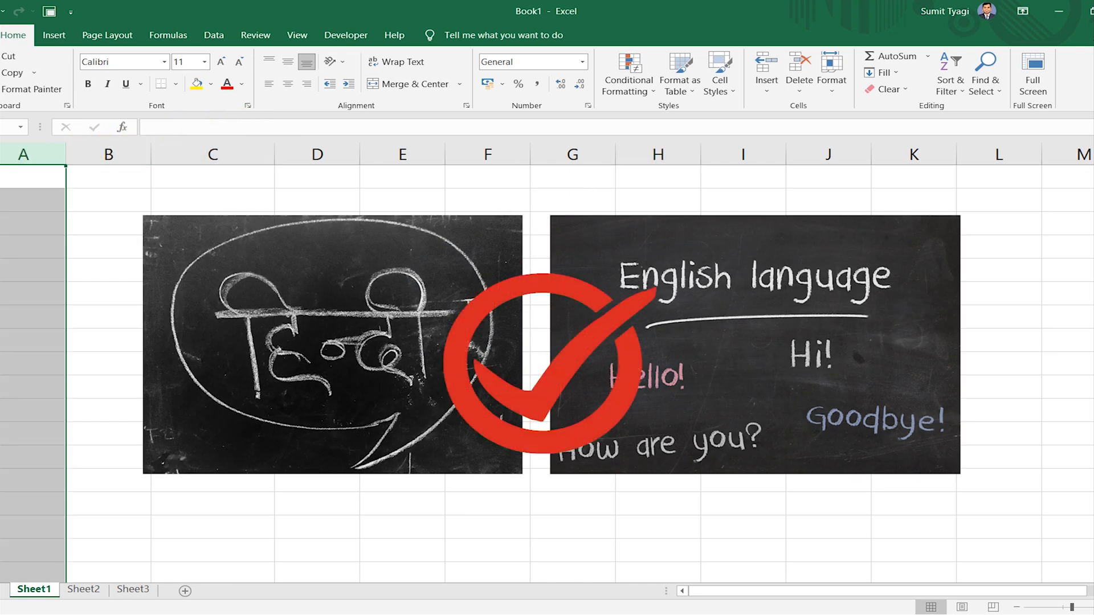
pyautogui.hotkey('shift', 'space')
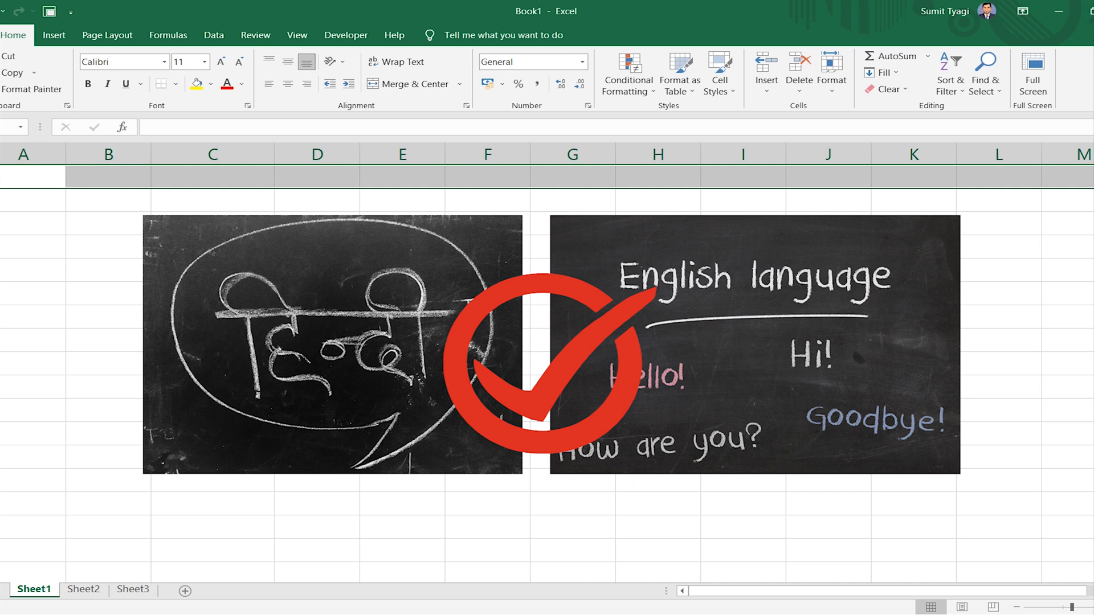
pyautogui.click(198, 199)
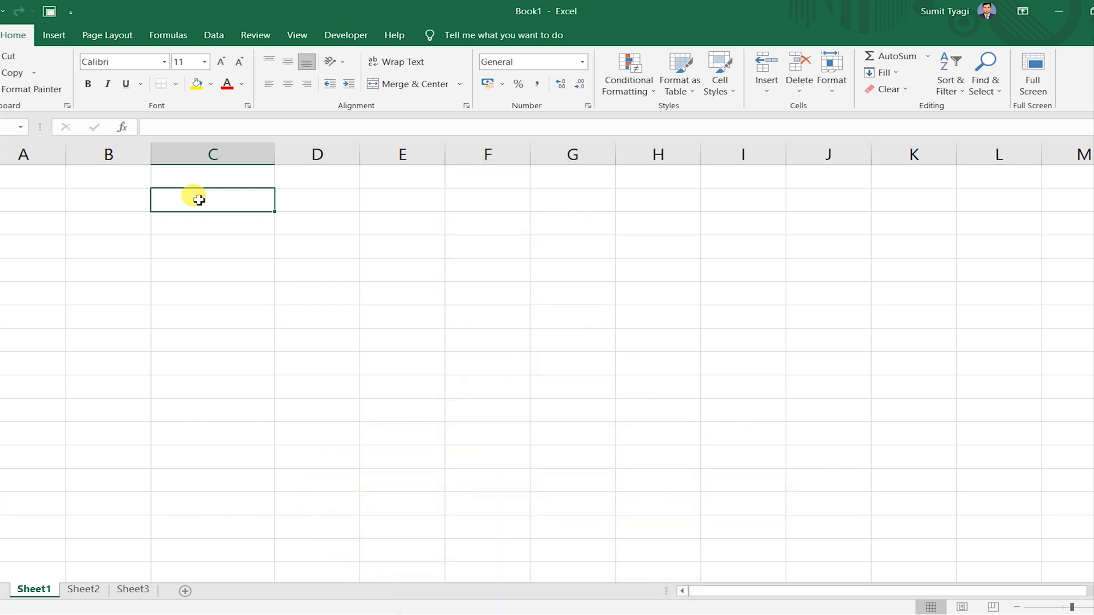
pyautogui.hotkey('ctrl', 'Home')
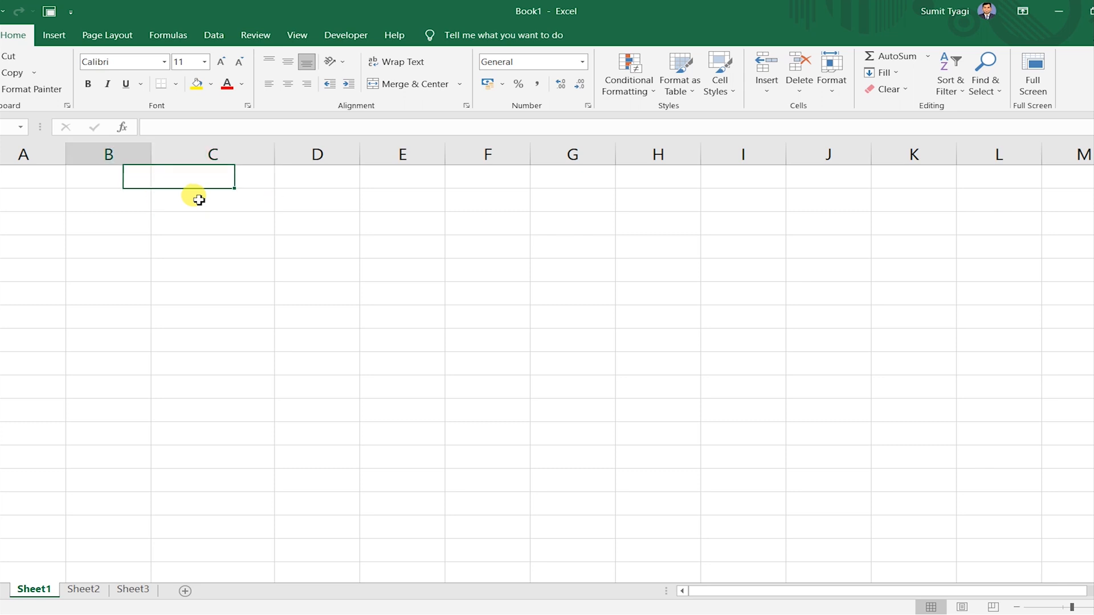
pyautogui.write('SN')
pyautogui.press('Tab')
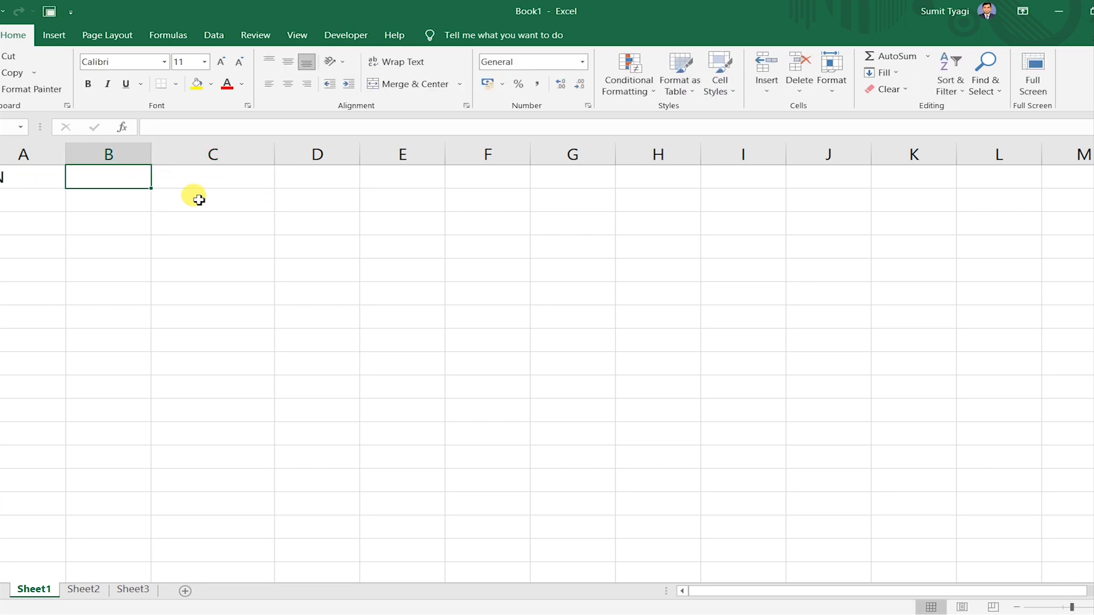
pyautogui.click(199, 200)
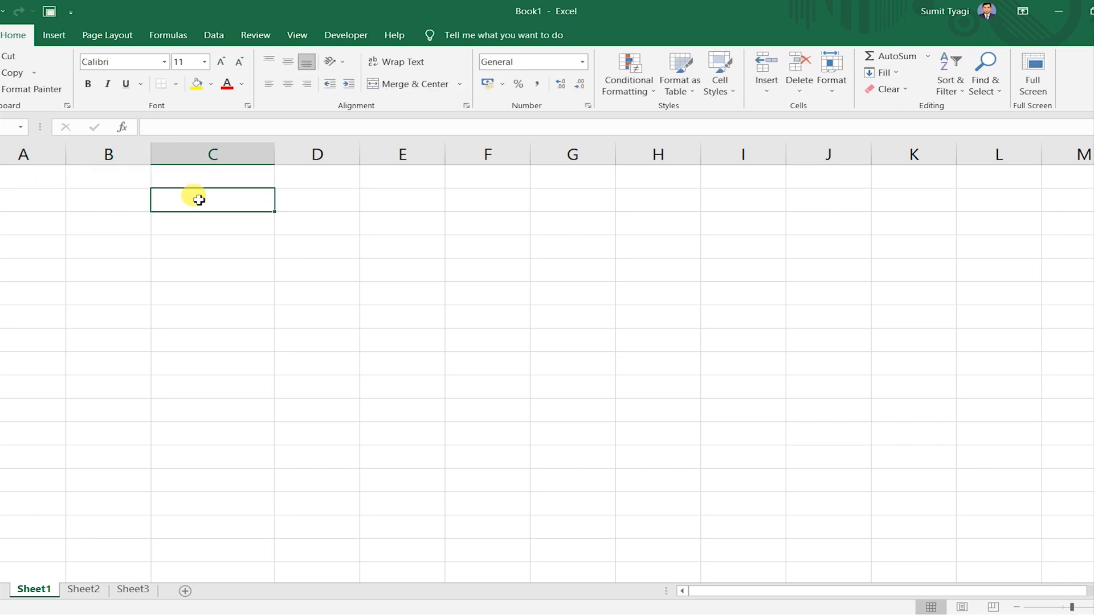
pyautogui.hotkey('ctrl', 'Home')
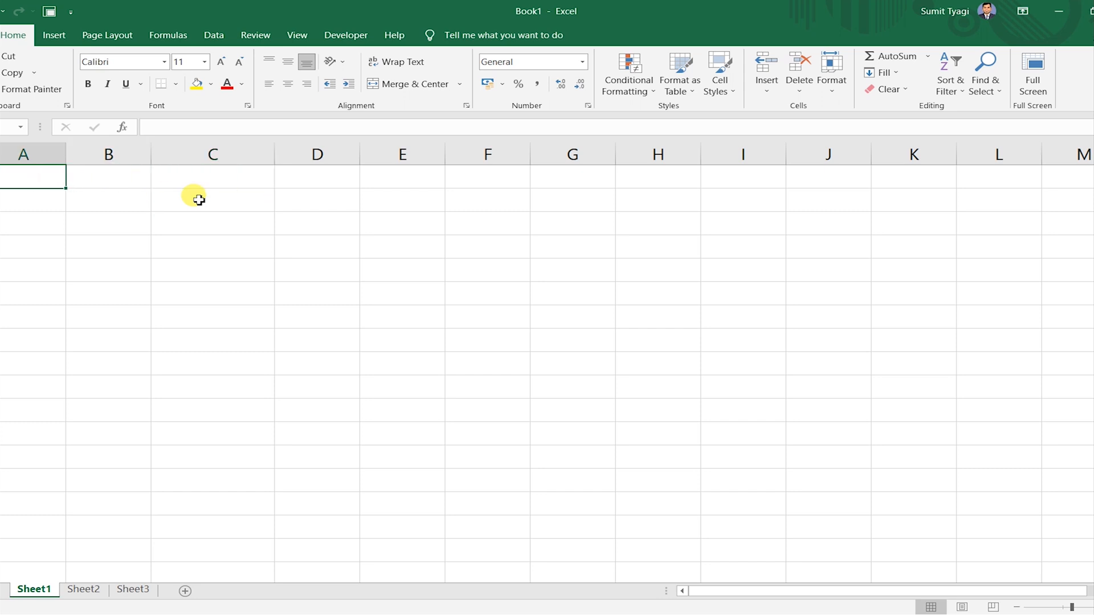
pyautogui.write('SN')
pyautogui.click(198, 200)
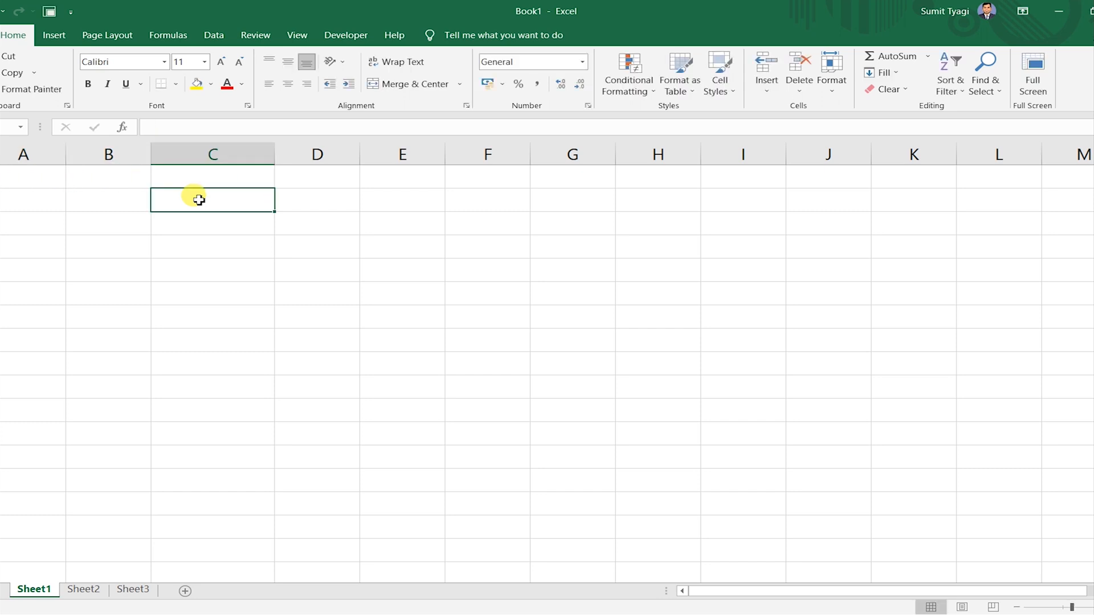
pyautogui.hotkey('ctrl', 'Home')
pyautogui.write('SN')
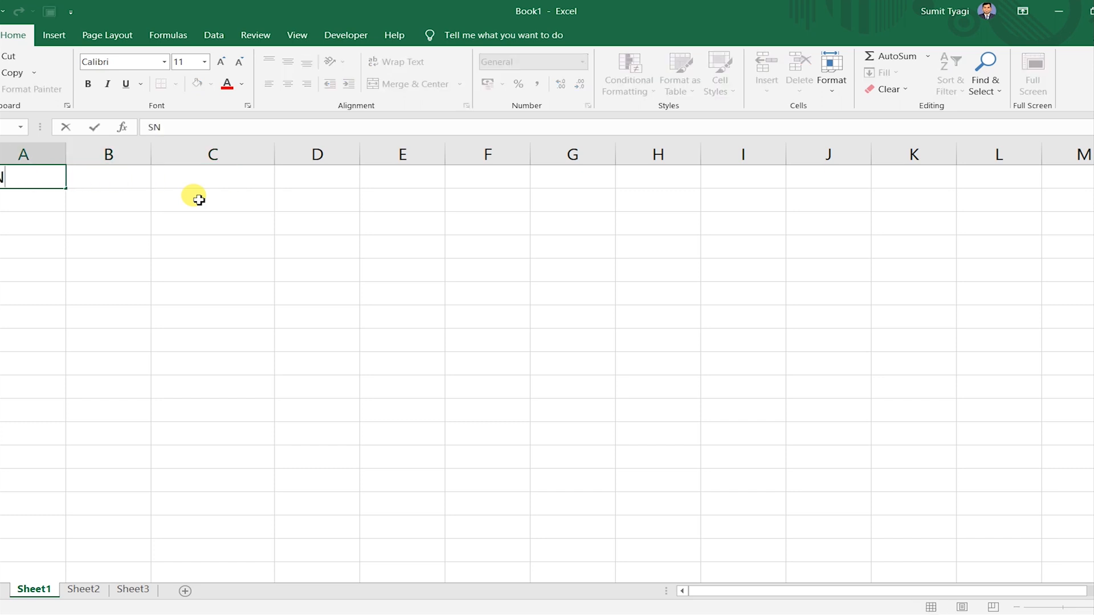
pyautogui.click(198, 200)
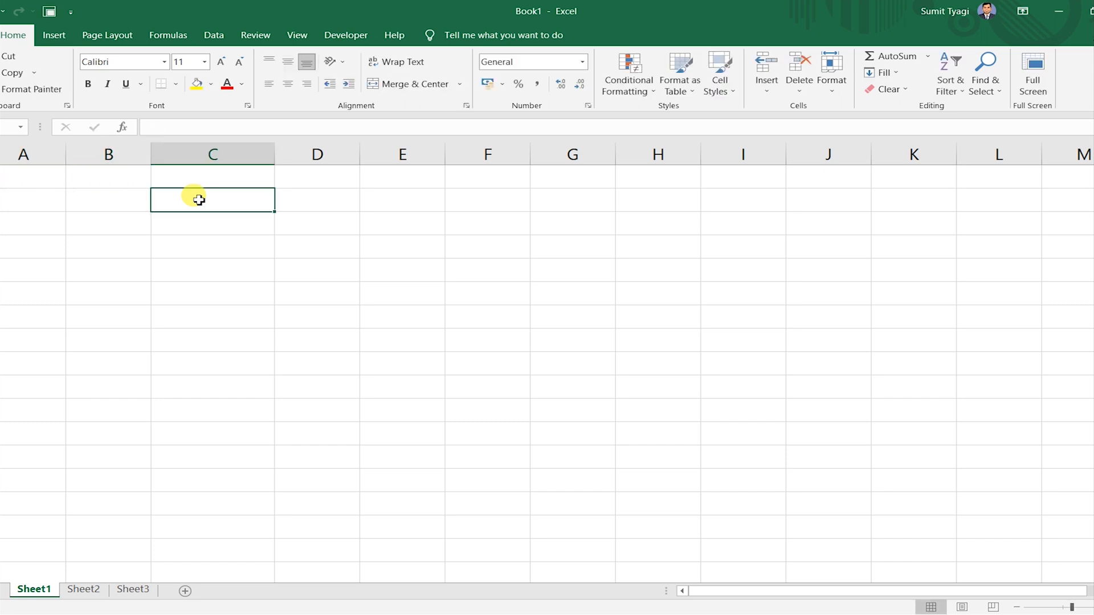
pyautogui.press('Up')
pyautogui.press('Home')
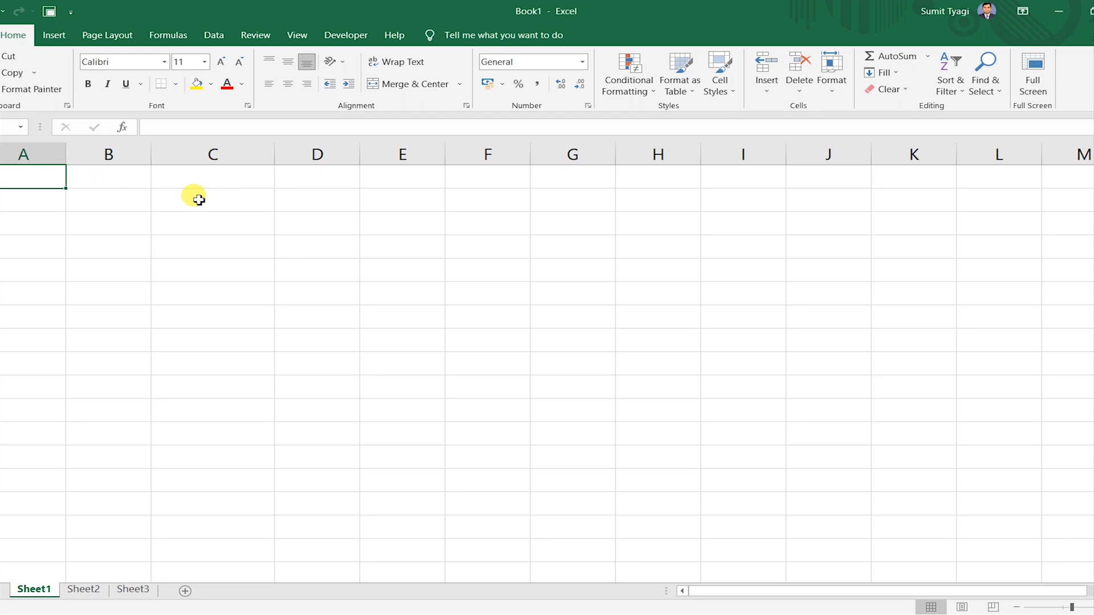
pyautogui.write('SN')
pyautogui.press('Tab')
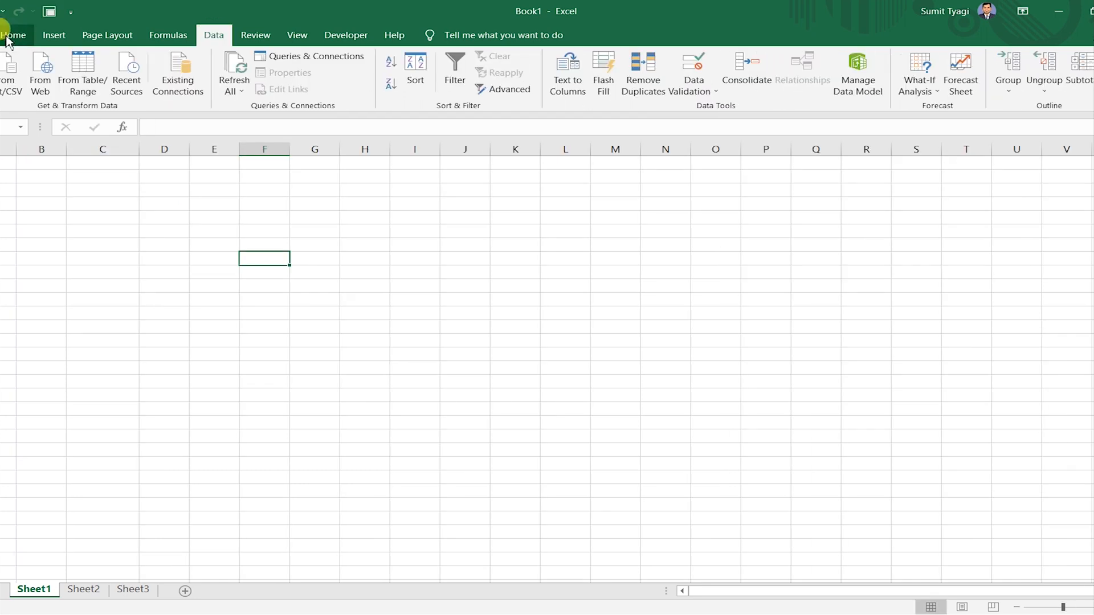
pyautogui.click(7, 36)
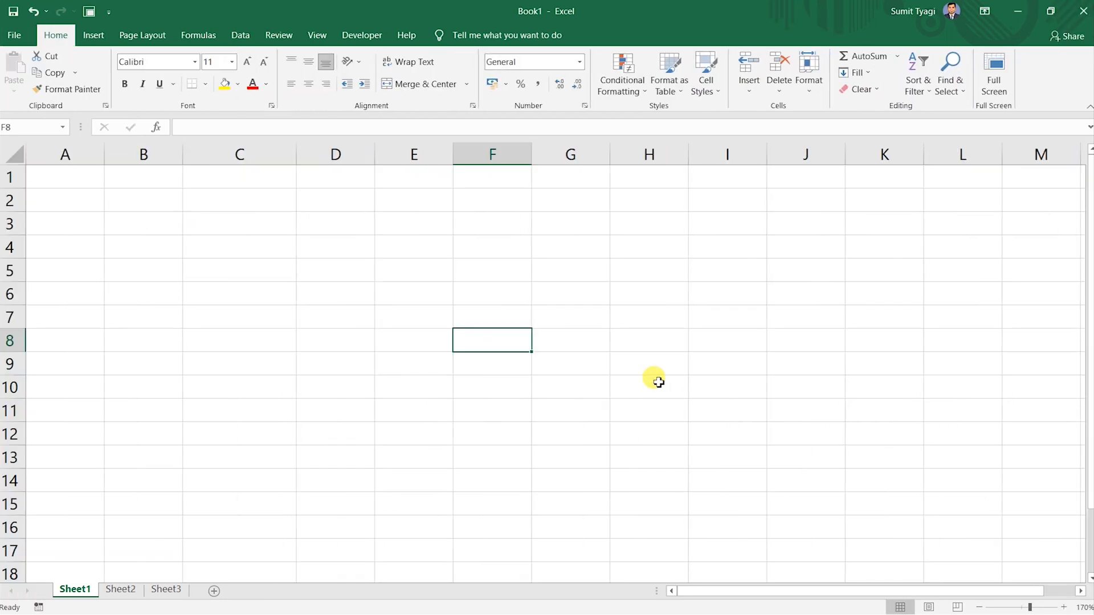
pyautogui.click(630, 365)
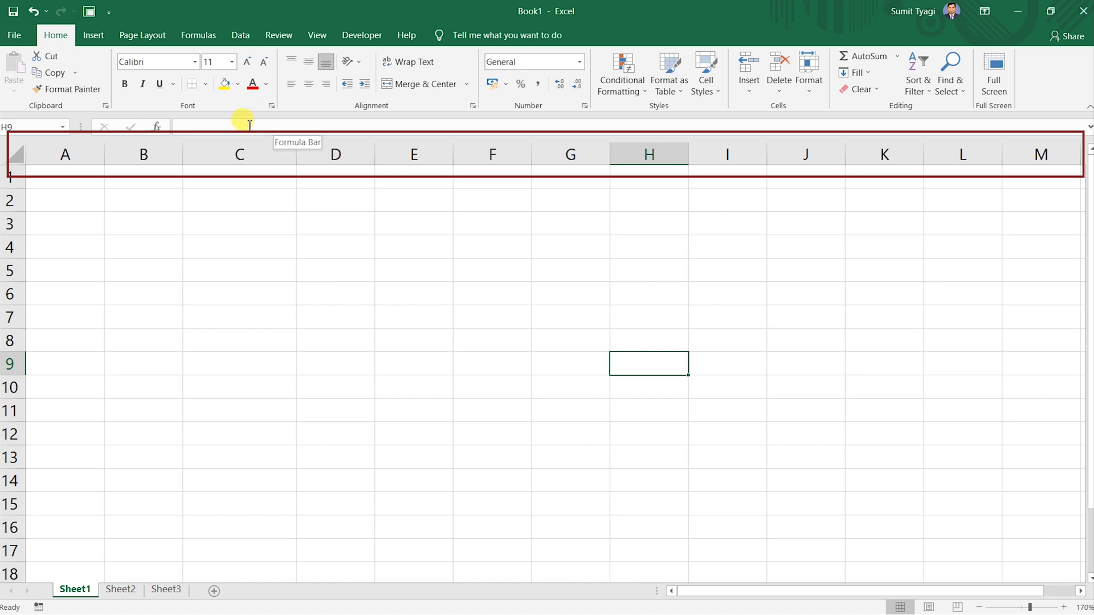
pyautogui.click(77, 162)
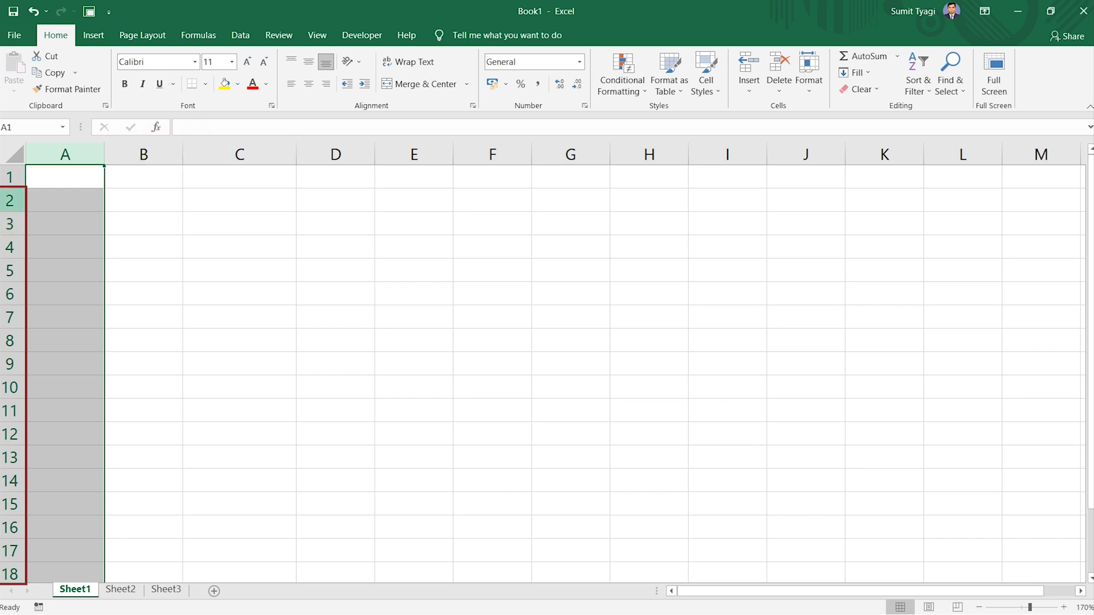
pyautogui.click(10, 176)
pyautogui.click(226, 200)
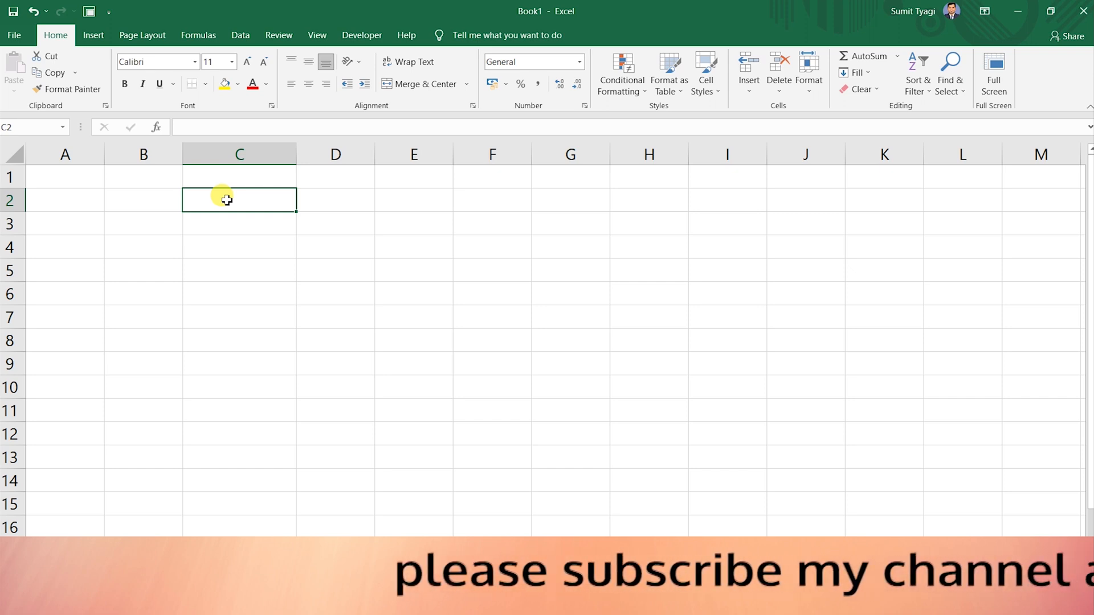
# Enter the headers SN, NAME, FATHER NAME, ADDRESS, PINCODE and MOBILE across A1:F1.
pyautogui.press('Up')
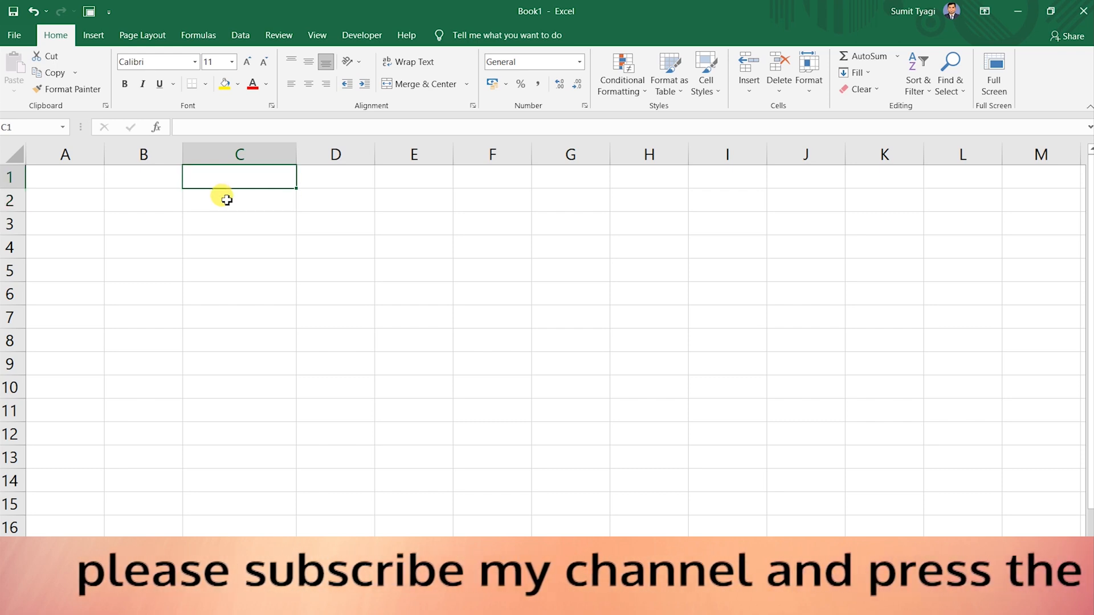
pyautogui.press('Left')
pyautogui.press('Left')
pyautogui.write('SN')
pyautogui.press('Tab')
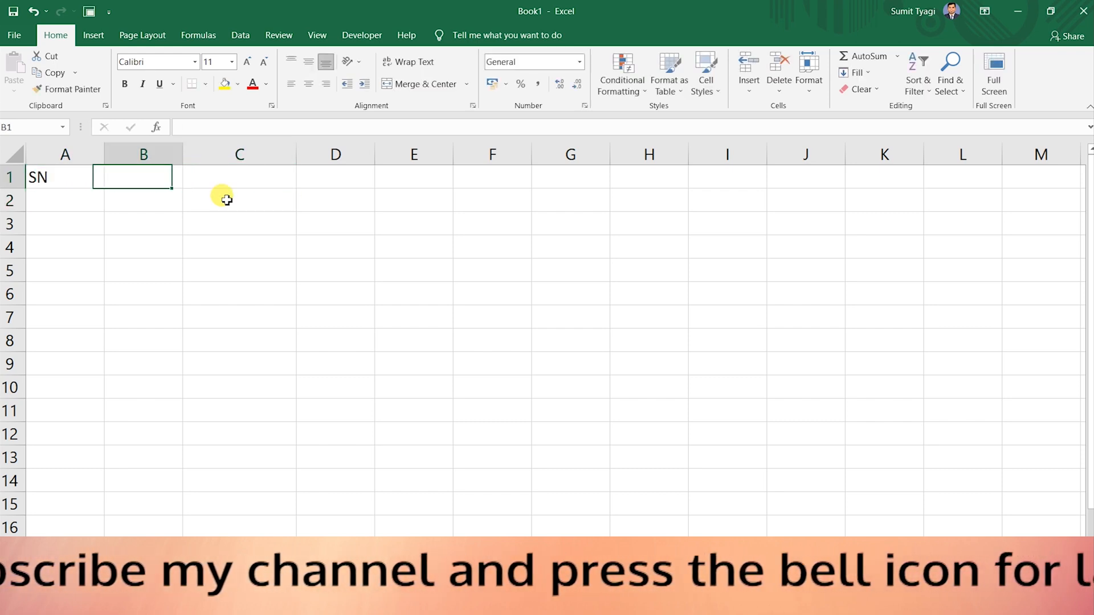
pyautogui.write('NAME')
pyautogui.press('Tab')
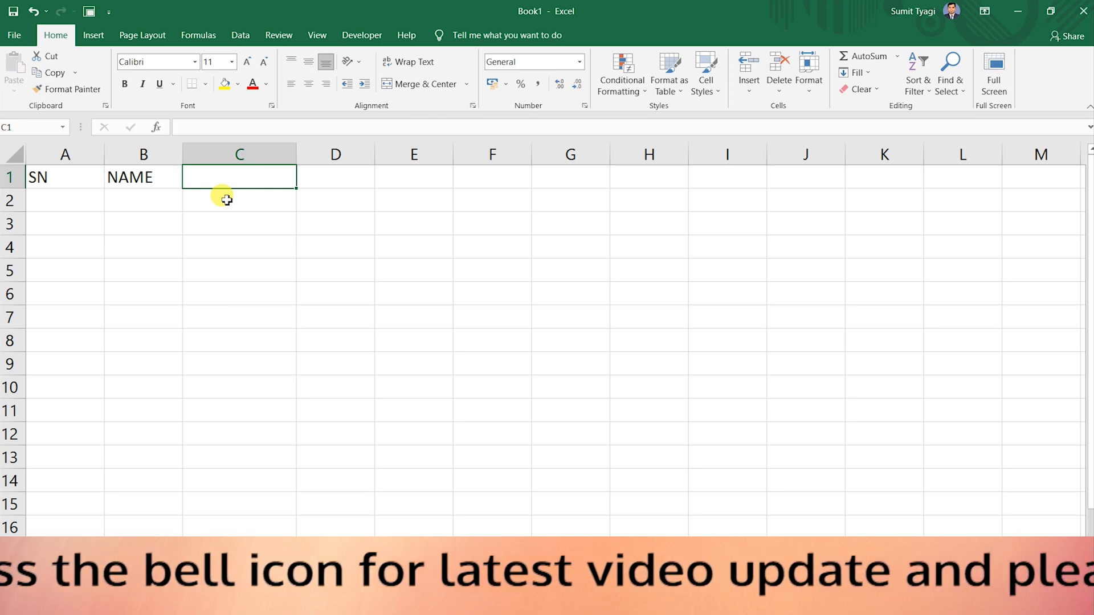
pyautogui.write('FATHER NAME')
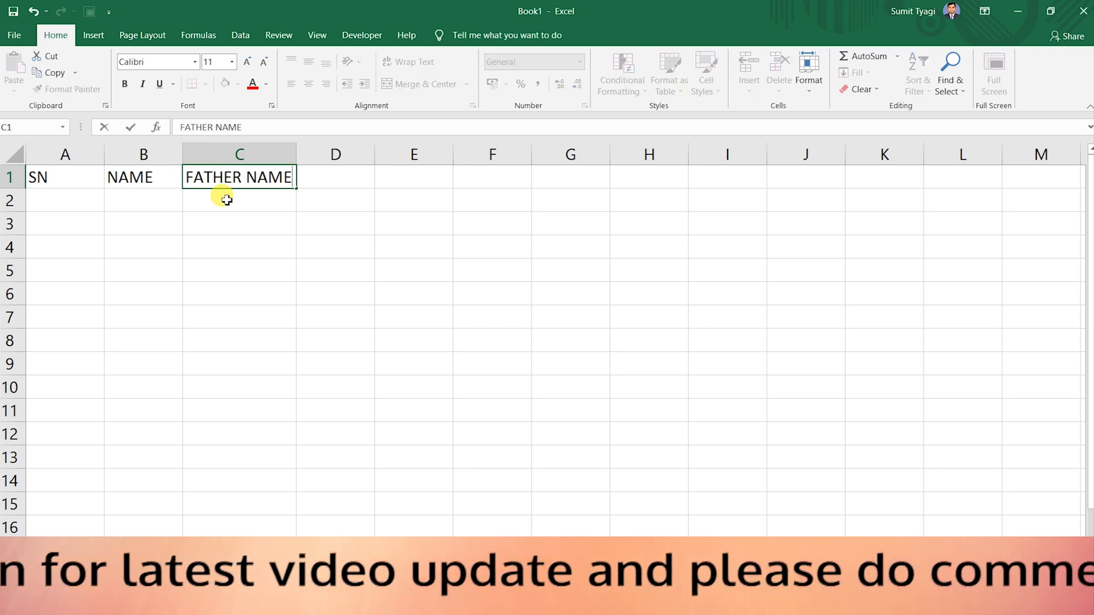
pyautogui.press('Tab')
pyautogui.write('ADDRESS')
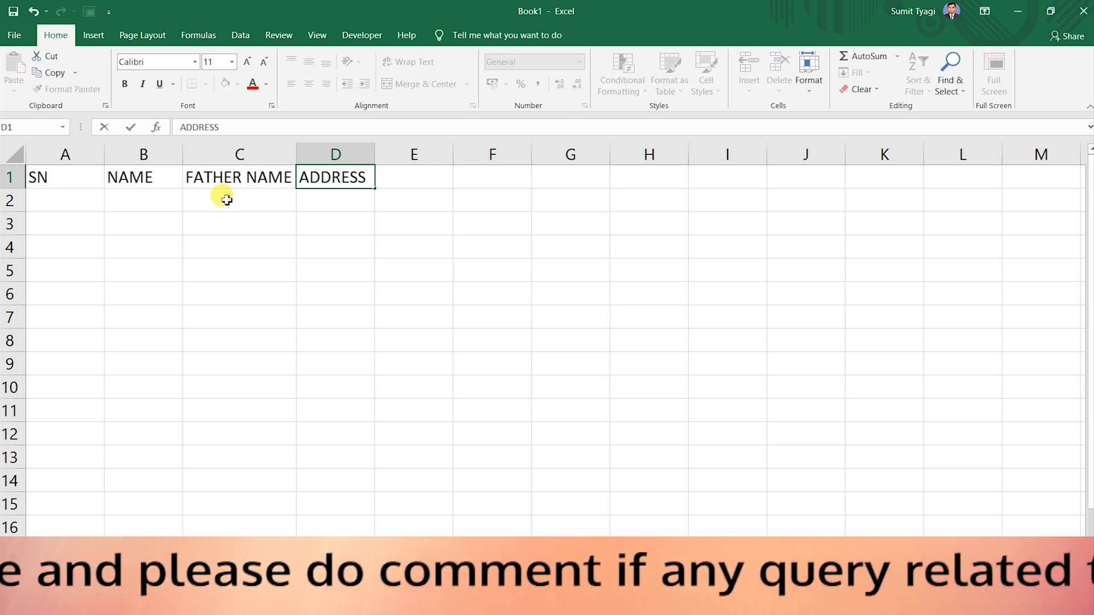
pyautogui.press('Tab')
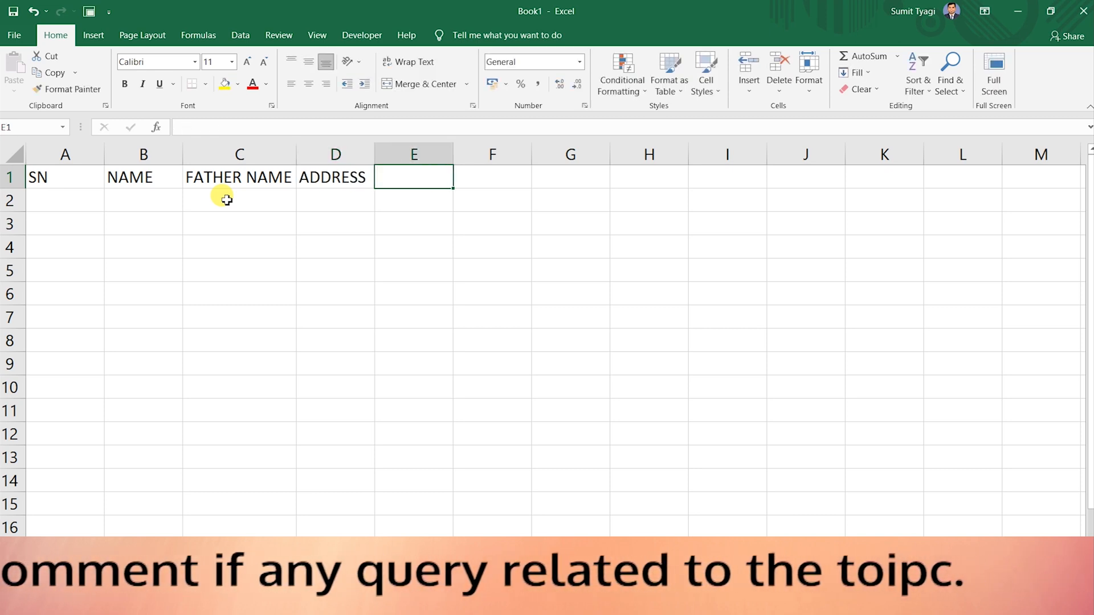
pyautogui.write('PINCODE')
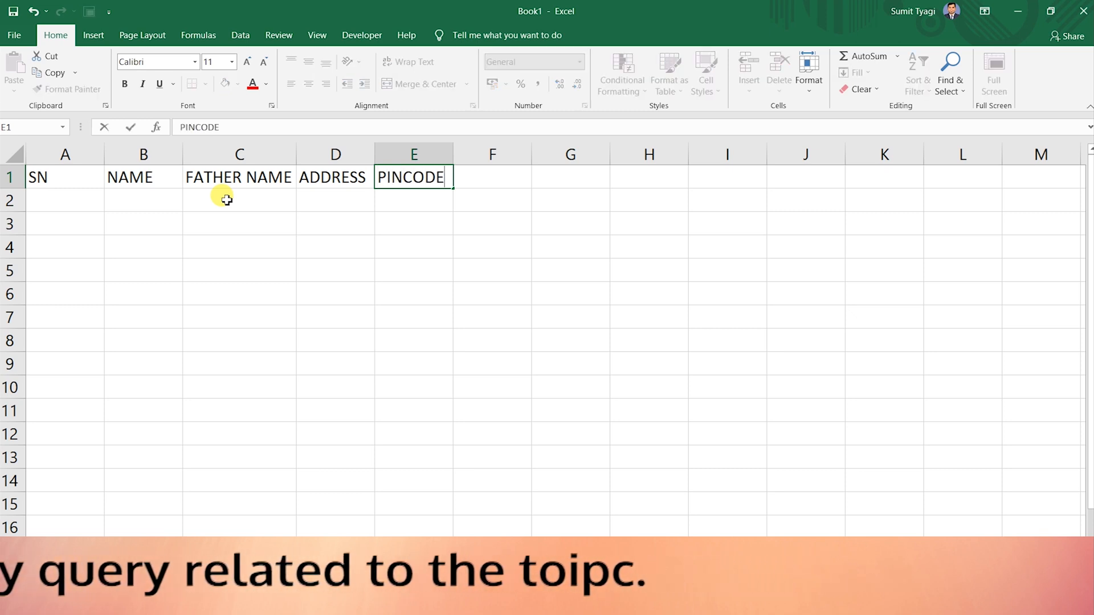
pyautogui.press('Tab')
pyautogui.write('MOBILE')
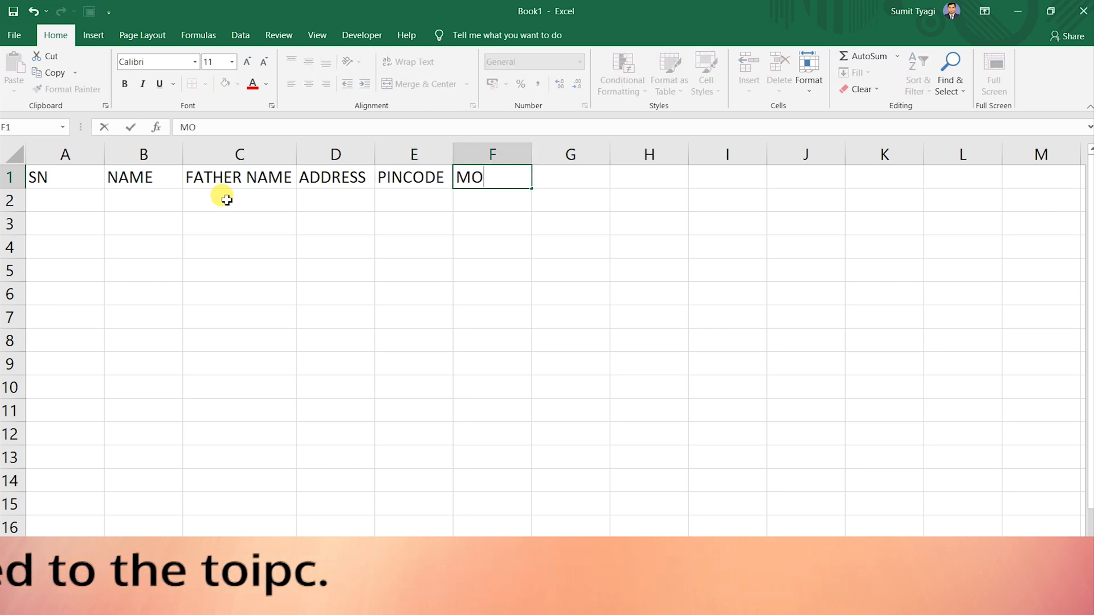
pyautogui.press('Return')
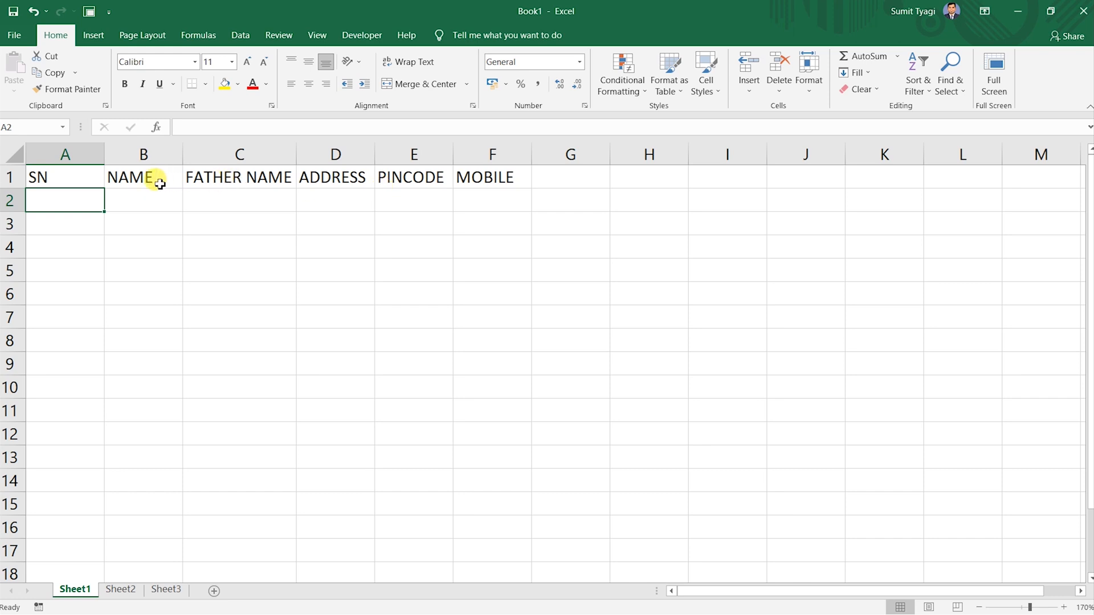
# Select the FATHER NAME and ADDRESS headings, then cell D2.
pyautogui.click(239, 179)
pyautogui.click(312, 187)
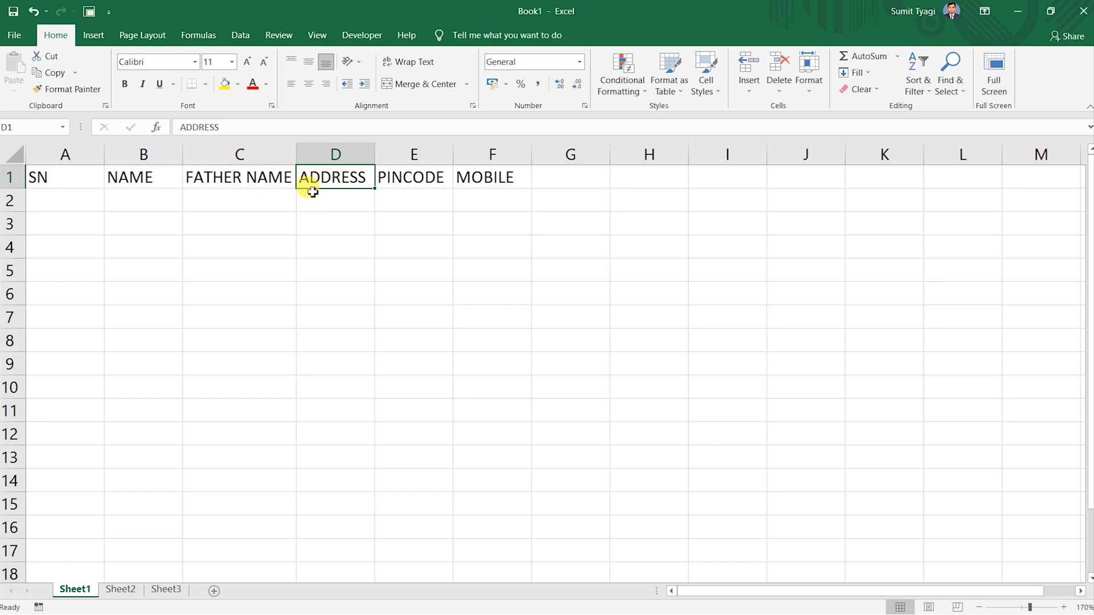
pyautogui.click(314, 198)
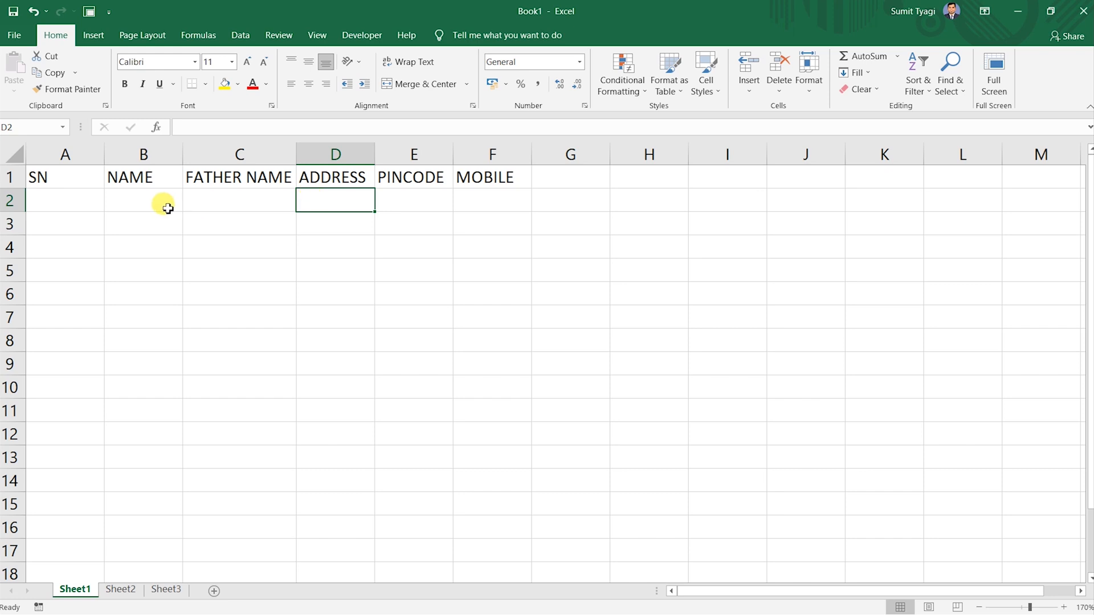
# Enter 1 in A2 and fill the serial series down to 10 in A11.
pyautogui.click(70, 199)
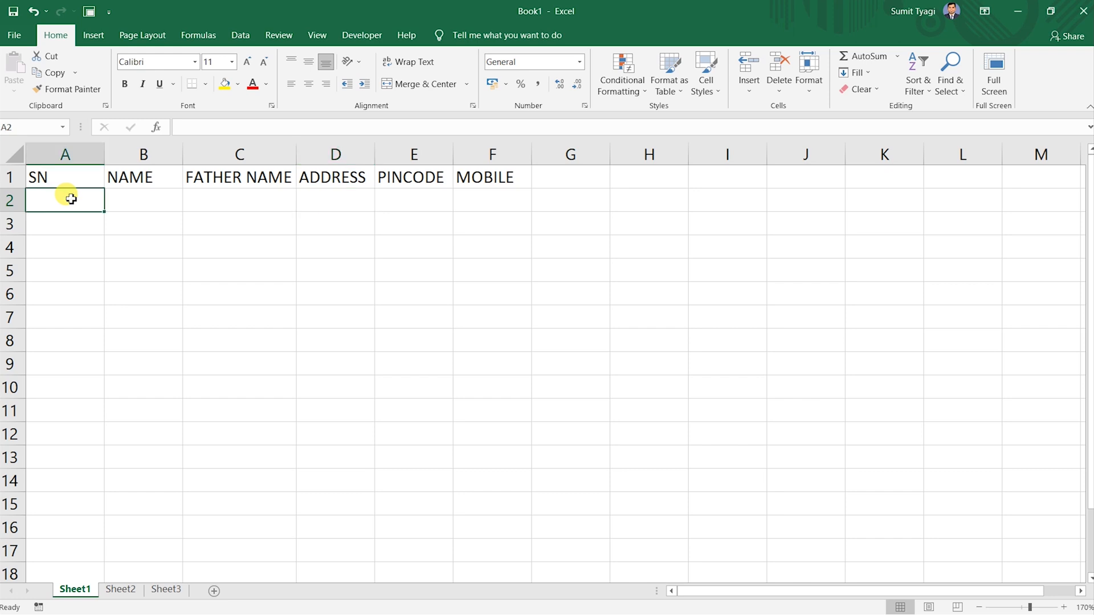
pyautogui.write('1')
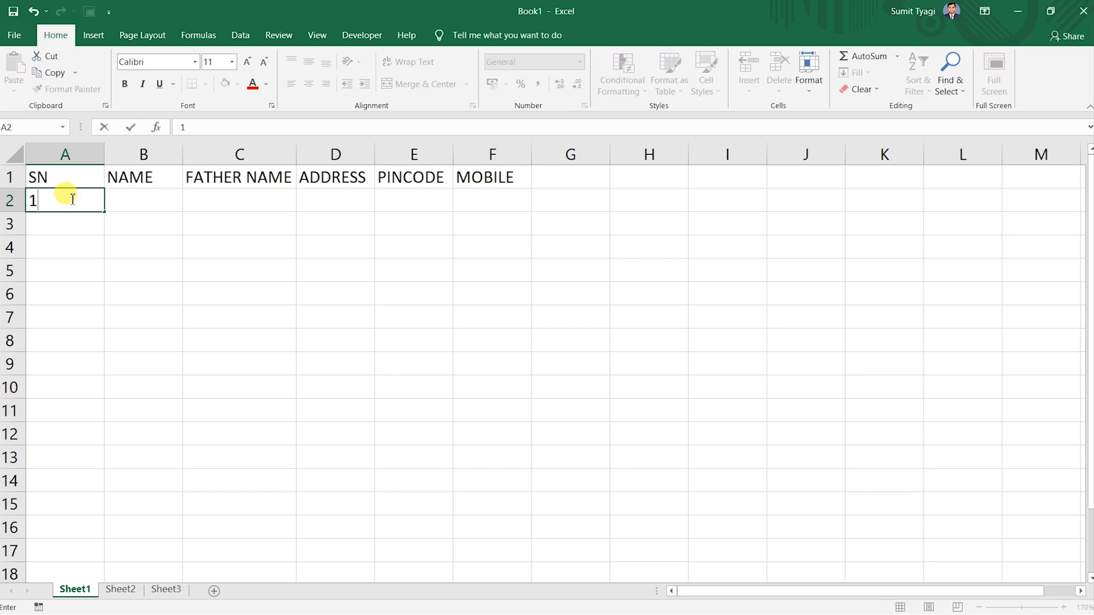
pyautogui.press('Return')
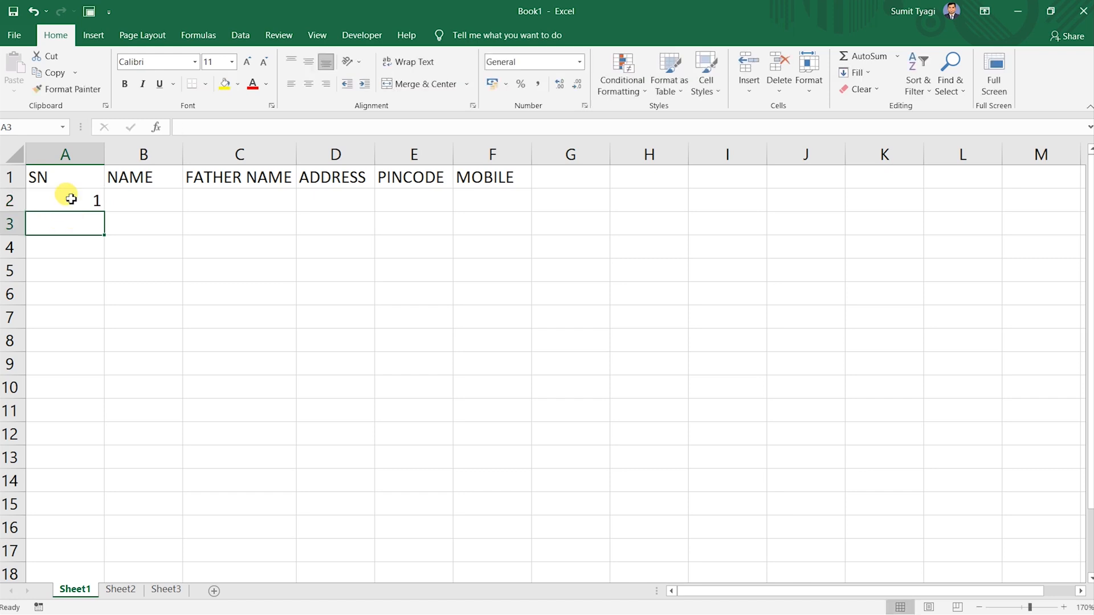
pyautogui.click(70, 199)
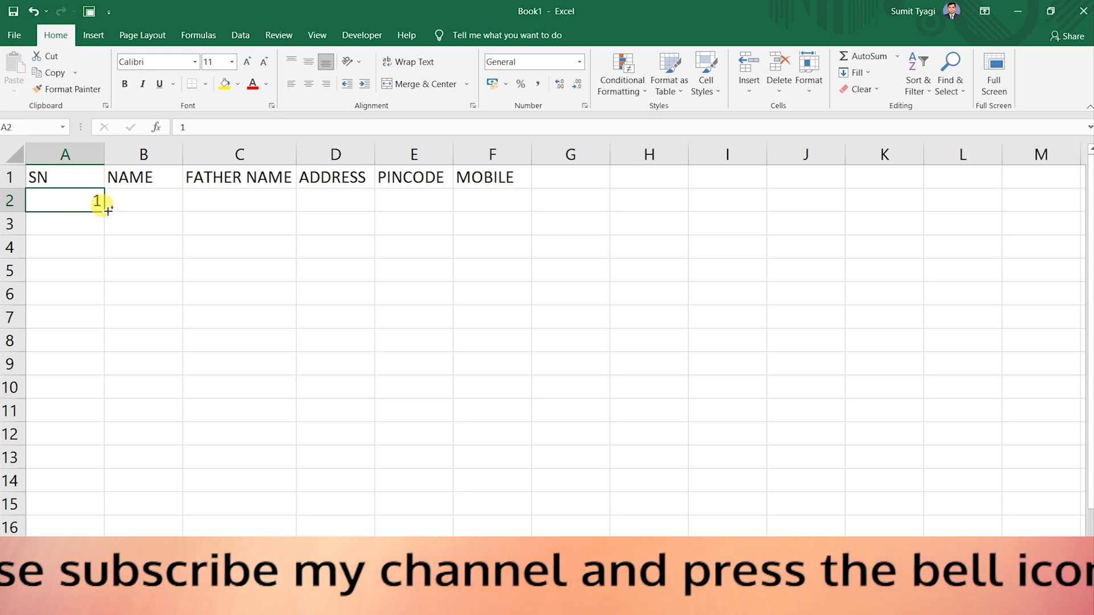
pyautogui.moveTo(108, 211); pyautogui.dragTo(76, 413)
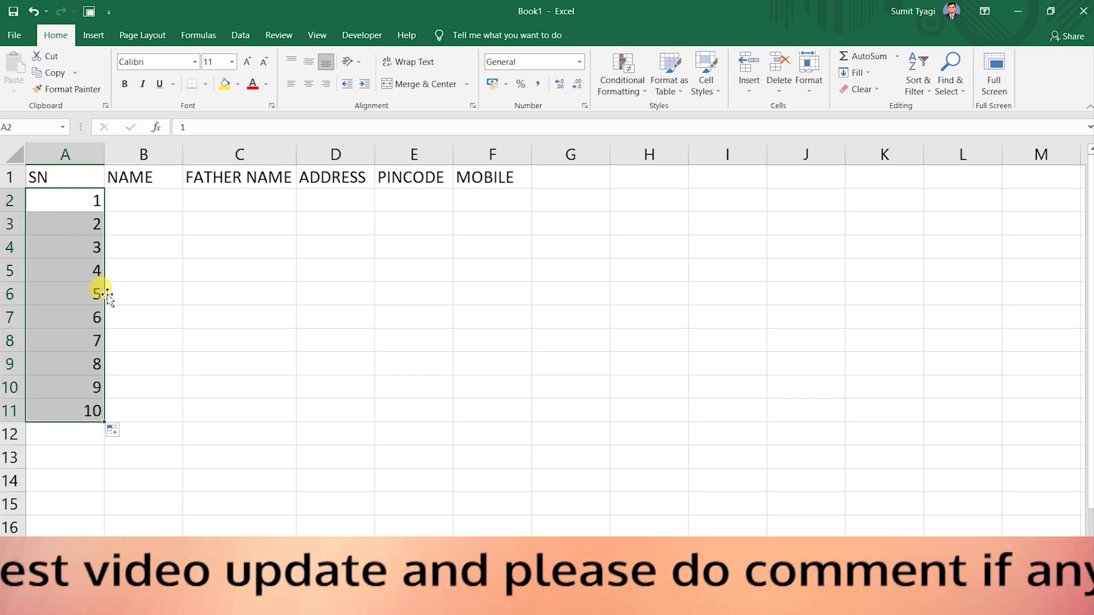
pyautogui.click(147, 194)
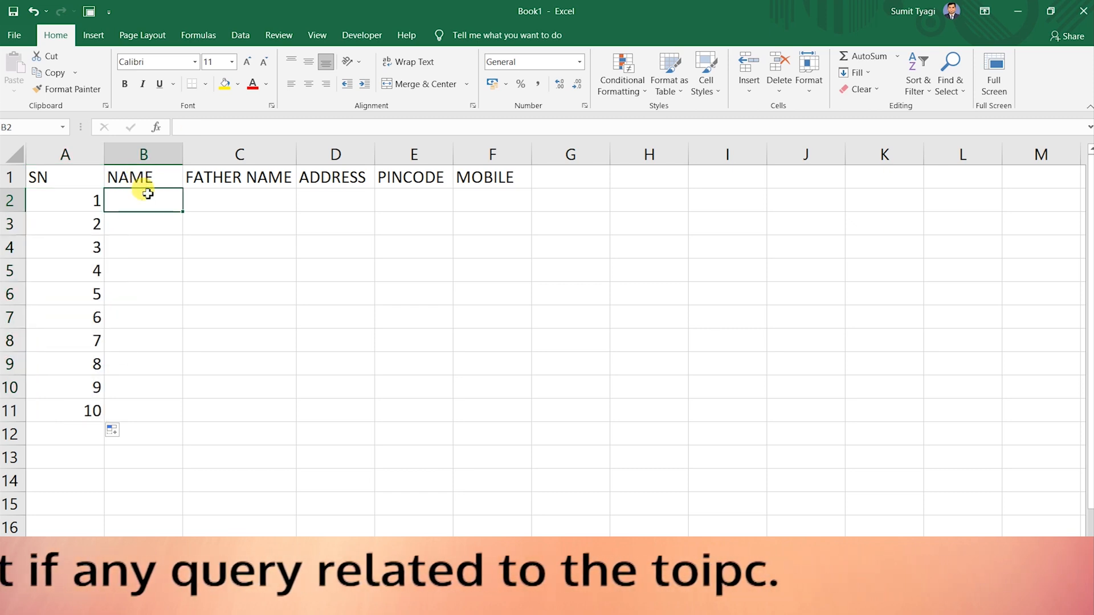
# Enter the student's name in B2 and the father's name in C2, correcting typos.
pyautogui.write('SUMIT')
pyautogui.press('Tab')
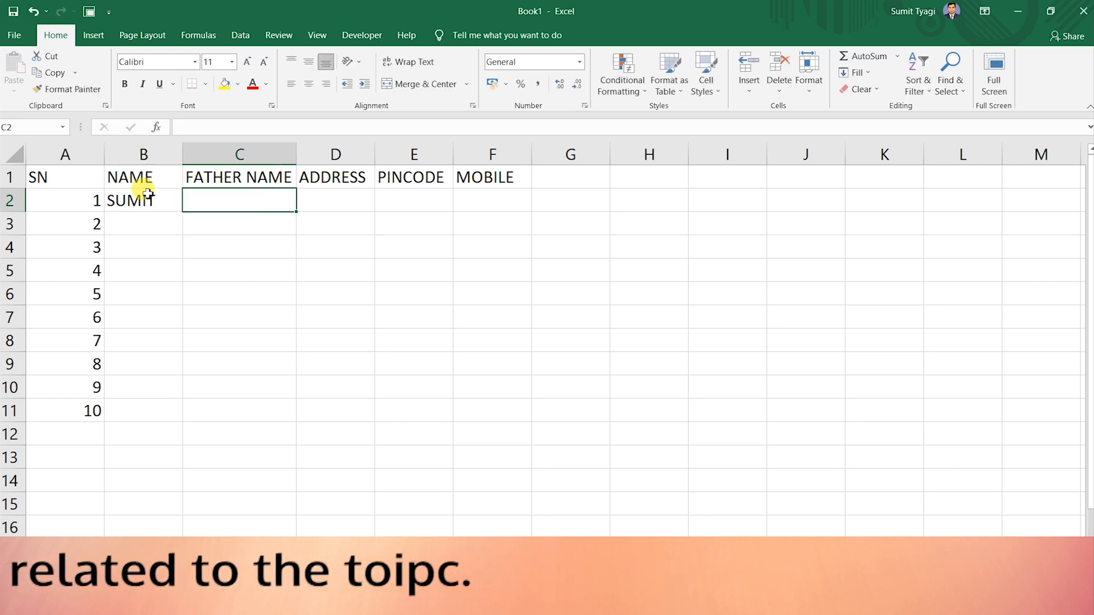
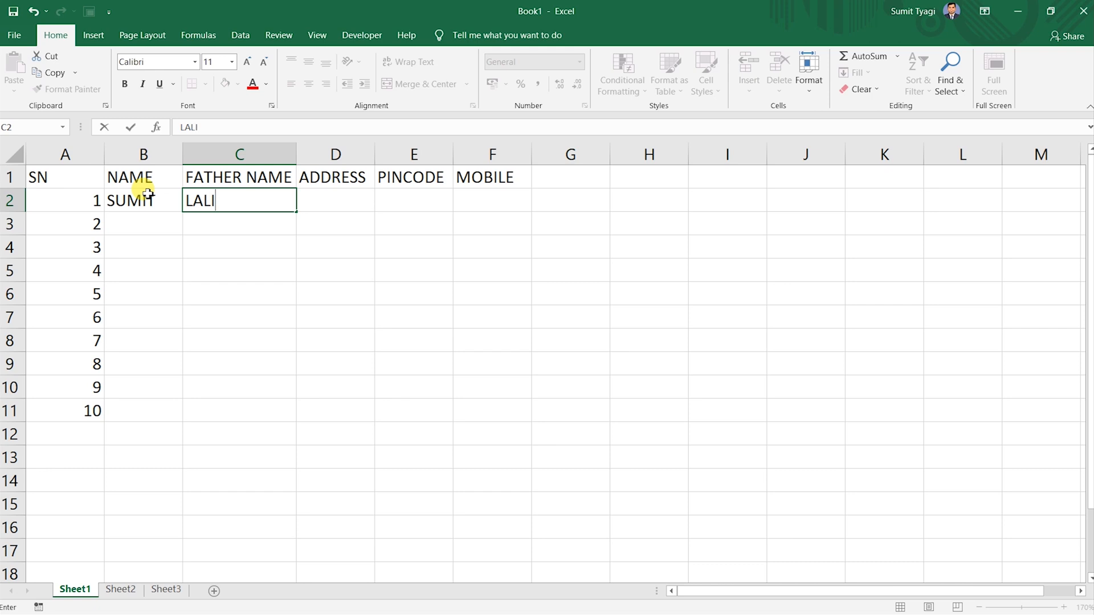
pyautogui.press('Tab')
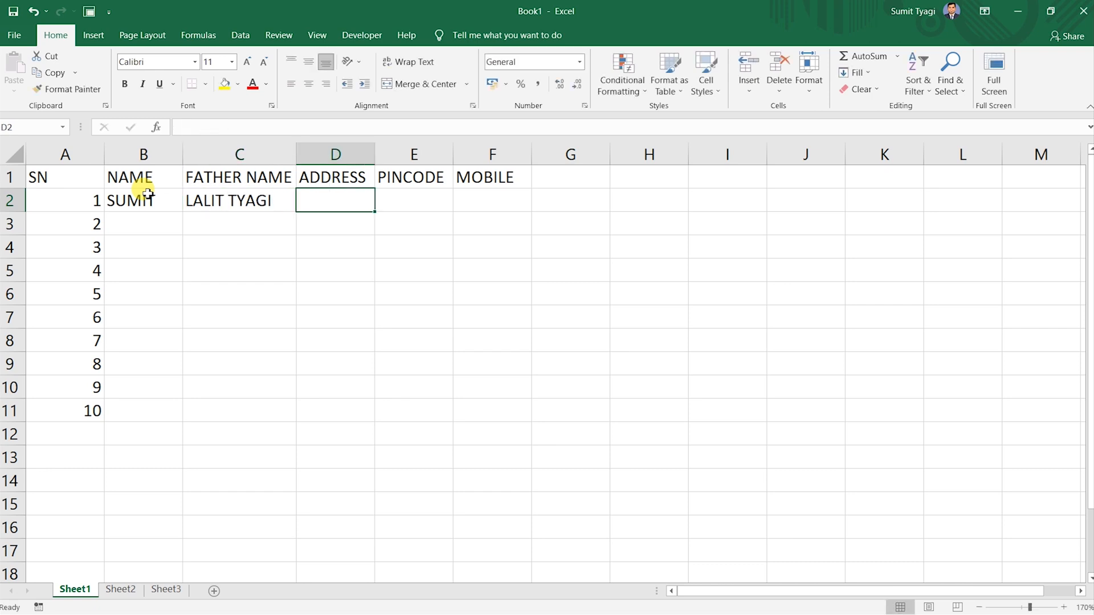
# Enter the address, pincode and mobile number in D2 through F2.
pyautogui.write('DELHI')
pyautogui.press('Tab')
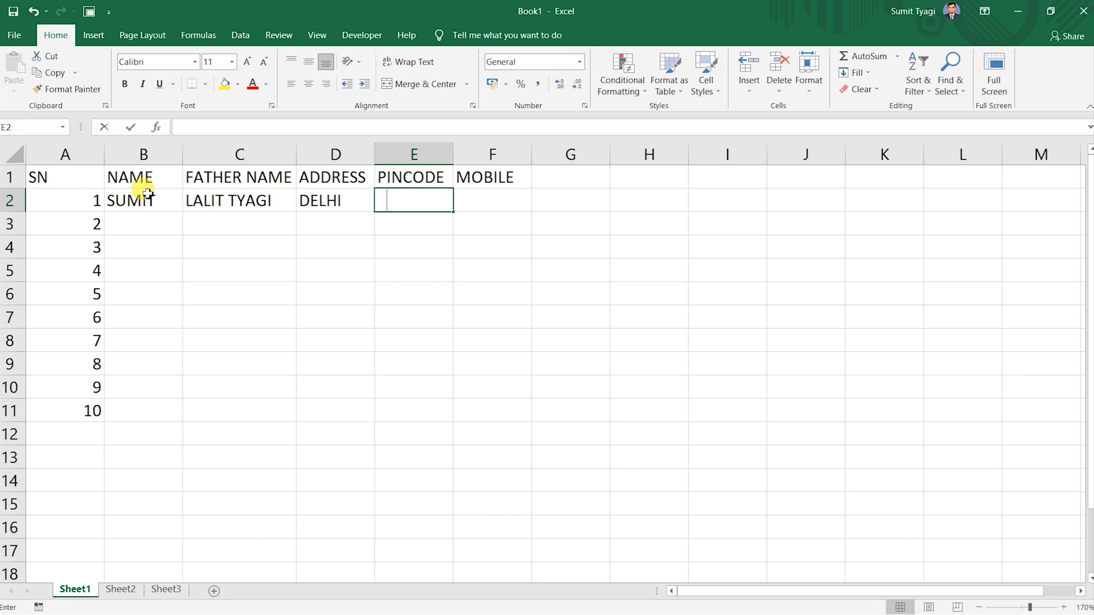
pyautogui.write('10044')
pyautogui.write('2')
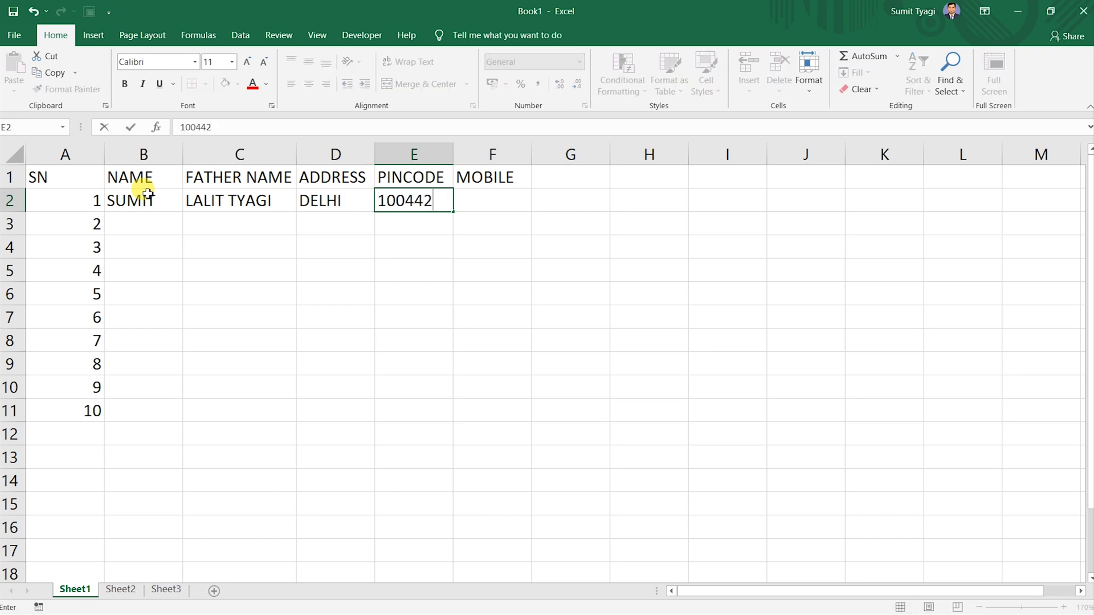
pyautogui.press('Tab')
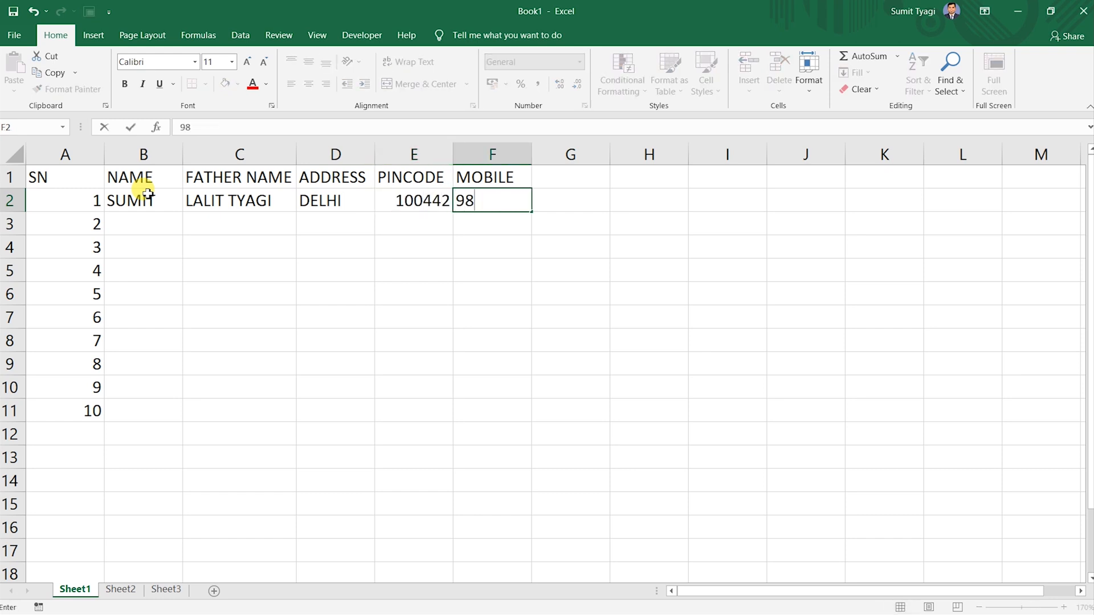
pyautogui.press('Return')
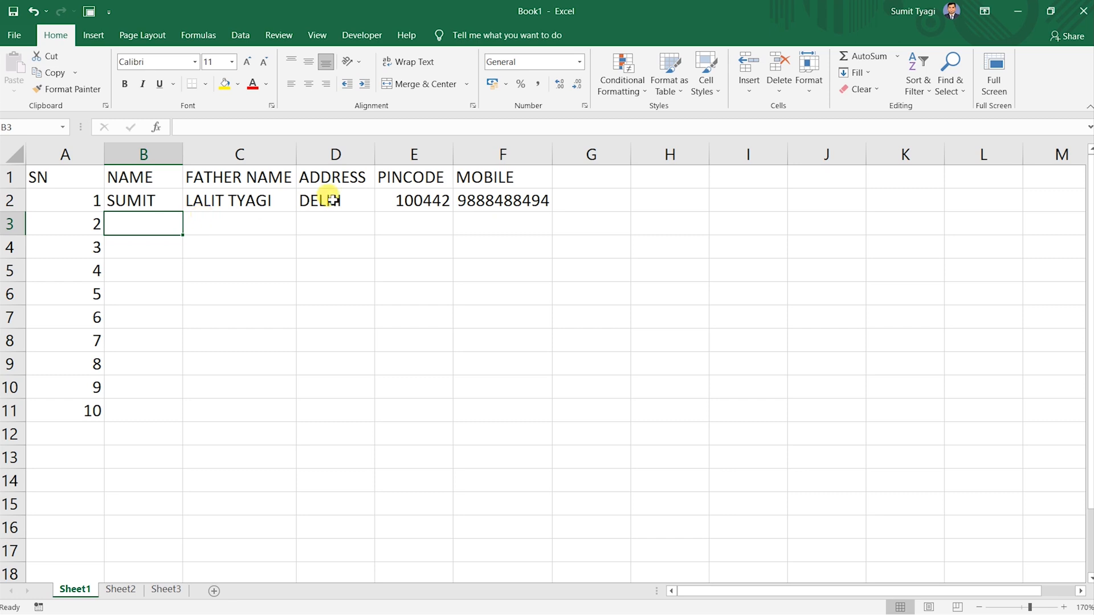
pyautogui.click(132, 204)
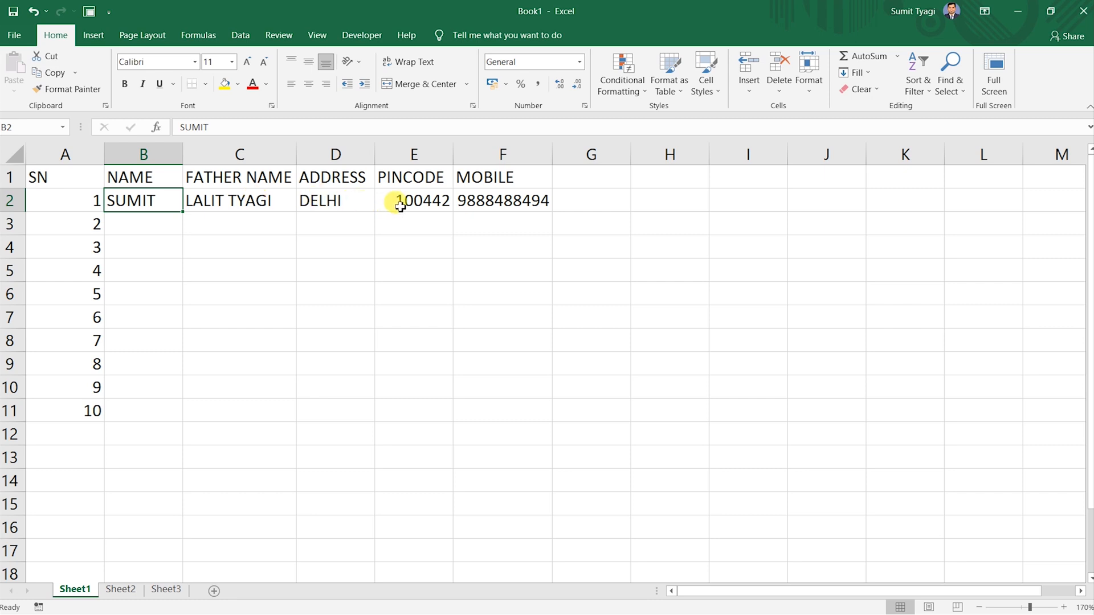
# Clear all data in A2:F15, leaving only the header row.
pyautogui.moveTo(49, 199); pyautogui.dragTo(496, 508)
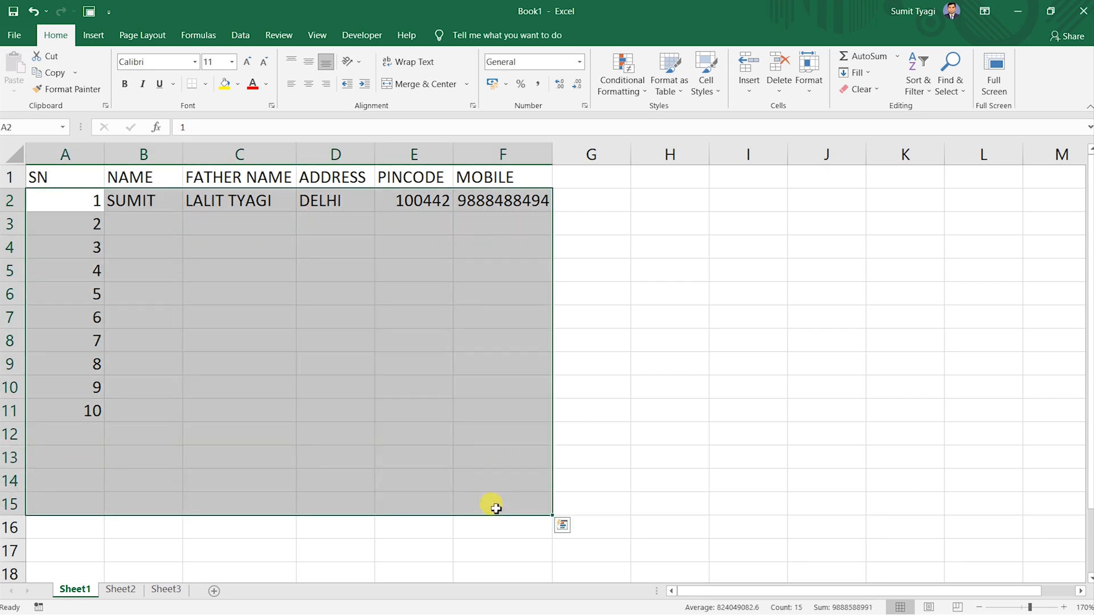
pyautogui.press('Delete')
pyautogui.moveTo(347, 393); pyautogui.dragTo(320, 359)
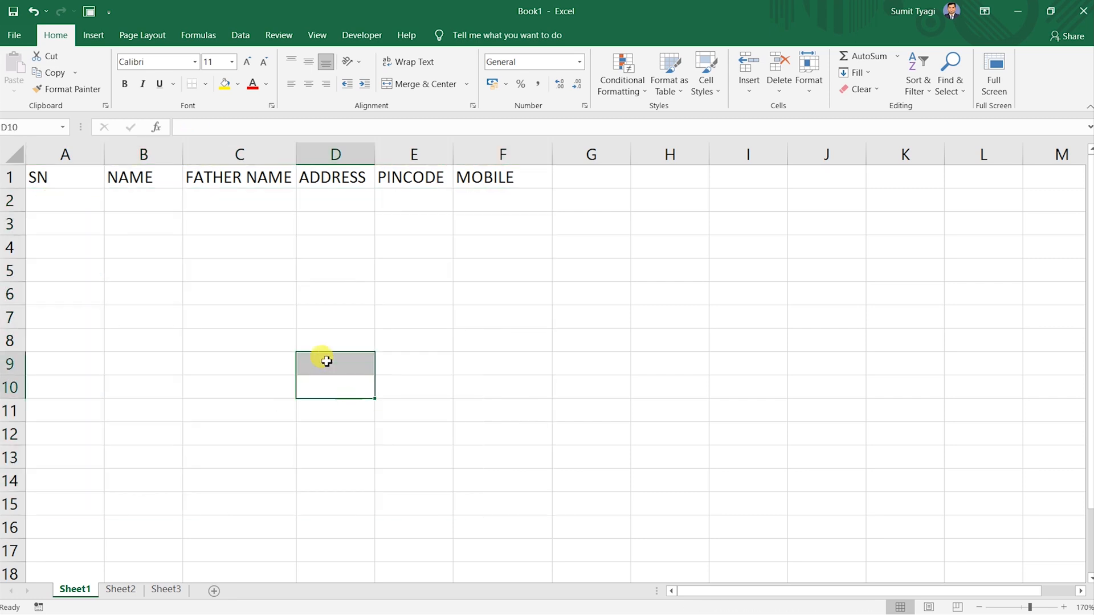
pyautogui.click(197, 265)
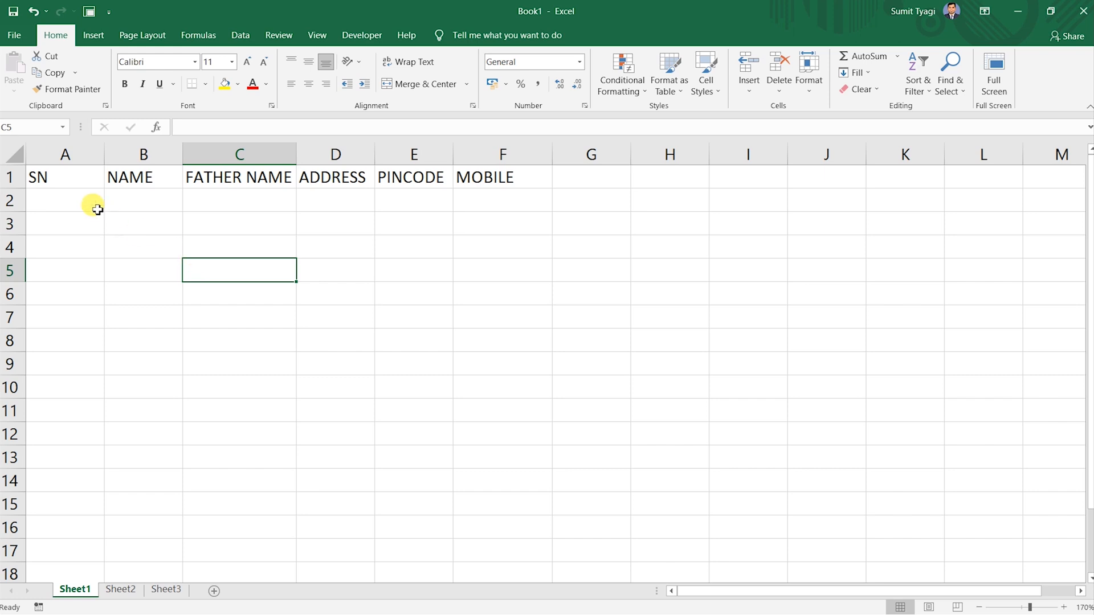
pyautogui.click(81, 174)
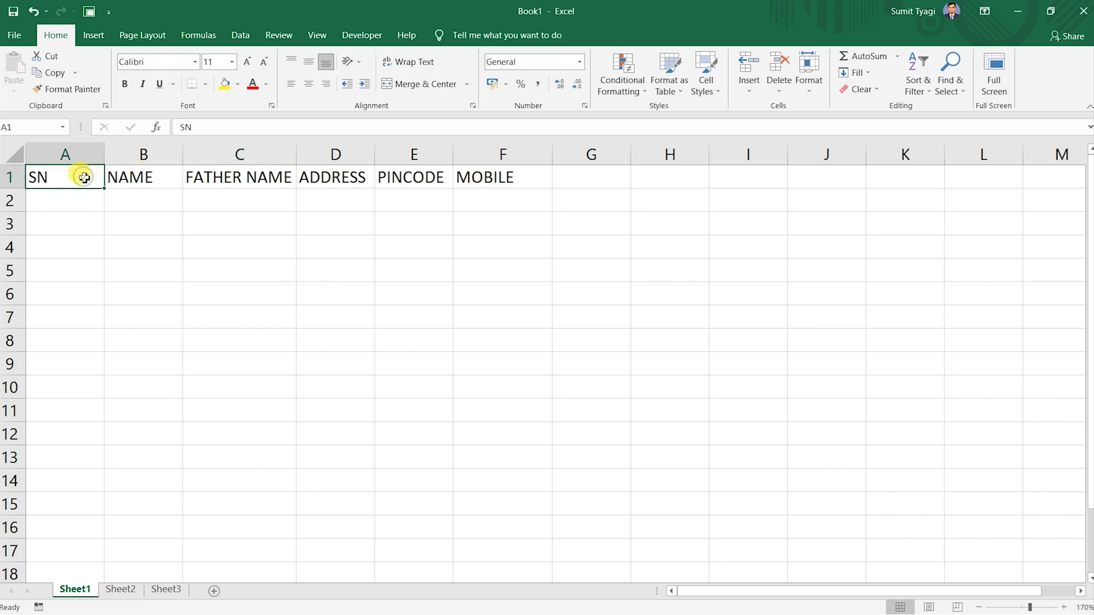
pyautogui.click(17, 39)
# Add the Form command from All Commands to the Quick Access Toolbar via Excel Options.
pyautogui.click(39, 590)
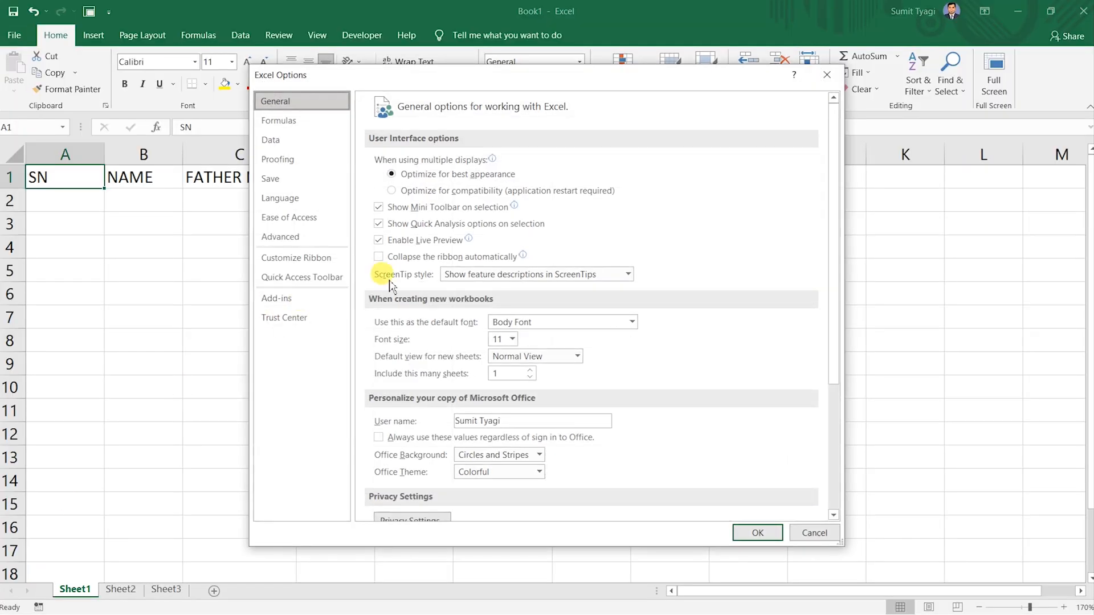
pyautogui.click(317, 280)
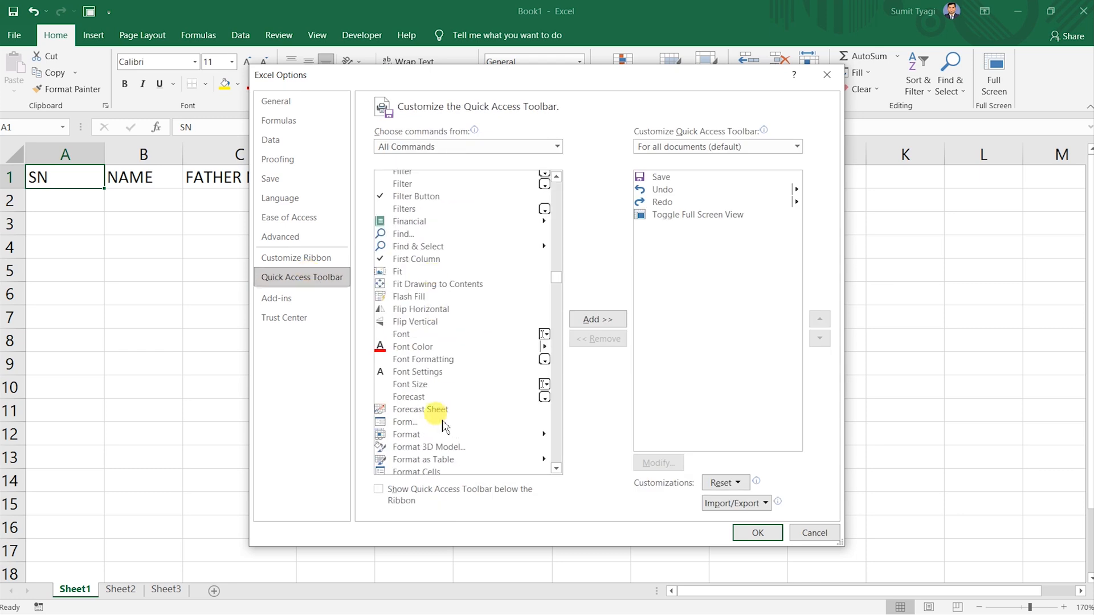
pyautogui.click(427, 423)
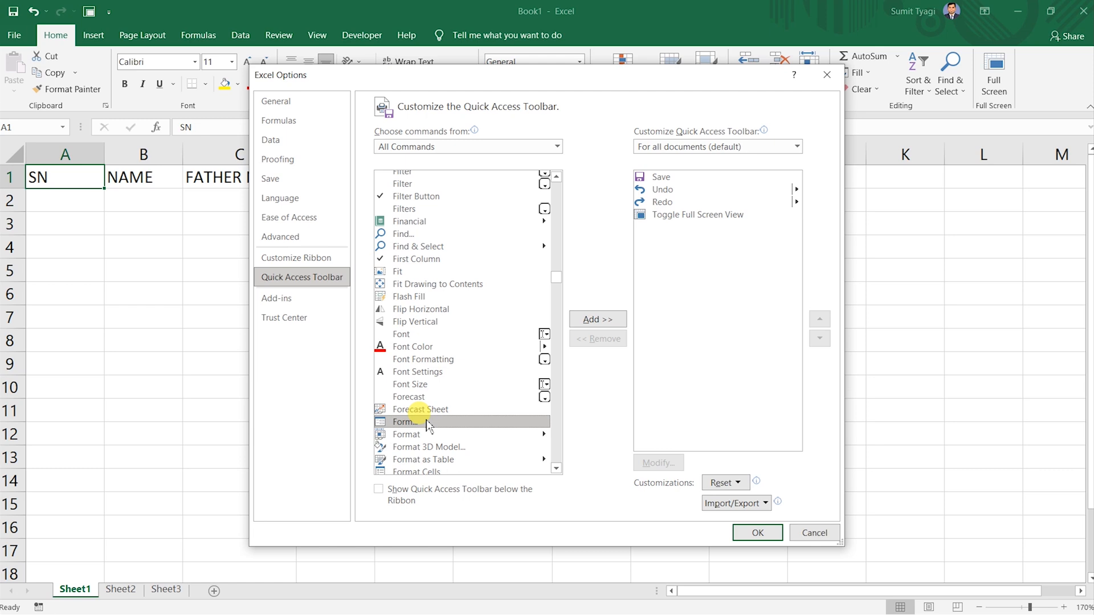
pyautogui.click(604, 323)
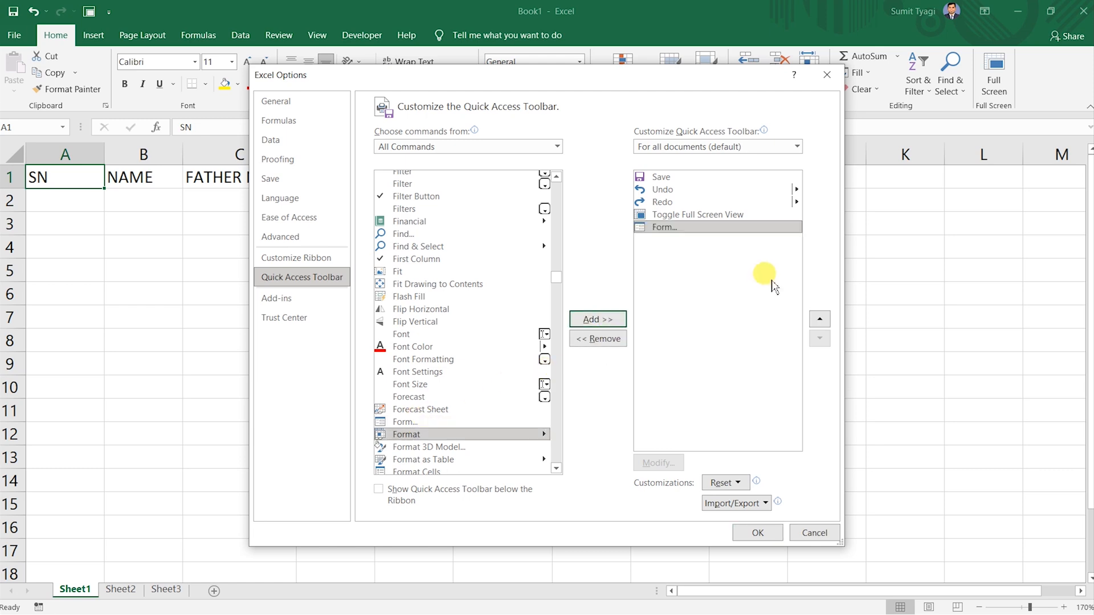
pyautogui.click(769, 531)
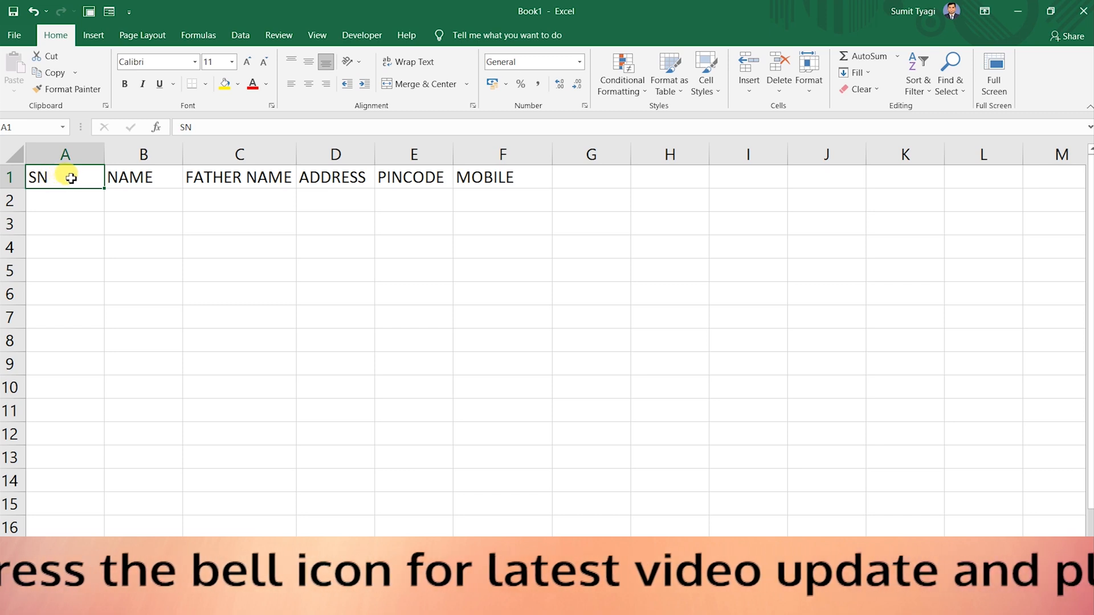
# Open the data form for Sheet1's table, accepting the header row as field labels, reopening it via Alt+D+O.
pyautogui.click(109, 14)
pyautogui.click(488, 376)
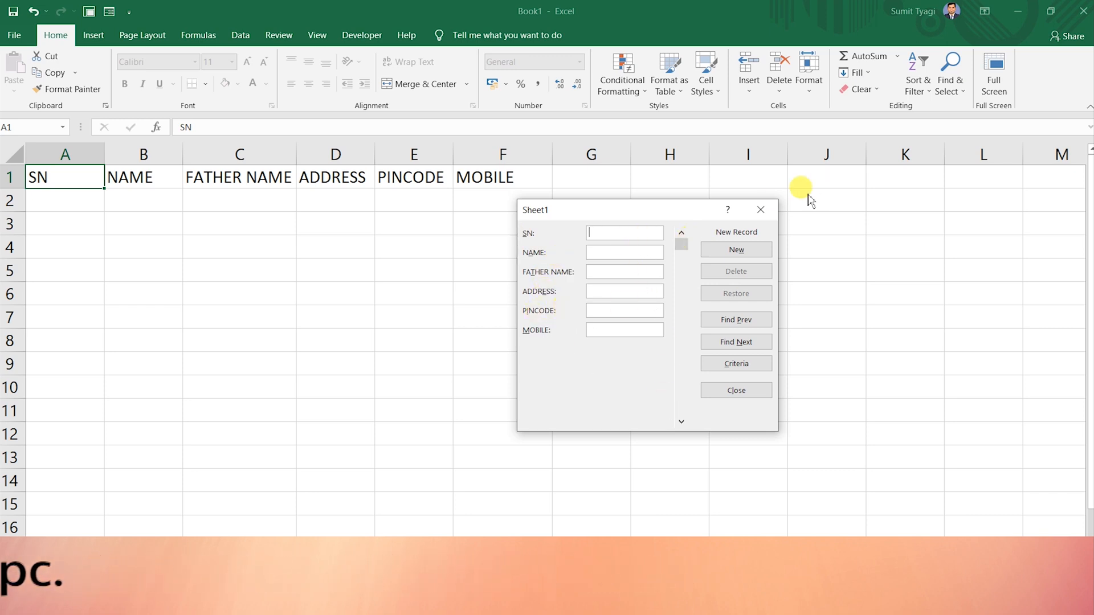
pyautogui.click(759, 211)
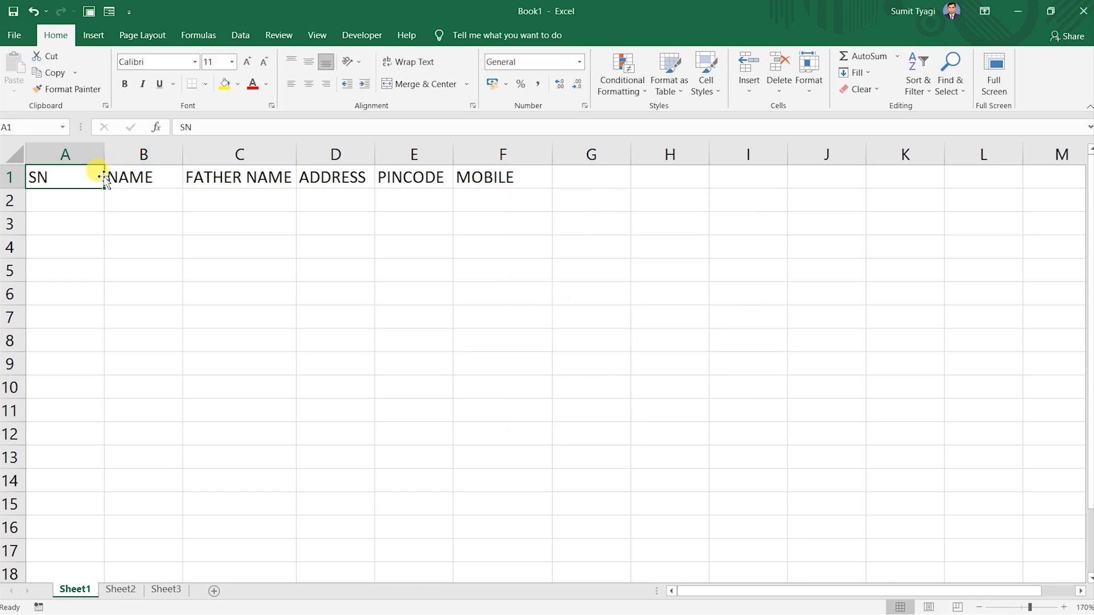
pyautogui.press('alt')
pyautogui.press('d')
pyautogui.press('o')
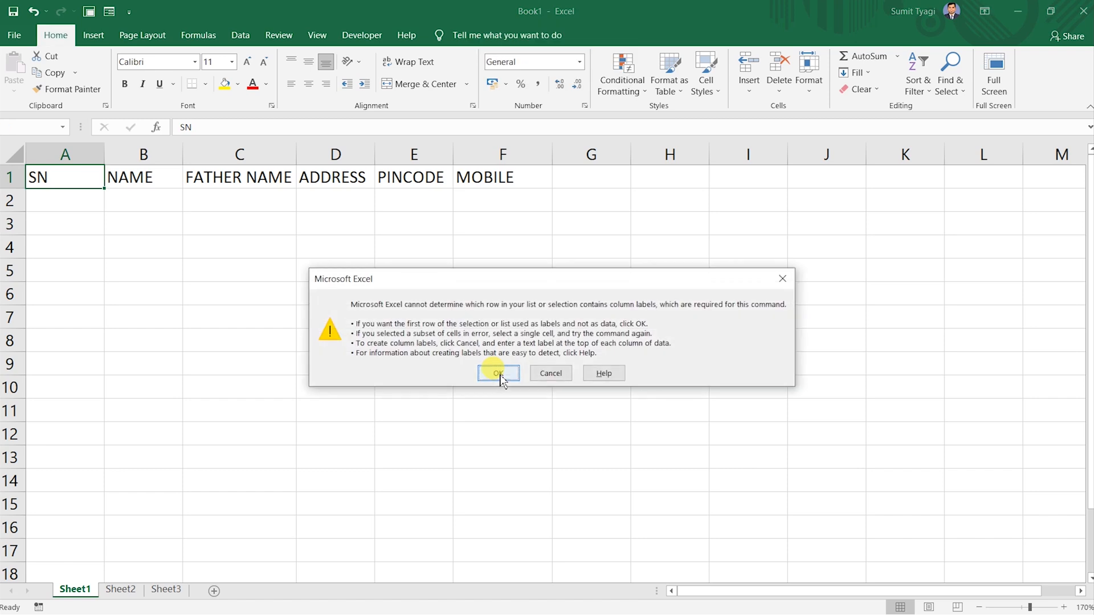
pyautogui.click(498, 374)
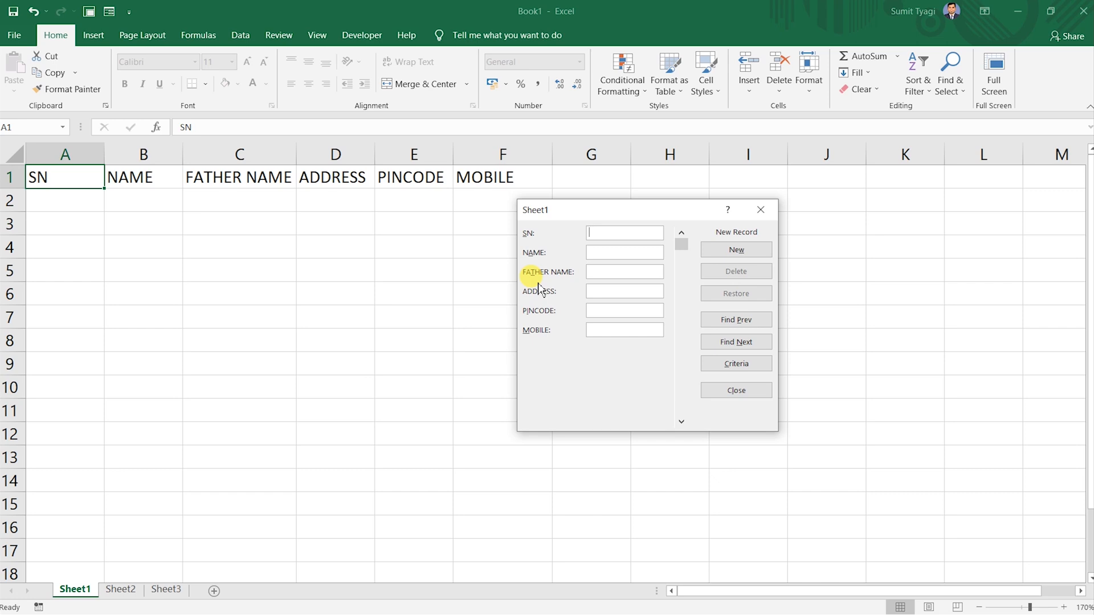
# Enter student record 1 (name, father's name, address, pincode, mobile) through the data form.
pyautogui.write('1')
pyautogui.press('Tab')
pyautogui.write('RAHUL')
pyautogui.press('Tab')
pyautogui.write('LK')
pyautogui.press('BackSpace')
pyautogui.press('BackSpace')
pyautogui.hotkey('shift', 'Tab')
pyautogui.press('BackSpace')
pyautogui.write('DELHI')
pyautogui.write('110044')
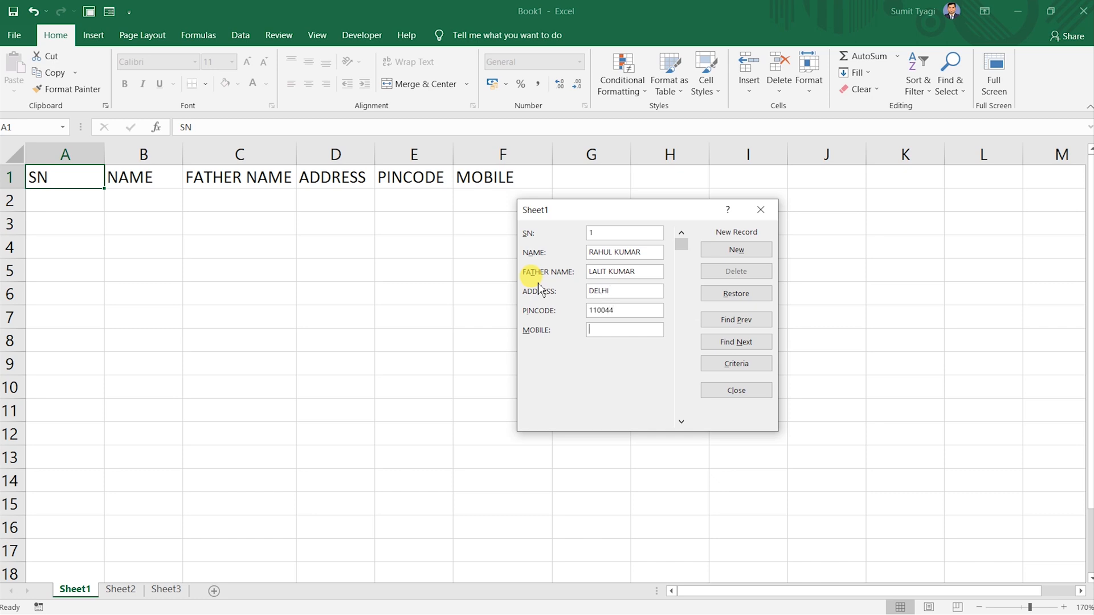
pyautogui.write('995555555')
pyautogui.press('Return')
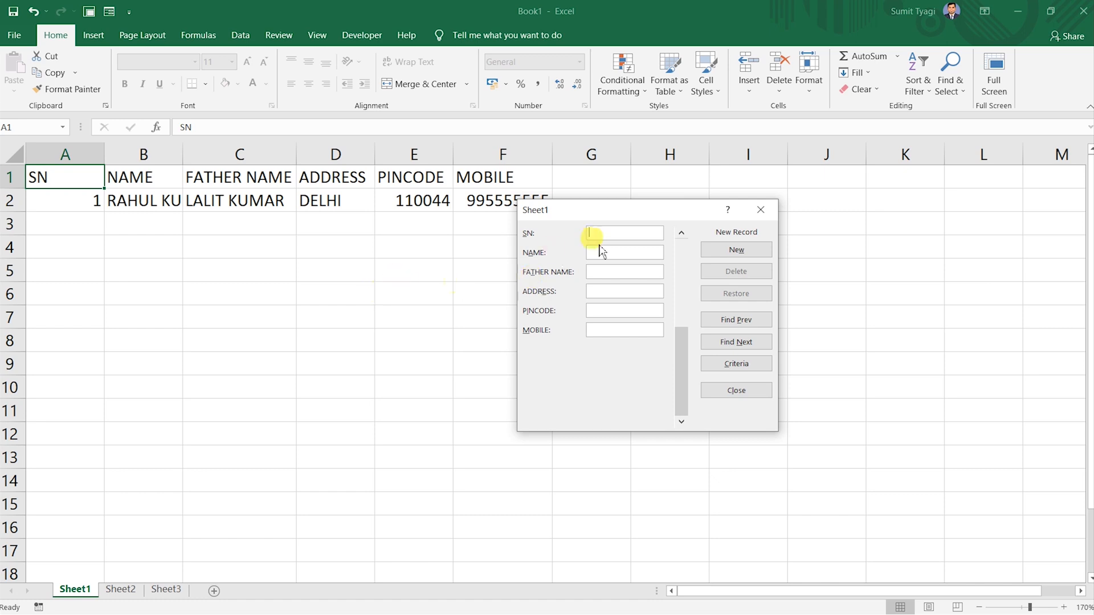
pyautogui.moveTo(596, 211); pyautogui.dragTo(622, 245)
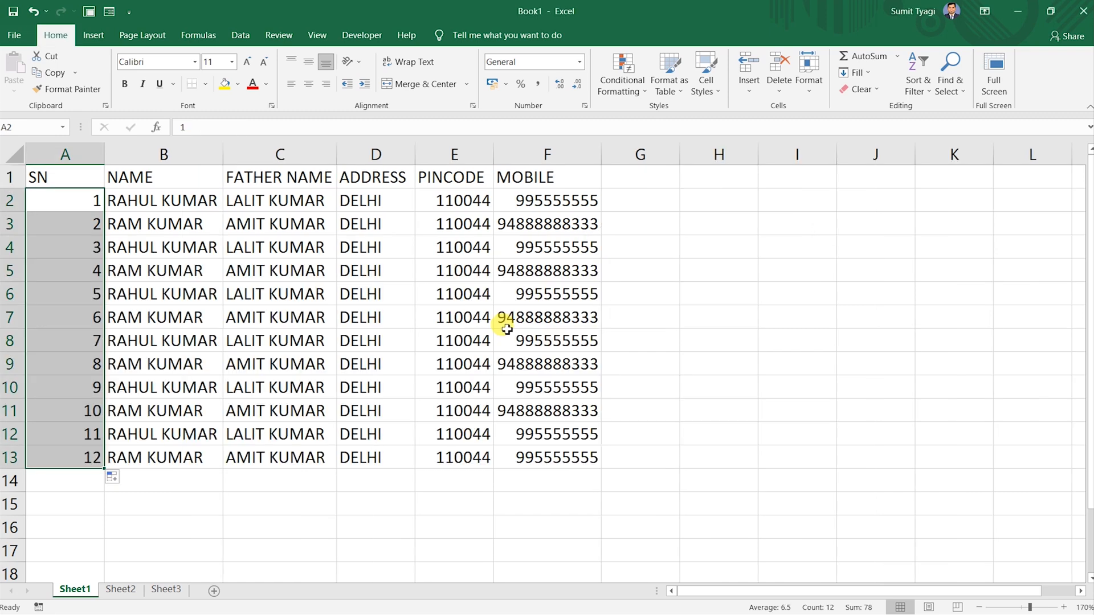
pyautogui.click(86, 169)
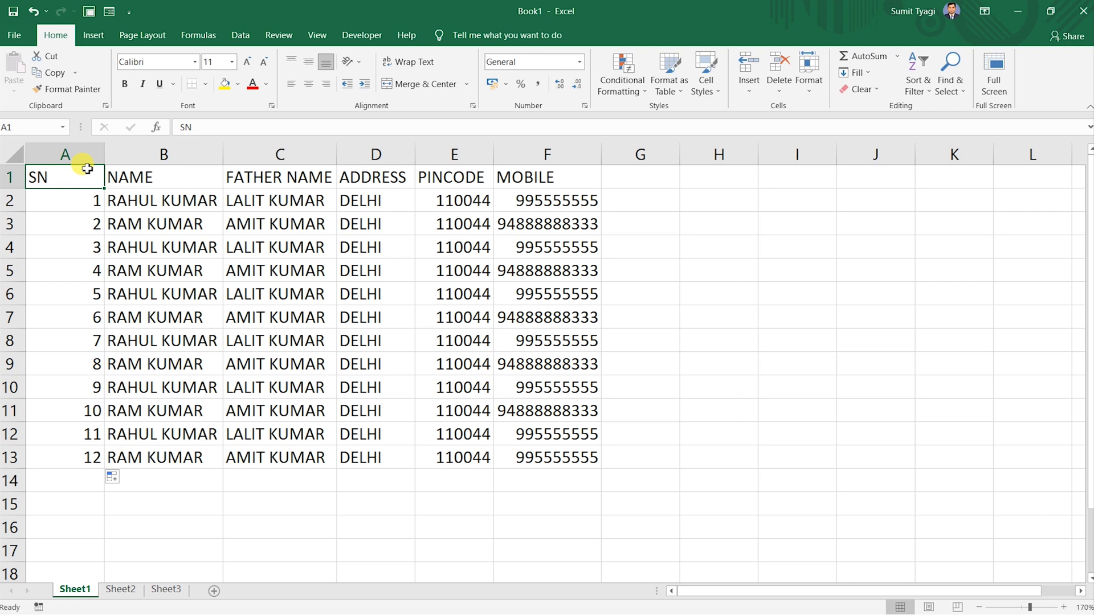
# Select the whole A1:F13 student table and apply All Borders.
pyautogui.hotkey('shift', 'Right')
pyautogui.hotkey('shift', 'Right')
pyautogui.hotkey('shift', 'Right')
pyautogui.hotkey('shift', 'Right')
pyautogui.hotkey('shift', 'Right')
pyautogui.hotkey('shift', 'Right')
pyautogui.hotkey('shift', 'Left')
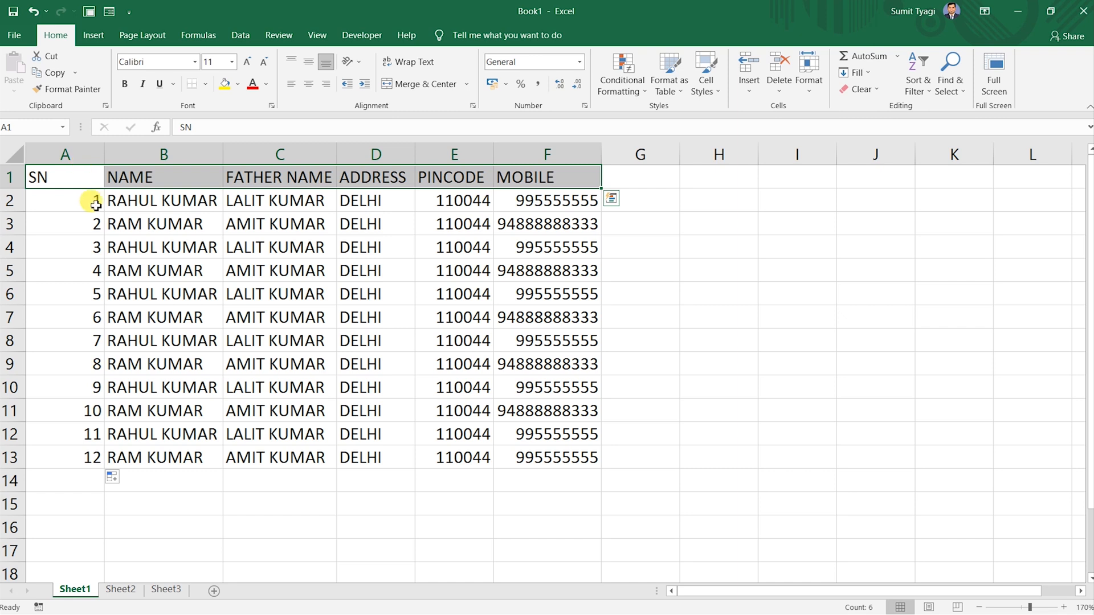
pyautogui.click(152, 204)
pyautogui.click(84, 172)
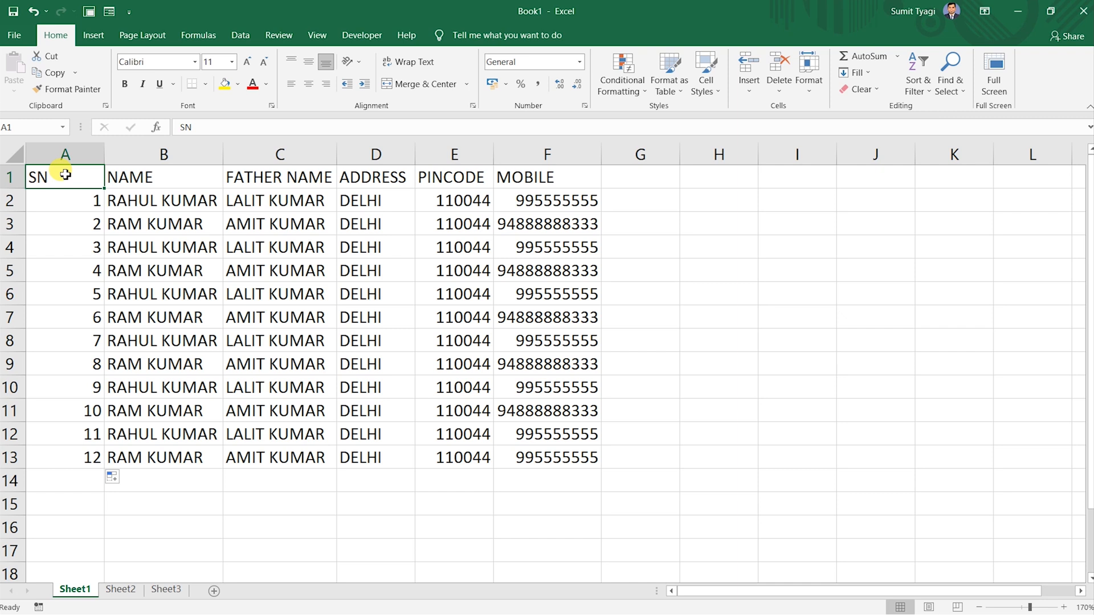
pyautogui.hotkey('ctrl', 'a')
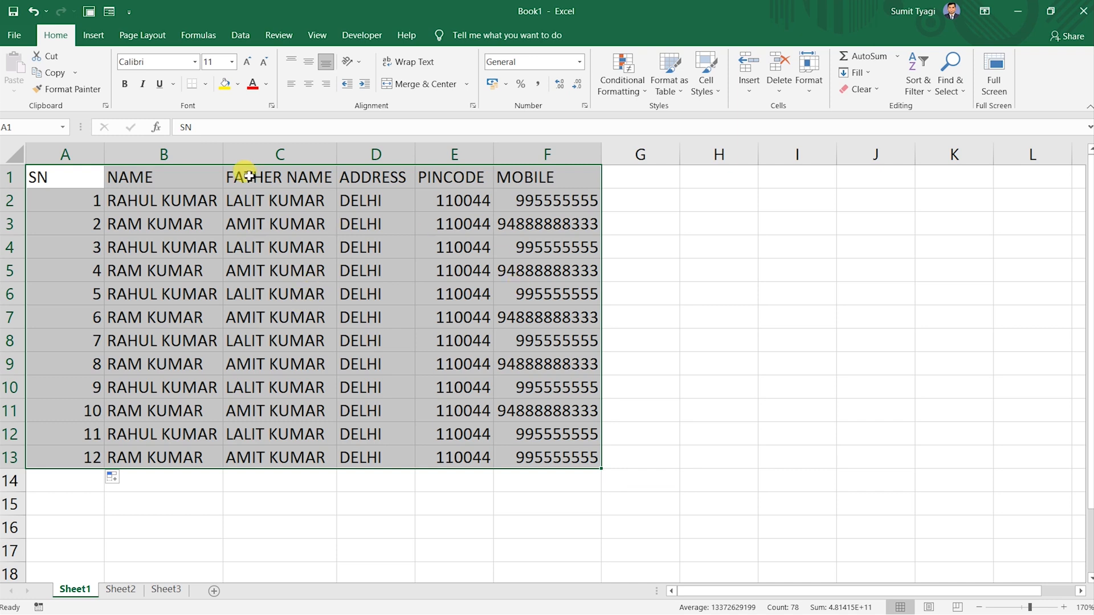
pyautogui.click(206, 84)
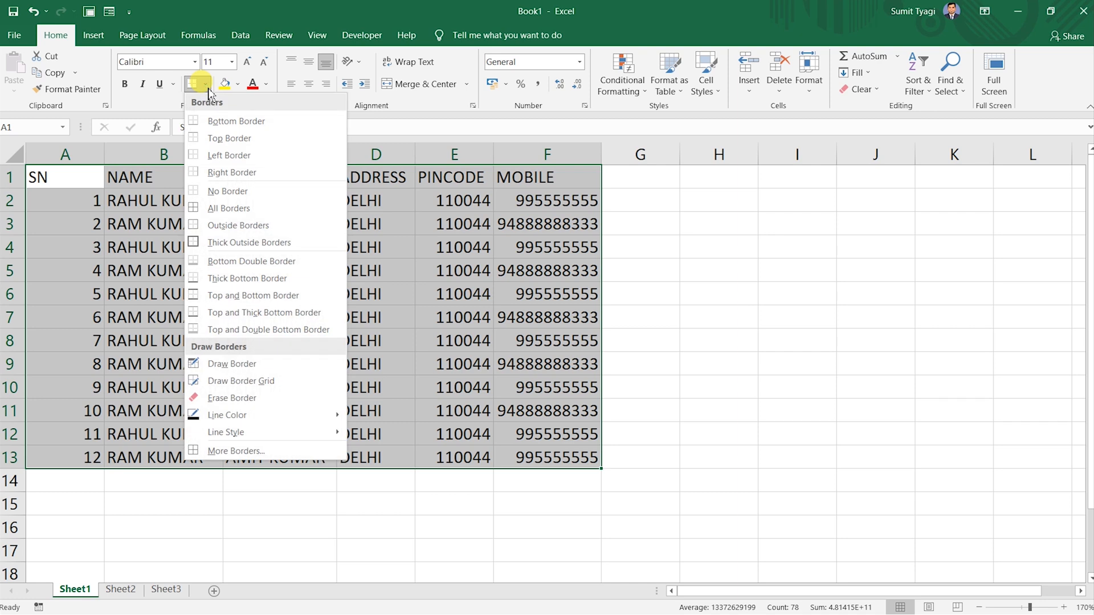
pyautogui.click(170, 103)
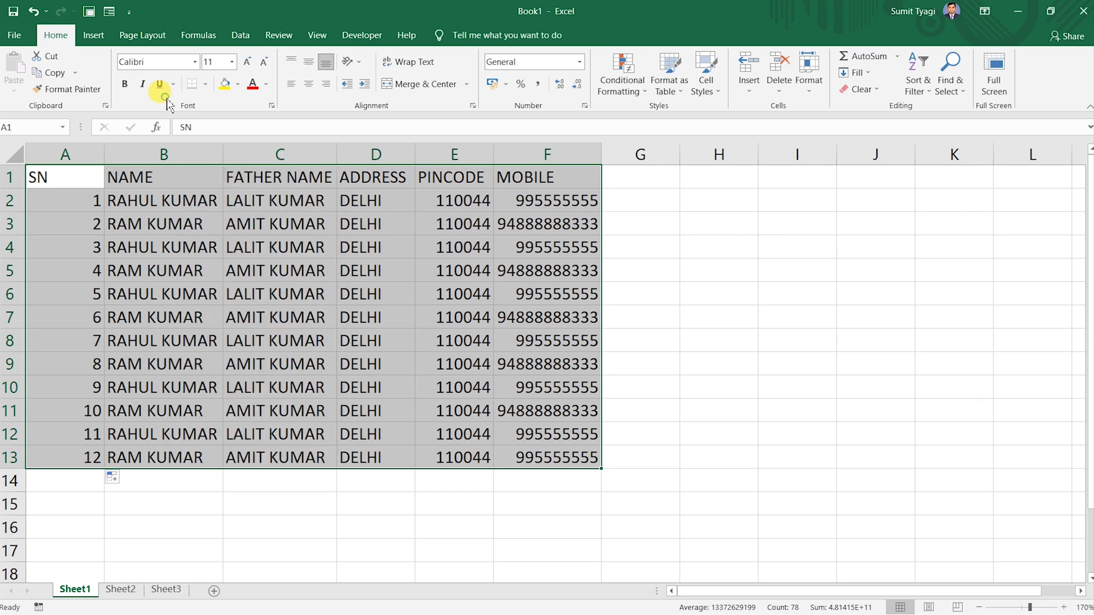
pyautogui.click(205, 85)
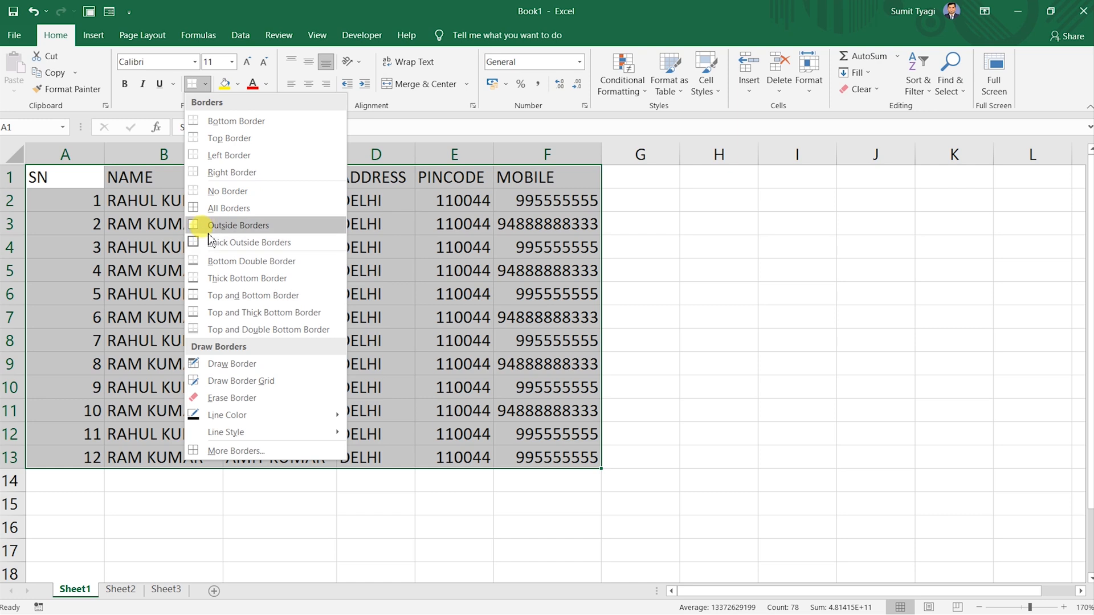
pyautogui.click(212, 207)
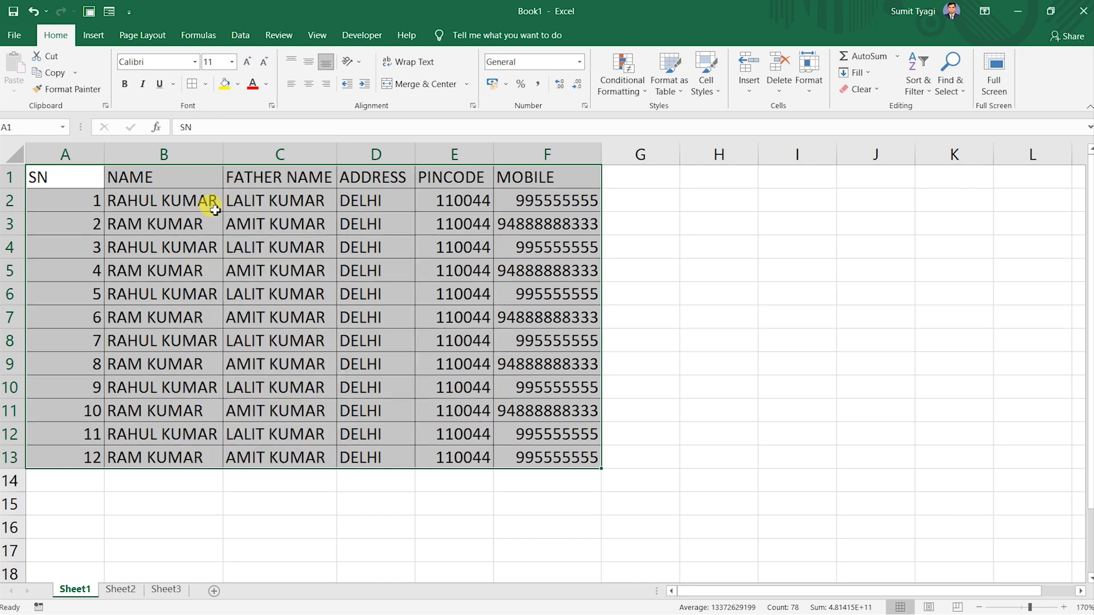
# Select the header row A1:F1.
pyautogui.click(196, 248)
pyautogui.click(87, 176)
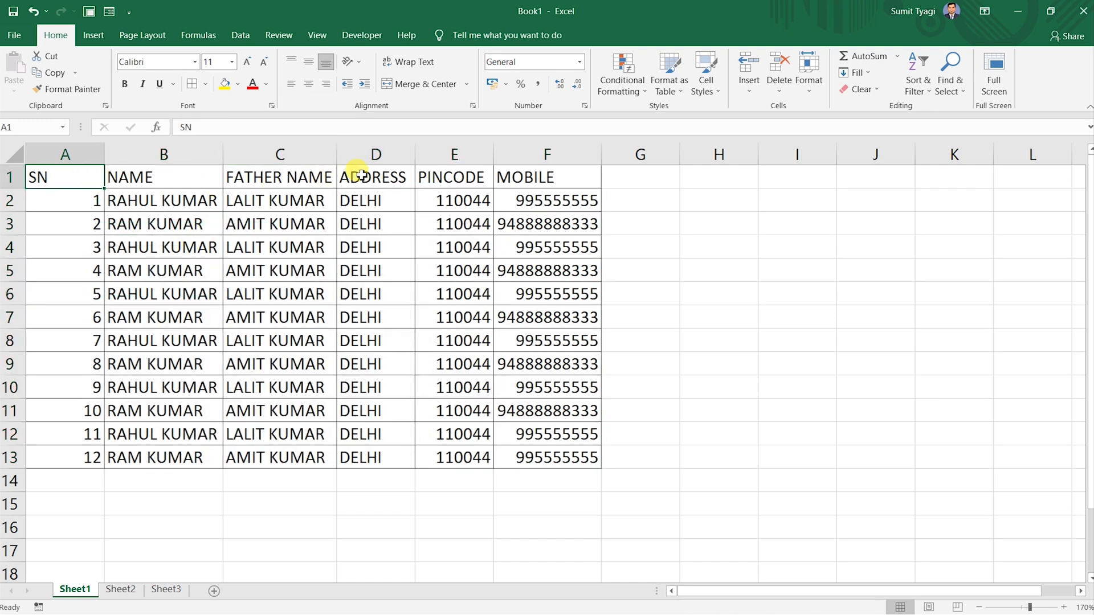
pyautogui.press('End')
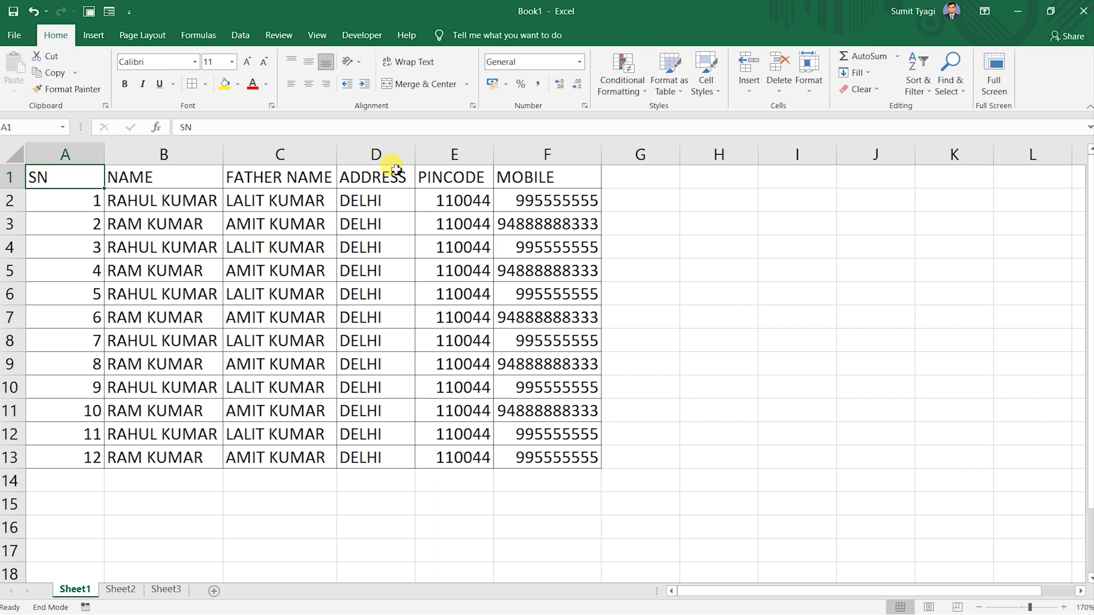
pyautogui.hotkey('shift', 'Right')
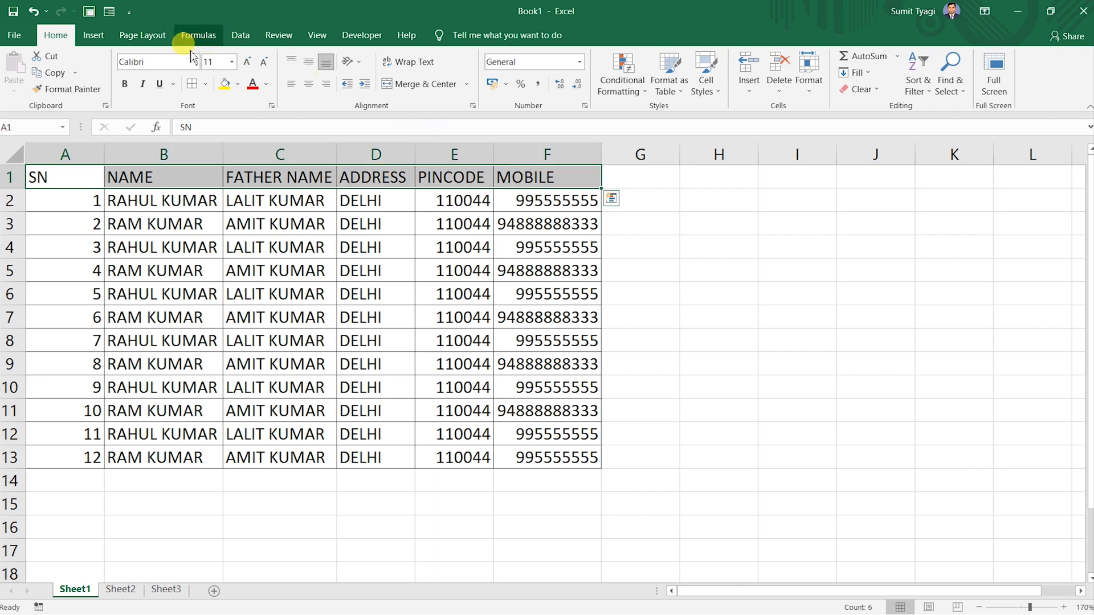
# Bold the header cells SN through MOBILE in A1:F1.
pyautogui.click(124, 85)
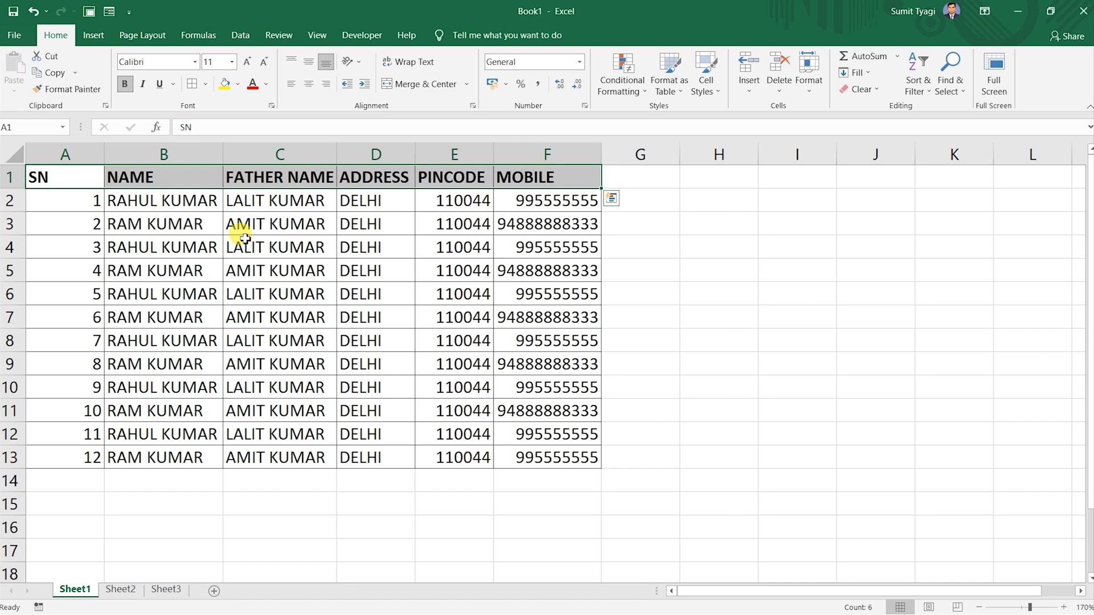
pyautogui.click(171, 200)
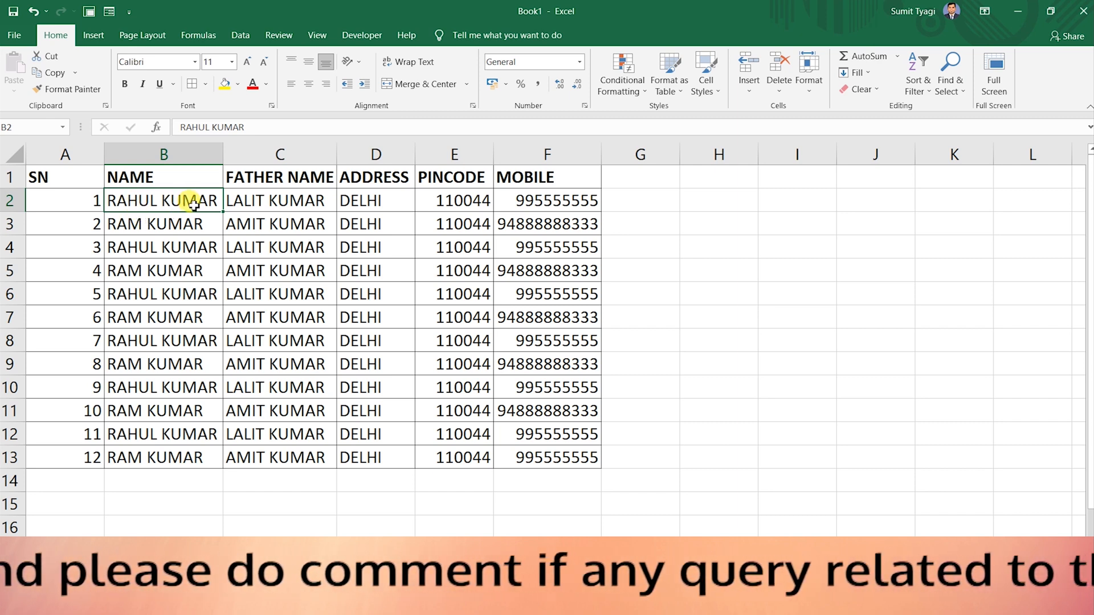
# Insert two empty columns before FATHER NAME at column C.
pyautogui.click(265, 155)
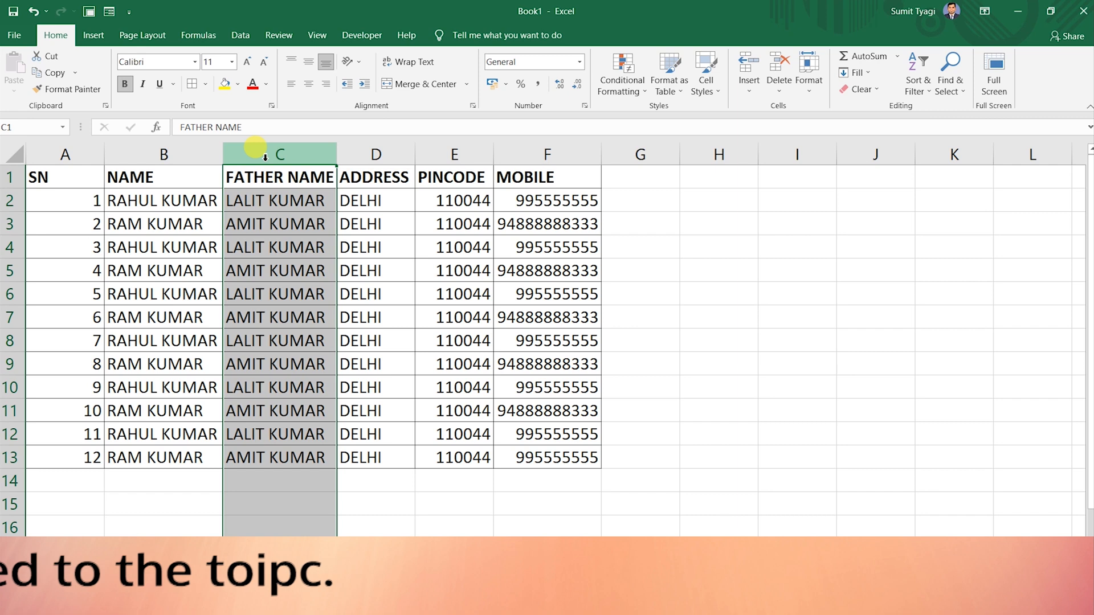
pyautogui.rightClick(265, 157)
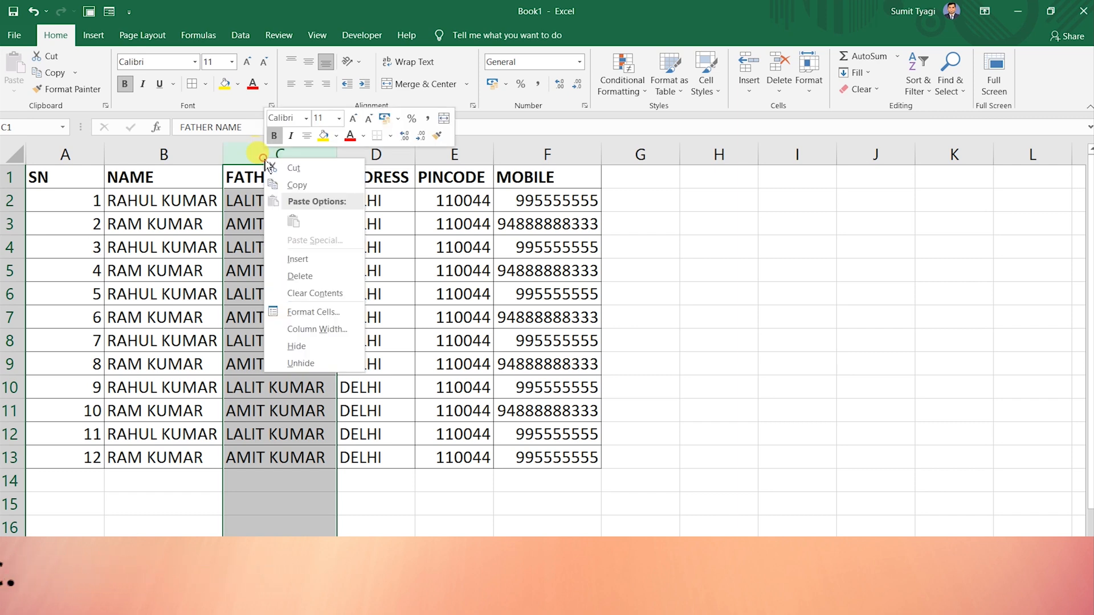
pyautogui.click(295, 257)
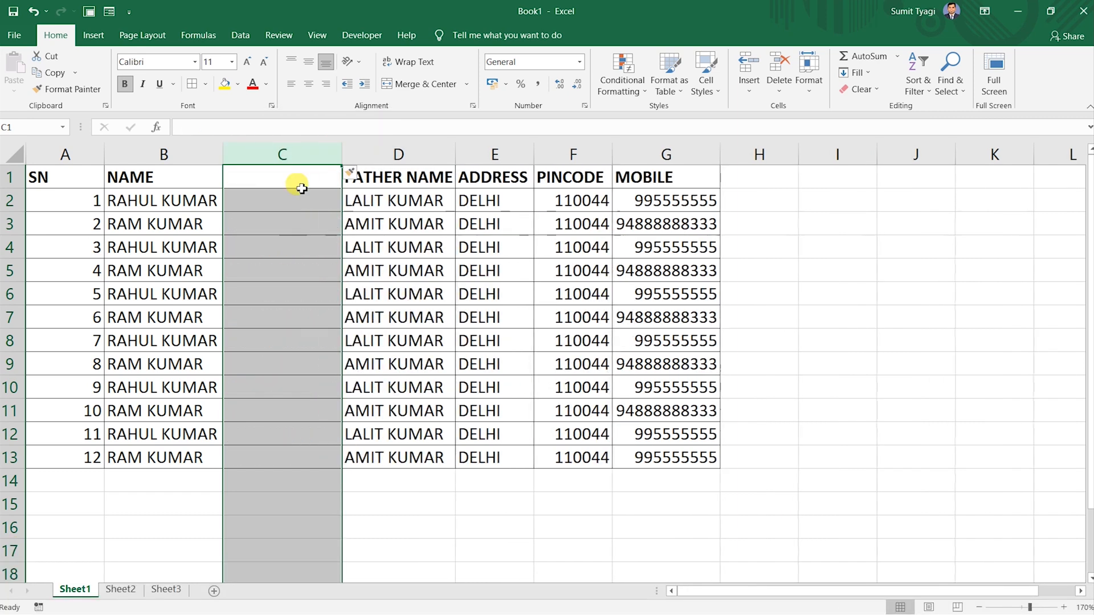
pyautogui.rightClick(297, 151)
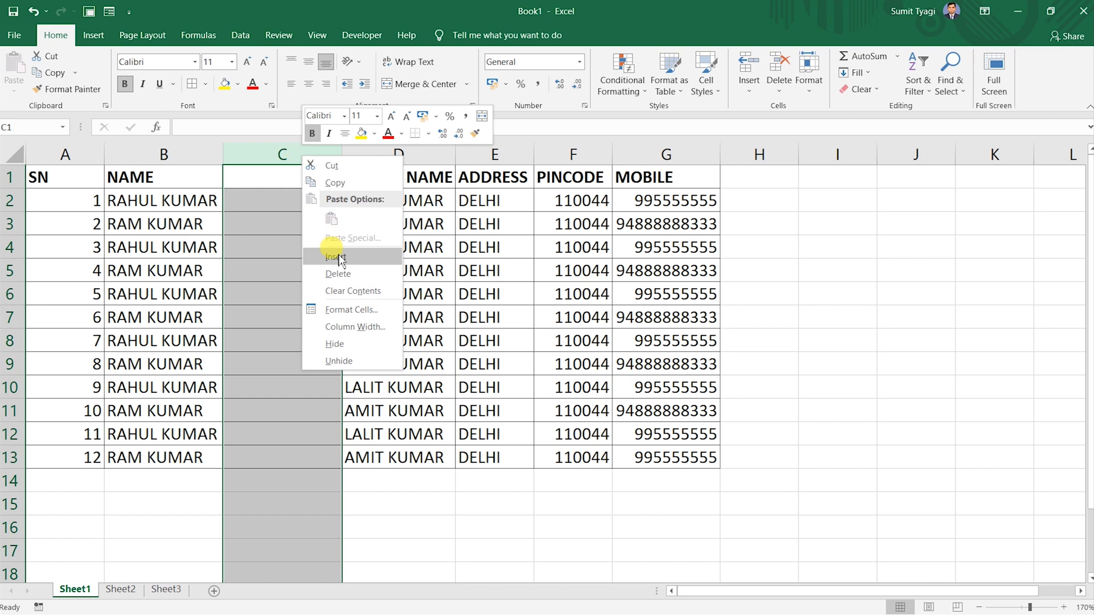
pyautogui.click(336, 256)
pyautogui.click(322, 249)
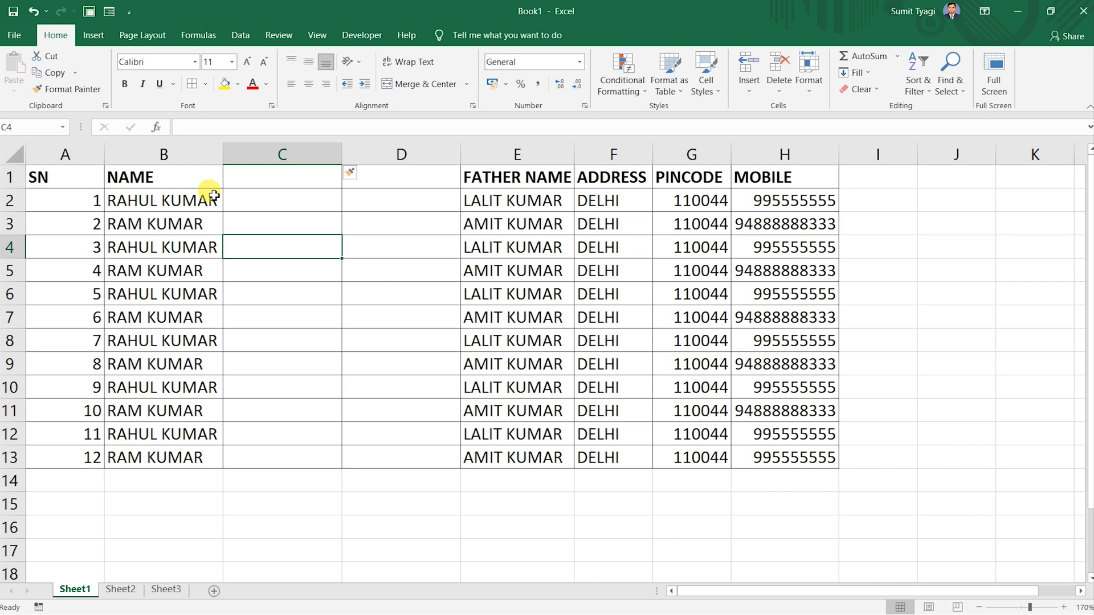
# Label the new columns FIRST NAME in C1 and LAST NAME in D1.
pyautogui.click(282, 176)
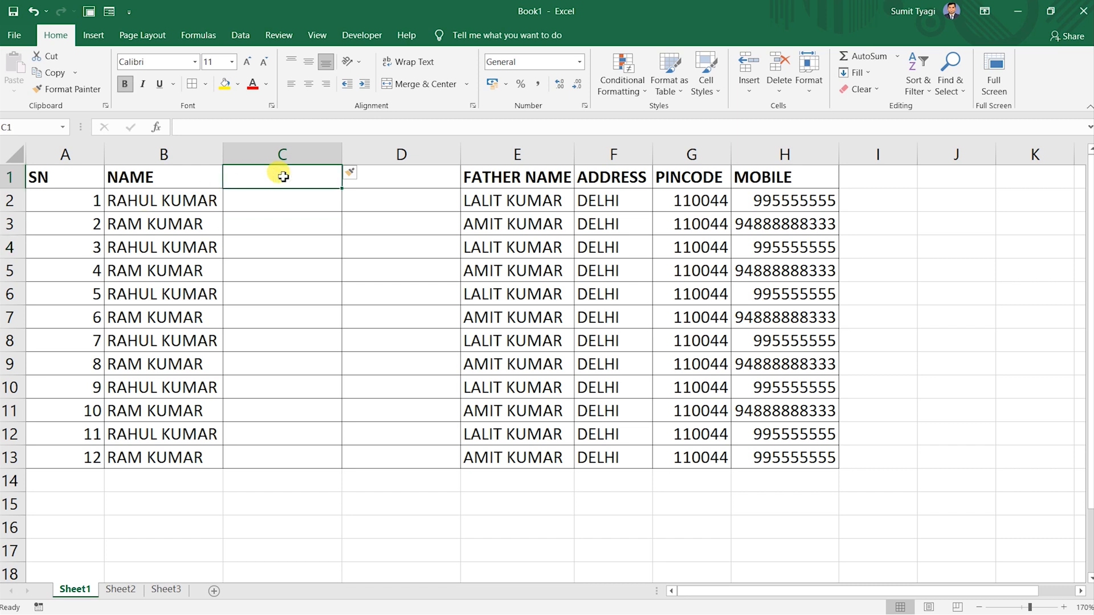
pyautogui.write('FIRST NAME')
pyautogui.press('Tab')
pyautogui.write('LAST NAME')
pyautogui.press('Return')
# Select the student names in B2:B13.
pyautogui.press('Left')
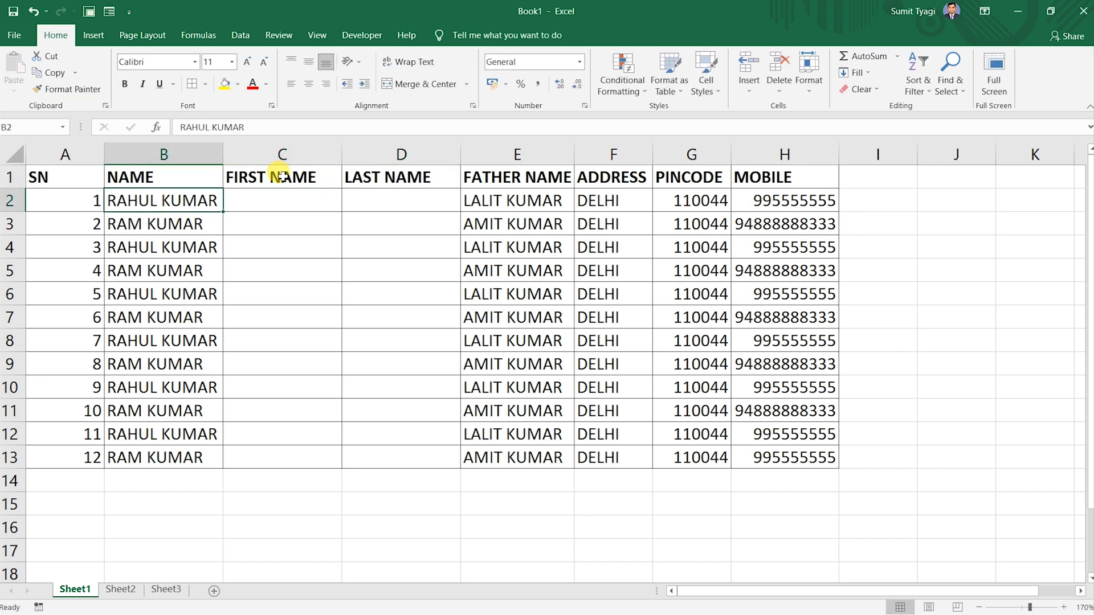
pyautogui.hotkey('shift', 'Down')
pyautogui.hotkey('shift', 'Down')
pyautogui.hotkey('shift', 'Down')
pyautogui.hotkey('shift', 'Down')
pyautogui.hotkey('shift', 'Down')
pyautogui.hotkey('shift', 'Down')
pyautogui.hotkey('shift', 'Down')
pyautogui.hotkey('shift', 'Down')
pyautogui.hotkey('shift', 'Down')
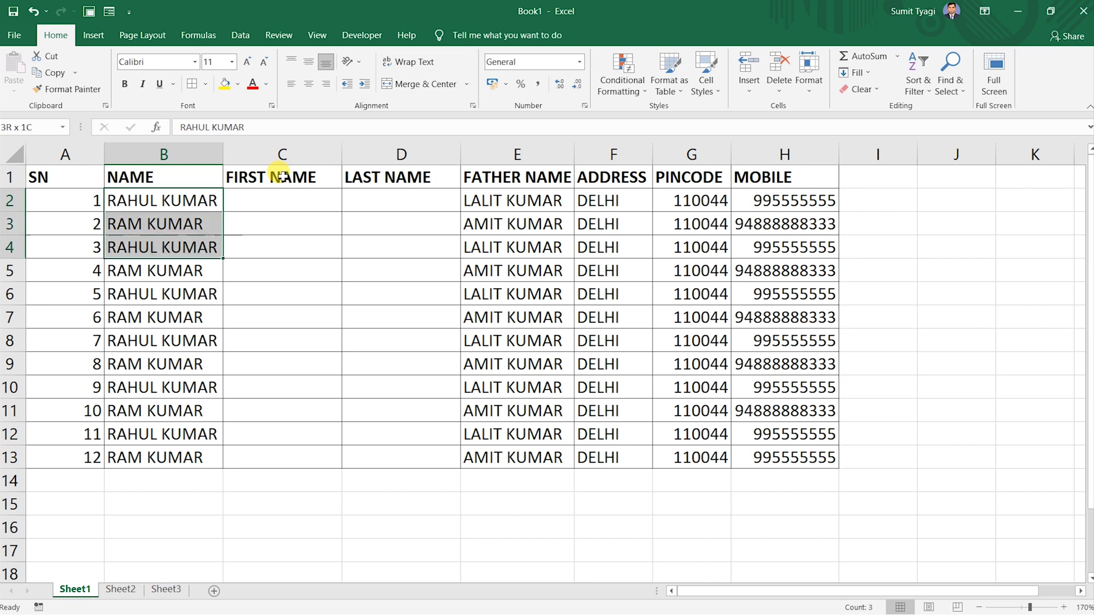
pyautogui.hotkey('shift', 'Down')
pyautogui.hotkey('shift', 'Down')
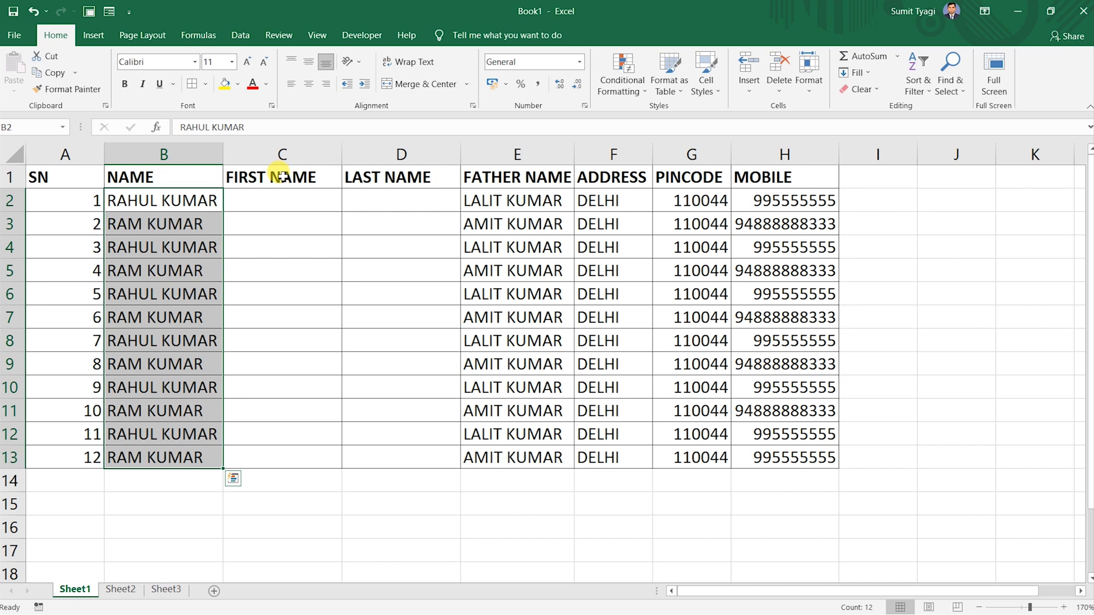
pyautogui.click(248, 33)
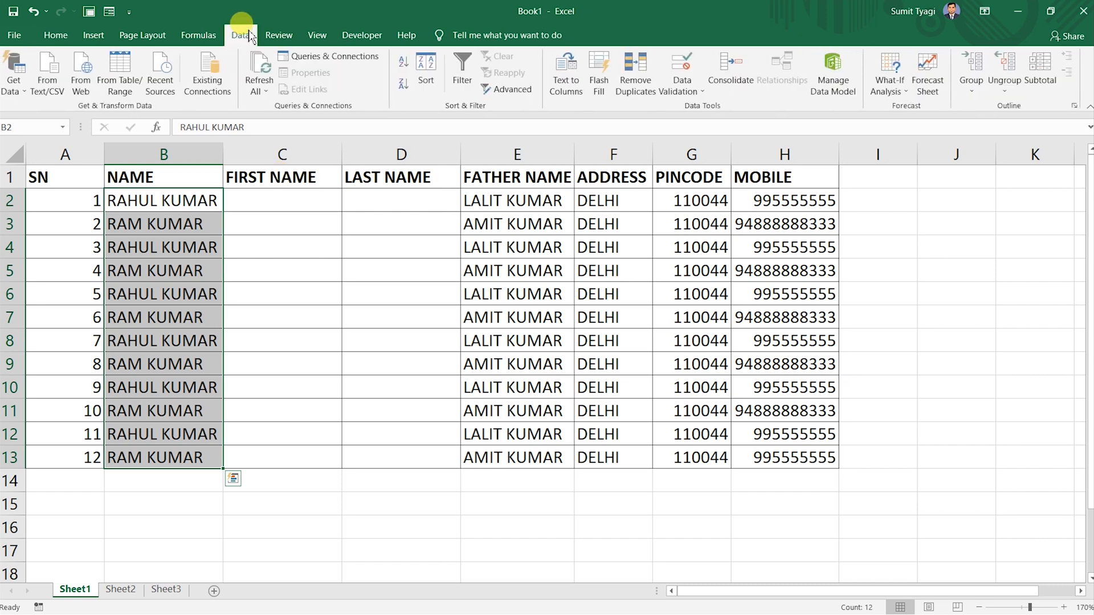
# Split the B2:B13 names at spaces into FIRST NAME and LAST NAME, starting at C2.
pyautogui.click(567, 74)
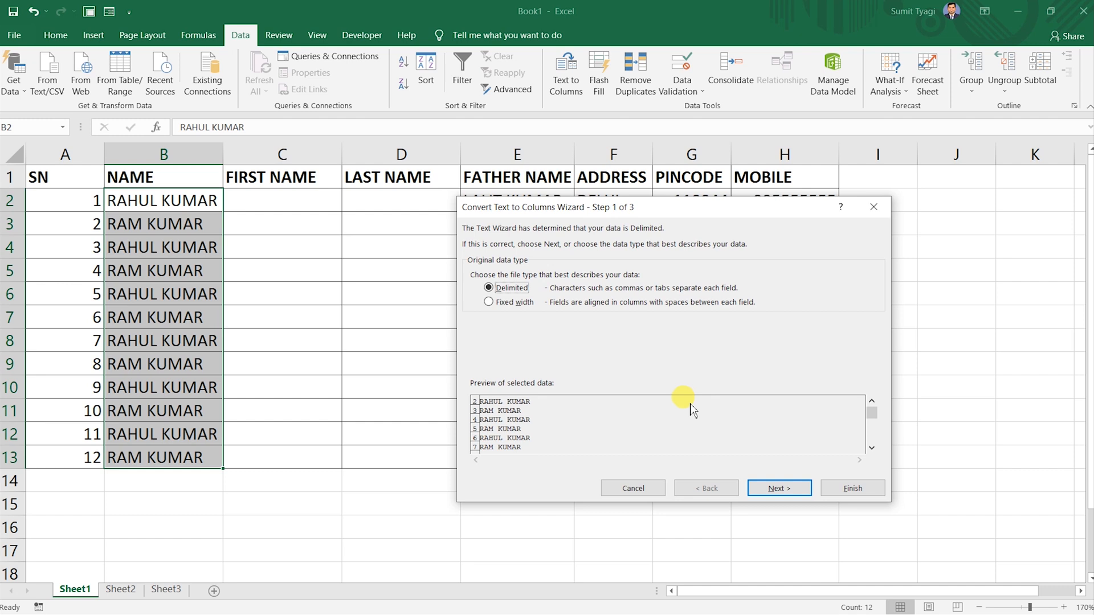
pyautogui.click(792, 492)
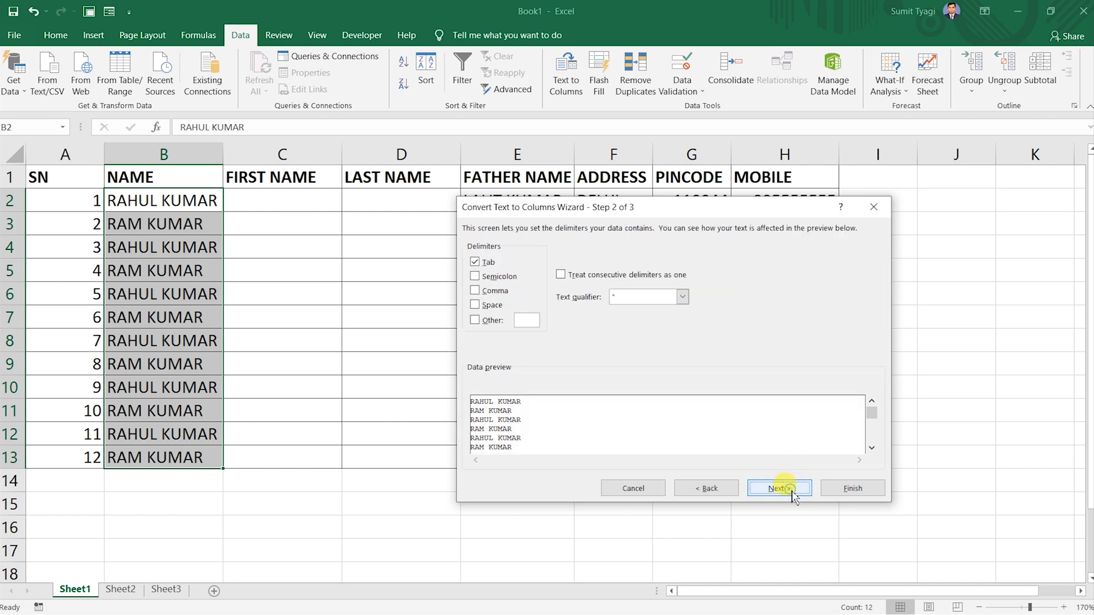
pyautogui.click(494, 307)
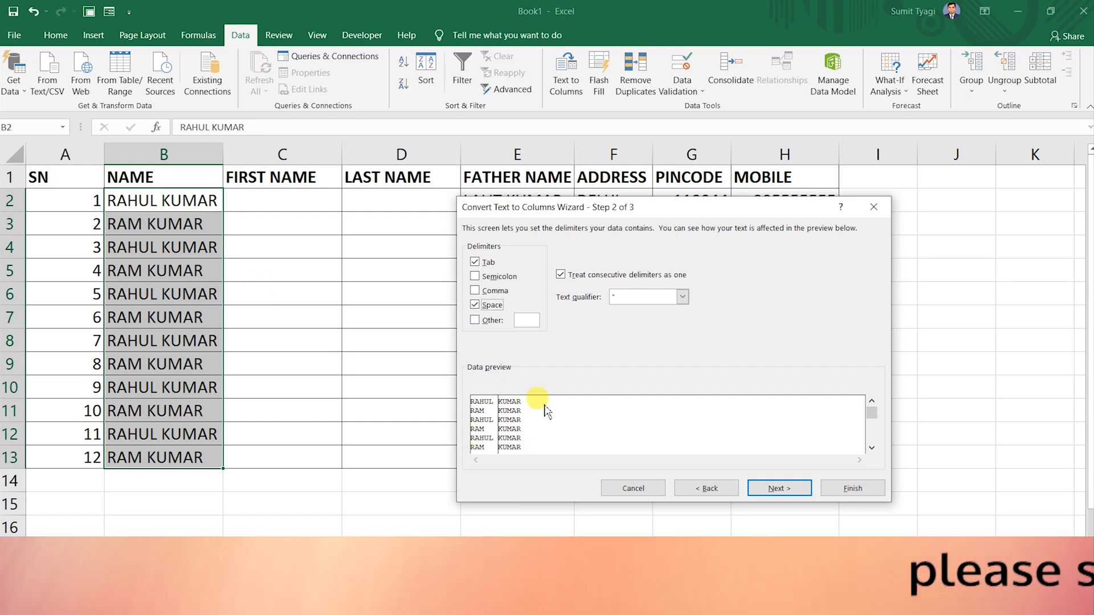
pyautogui.click(779, 488)
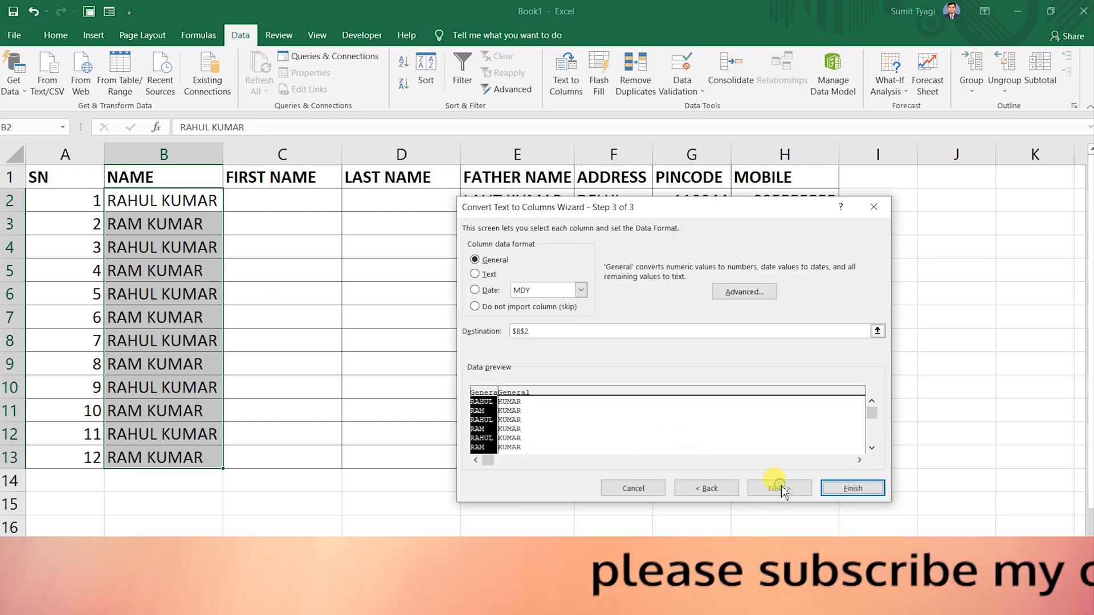
pyautogui.click(877, 331)
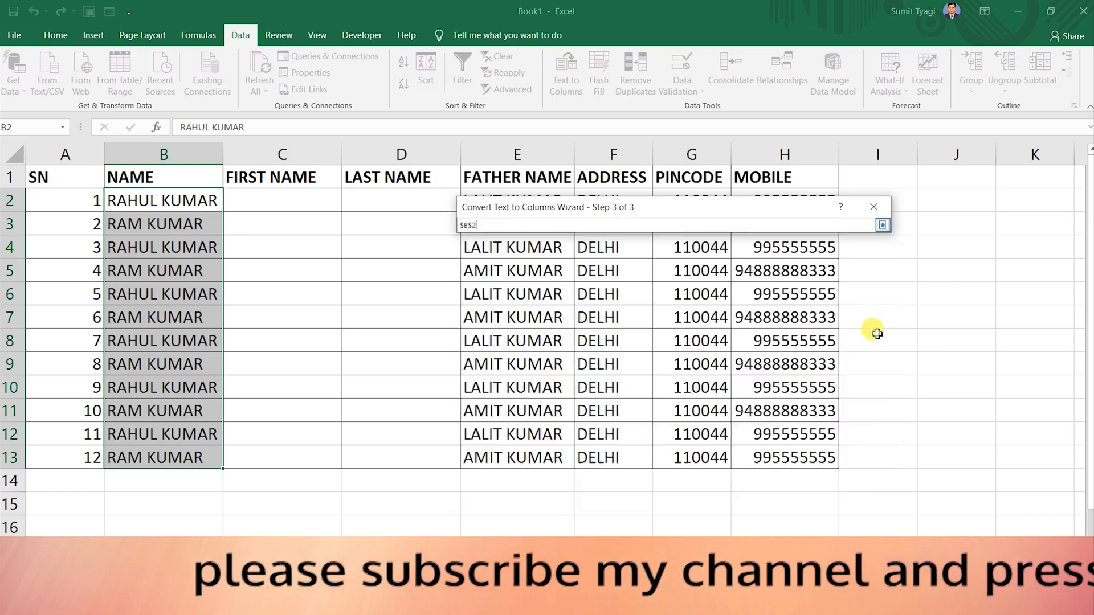
pyautogui.click(248, 196)
pyautogui.press('Return')
pyautogui.click(838, 490)
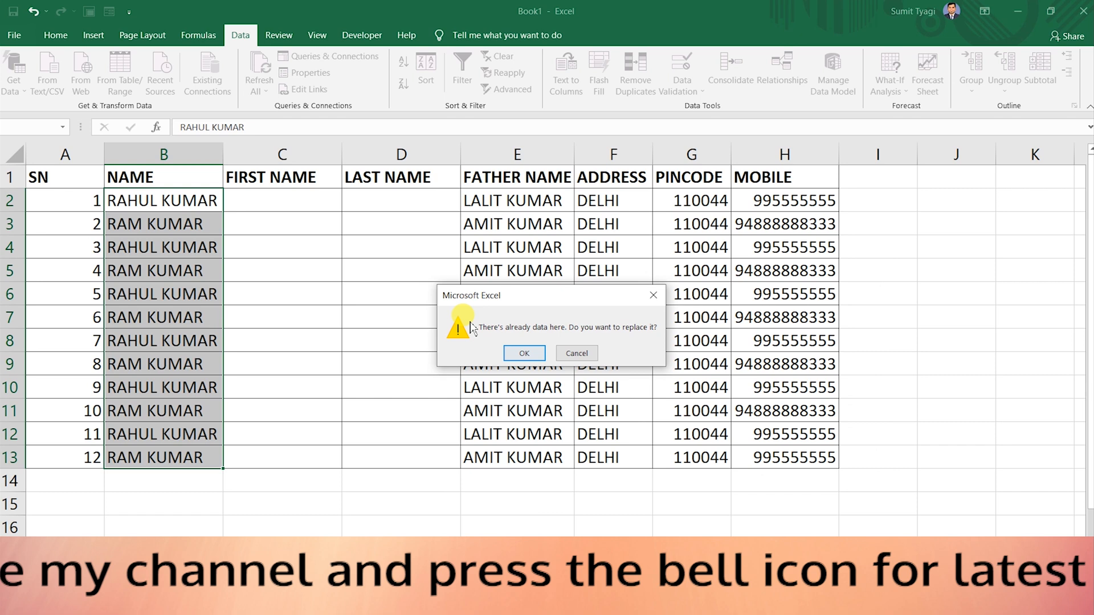
pyautogui.click(518, 352)
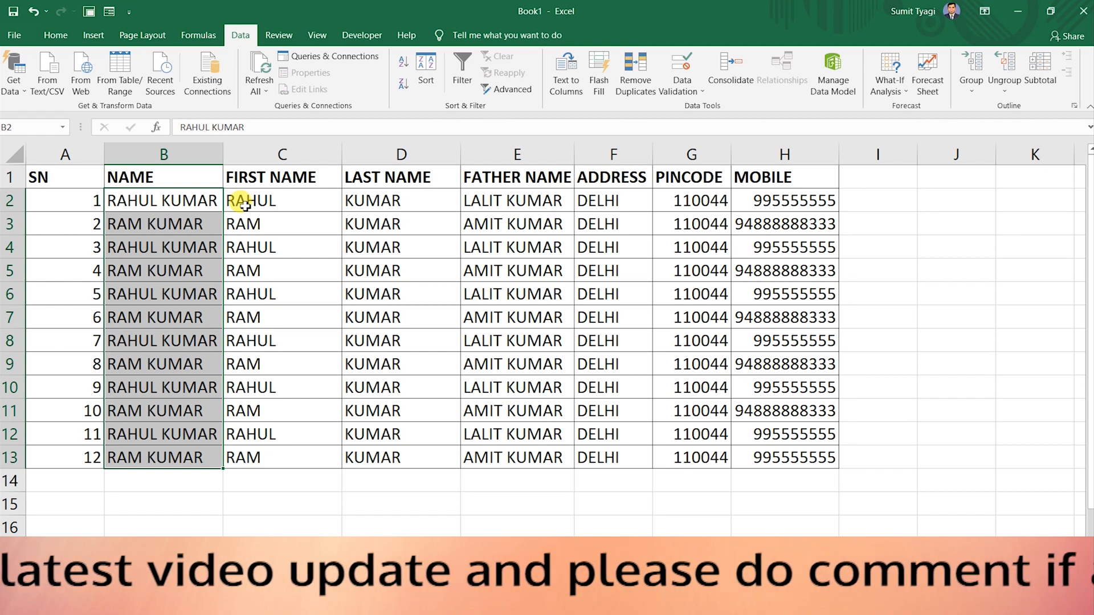
pyautogui.click(245, 205)
# Select the whole A1:H13 student table from the SN header with Ctrl+A.
pyautogui.click(387, 214)
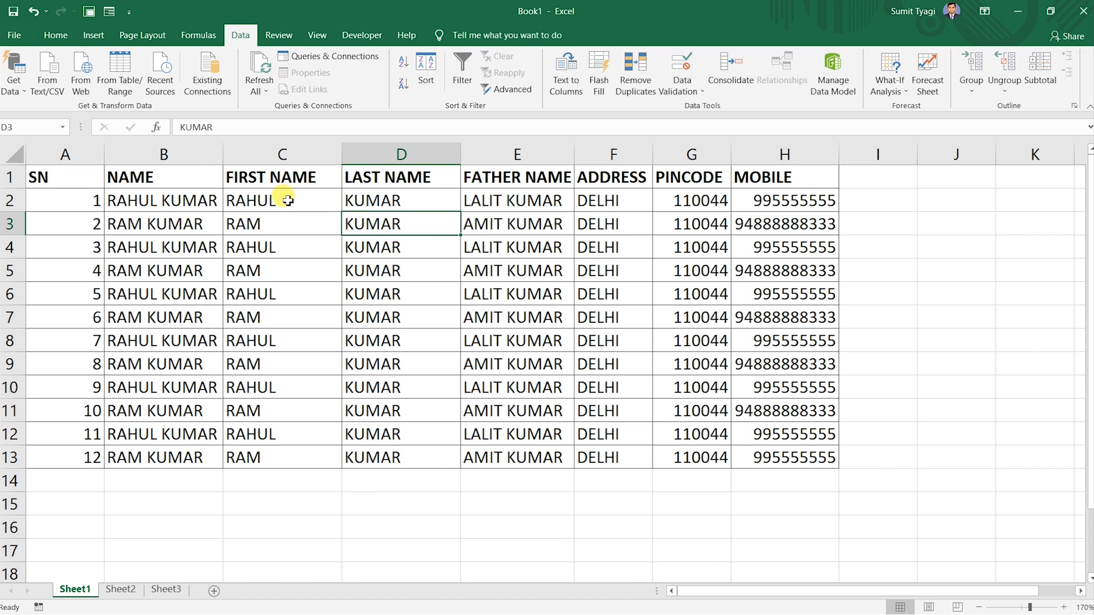
pyautogui.click(88, 178)
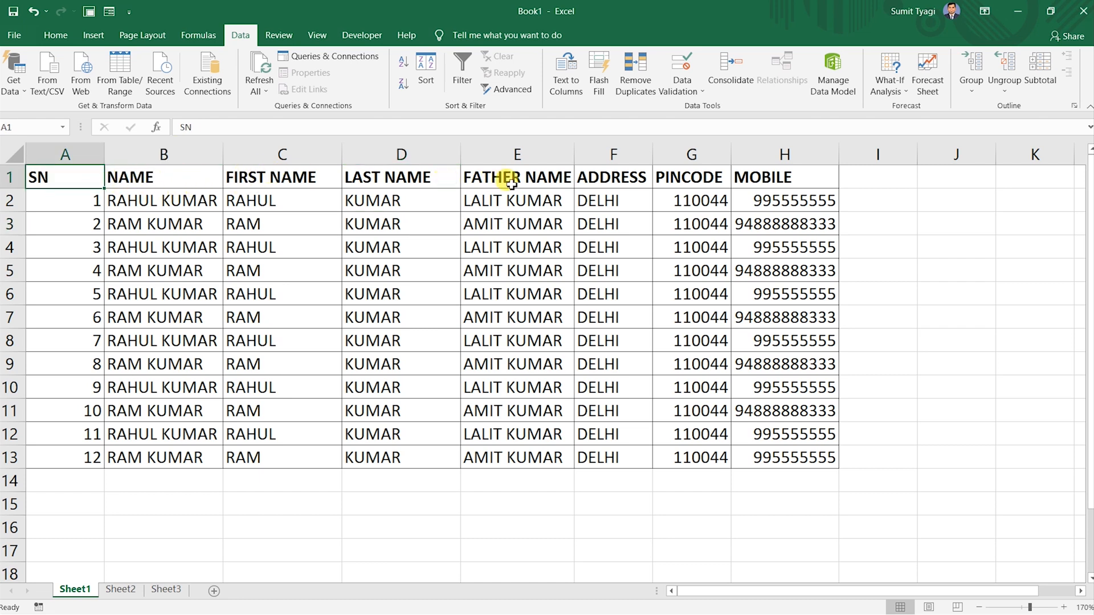
pyautogui.hotkey('ctrl', 'a')
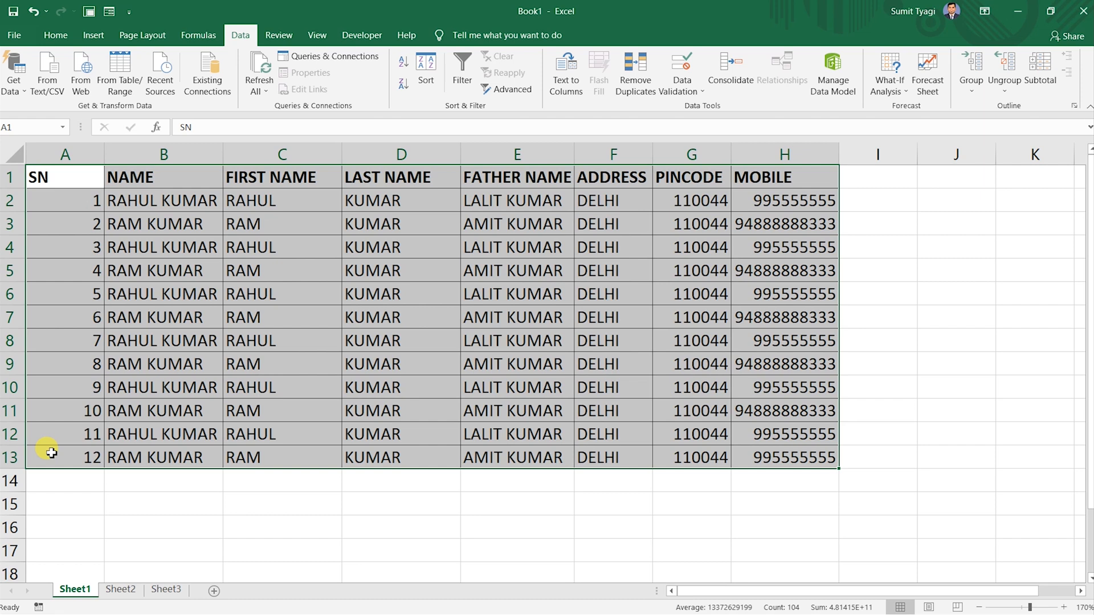
# Copy the A1:H13 table and pick cell A15 below it as the destination.
pyautogui.hotkey('ctrl', 'c')
pyautogui.scroll(-1, 52, 453)
pyautogui.scroll(-2, 52, 453)
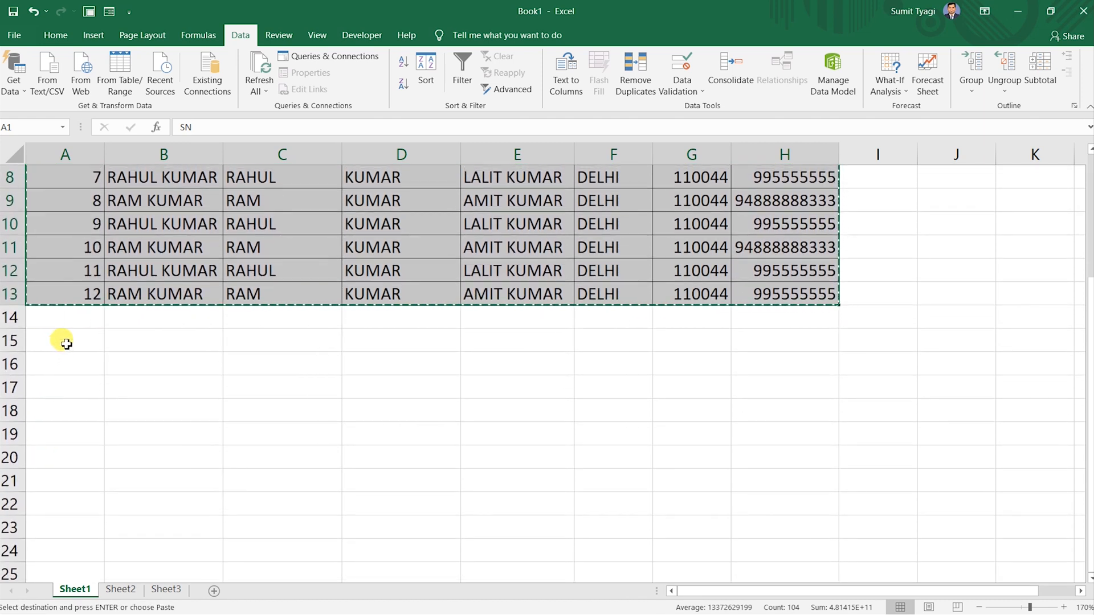
pyautogui.click(67, 345)
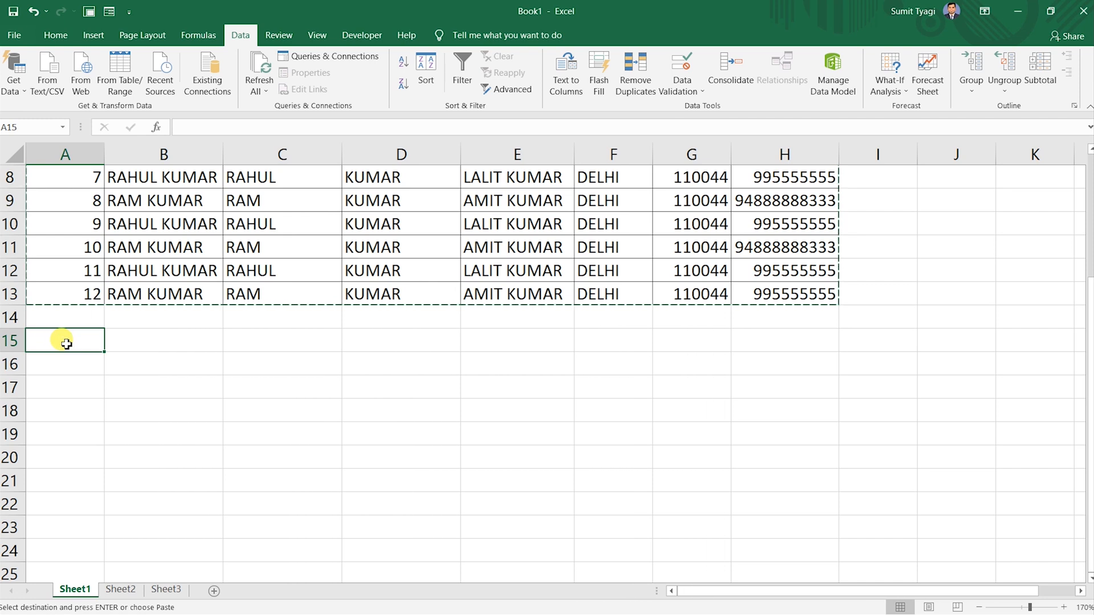
# Paste the copied table at A15 with Transpose enabled in Paste Special.
pyautogui.rightClick(67, 344)
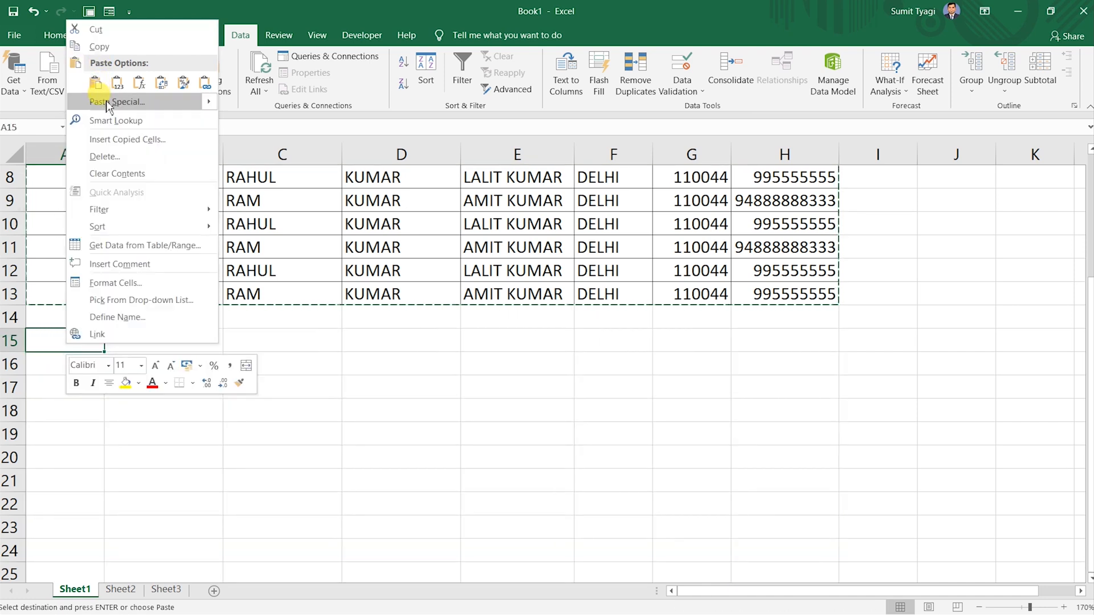
pyautogui.press('Escape')
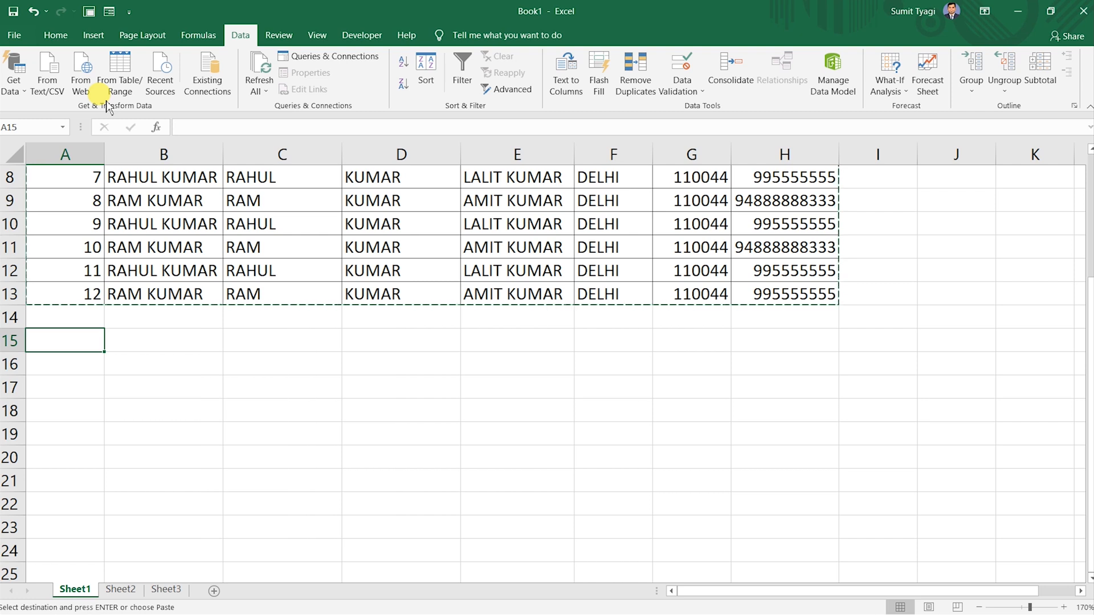
pyautogui.hotkey('ctrl', 'alt', 'v')
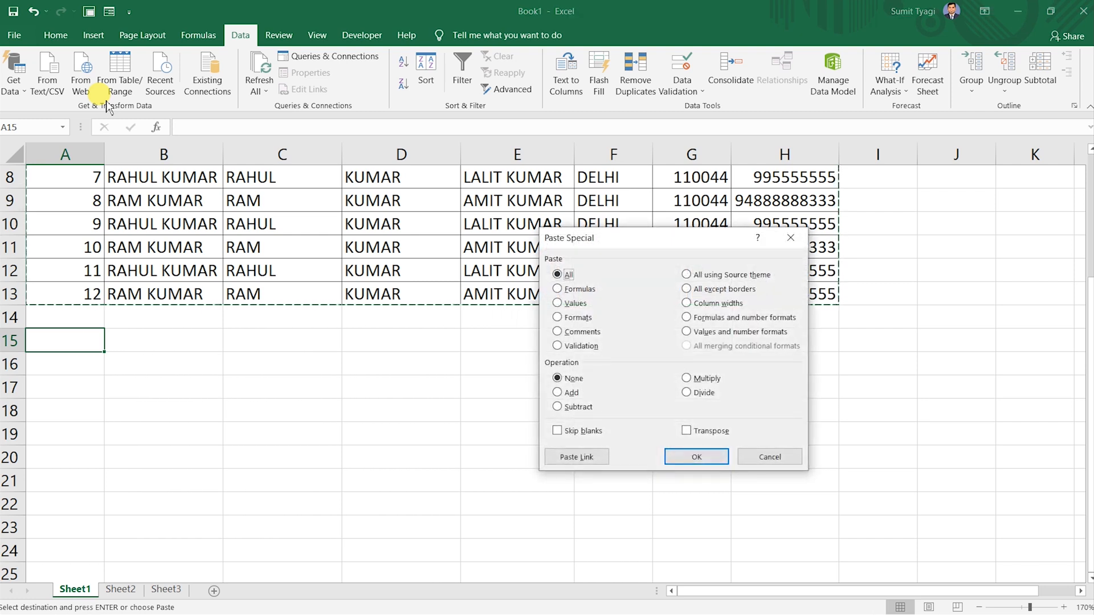
pyautogui.moveTo(642, 240); pyautogui.dragTo(280, 212)
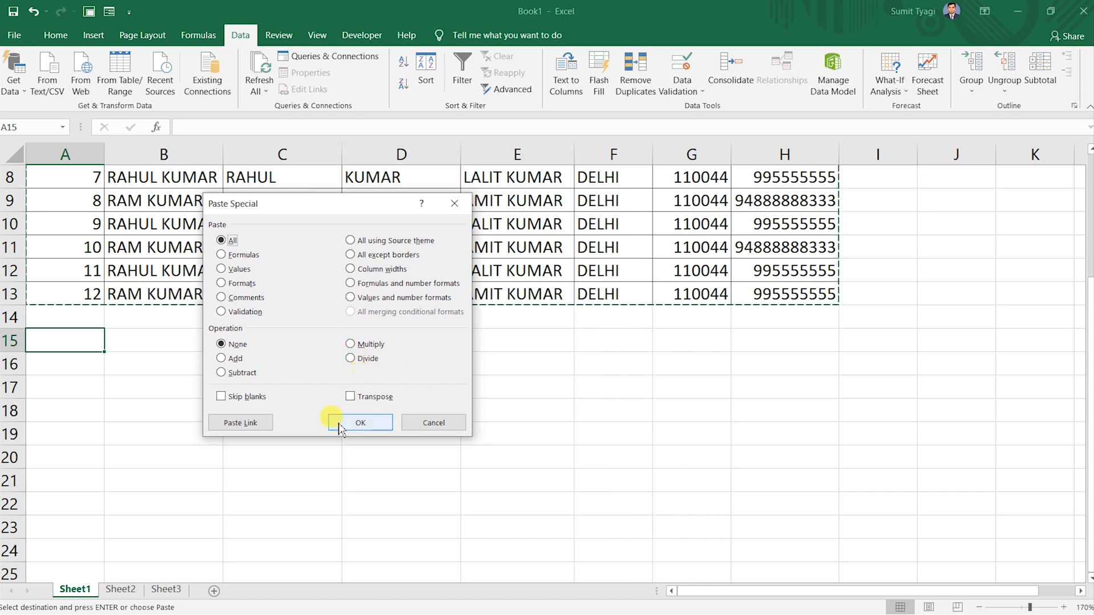
pyautogui.click(350, 396)
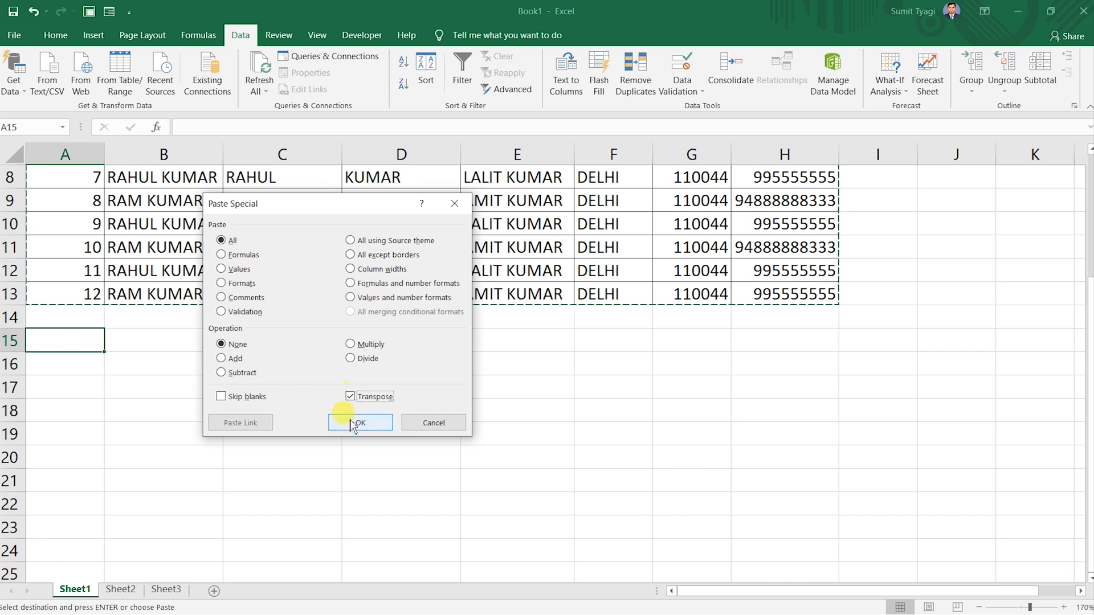
pyautogui.click(360, 423)
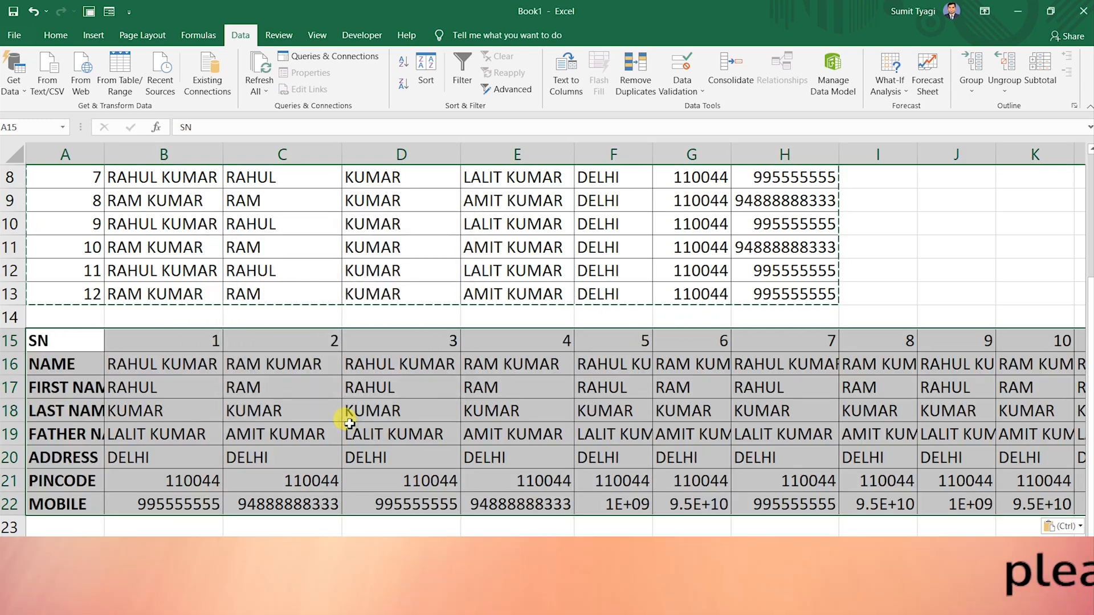
# Deselect the transposed block and scroll through the sheet to review it.
pyautogui.scroll(1, 409, 390)
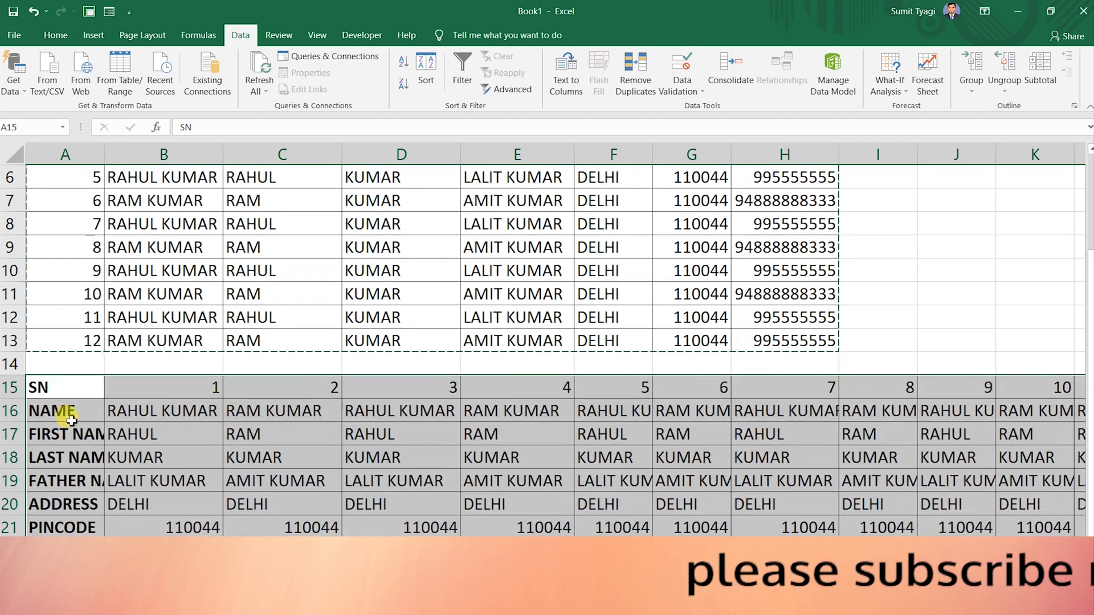
pyautogui.click(159, 386)
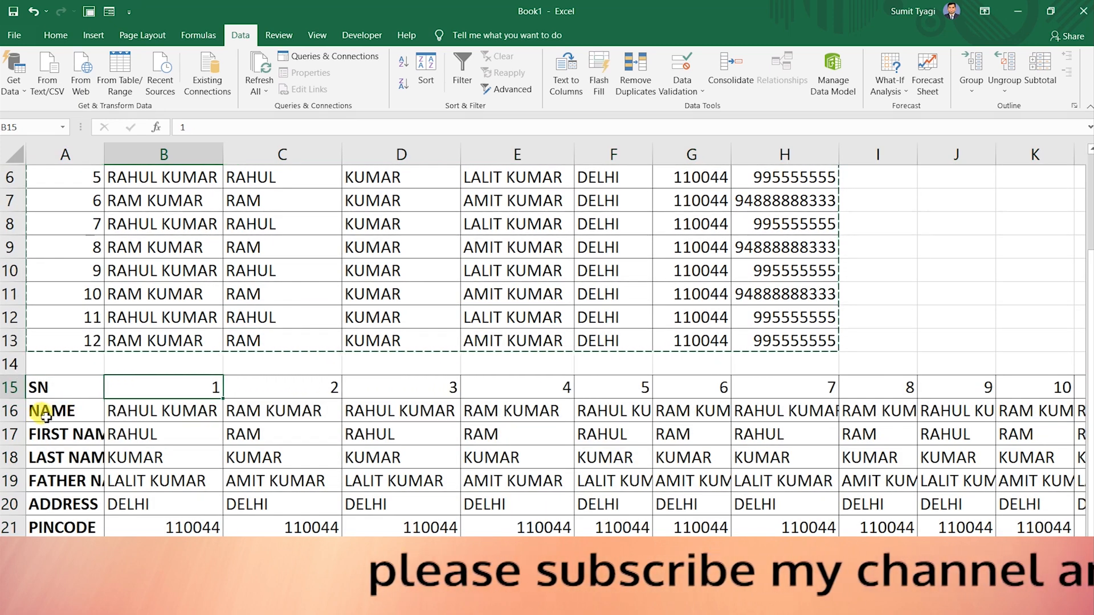
pyautogui.scroll(-1, 63, 491)
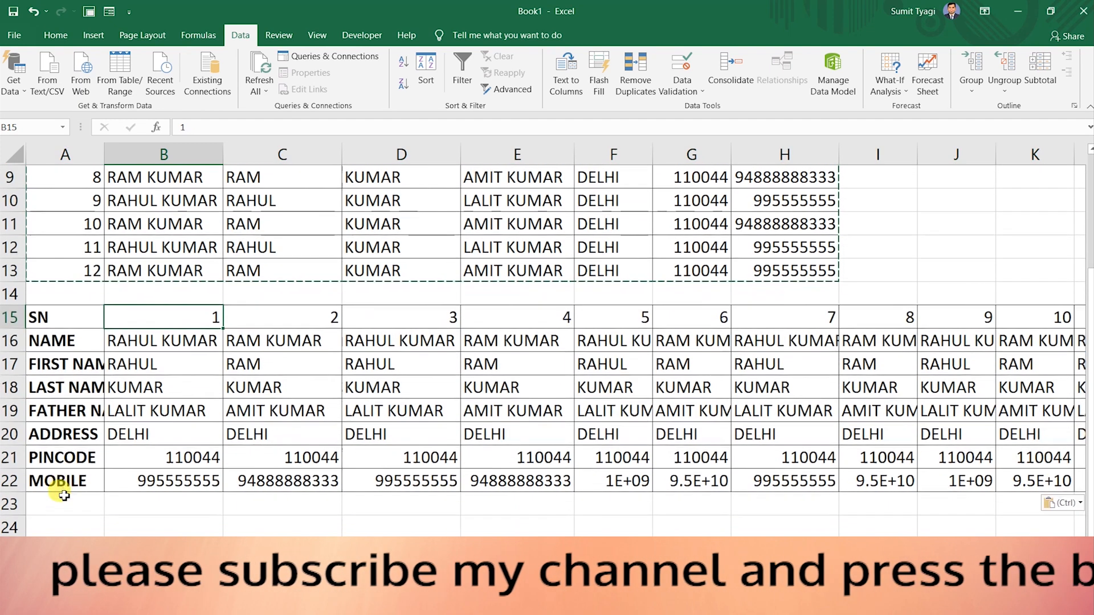
pyautogui.scroll(3, 64, 495)
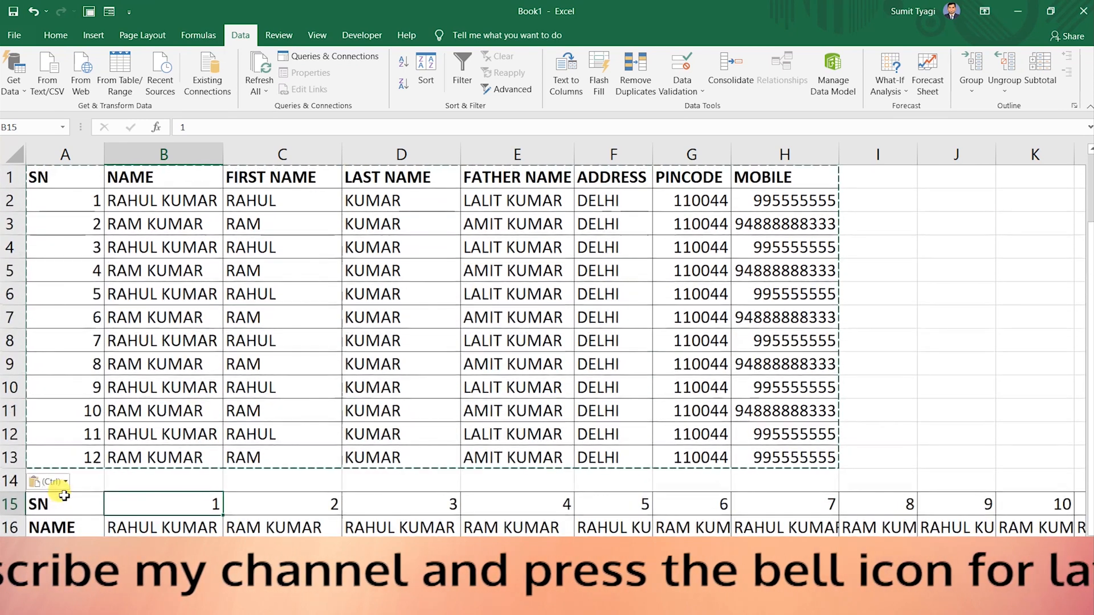
pyautogui.scroll(-1, 60, 490)
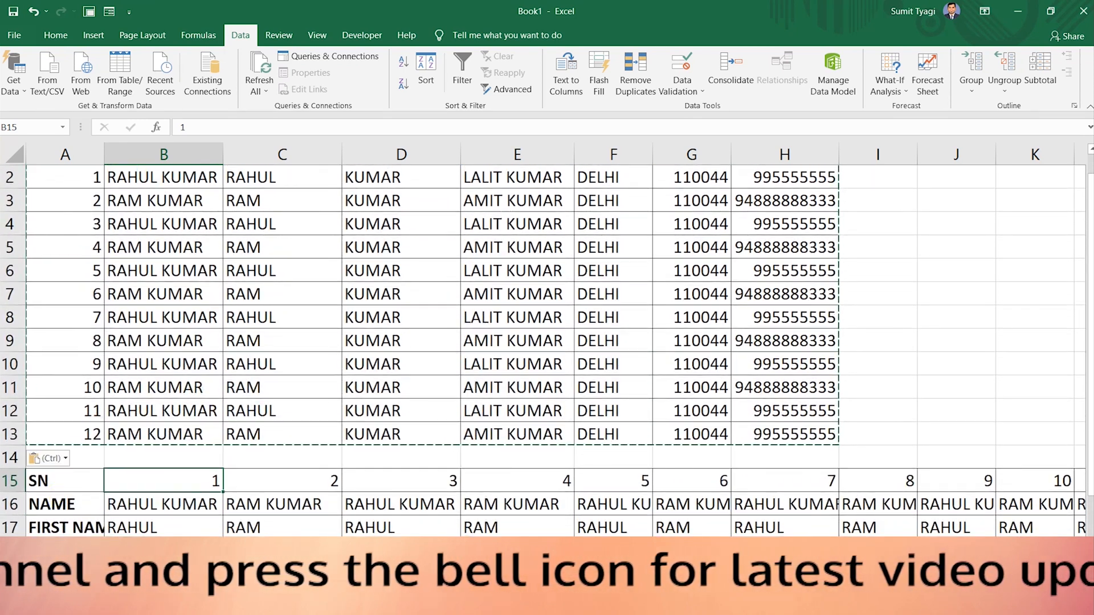
pyautogui.keyDown('ctrl'); pyautogui.scroll(-1, 60, 490); pyautogui.keyUp('ctrl')
pyautogui.keyDown('ctrl'); pyautogui.scroll(-1, 764, 488); pyautogui.keyUp('ctrl')
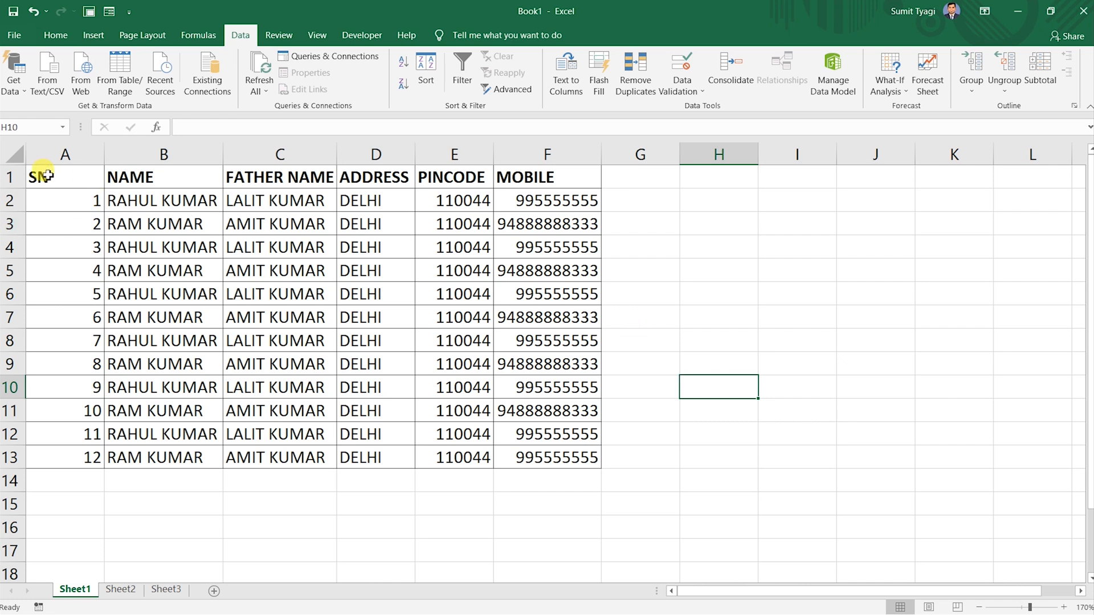
pyautogui.click(168, 204)
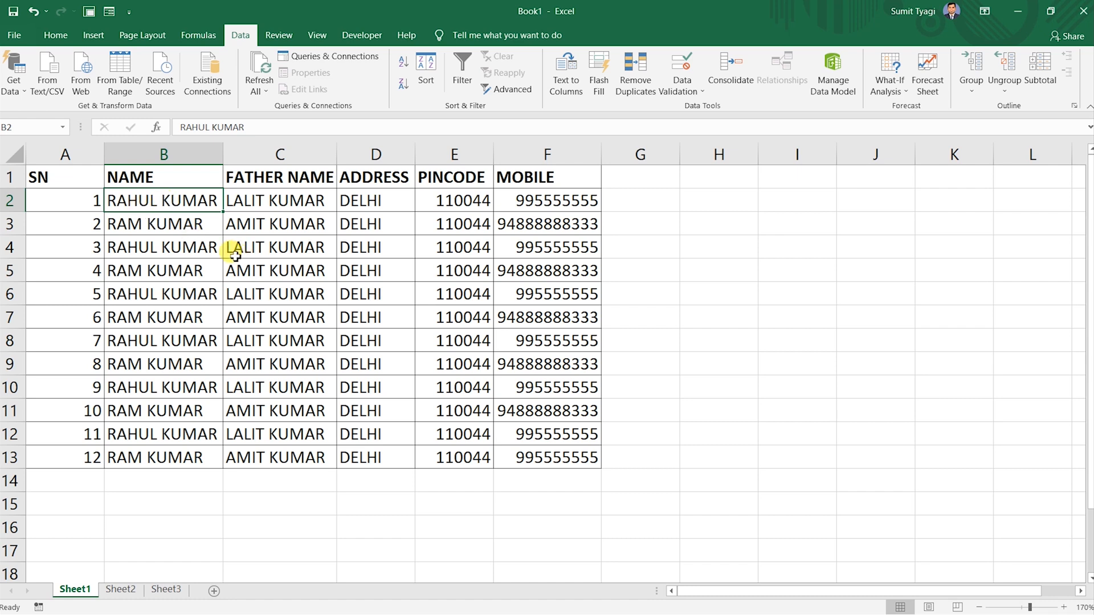
pyautogui.click(8, 201)
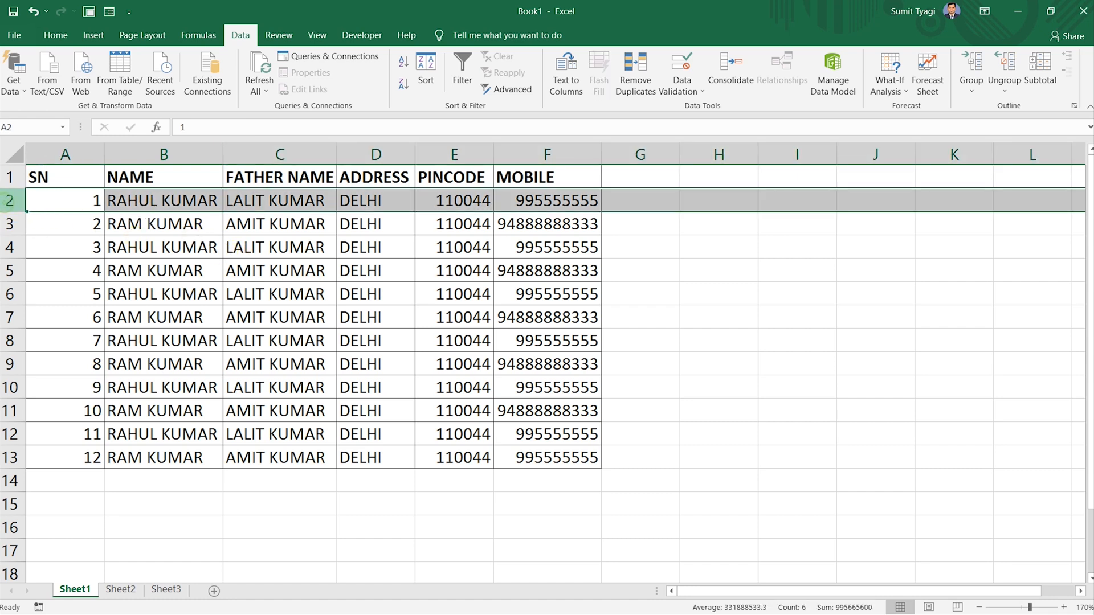
pyautogui.hotkey('ctrl', 'c')
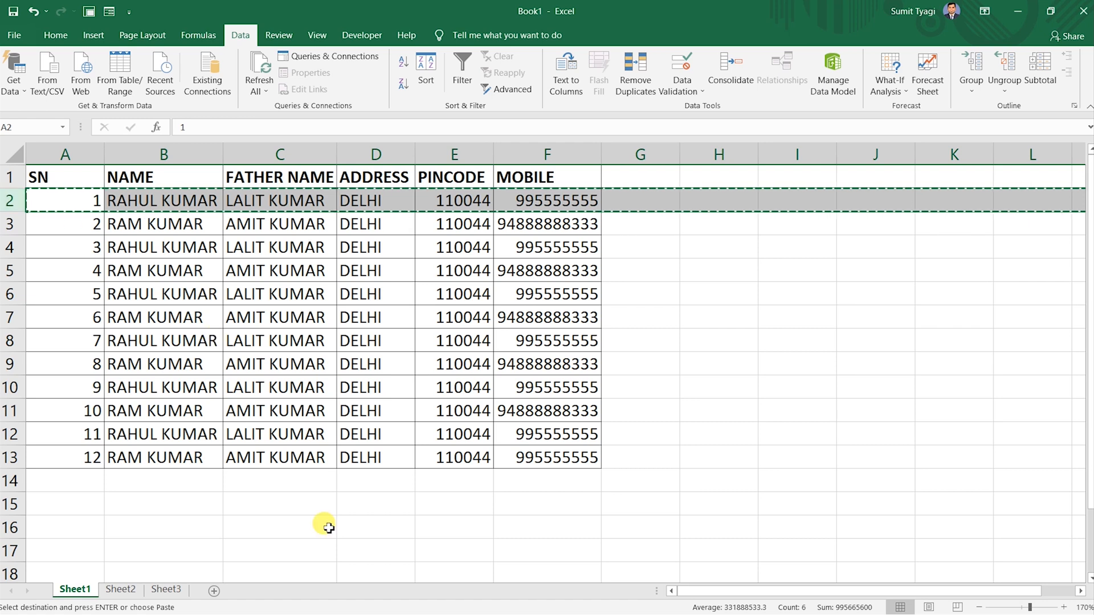
pyautogui.click(171, 497)
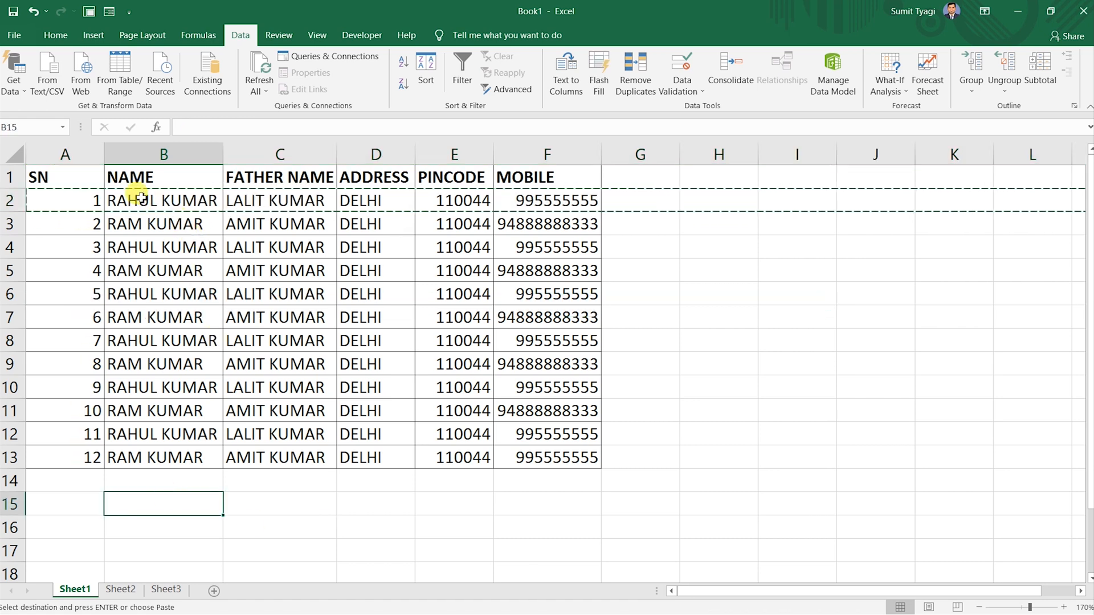
pyautogui.click(65, 191)
pyautogui.doubleClick(50, 177)
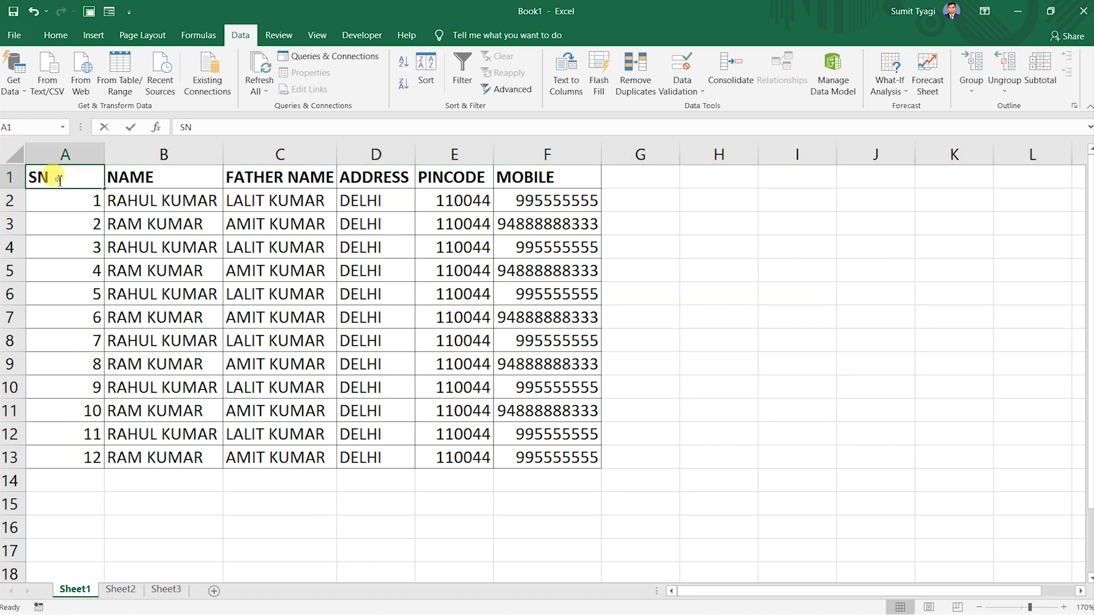
pyautogui.click(183, 178)
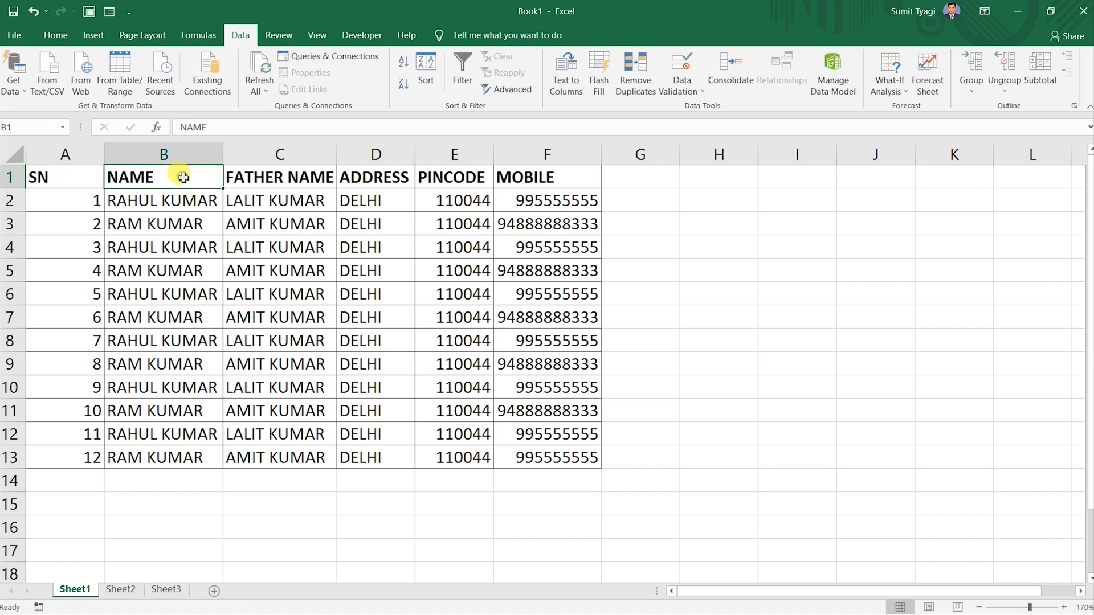
pyautogui.click(81, 178)
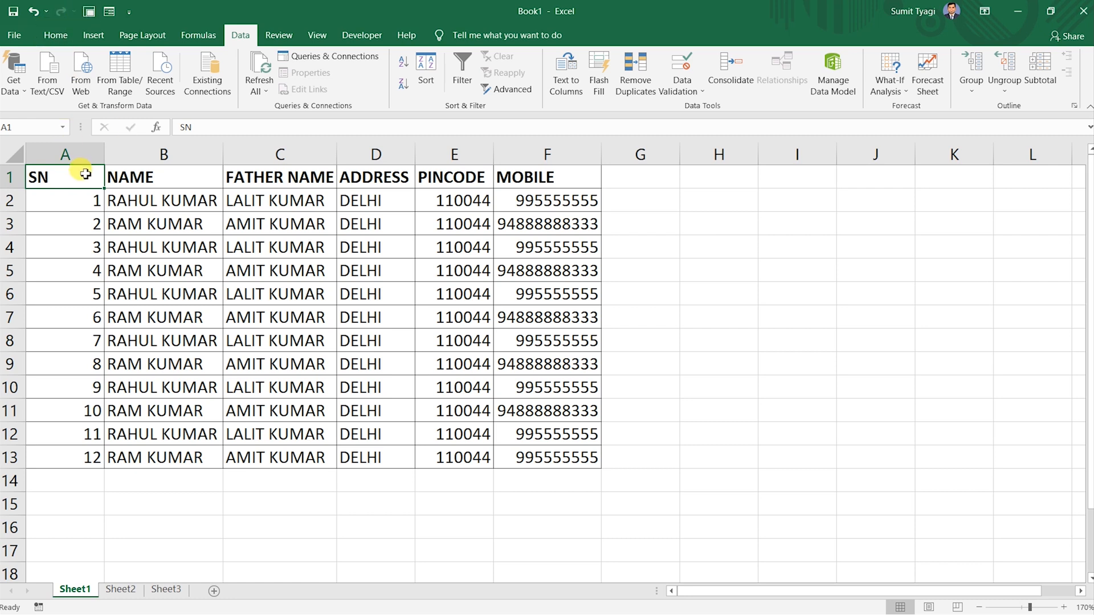
pyautogui.click(56, 36)
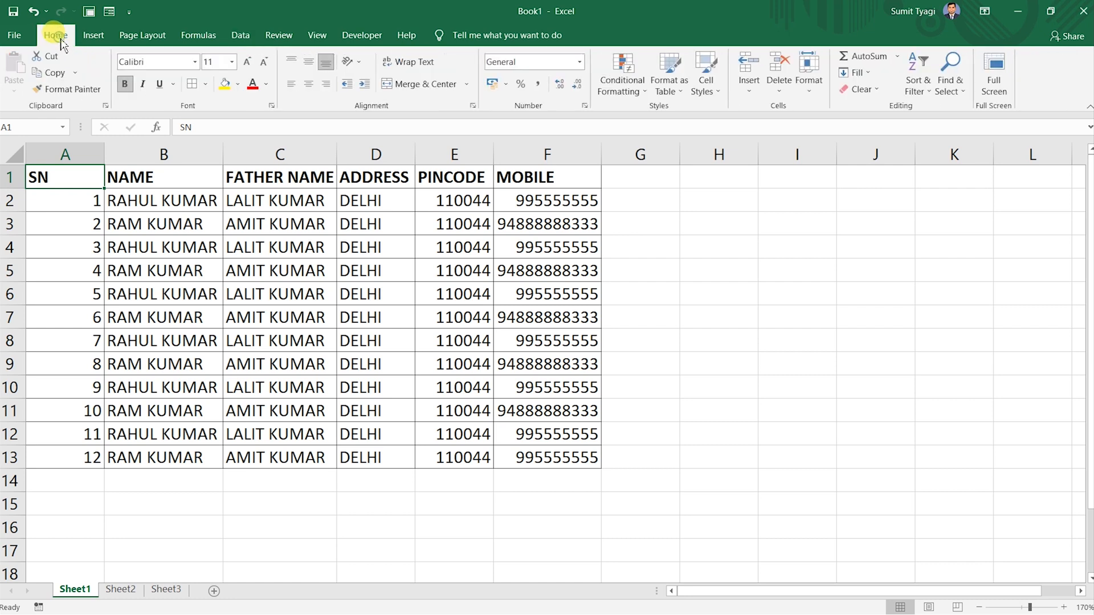
pyautogui.click(924, 92)
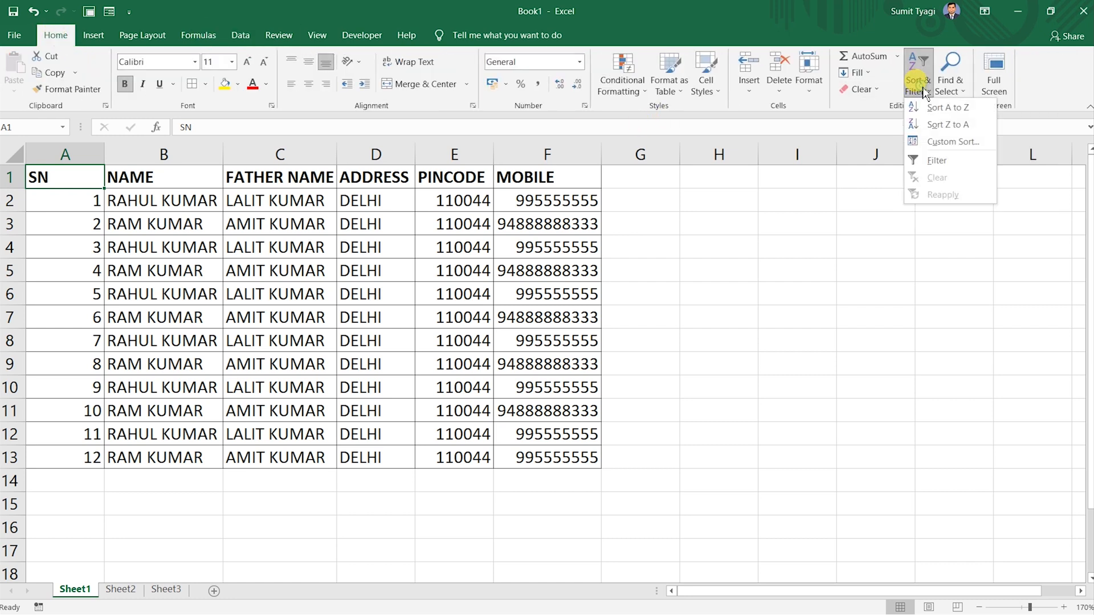
pyautogui.click(932, 162)
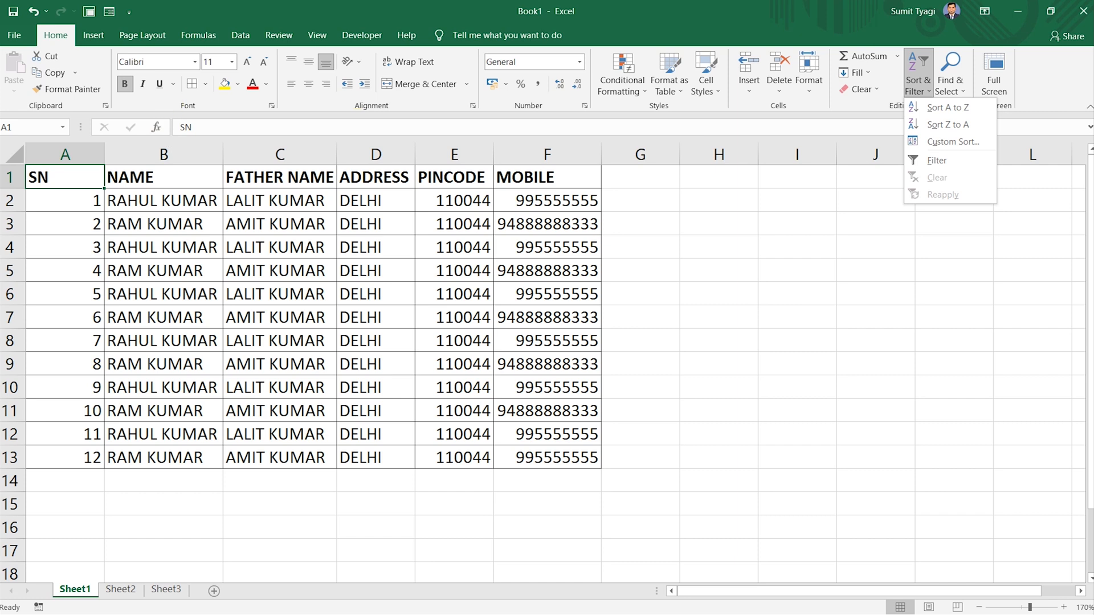
pyautogui.click(238, 35)
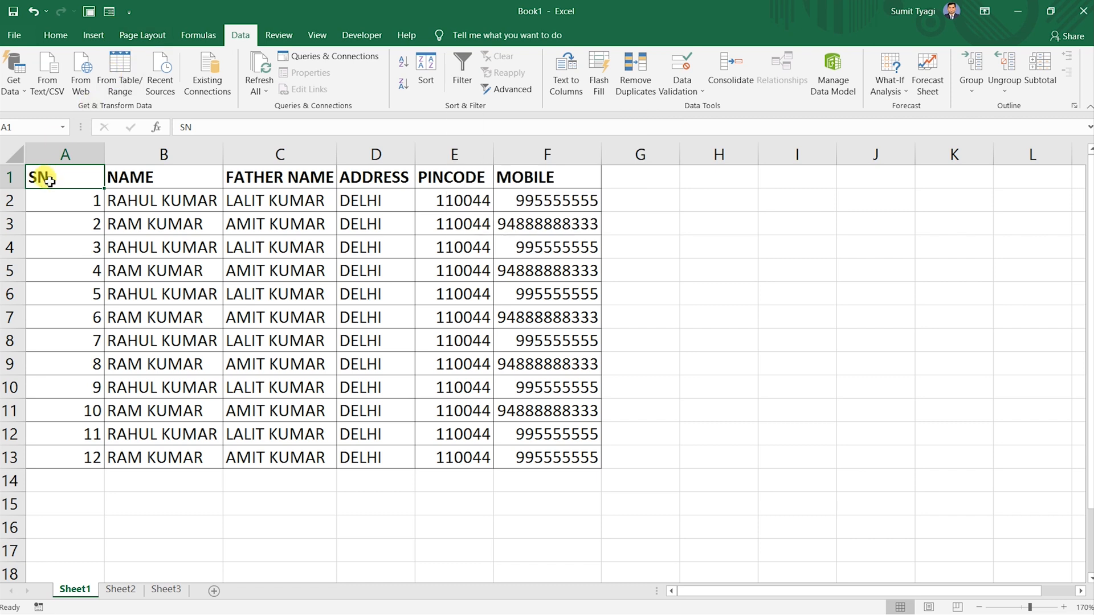
pyautogui.hotkey('ctrl', 'shift', 'l')
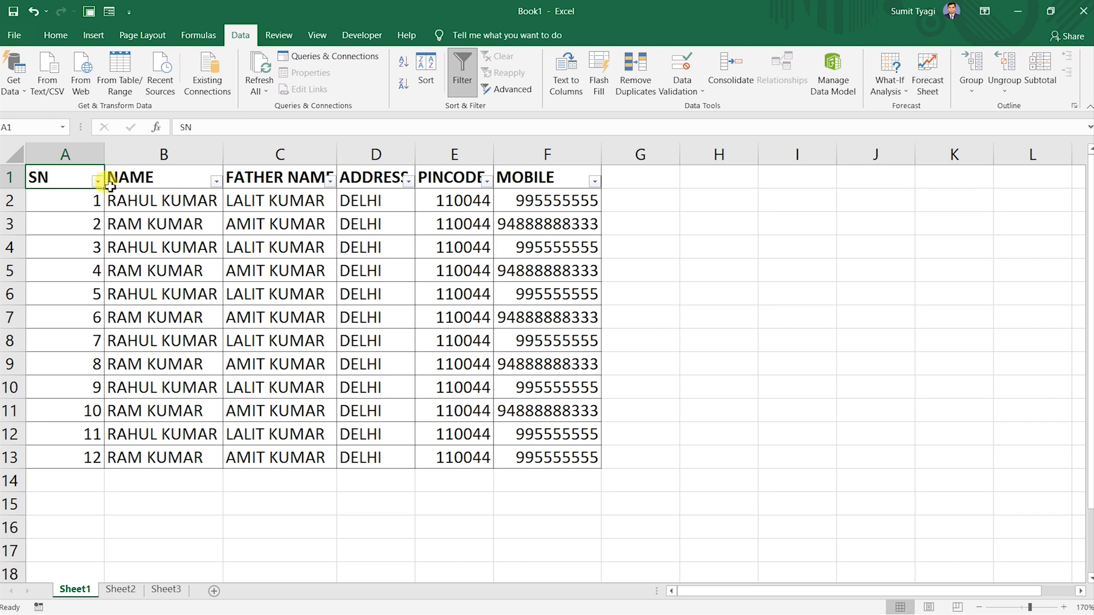
pyautogui.click(139, 179)
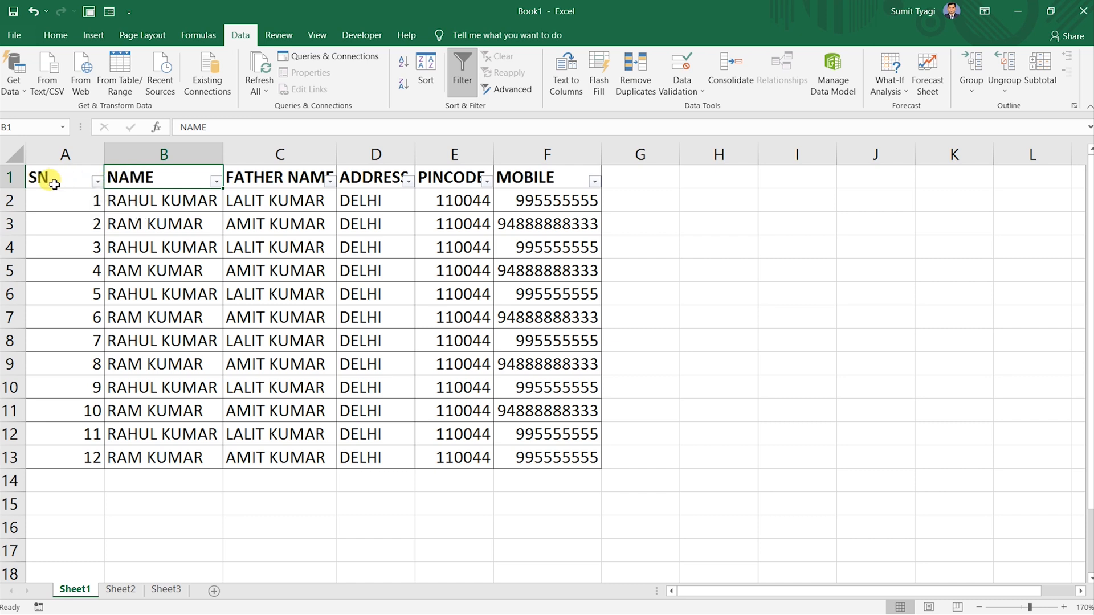
pyautogui.click(98, 181)
pyautogui.click(96, 179)
pyautogui.click(215, 181)
pyautogui.click(216, 182)
pyautogui.click(216, 182)
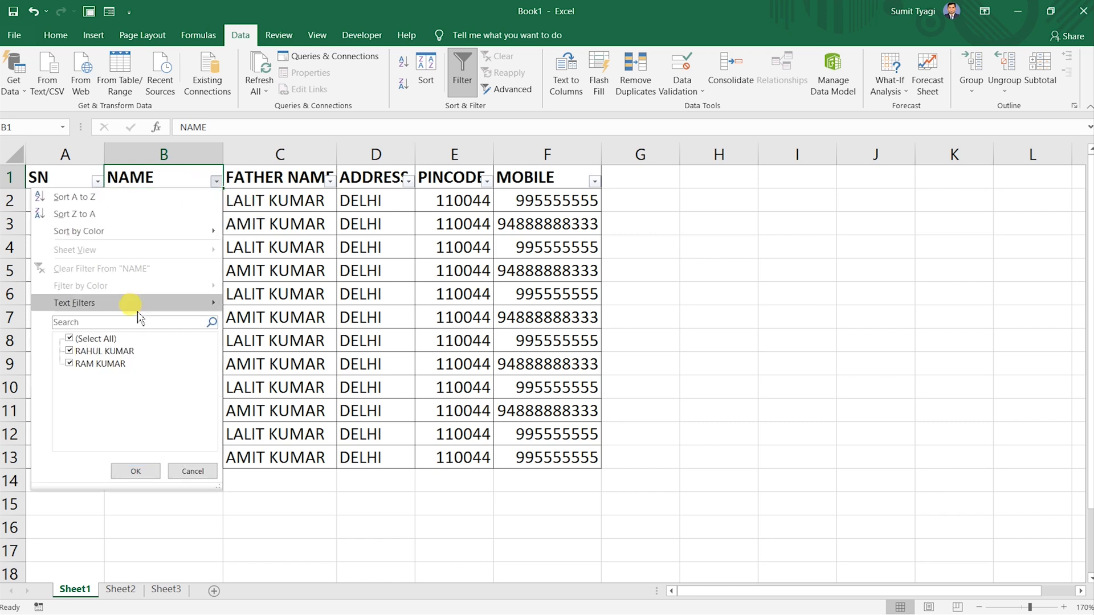
pyautogui.click(87, 364)
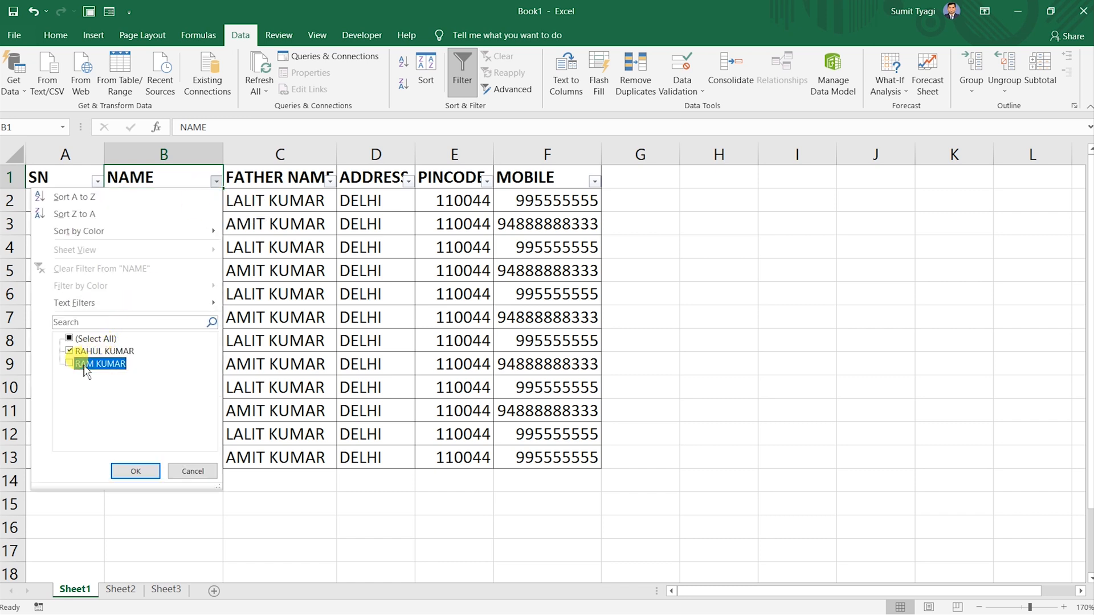
pyautogui.click(135, 473)
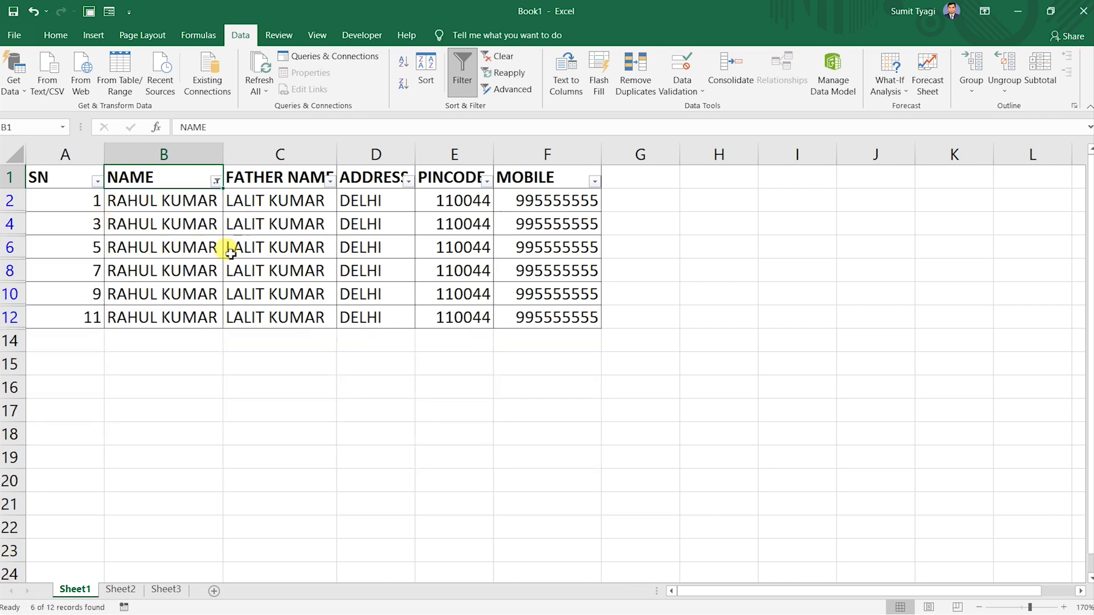
pyautogui.moveTo(42, 188); pyautogui.dragTo(575, 317)
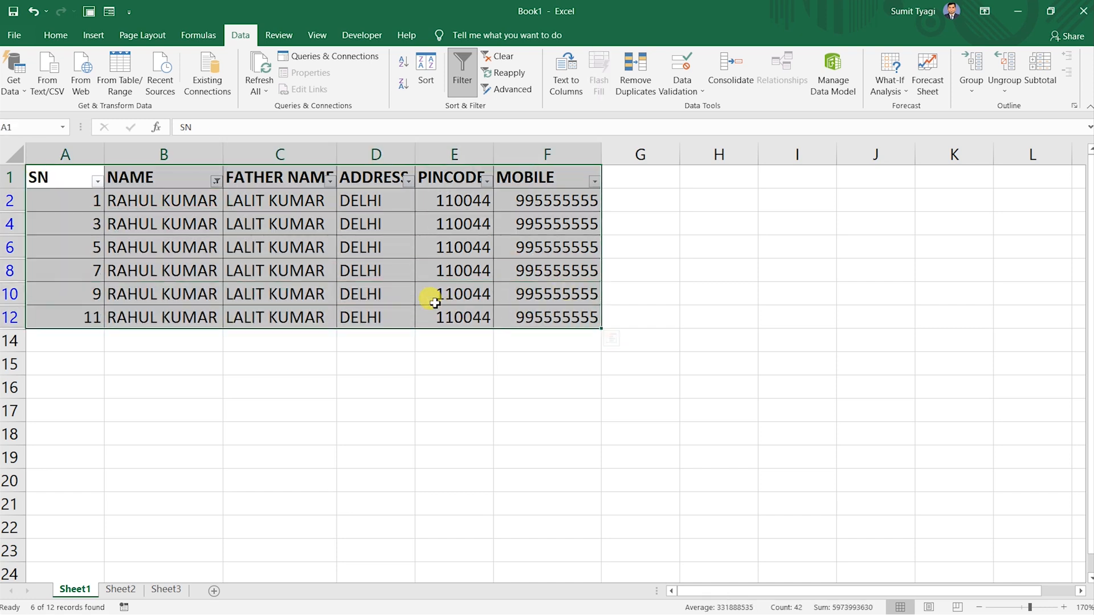
pyautogui.click(436, 346)
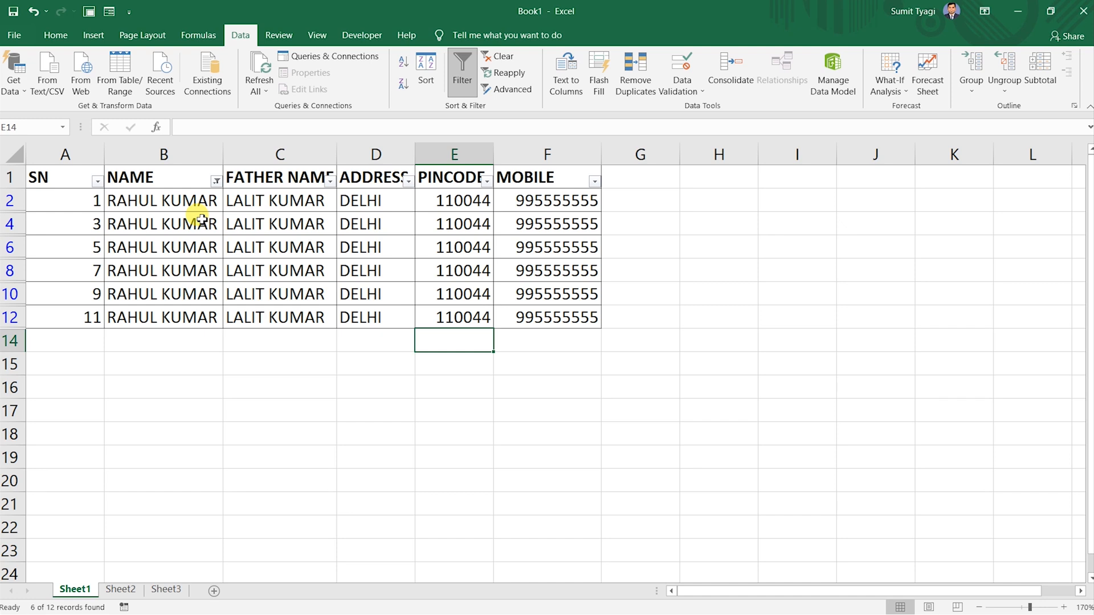
pyautogui.hotkey('ctrl', 'z')
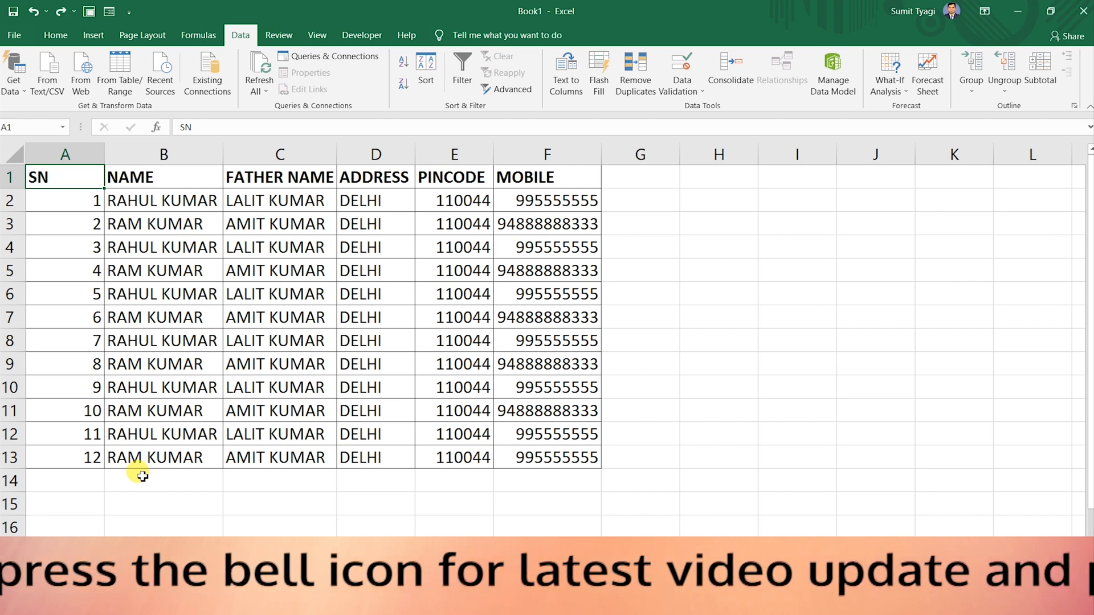
pyautogui.hotkey('ctrl', 'a')
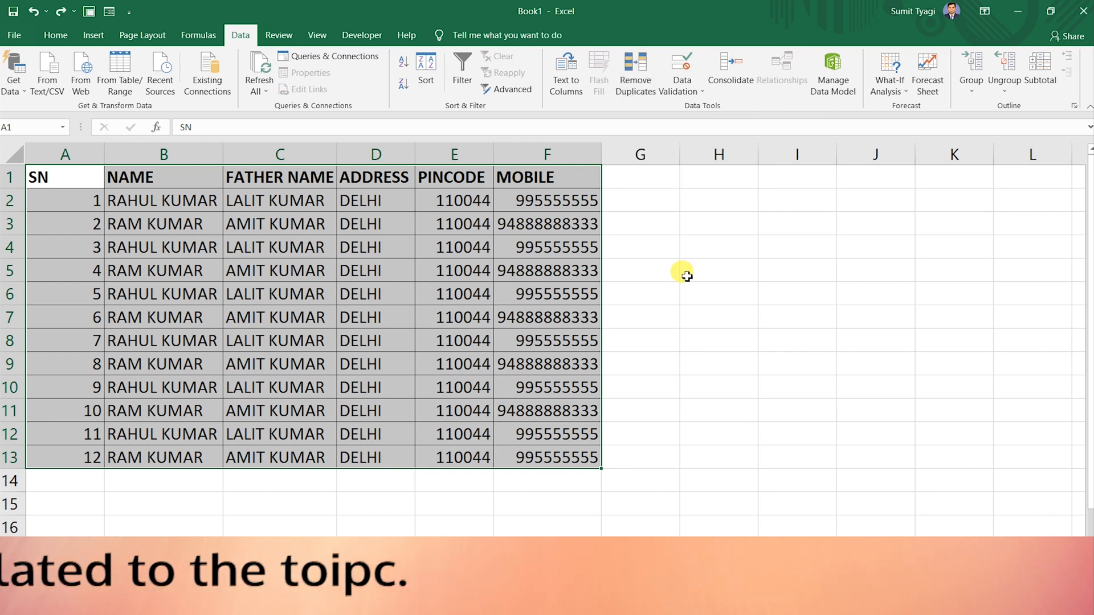
pyautogui.hotkey('ctrl', 'q')
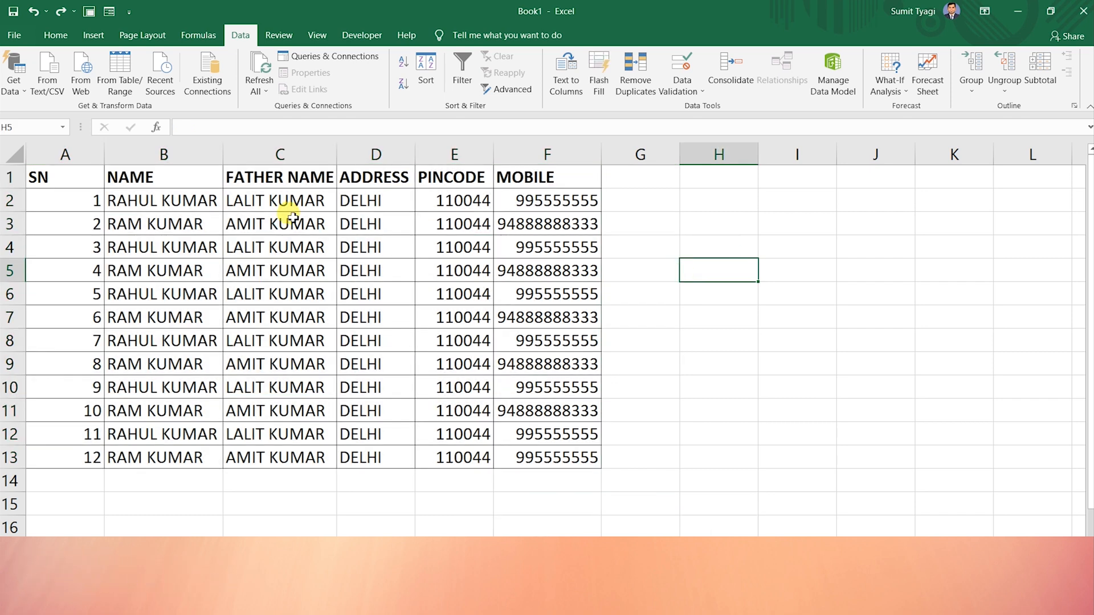
pyautogui.hotkey('alt', 'a', 'm')
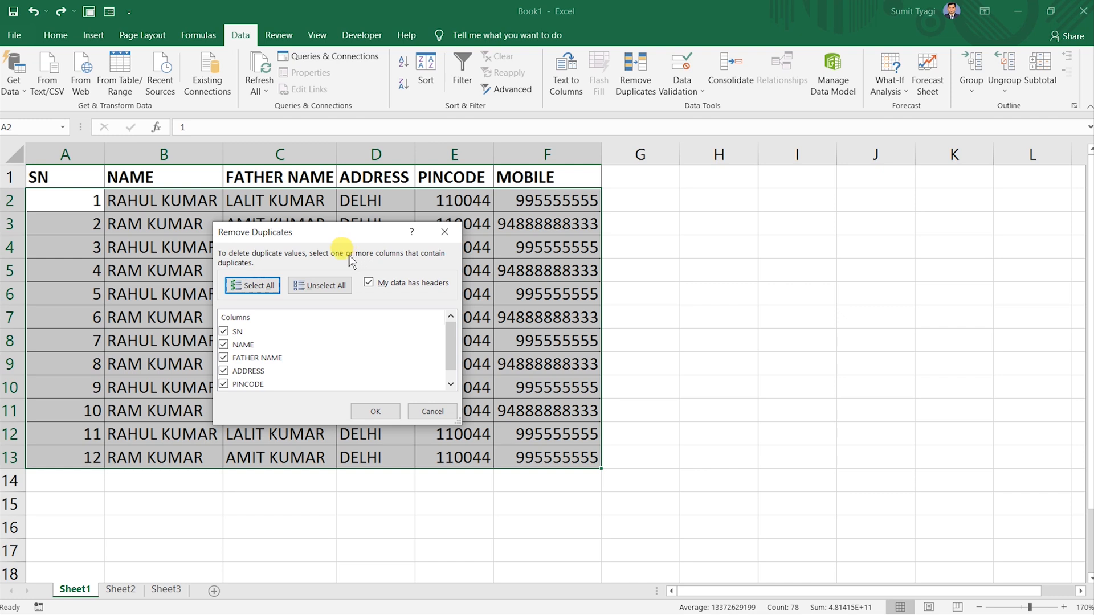
pyautogui.moveTo(264, 239); pyautogui.dragTo(293, 181)
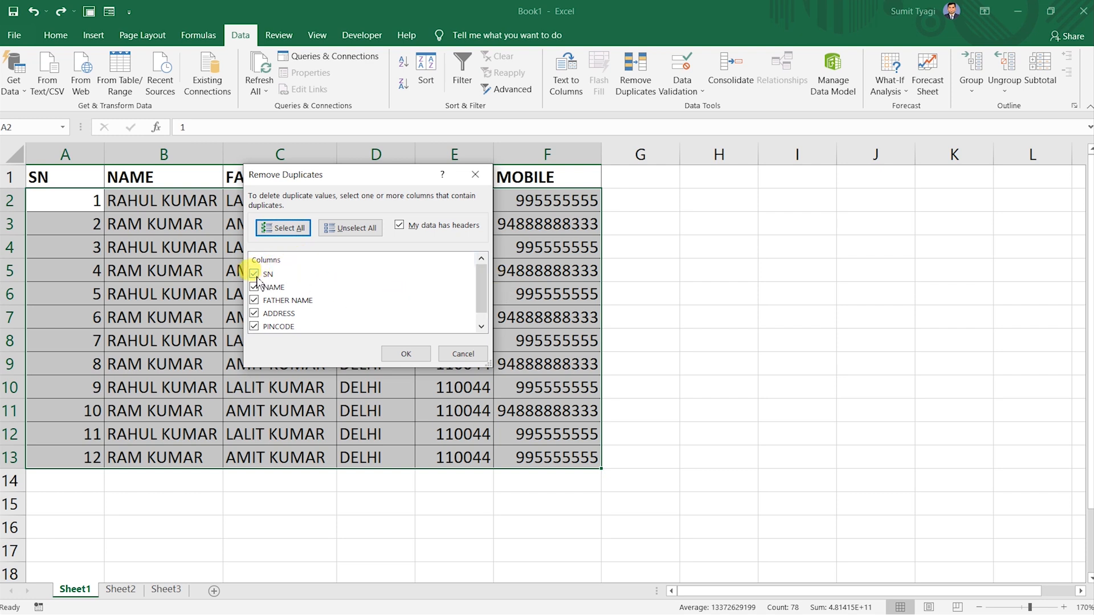
pyautogui.moveTo(346, 181); pyautogui.dragTo(317, 235)
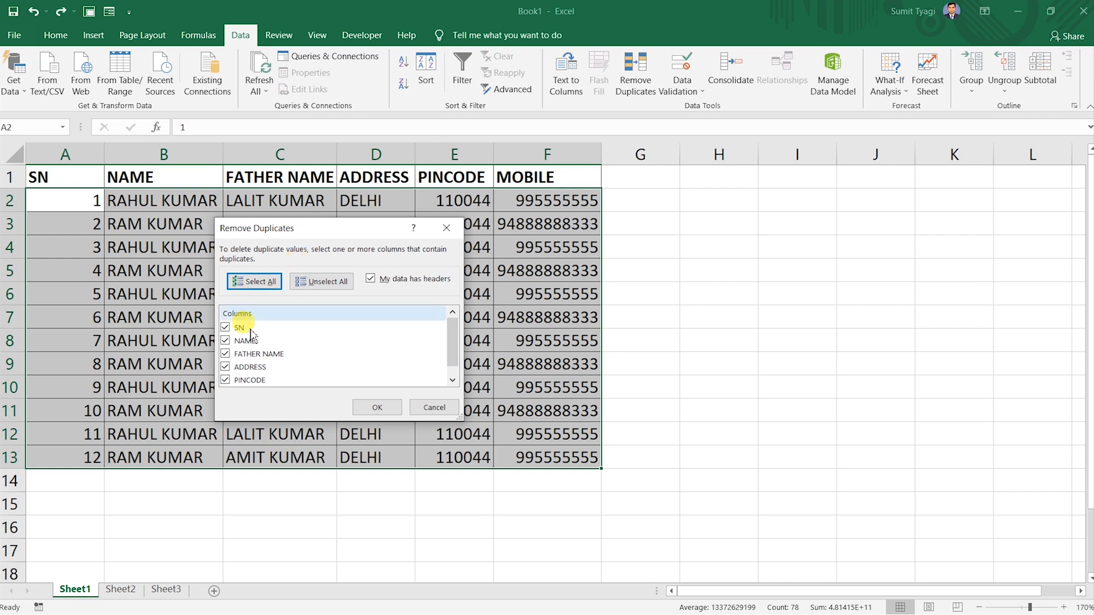
pyautogui.click(233, 328)
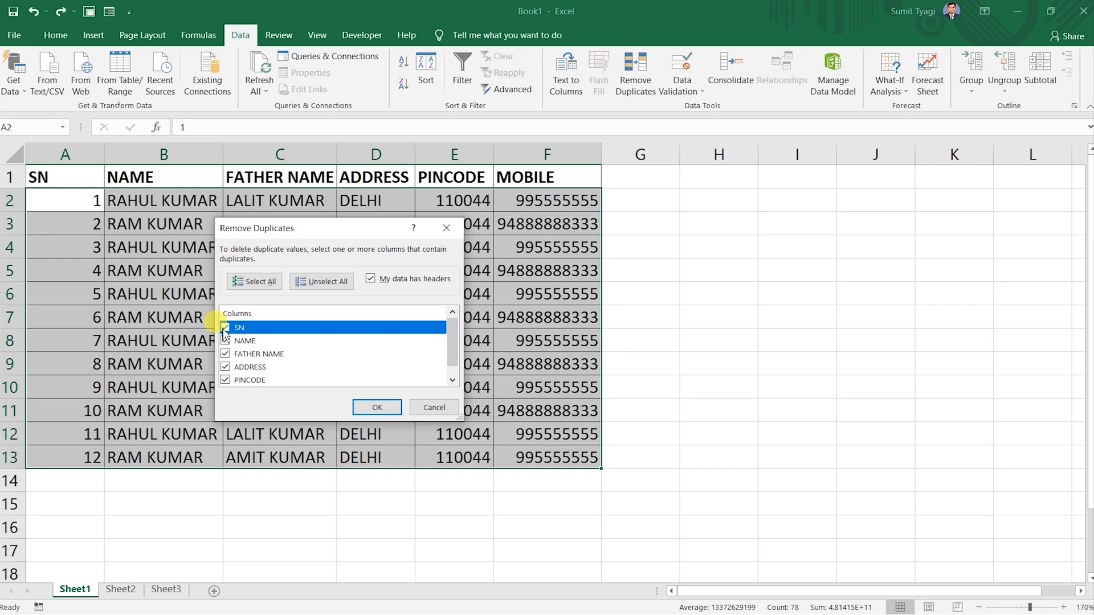
pyautogui.click(224, 329)
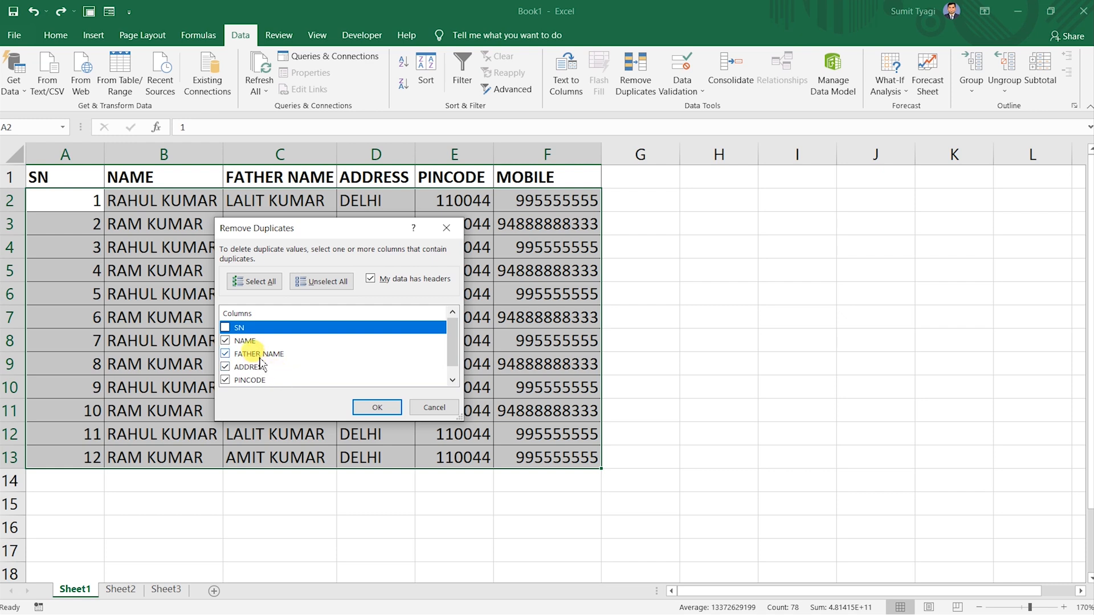
pyautogui.click(225, 354)
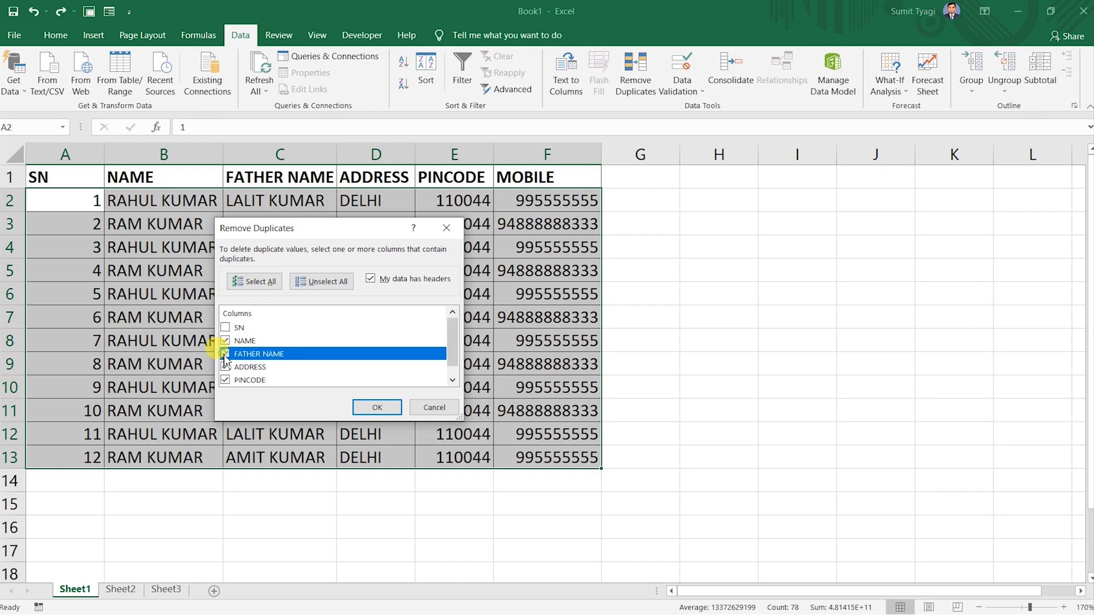
pyautogui.click(225, 368)
pyautogui.click(225, 380)
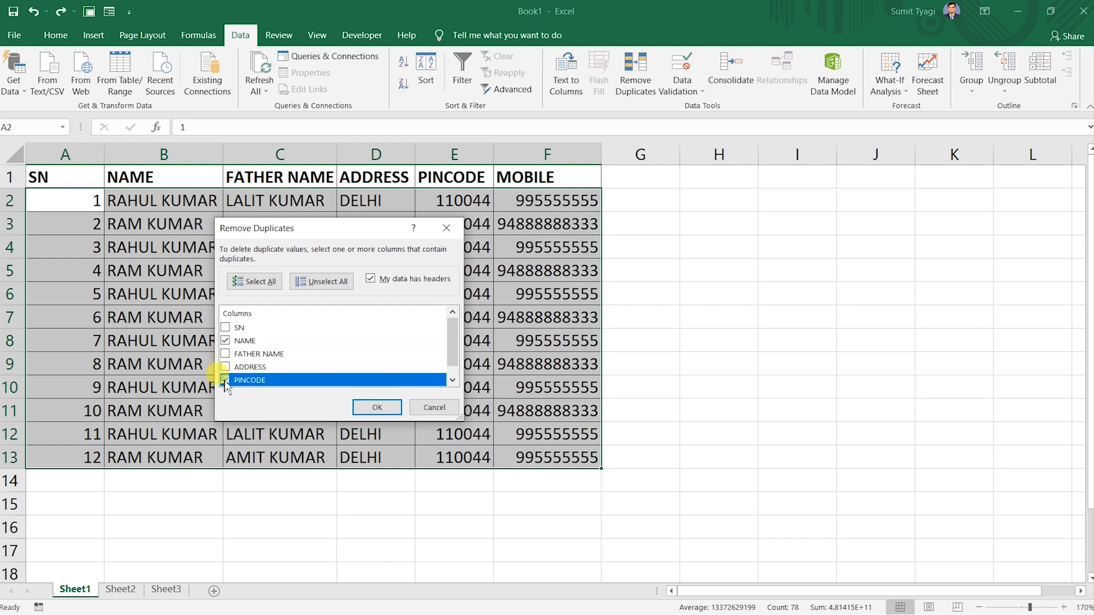
pyautogui.click(225, 386)
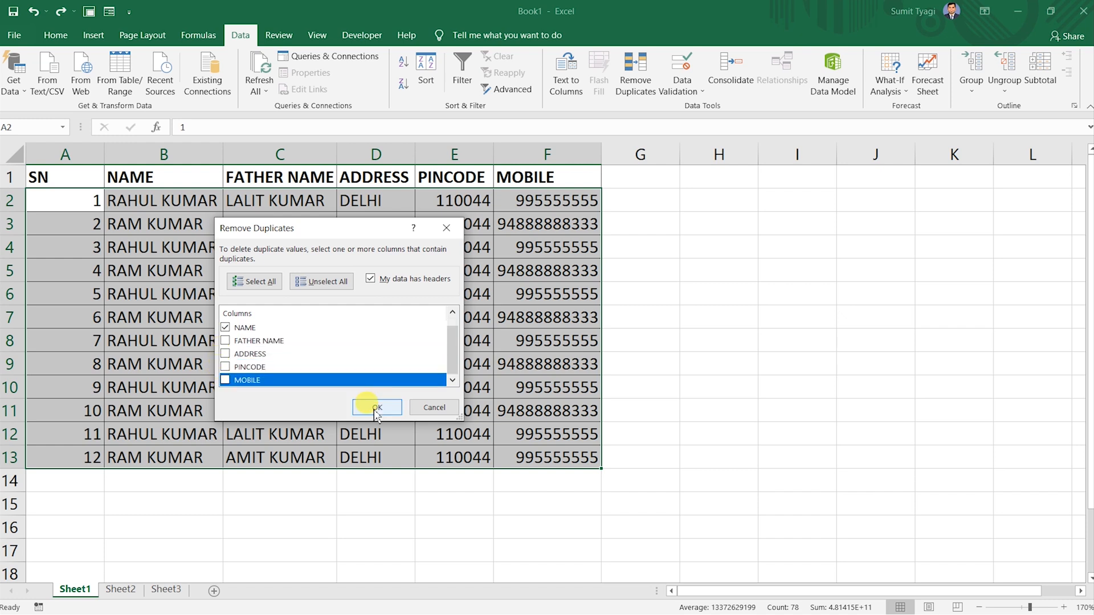
pyautogui.click(376, 408)
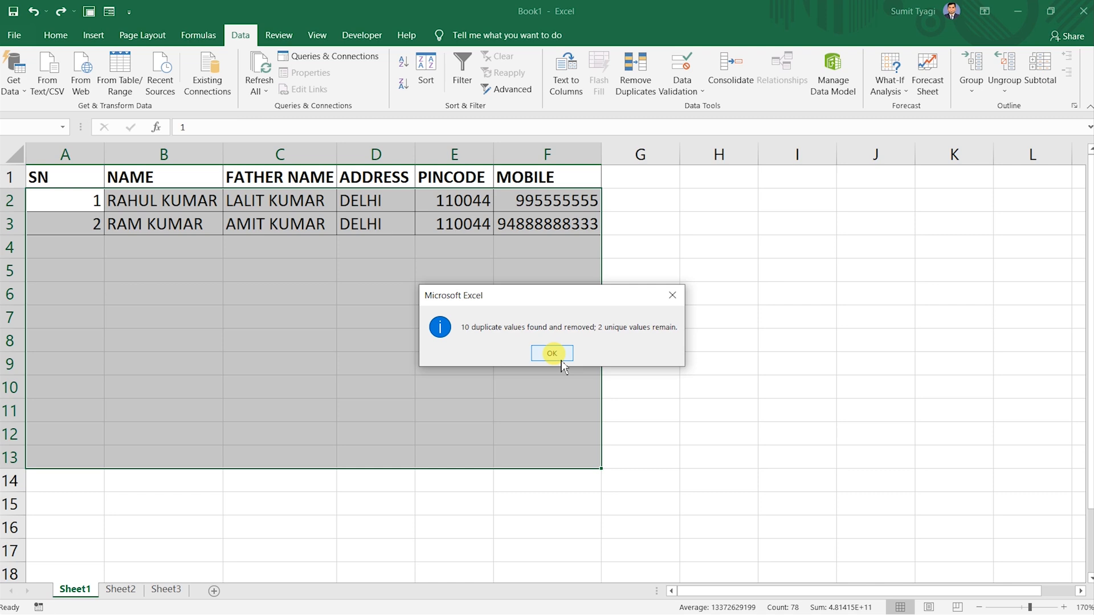
pyautogui.click(552, 354)
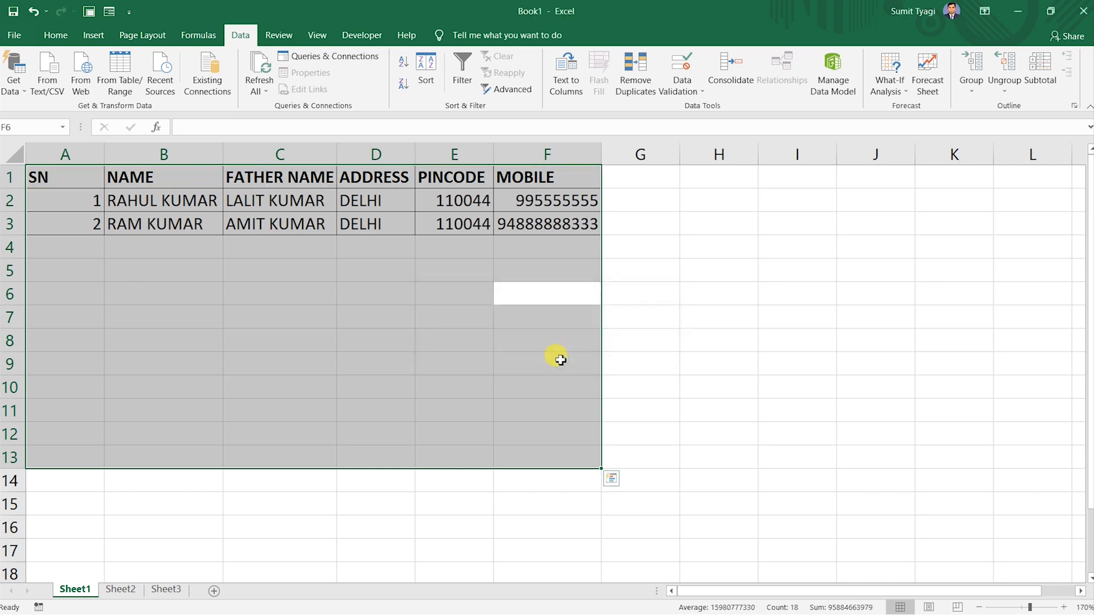
pyautogui.click(514, 346)
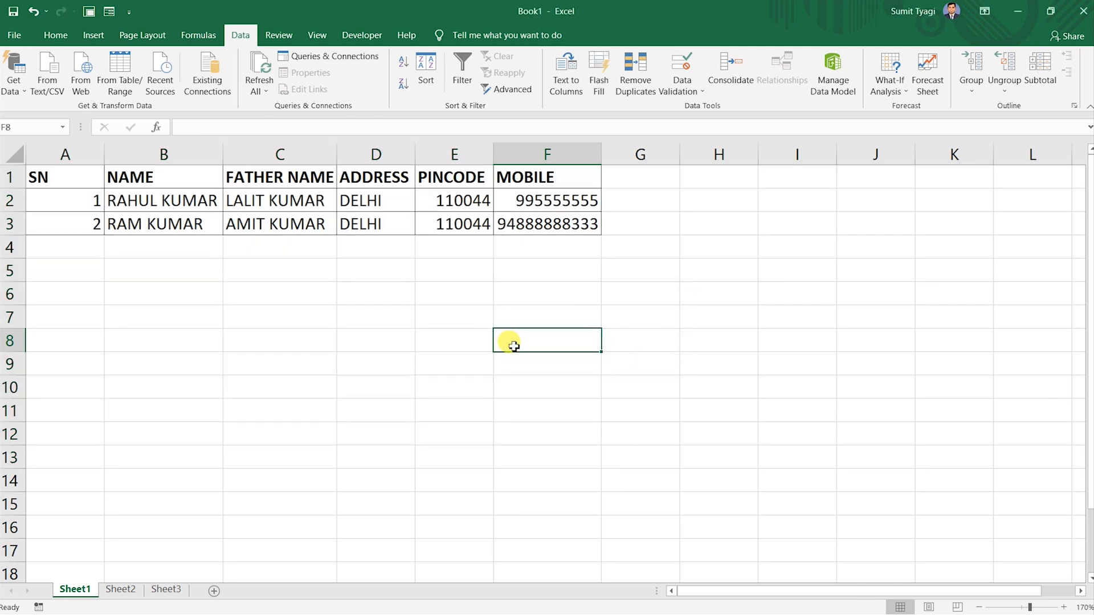
pyautogui.hotkey('ctrl', 'z')
pyautogui.click(302, 265)
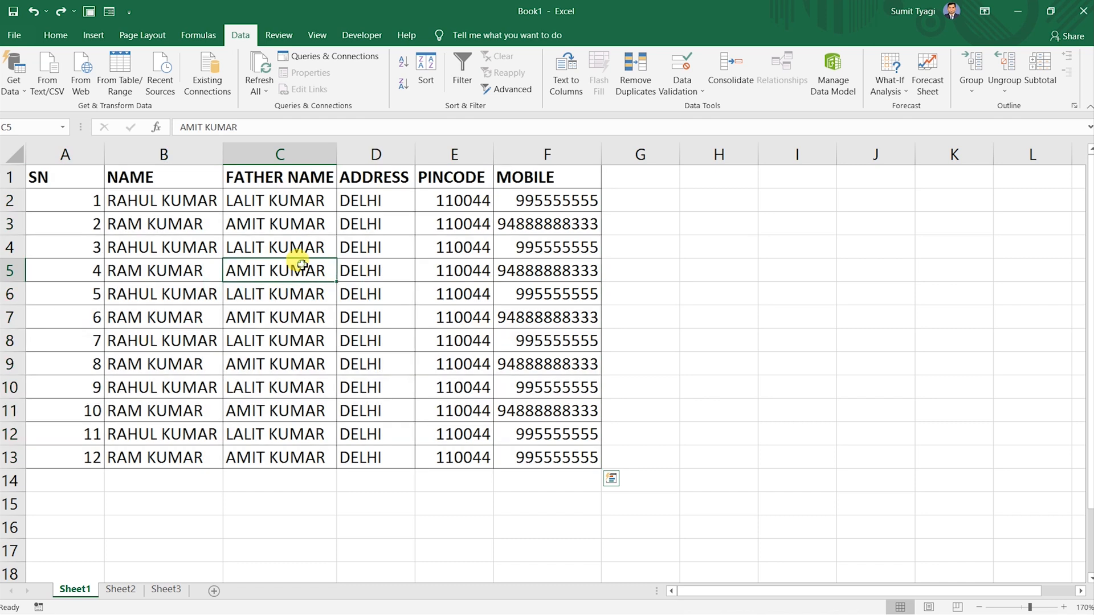
pyautogui.click(746, 343)
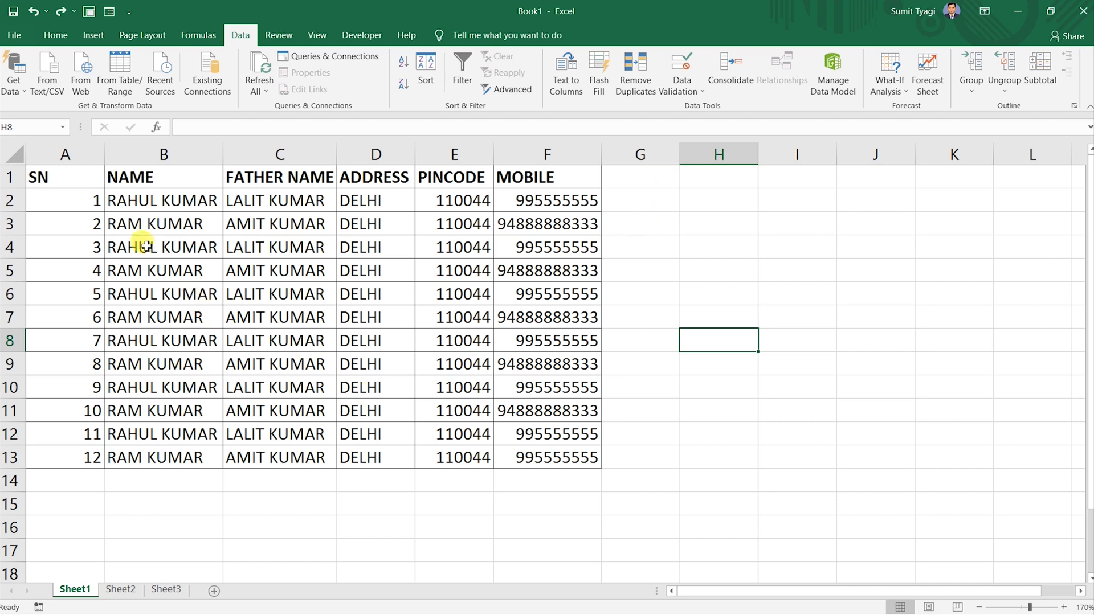
pyautogui.click(94, 459)
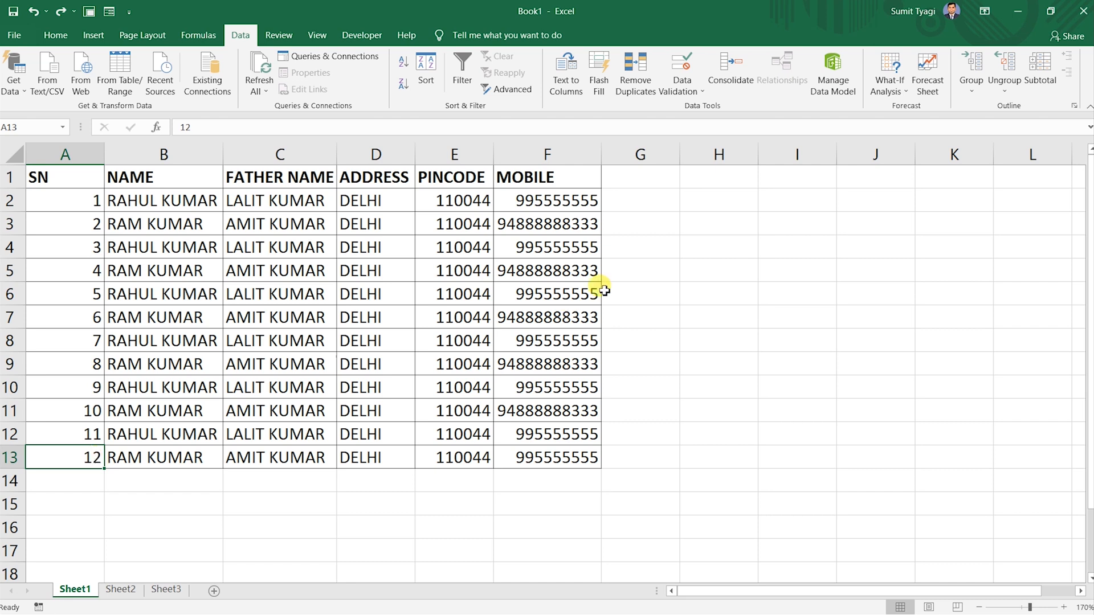
pyautogui.click(815, 231)
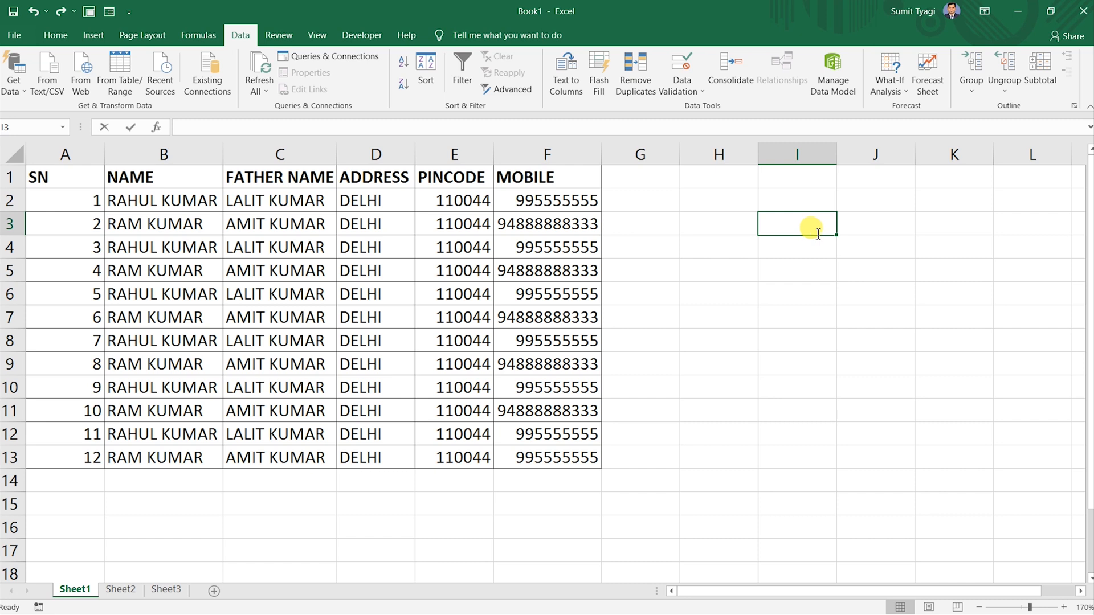
# Enter the branch names MOHAN ESTATE, KAROL BAGH and OKHLA in I3:I5.
pyautogui.write('MAHA')
pyautogui.press('BackSpace')
pyautogui.press('BackSpace')
pyautogui.press('BackSpace')
pyautogui.press('BackSpace')
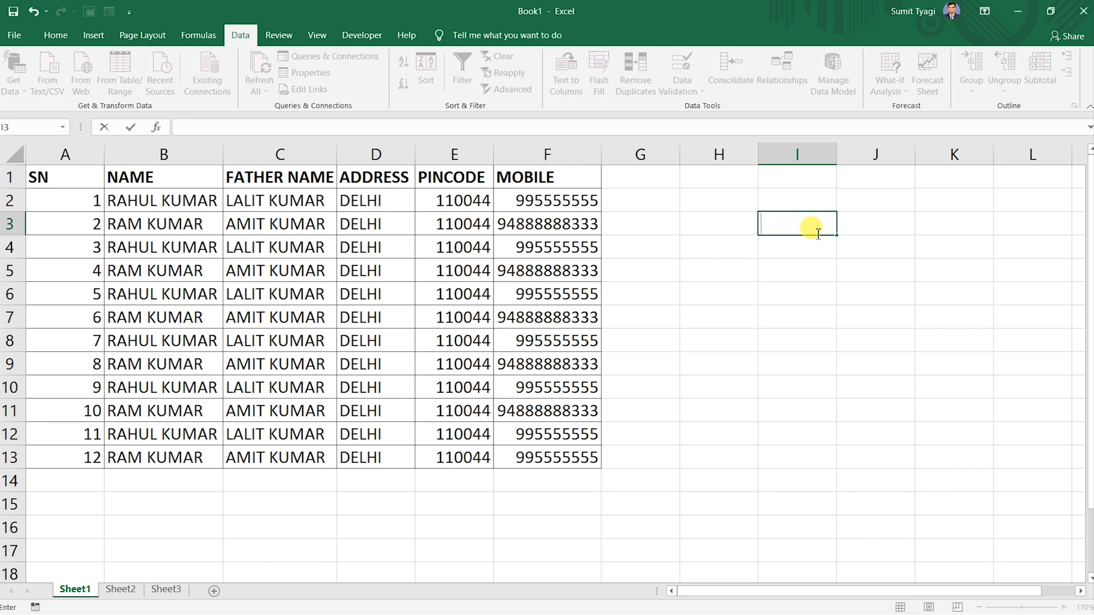
pyautogui.write('MOHAN EST')
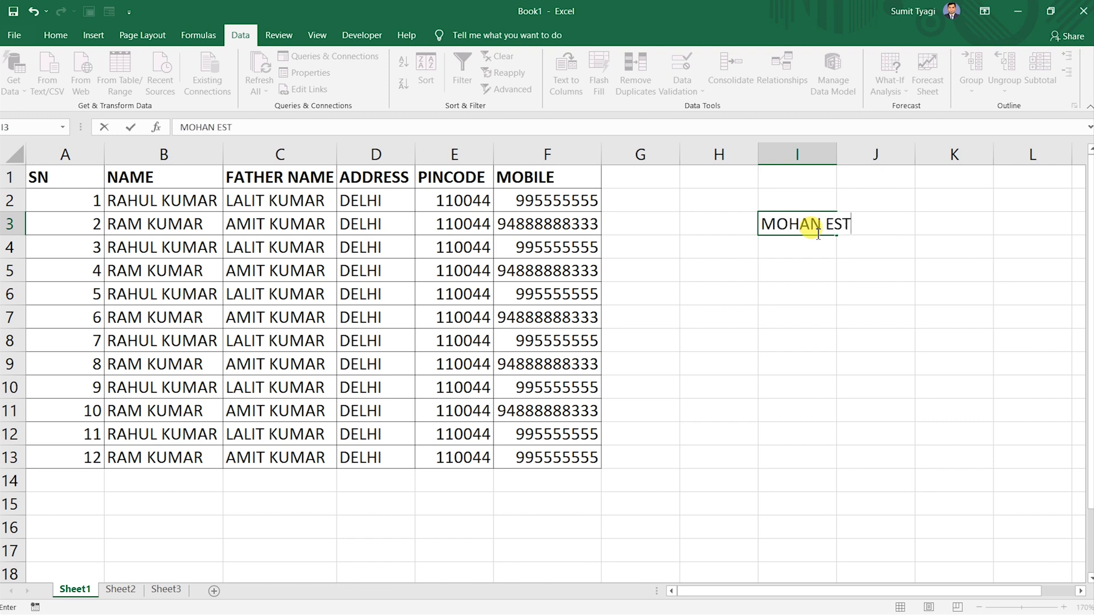
pyautogui.write('ATE')
pyautogui.press('Return')
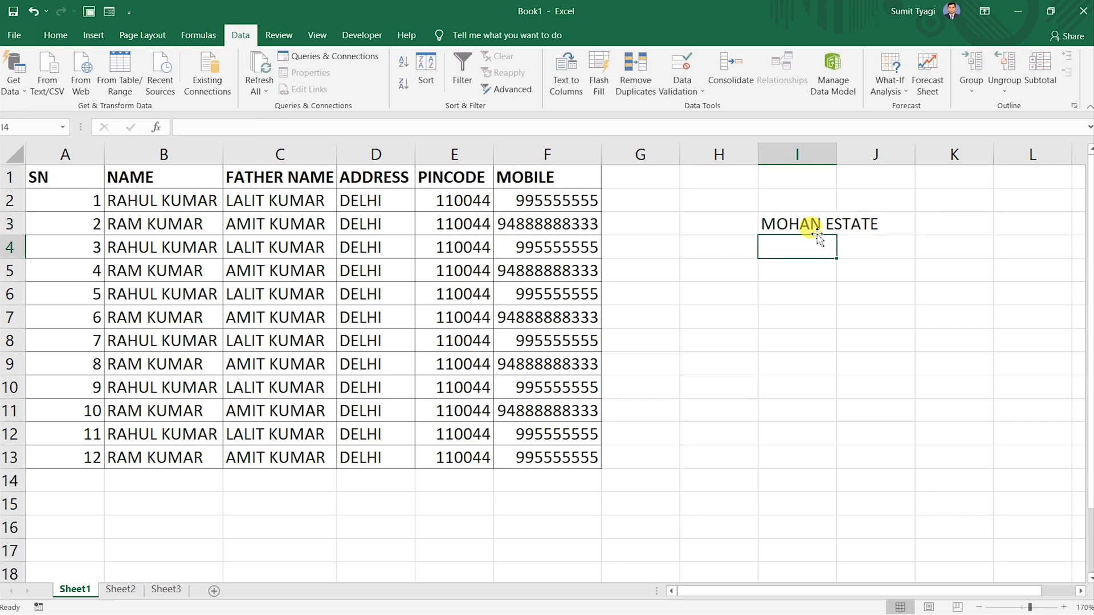
pyautogui.write('KRAOL')
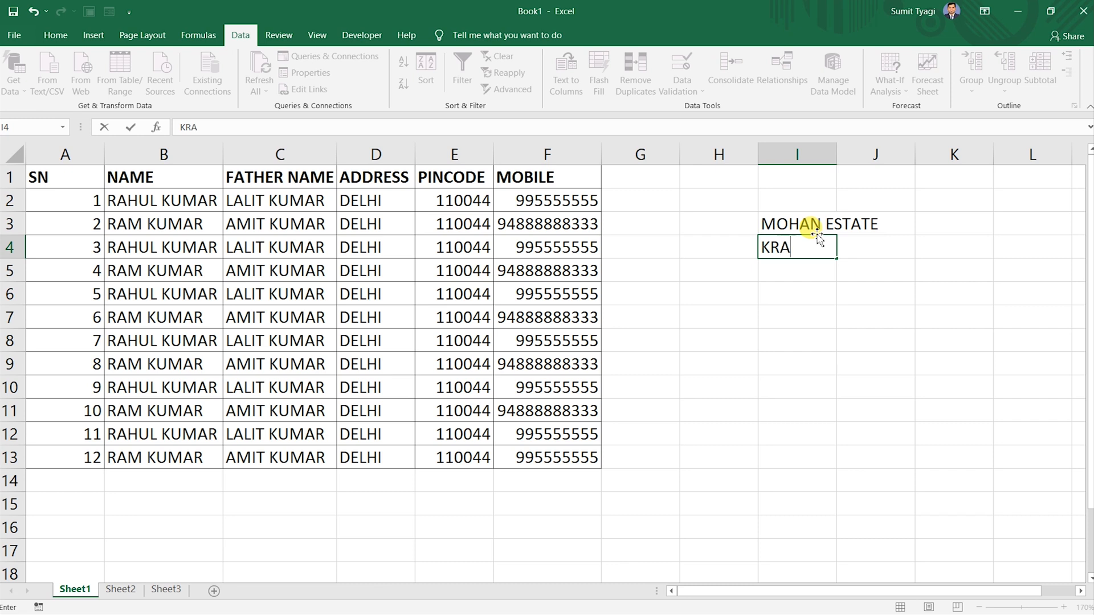
pyautogui.press('BackSpace')
pyautogui.press('BackSpace')
pyautogui.press('BackSpace')
pyautogui.press('BackSpace')
pyautogui.press('BackSpace')
pyautogui.write('KAROL BAGH')
pyautogui.press('Return')
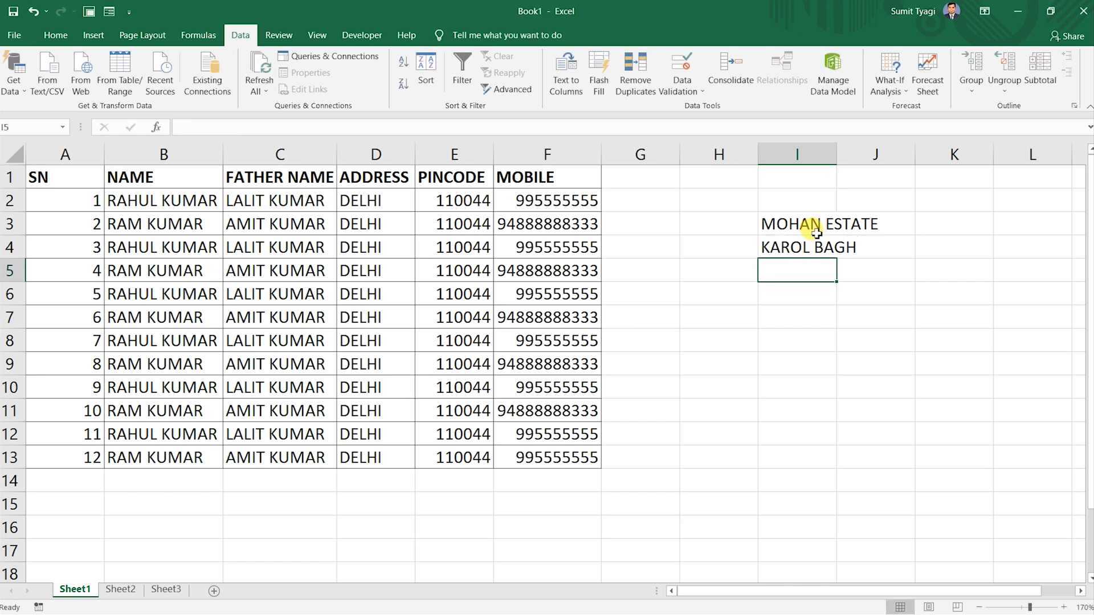
pyautogui.write('OKHLA')
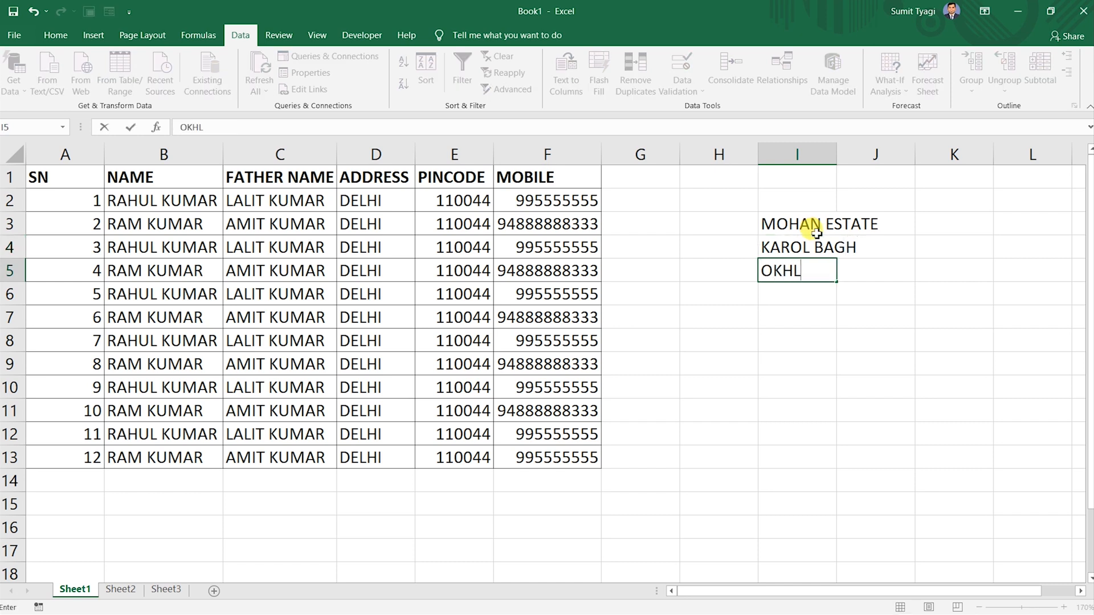
pyautogui.press('Return')
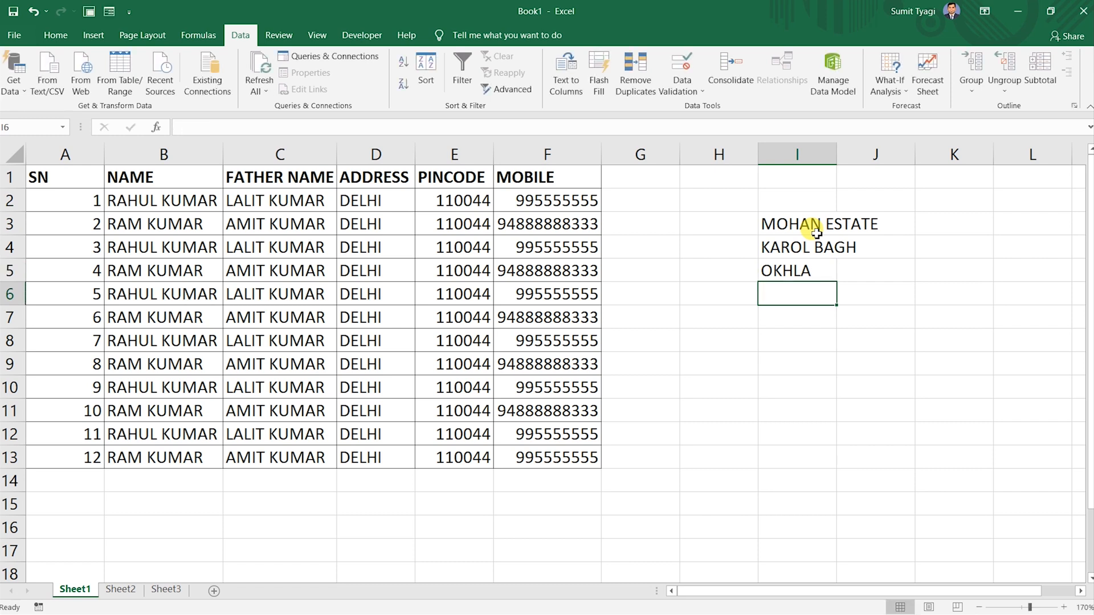
# Add a BRANCH heading in G1 with OKHLA and KAROL BAGH in G2:G3.
pyautogui.click(625, 177)
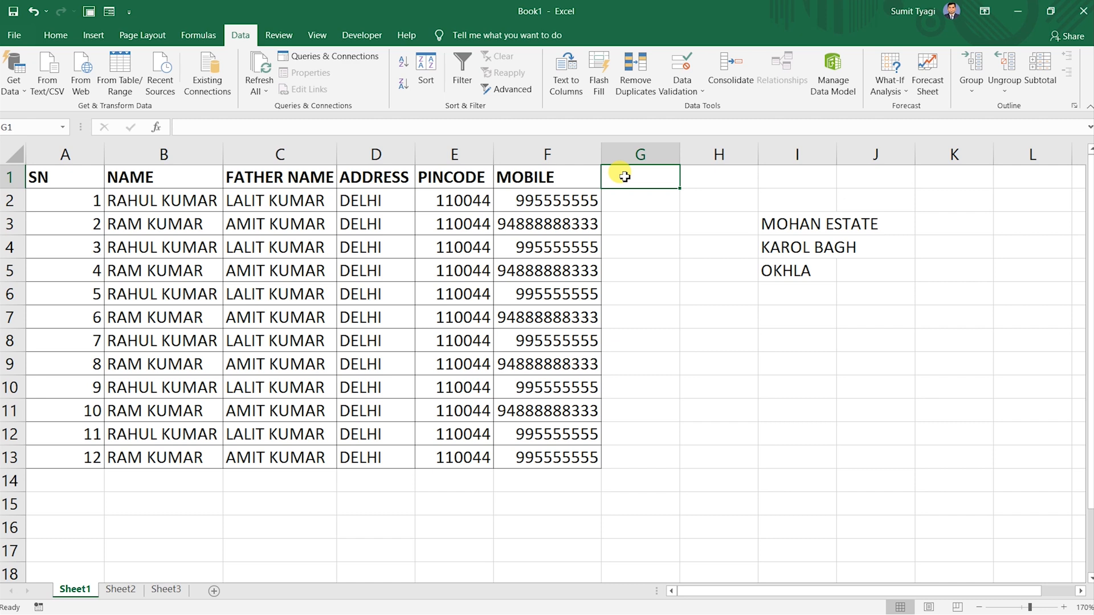
pyautogui.write('BRANCH')
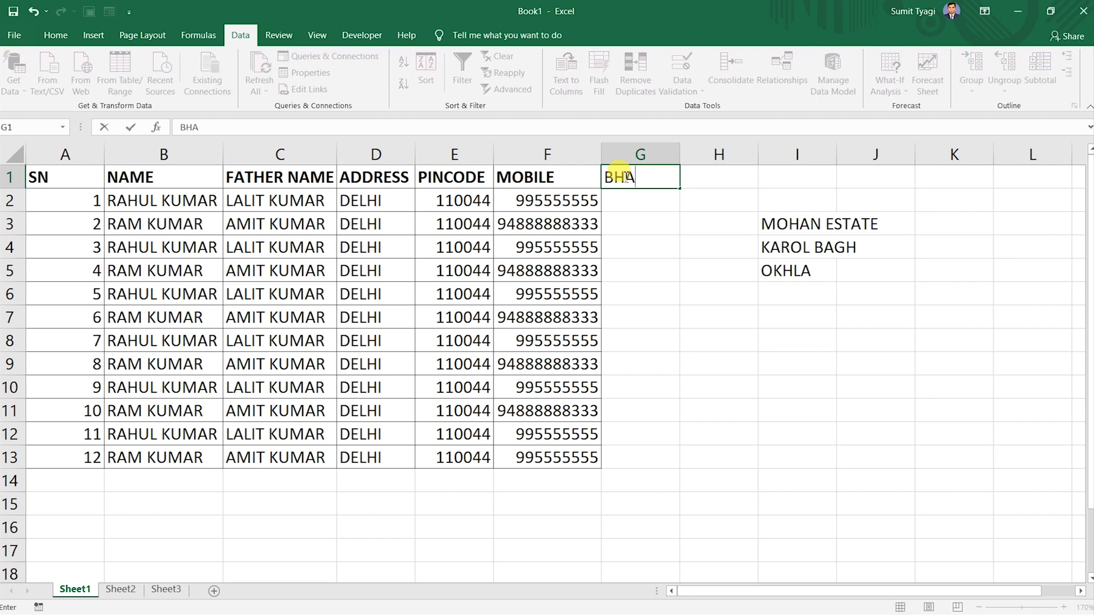
pyautogui.press('Return')
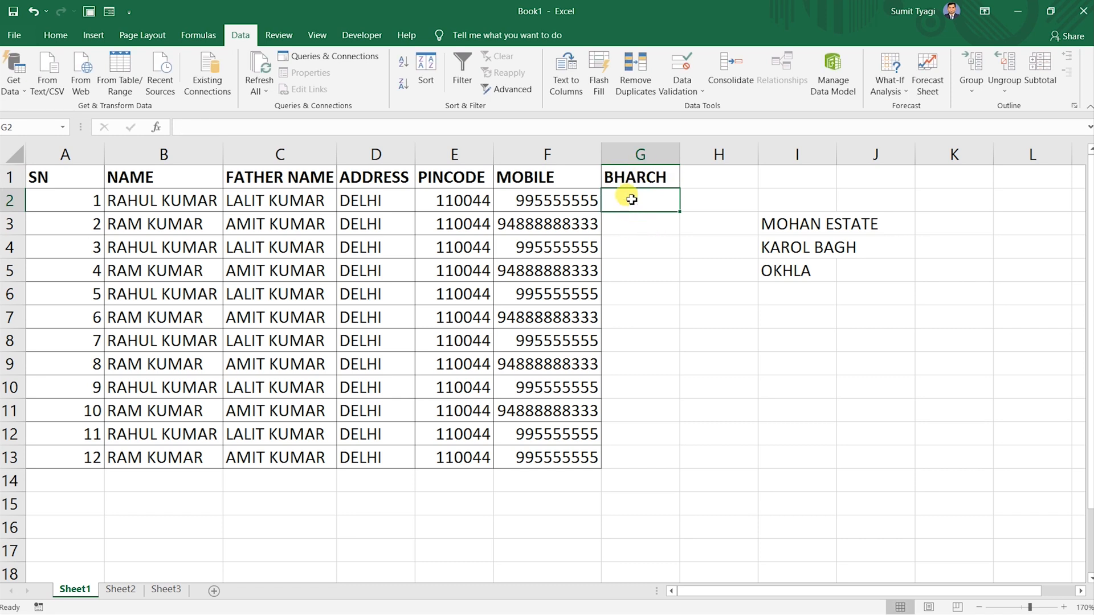
pyautogui.write('OKHLA')
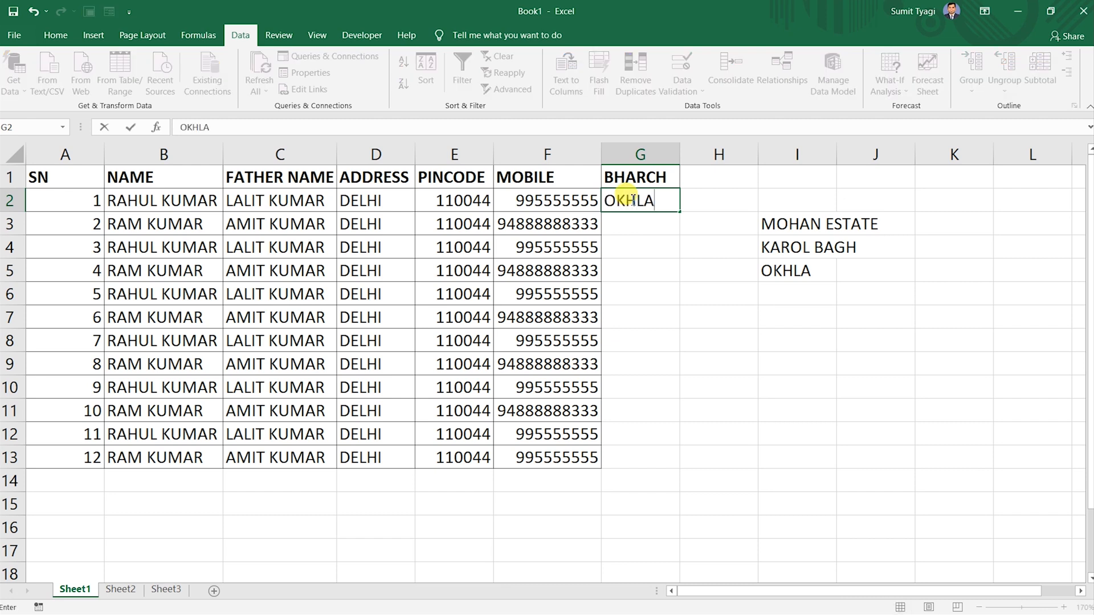
pyautogui.press('Return')
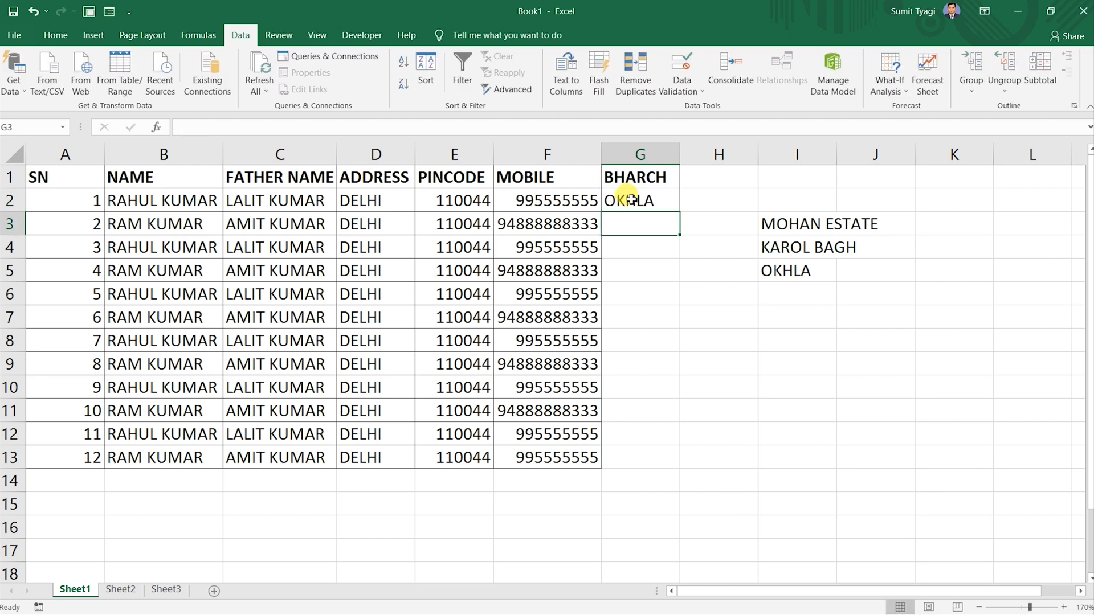
pyautogui.write('KAROL A')
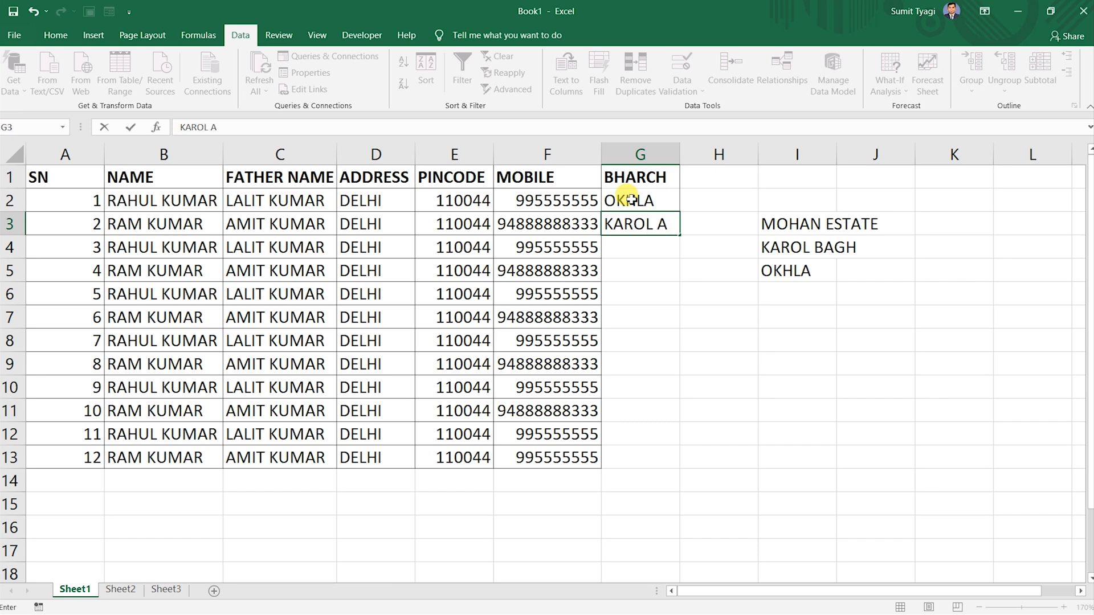
pyautogui.press('BackSpace')
pyautogui.write('BAH')
pyautogui.press('BackSpace')
pyautogui.write('GH')
pyautogui.press('Return')
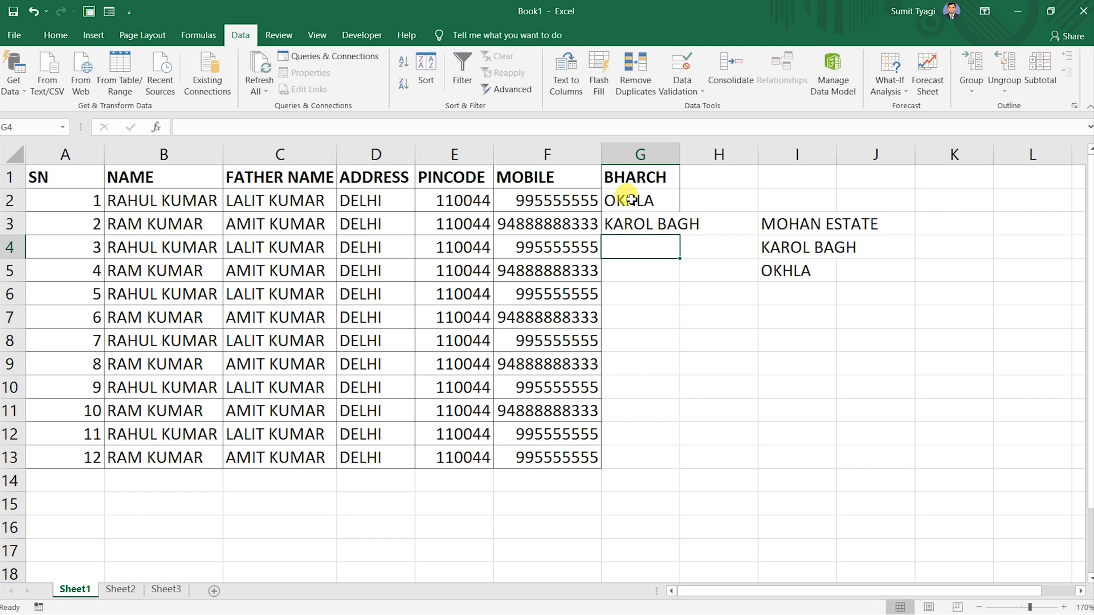
# Widen column G to fit KAROL BAGH and clear the sample entries in G2:G4.
pyautogui.doubleClick(680, 153)
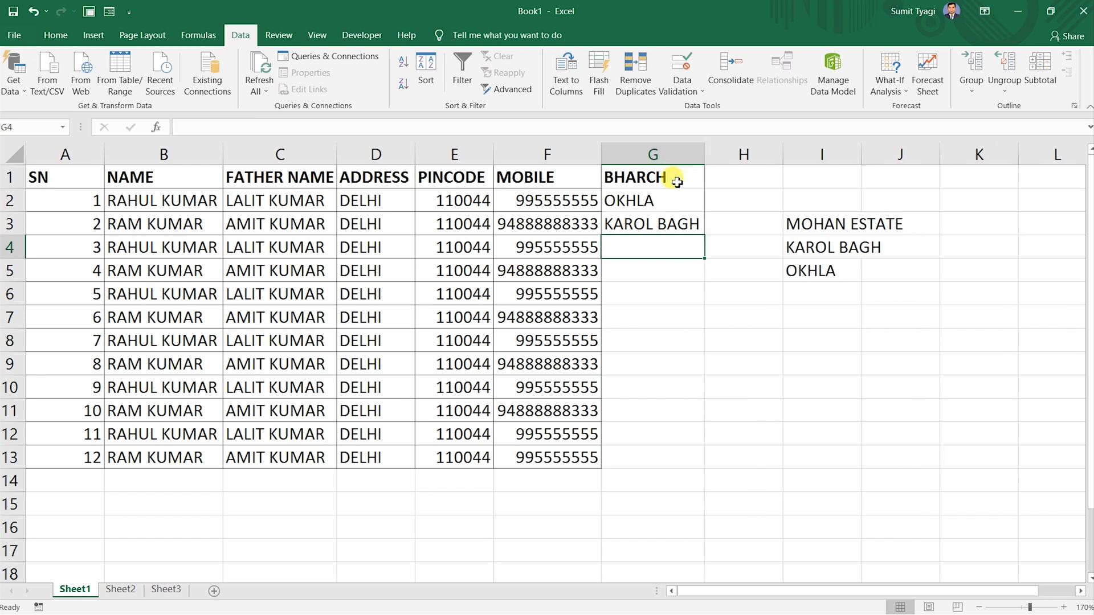
pyautogui.moveTo(662, 197); pyautogui.dragTo(665, 242)
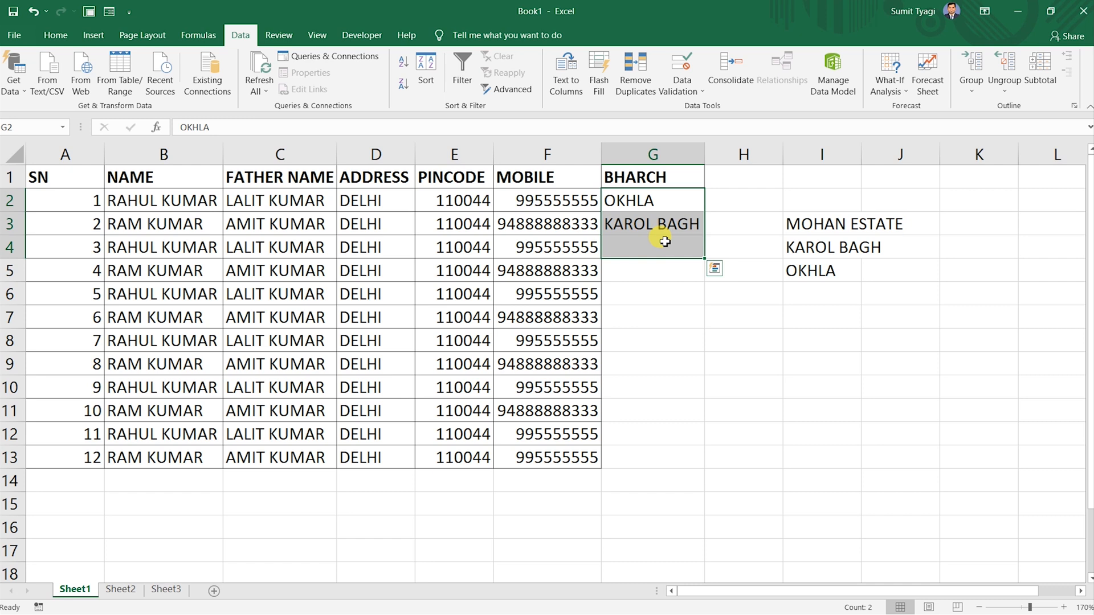
pyautogui.press('Delete')
# Select cells G2:G13 for data validation.
pyautogui.click(824, 217)
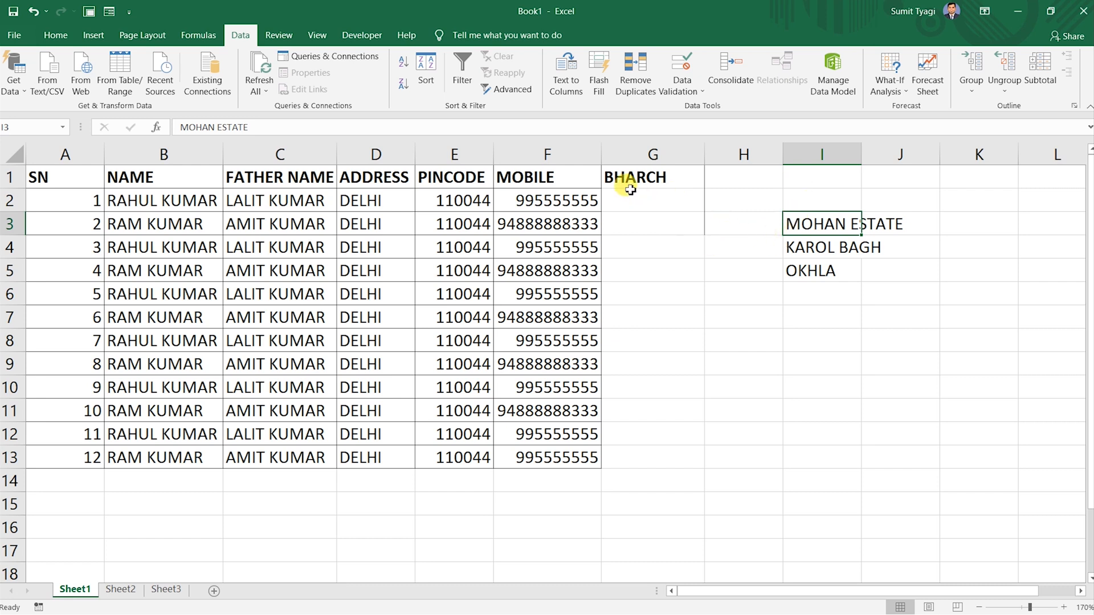
pyautogui.moveTo(630, 200); pyautogui.dragTo(636, 454)
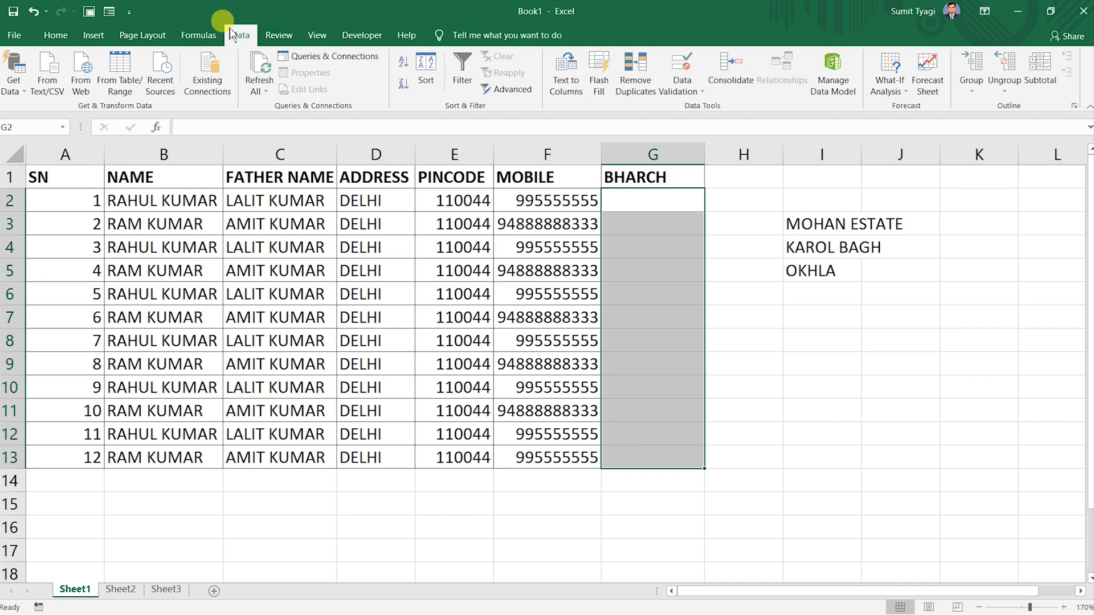
pyautogui.click(700, 90)
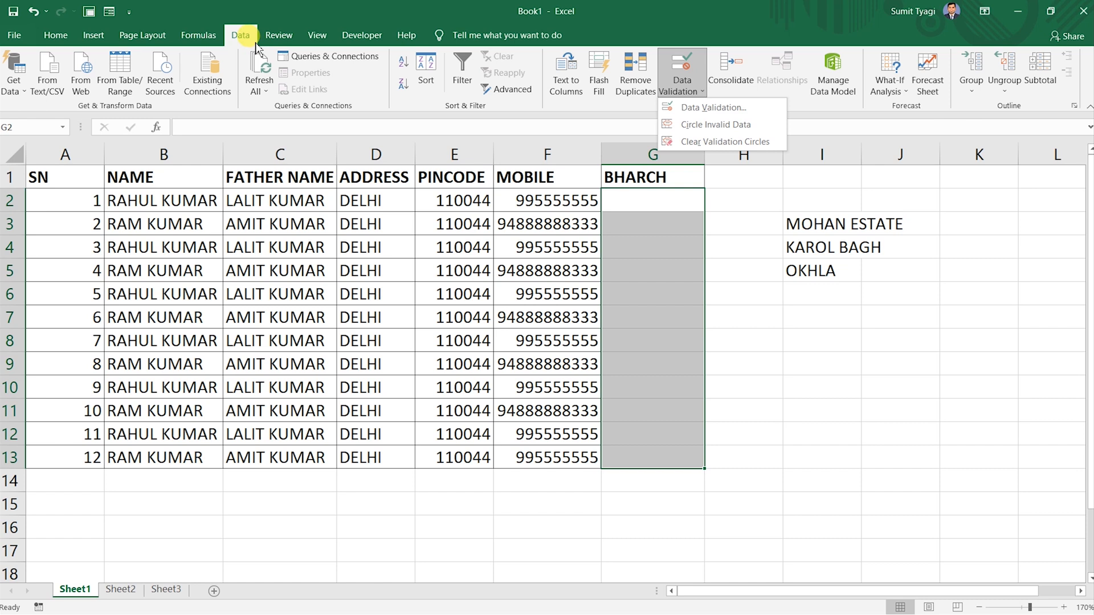
# Restrict G2:G13 to a drop-down List sourced from the branch names in I3:I5.
pyautogui.click(679, 108)
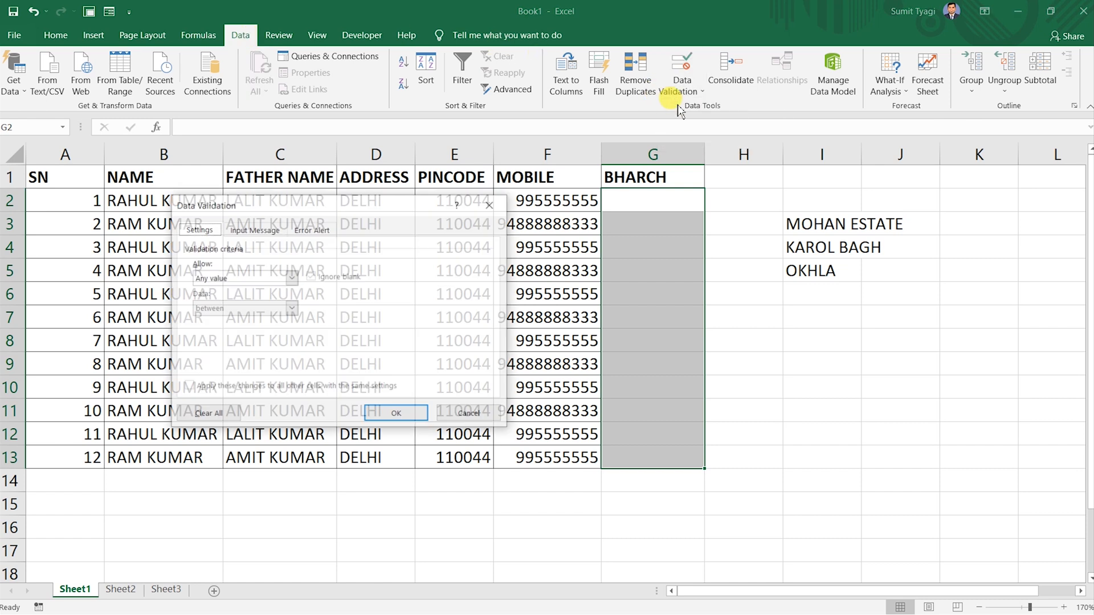
pyautogui.click(222, 280)
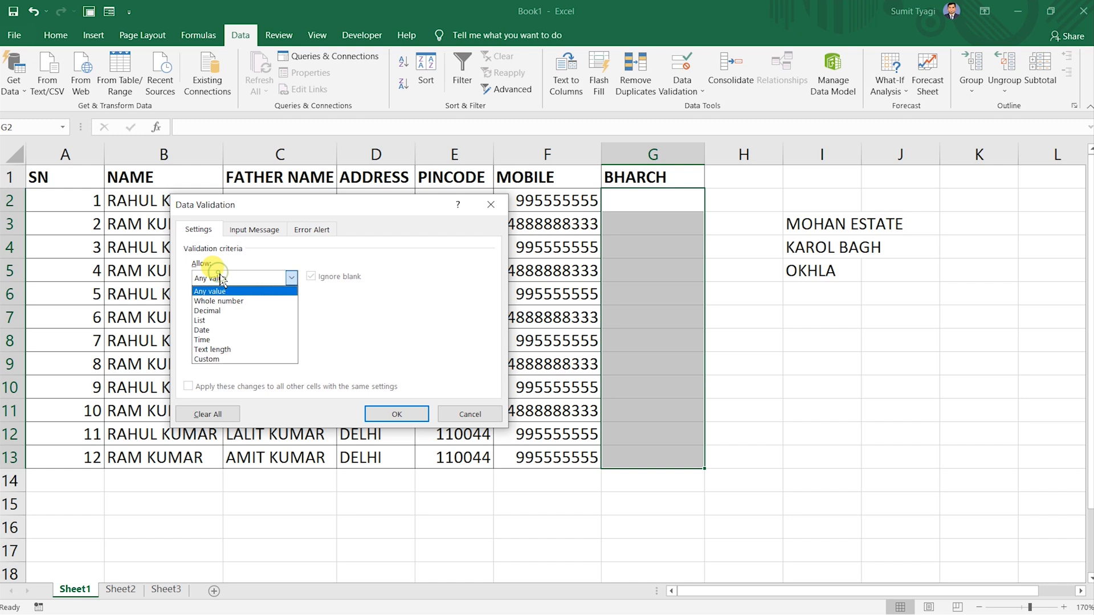
pyautogui.click(220, 320)
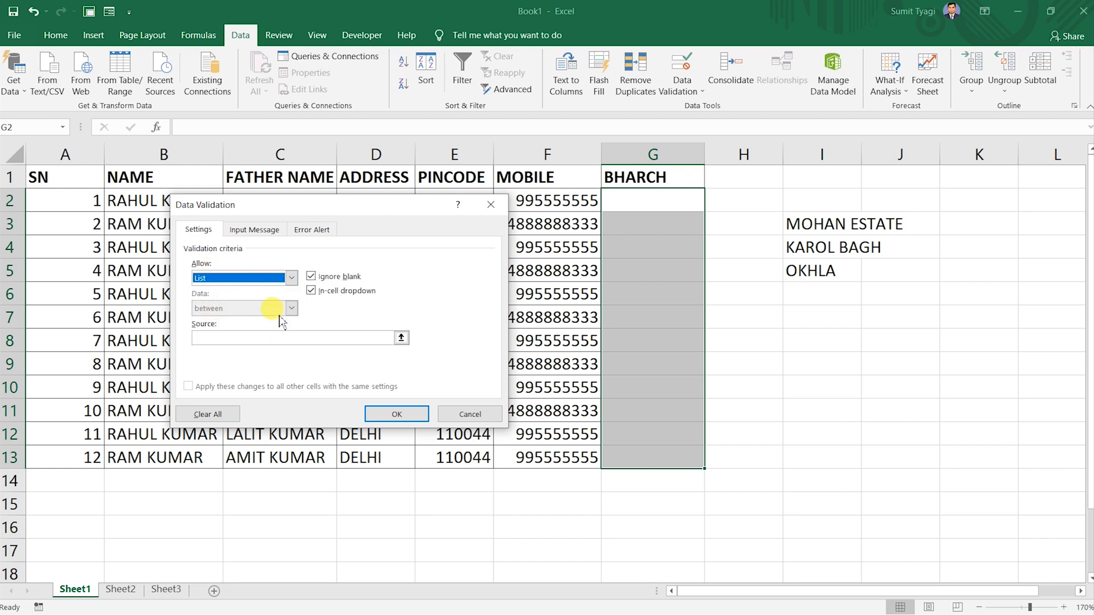
pyautogui.click(272, 339)
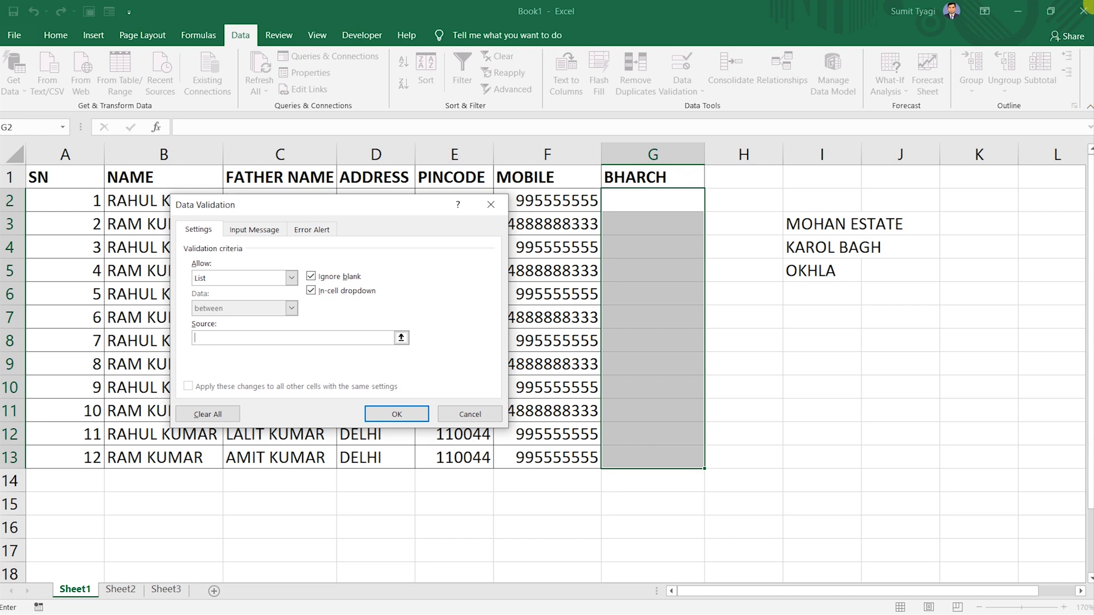
pyautogui.moveTo(798, 223); pyautogui.dragTo(803, 273)
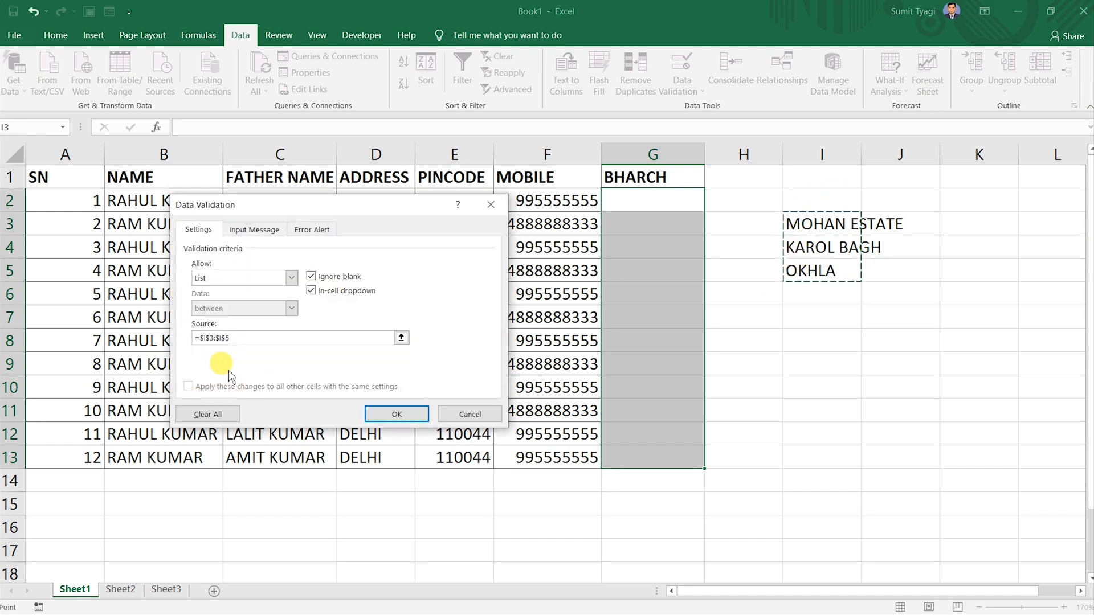
pyautogui.click(413, 416)
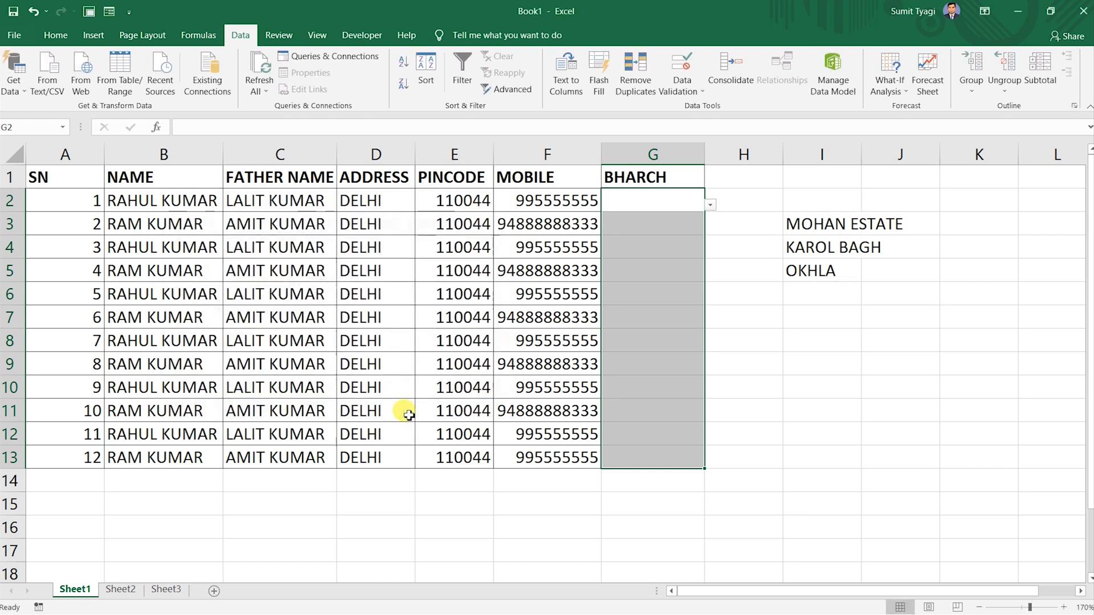
# Set G2's branch to KAROL BAGH and G3's branch to OKHLA from their dropdowns.
pyautogui.click(678, 224)
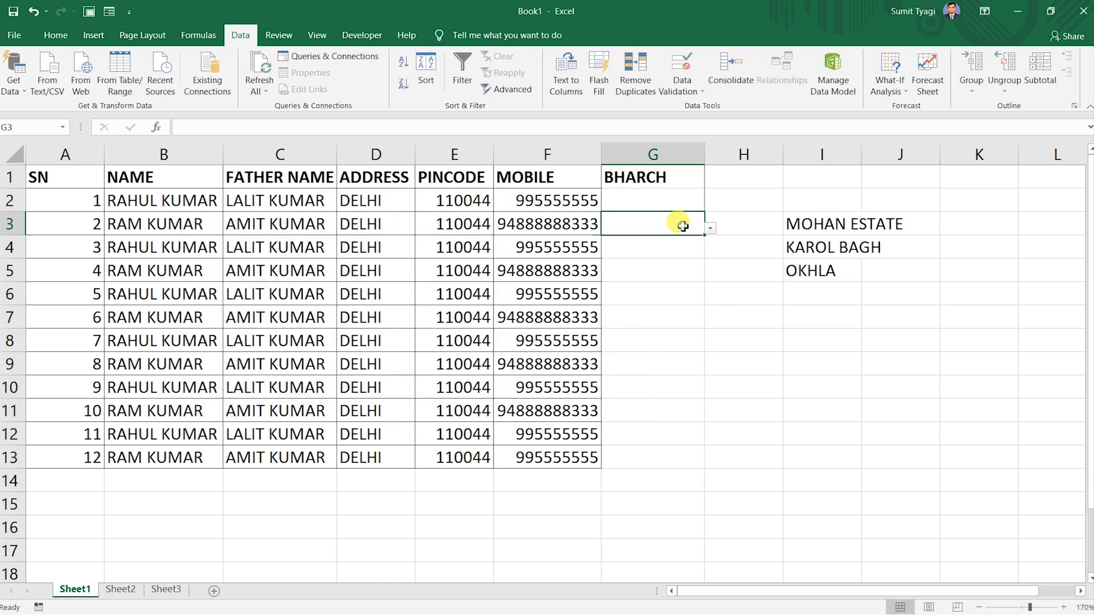
pyautogui.click(675, 206)
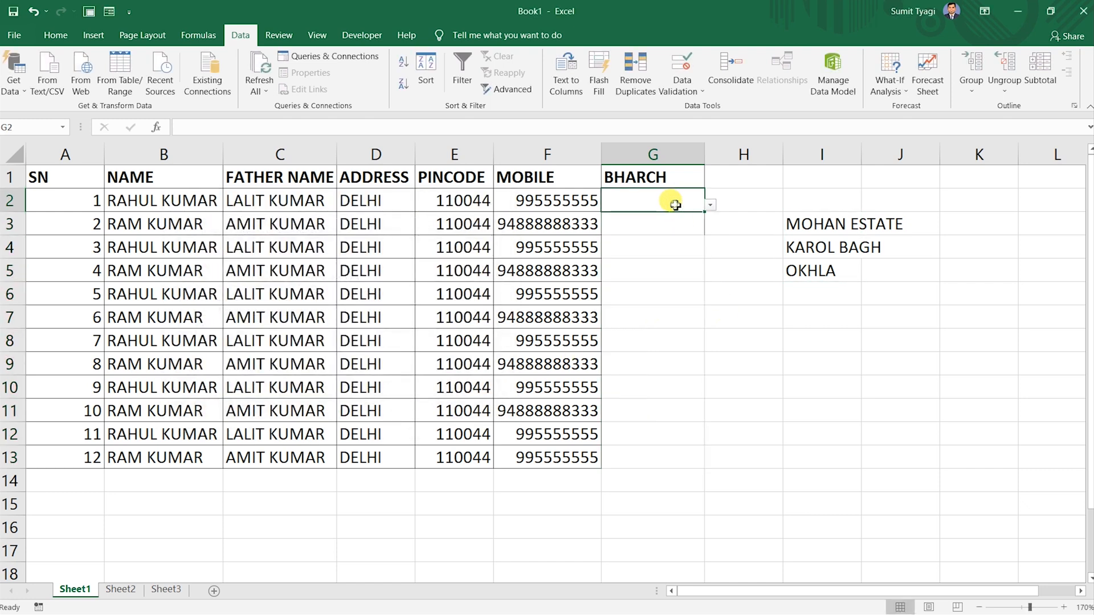
pyautogui.click(710, 206)
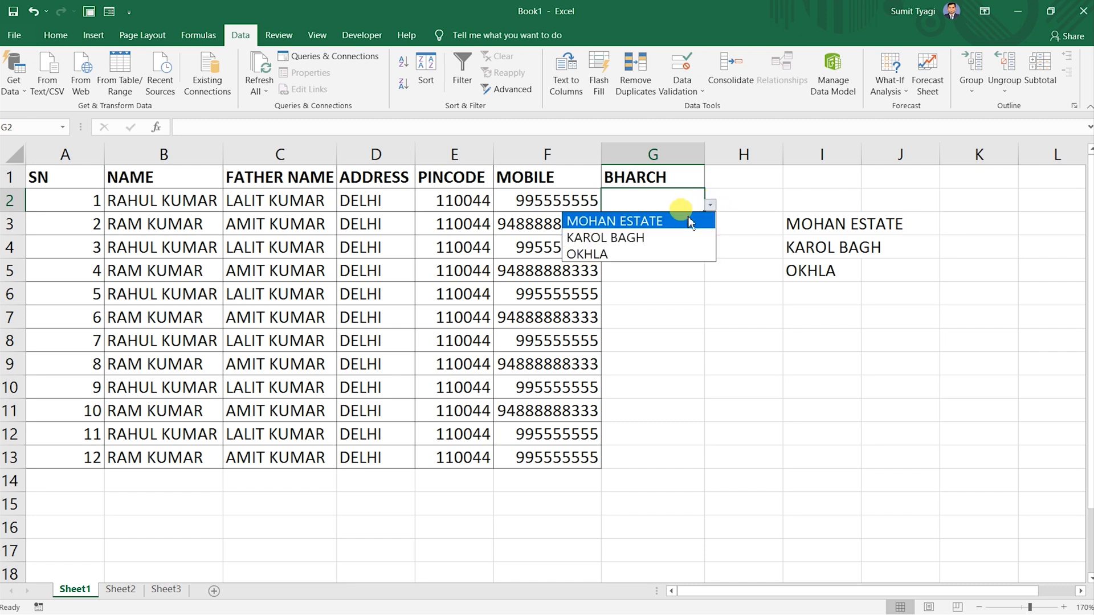
pyautogui.click(631, 238)
pyautogui.click(680, 221)
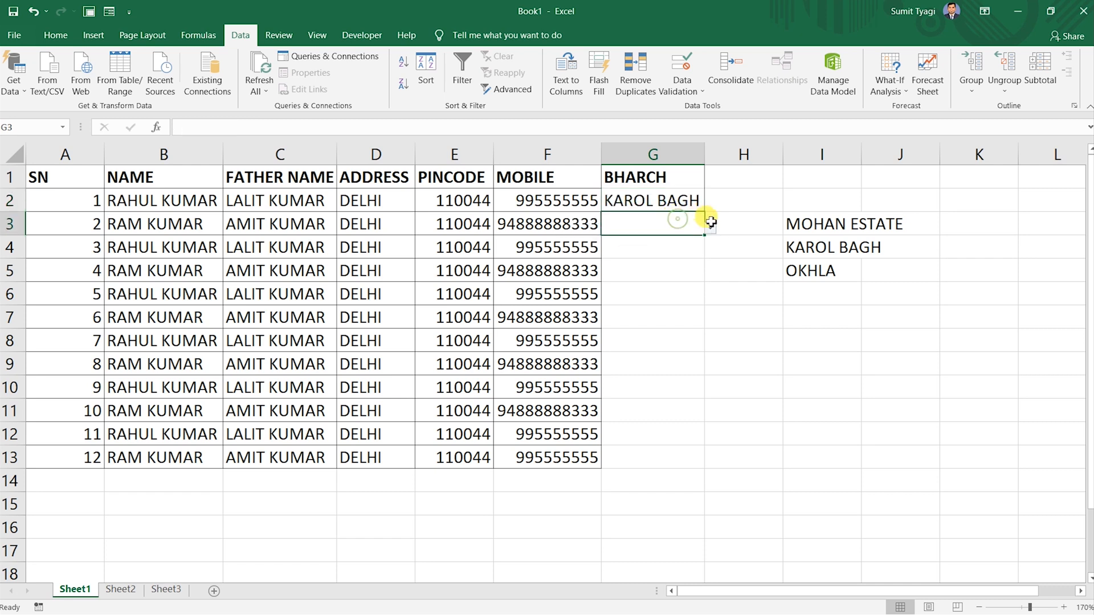
pyautogui.click(711, 227)
pyautogui.click(622, 278)
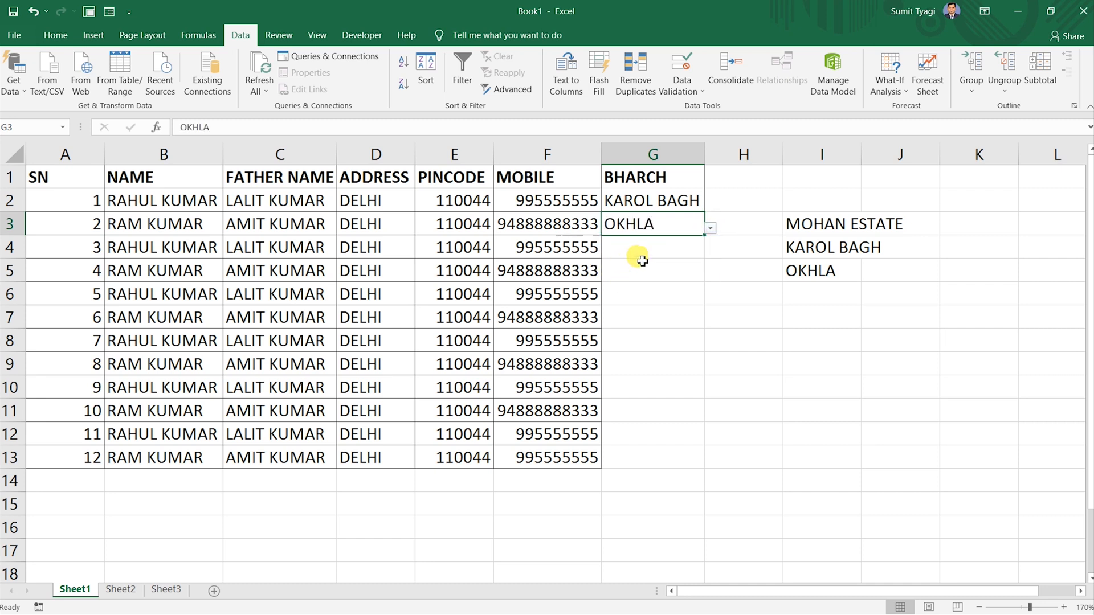
# Set the branch for G4 and G5 to KAROL BAGH from their dropdowns.
pyautogui.click(681, 252)
pyautogui.click(711, 252)
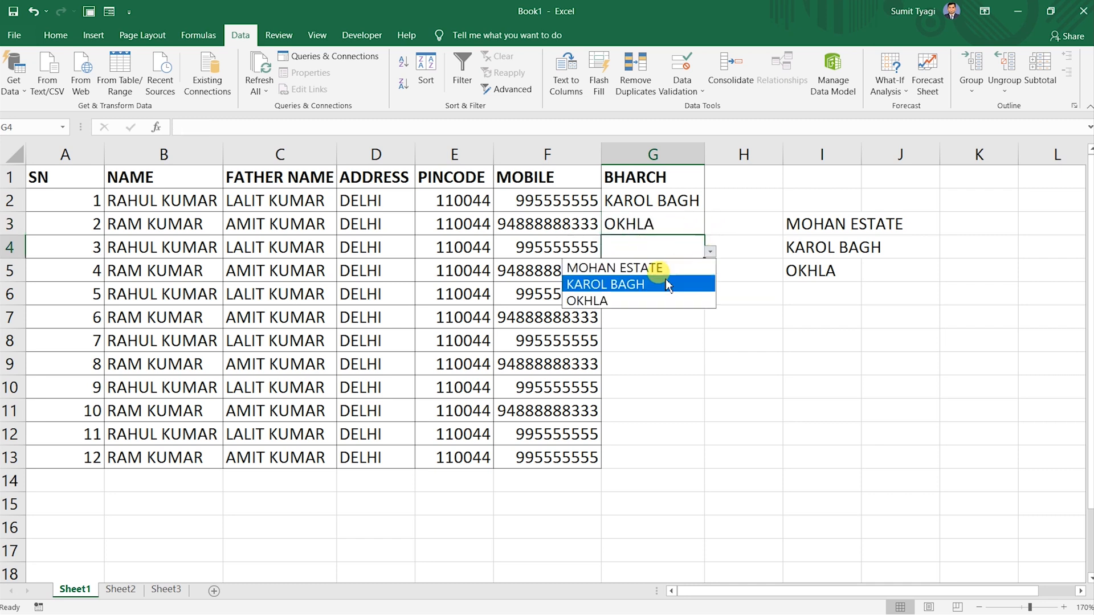
pyautogui.click(661, 278)
pyautogui.click(660, 279)
pyautogui.click(710, 275)
pyautogui.click(635, 308)
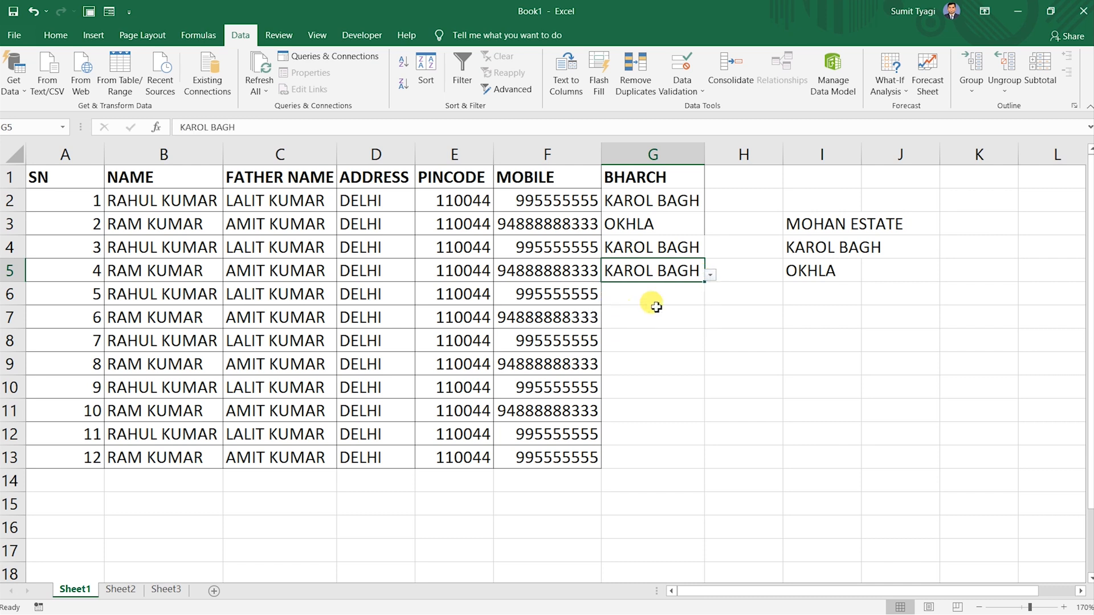
pyautogui.click(664, 297)
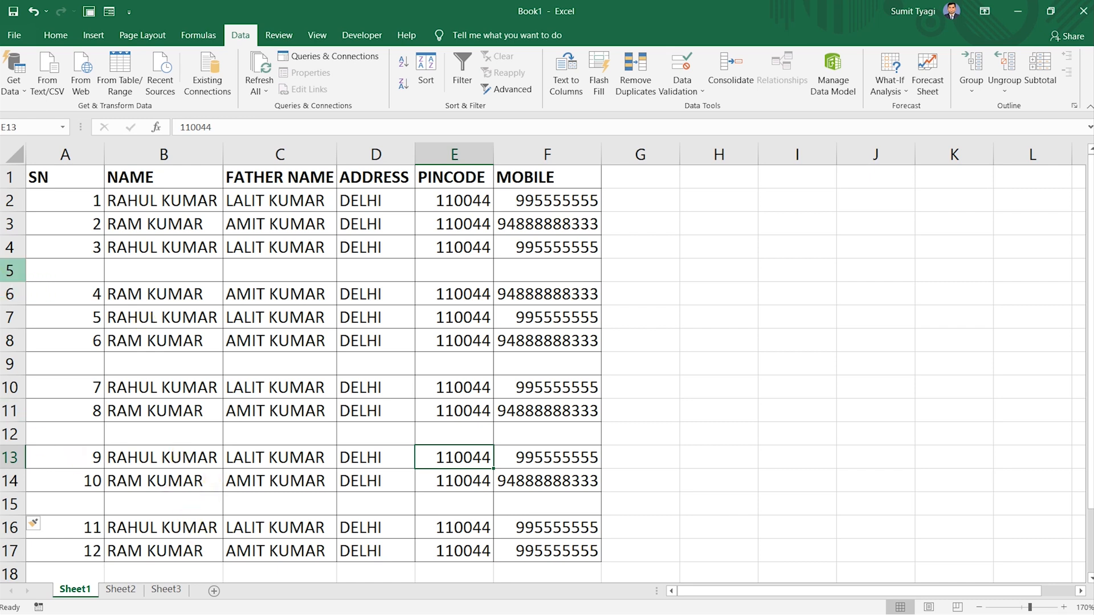
pyautogui.click(9, 271)
pyautogui.rightClick(10, 271)
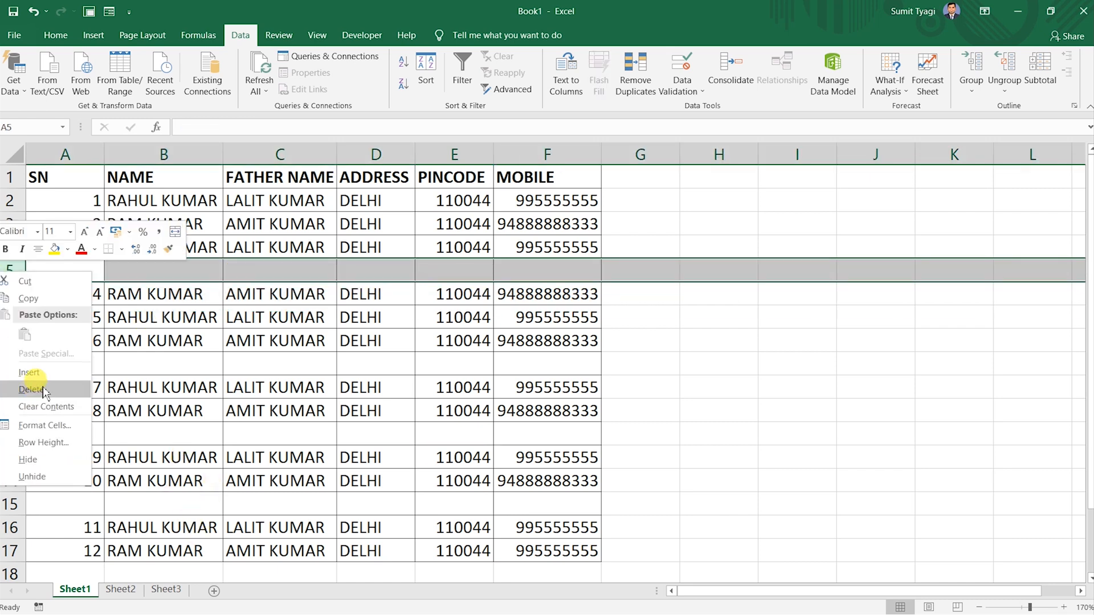
pyautogui.press('Escape')
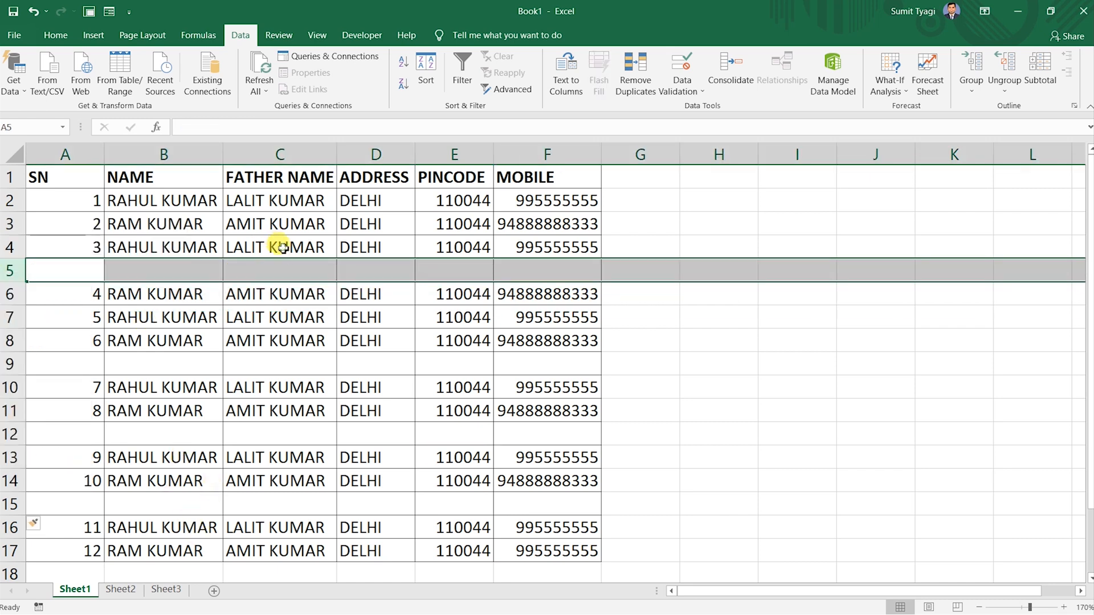
pyautogui.click(167, 269)
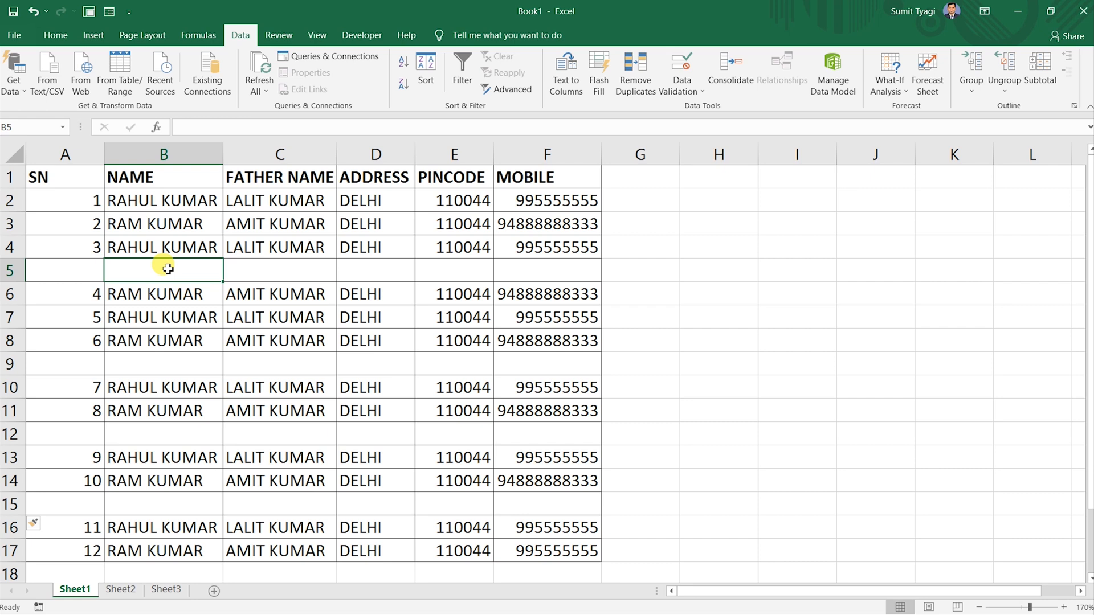
pyautogui.moveTo(74, 176); pyautogui.dragTo(548, 503)
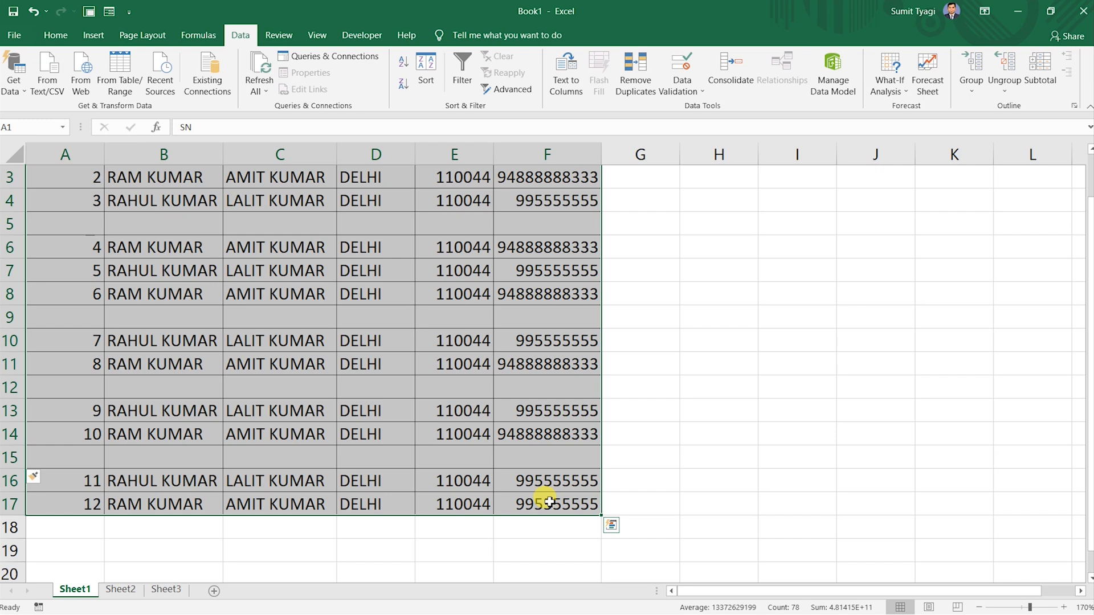
# Select every blank cell in the student table using Go To Special > Blanks.
pyautogui.hotkey('ctrl', 'g')
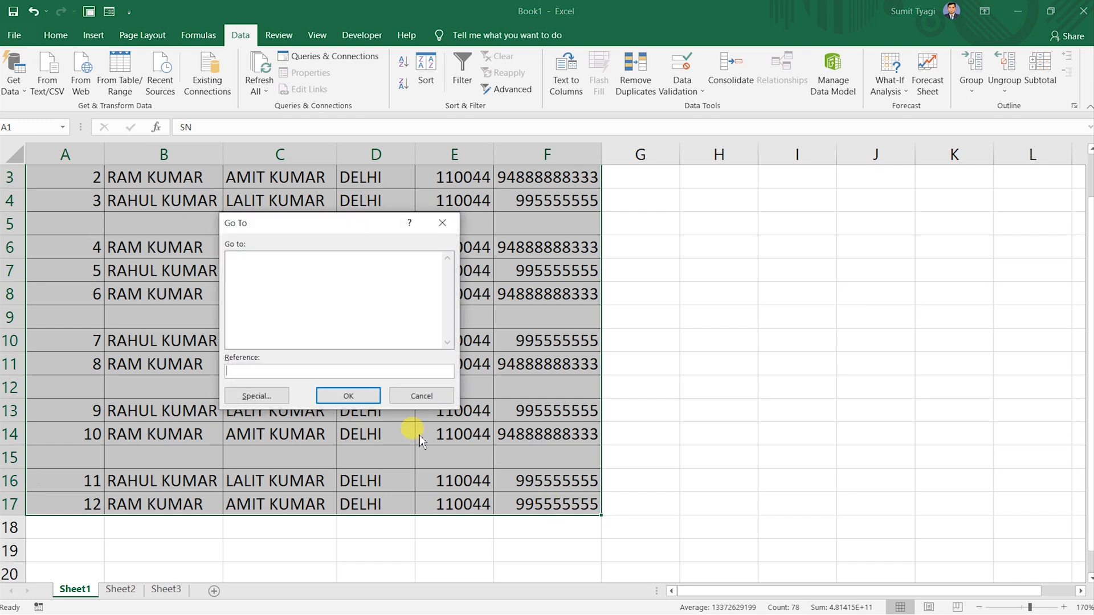
pyautogui.click(257, 396)
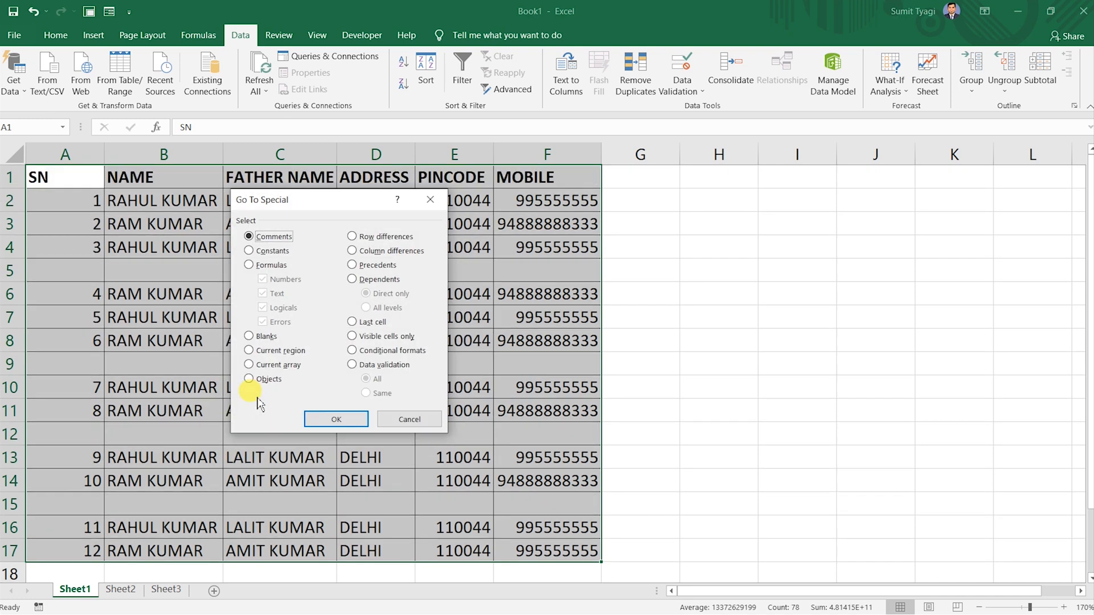
pyautogui.click(266, 338)
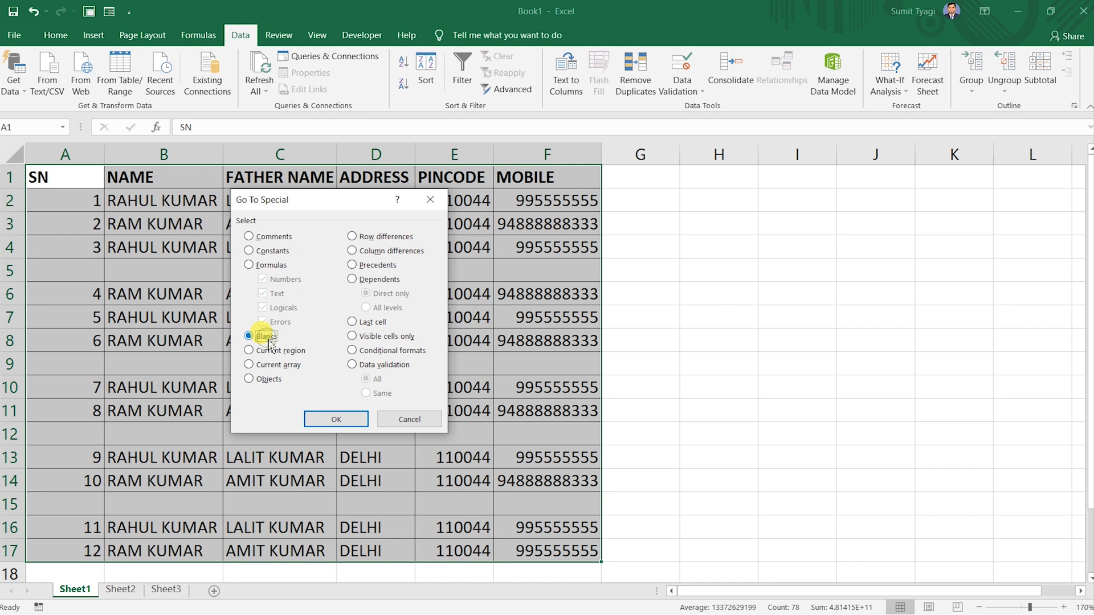
pyautogui.click(337, 419)
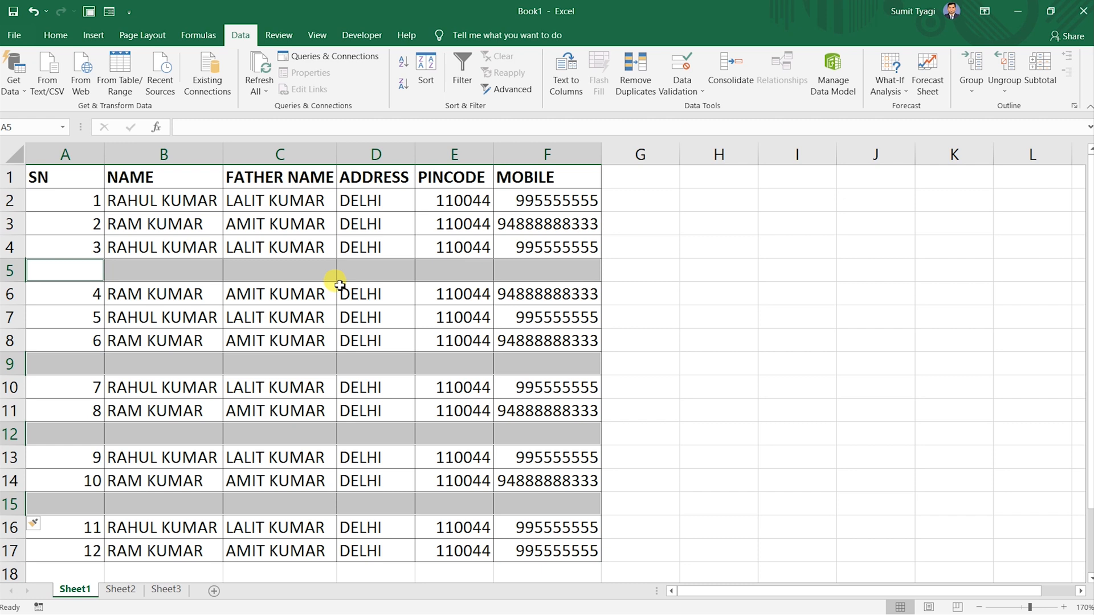
# Delete the selected blank cells with Shift cells up so the records sit contiguously.
pyautogui.hotkey('ctrl', '-')
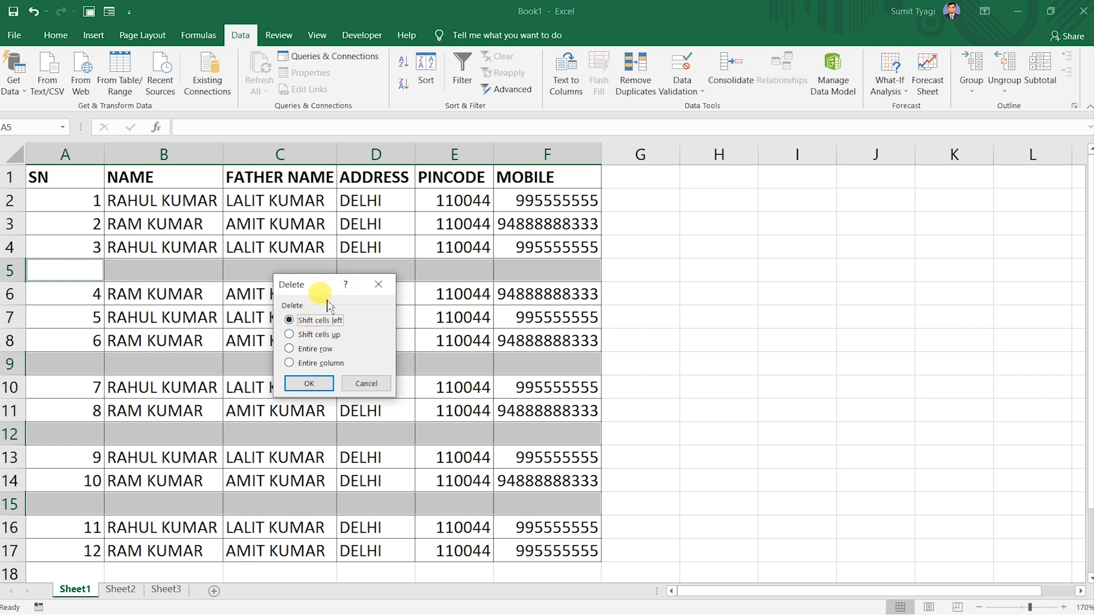
pyautogui.click(319, 335)
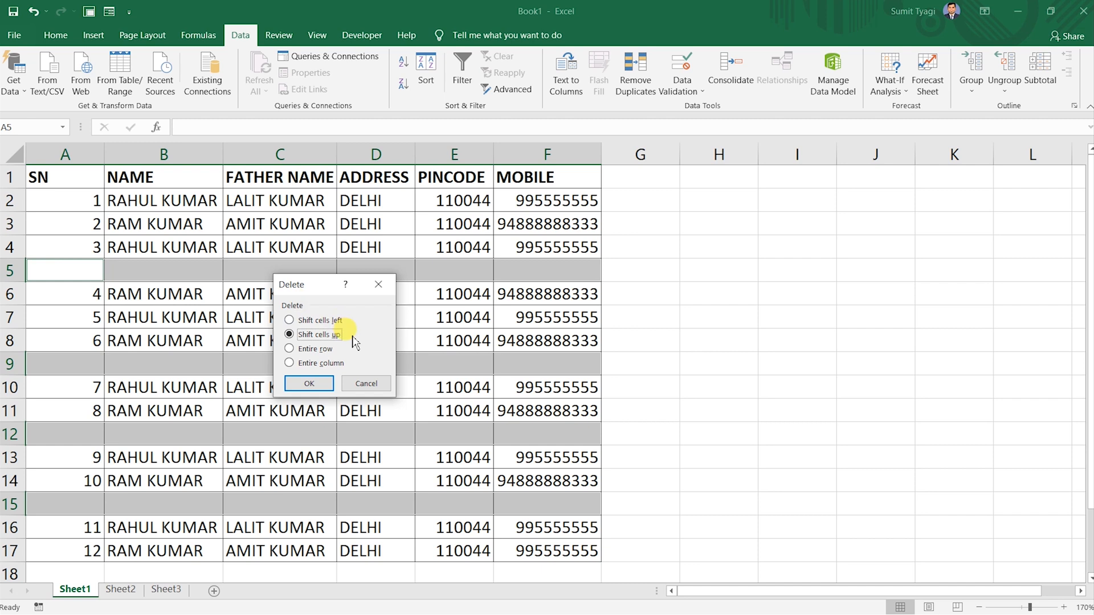
pyautogui.click(308, 383)
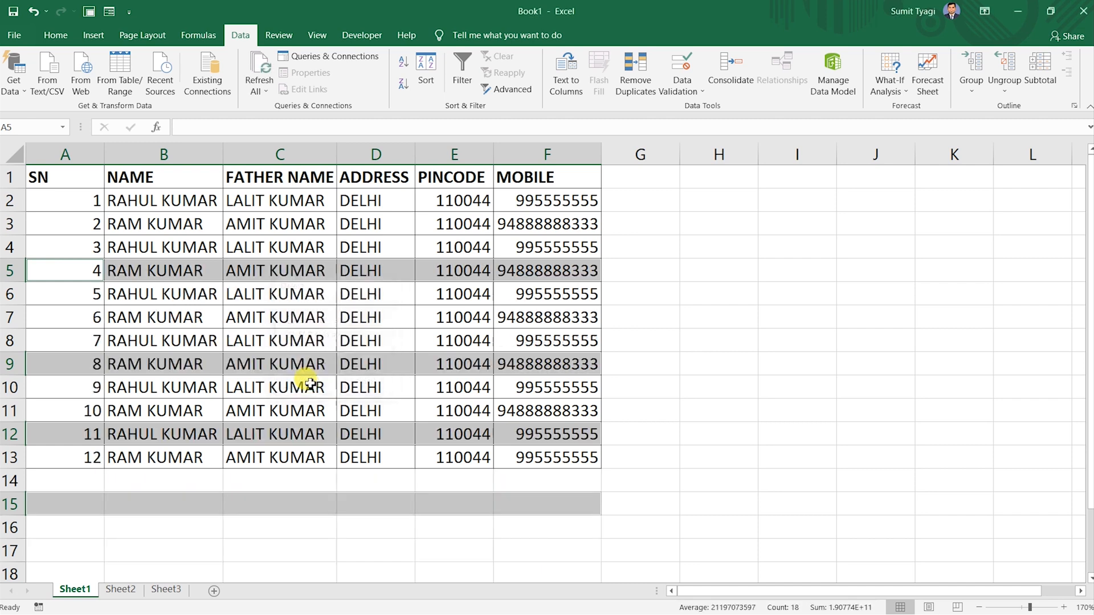
pyautogui.click(306, 333)
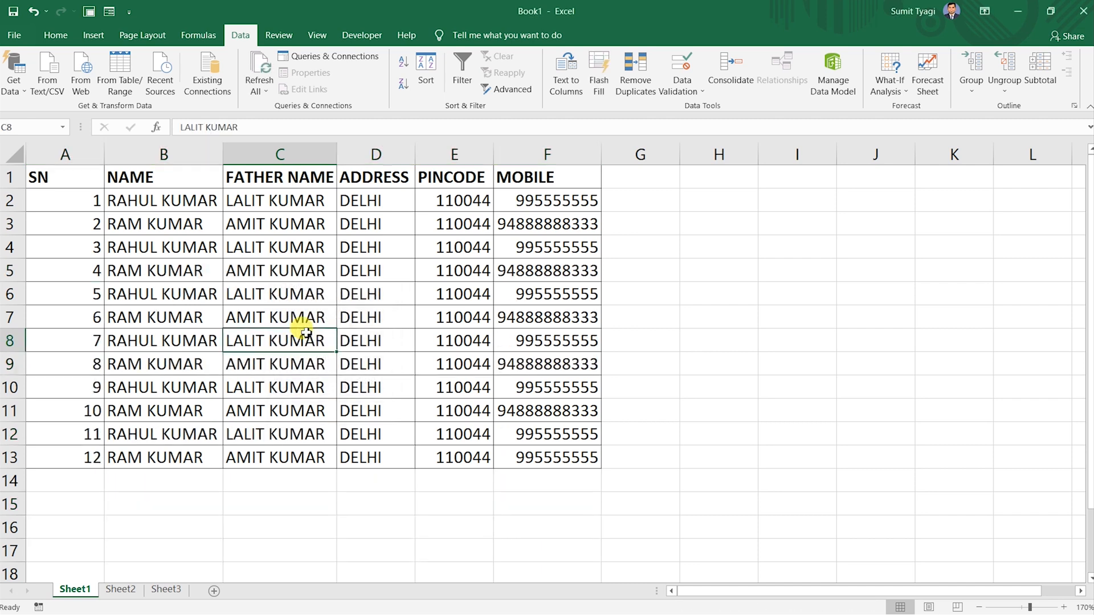
pyautogui.click(183, 292)
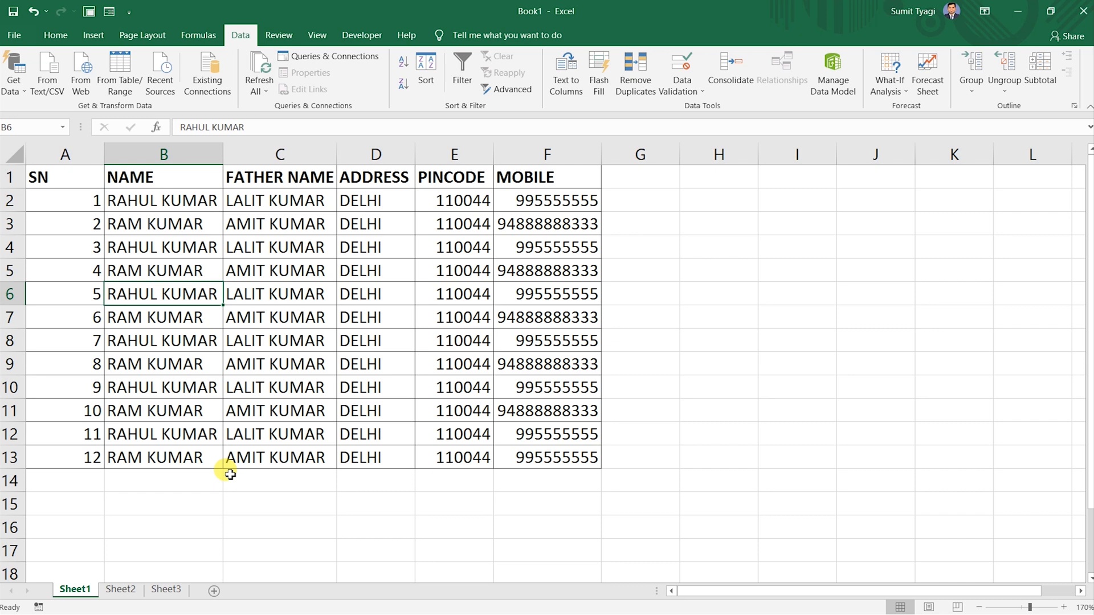
pyautogui.click(119, 589)
pyautogui.click(75, 590)
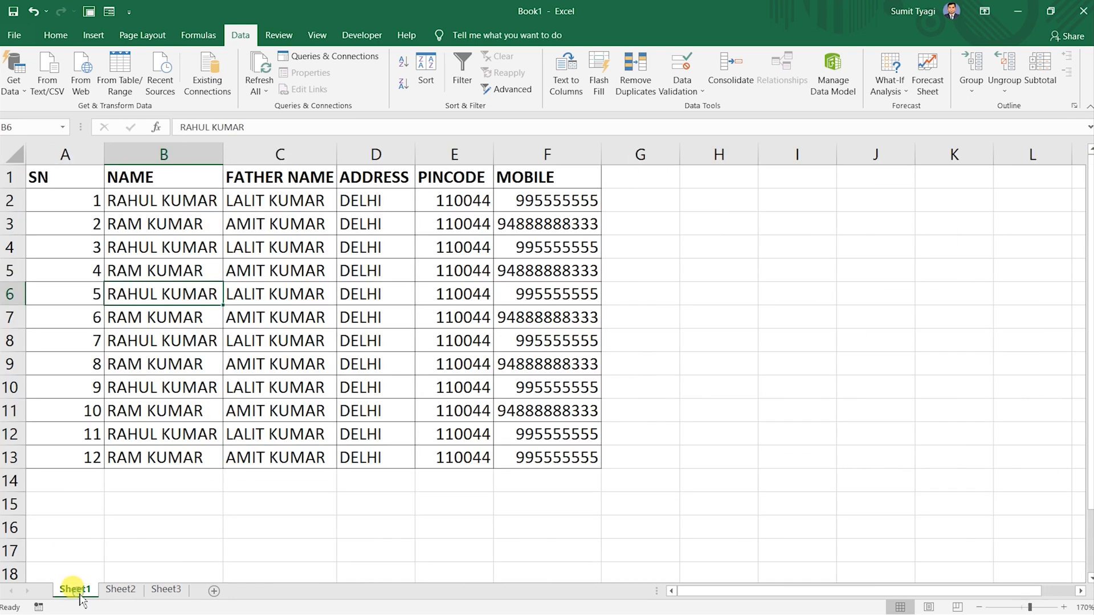
# Switch to Sheet2 and zoom in on its vertical list of records.
pyautogui.click(121, 589)
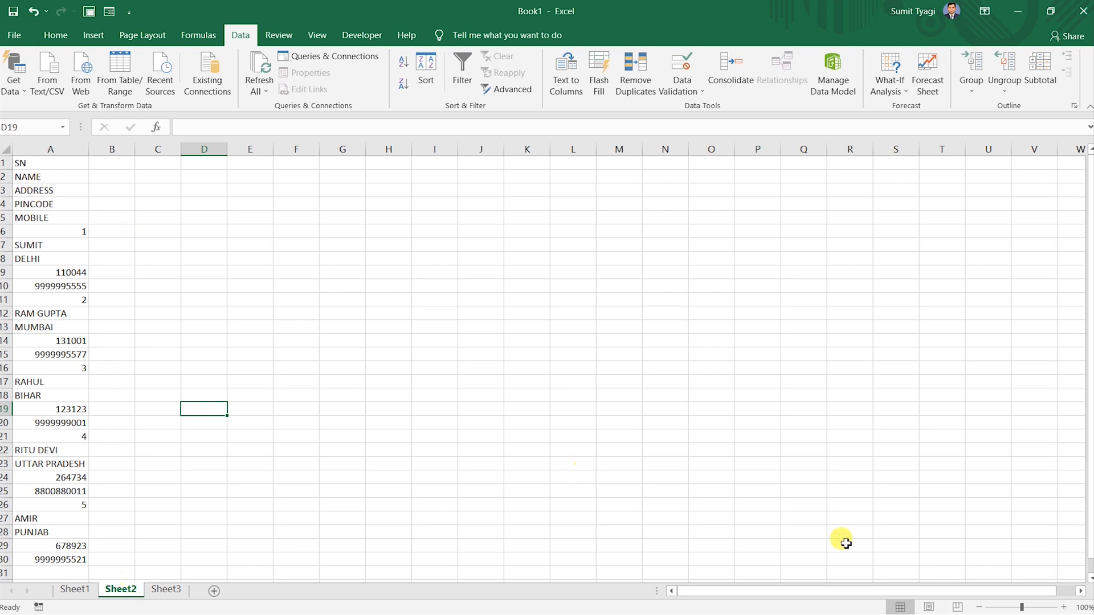
pyautogui.click(1063, 608)
pyautogui.click(1063, 608)
pyautogui.click(1064, 608)
pyautogui.click(1064, 608)
pyautogui.click(1063, 607)
pyautogui.click(1063, 608)
pyautogui.click(1064, 607)
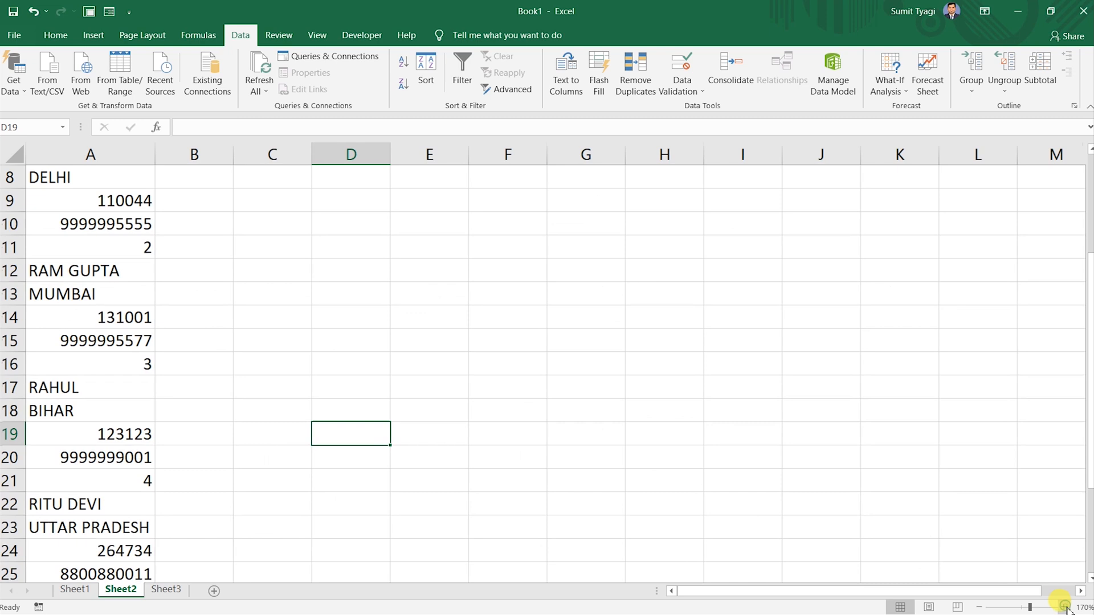
pyautogui.scroll(2, 149, 316)
pyautogui.scroll(1, 149, 316)
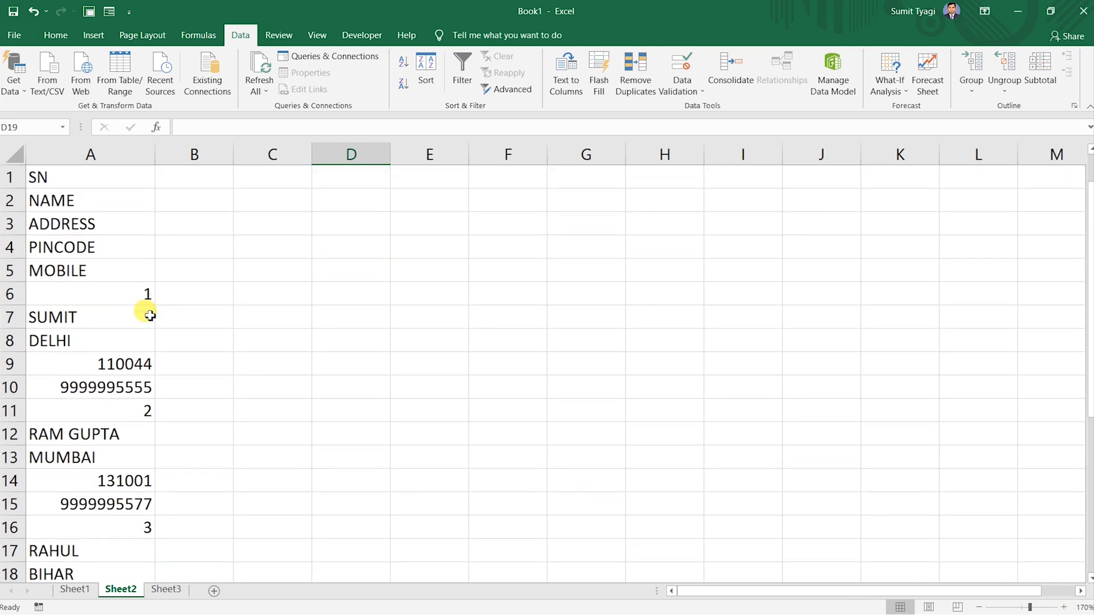
pyautogui.click(40, 197)
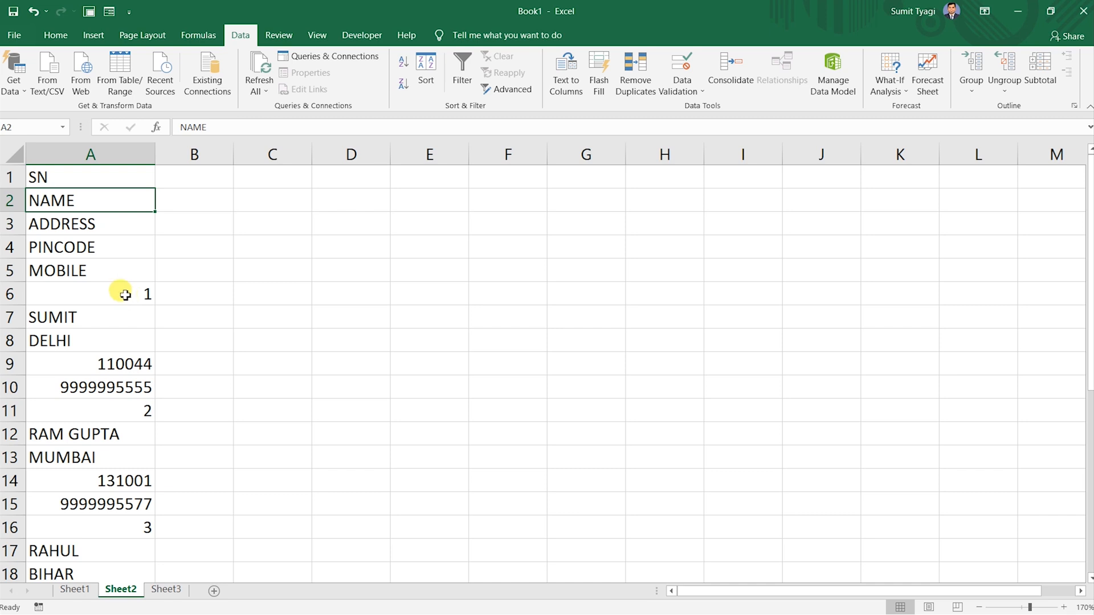
# Trial-copy the first two records (A6:A10, A11:A15) into B1:B5 and C1:C5.
pyautogui.moveTo(126, 295); pyautogui.dragTo(132, 380)
pyautogui.hotkey('ctrl', 'c')
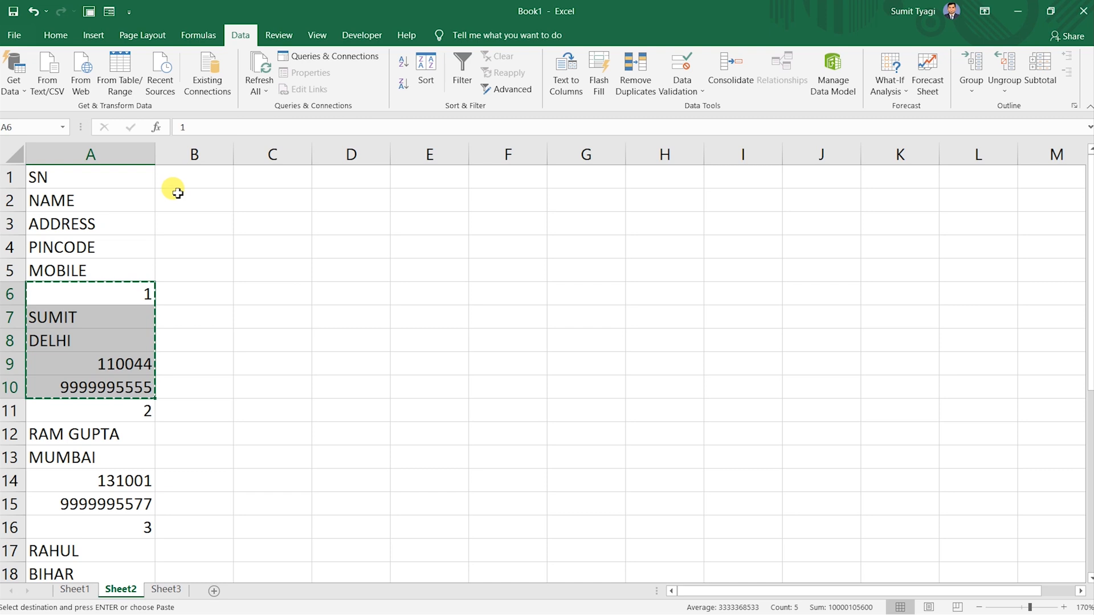
pyautogui.click(184, 183)
pyautogui.hotkey('ctrl', 'v')
pyautogui.moveTo(101, 418); pyautogui.dragTo(106, 504)
pyautogui.hotkey('ctrl', 'c')
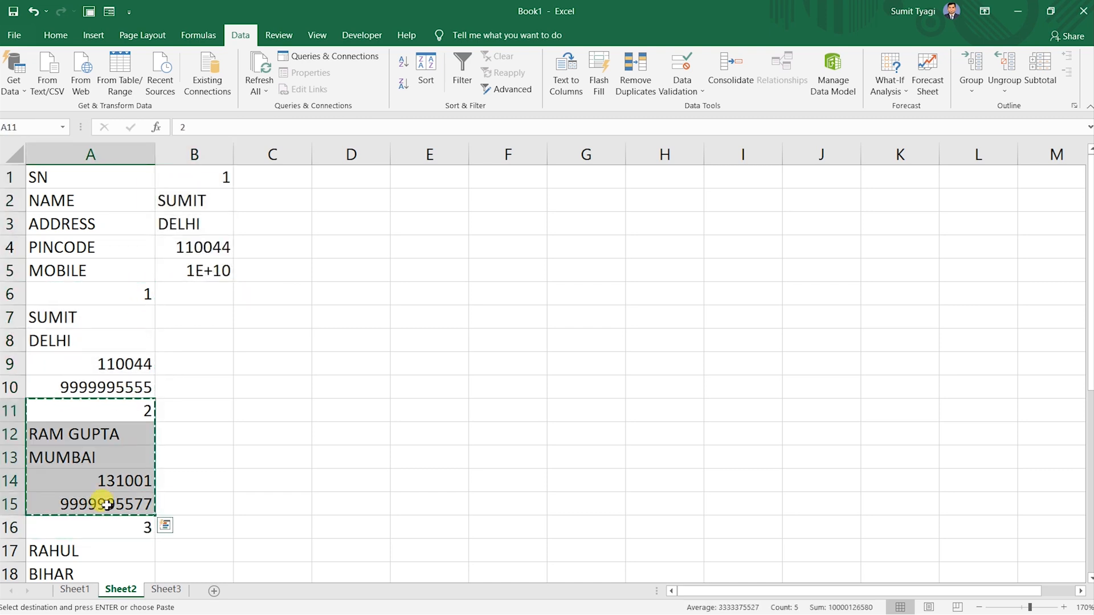
pyautogui.click(286, 178)
pyautogui.hotkey('ctrl', 'v')
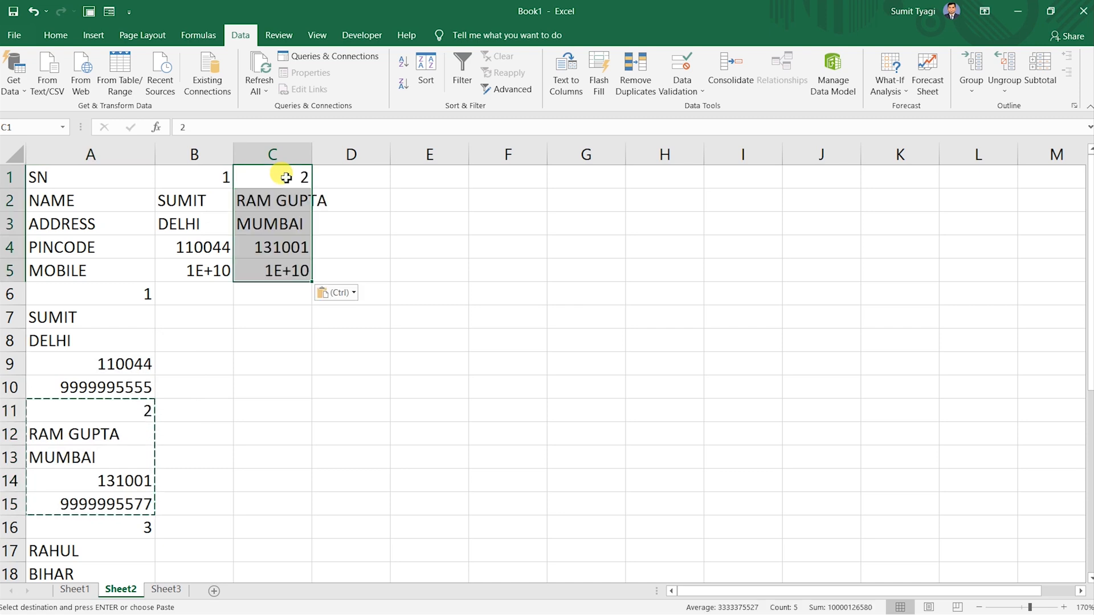
# Autofit columns B and C, then undo the widenings and both trial pastes.
pyautogui.doubleClick(240, 154)
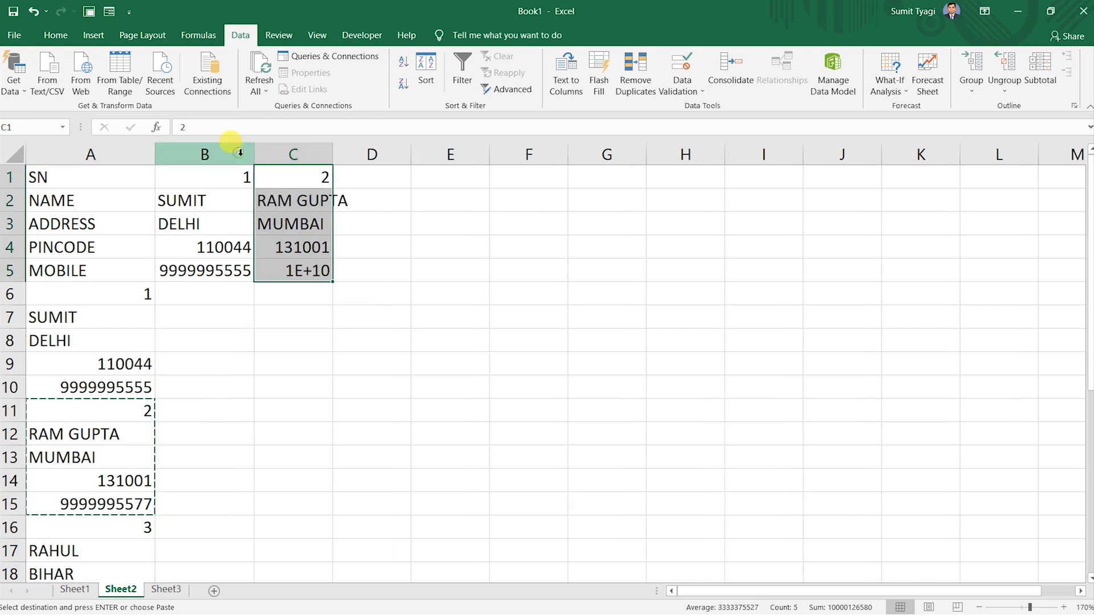
pyautogui.doubleClick(333, 153)
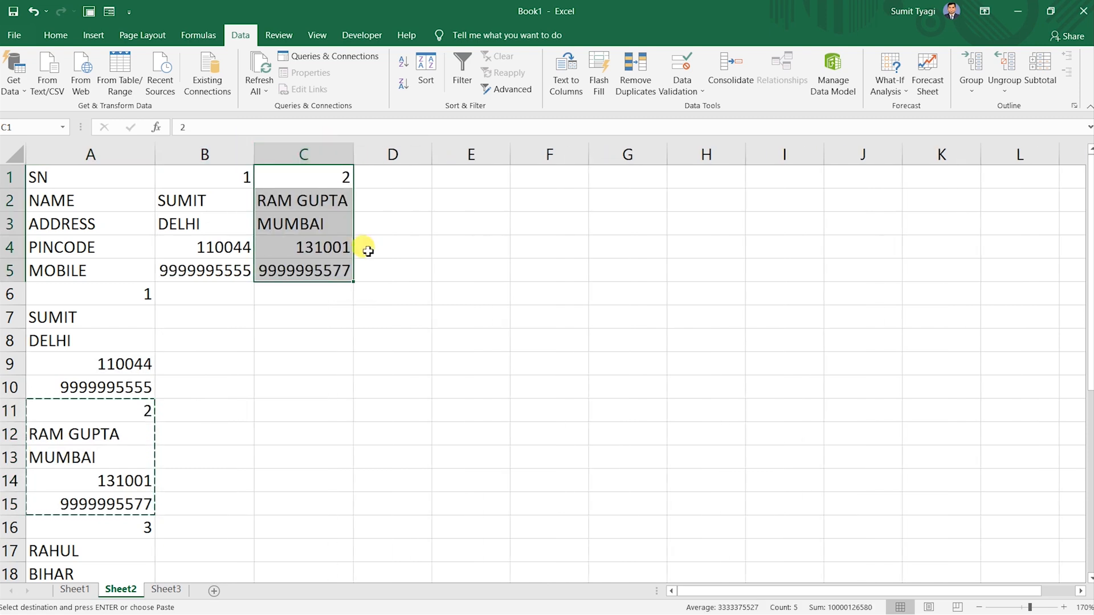
pyautogui.hotkey('ctrl', 'z')
pyautogui.hotkey('ctrl', 'z')
pyautogui.hotkey('ctrl', 'z')
pyautogui.hotkey('ctrl', 'z')
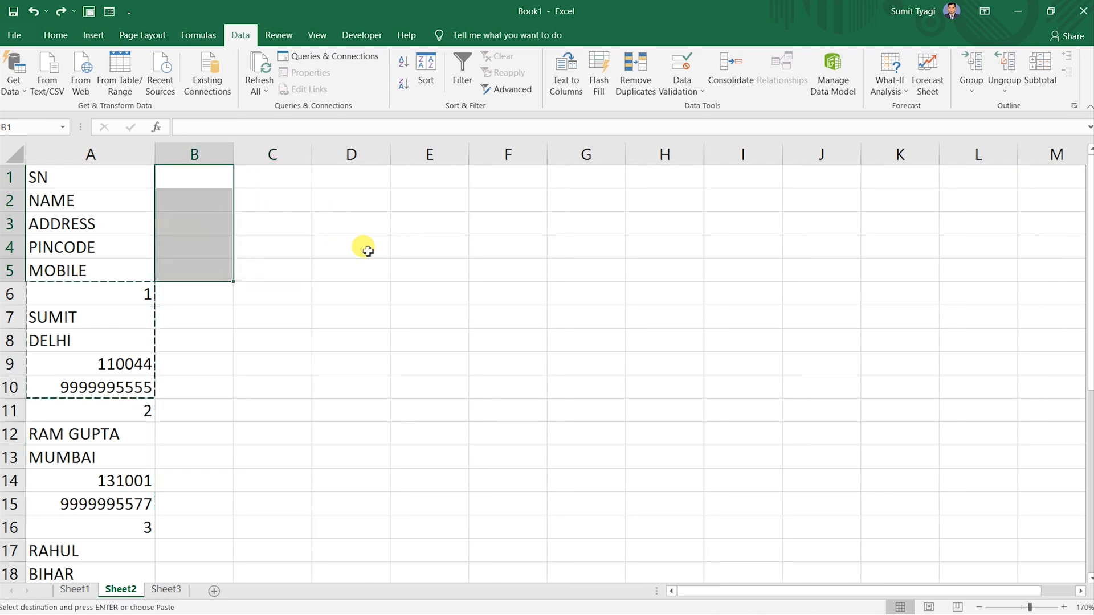
pyautogui.click(368, 251)
pyautogui.doubleClick(274, 223)
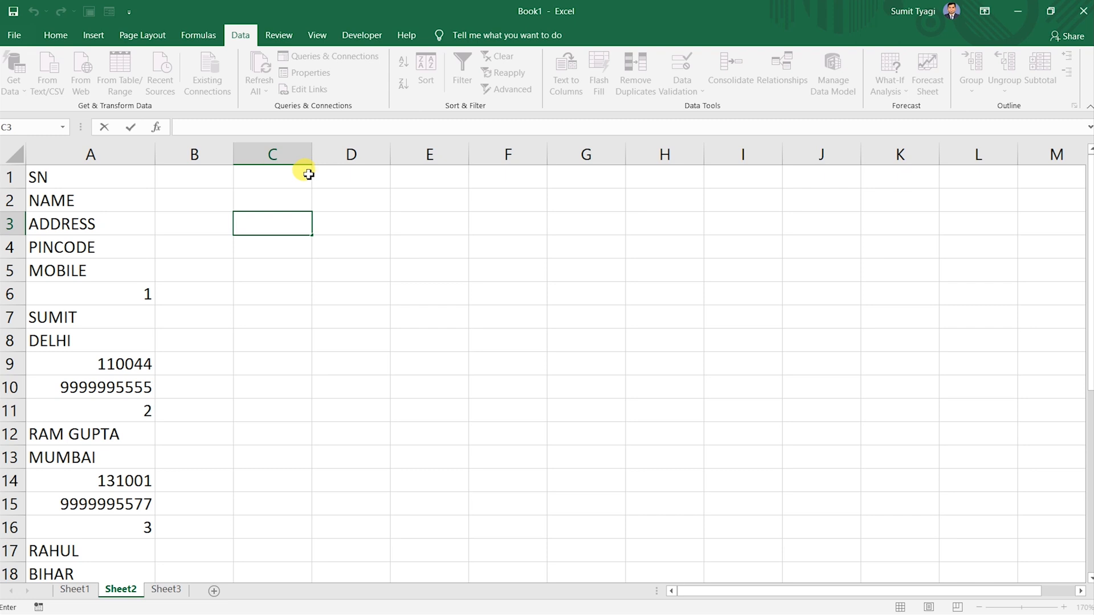
# Enter REFA1 in C1 and fill right to G1 for REFA1–REFA5.
pyautogui.click(309, 174)
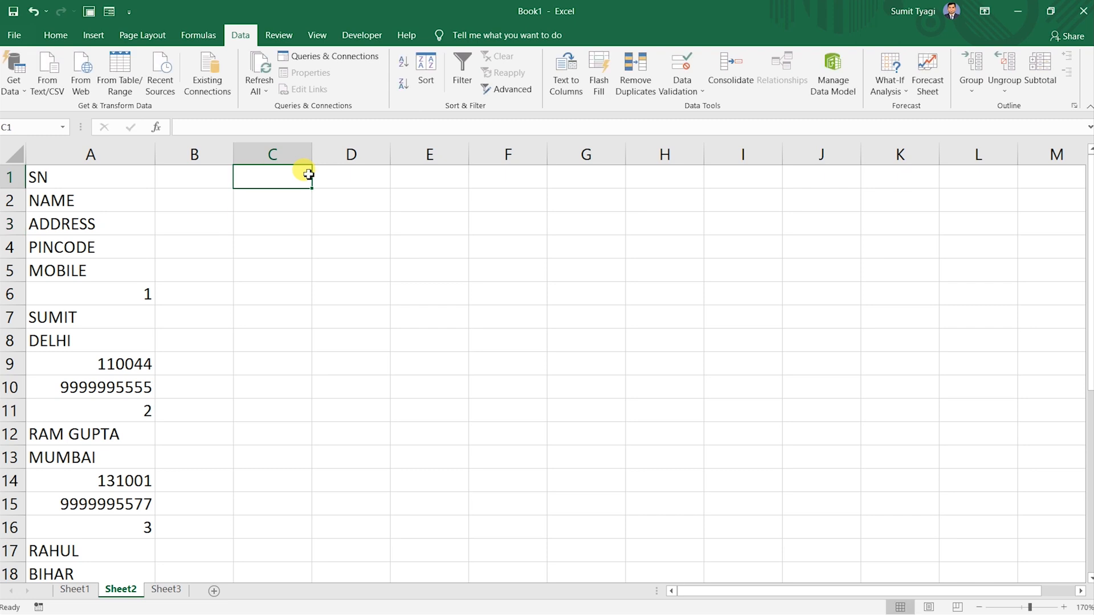
pyautogui.write('REF')
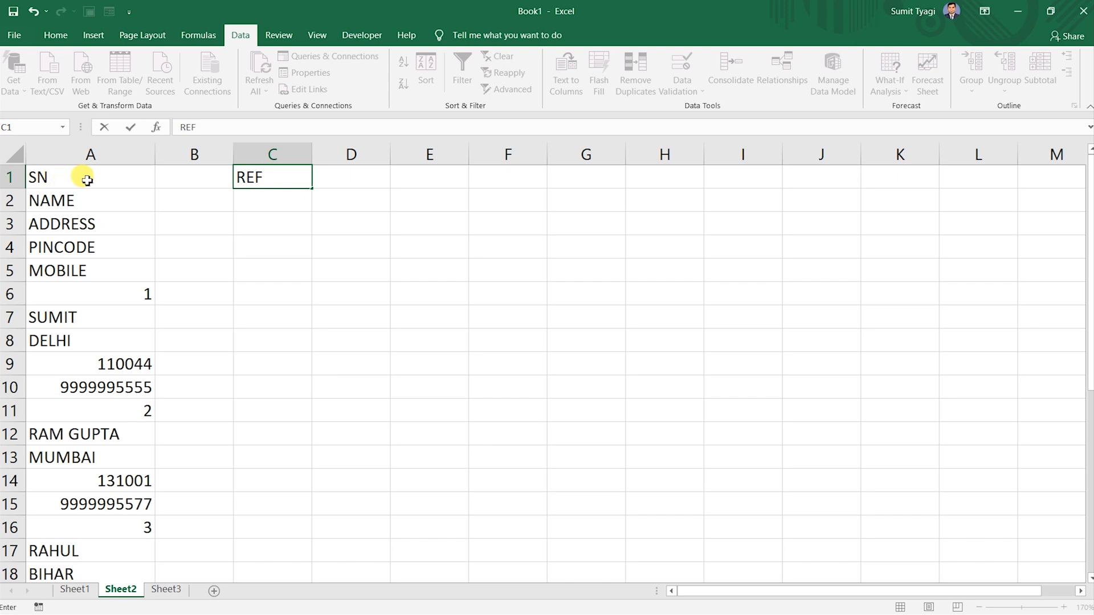
pyautogui.write('A1')
pyautogui.press('Tab')
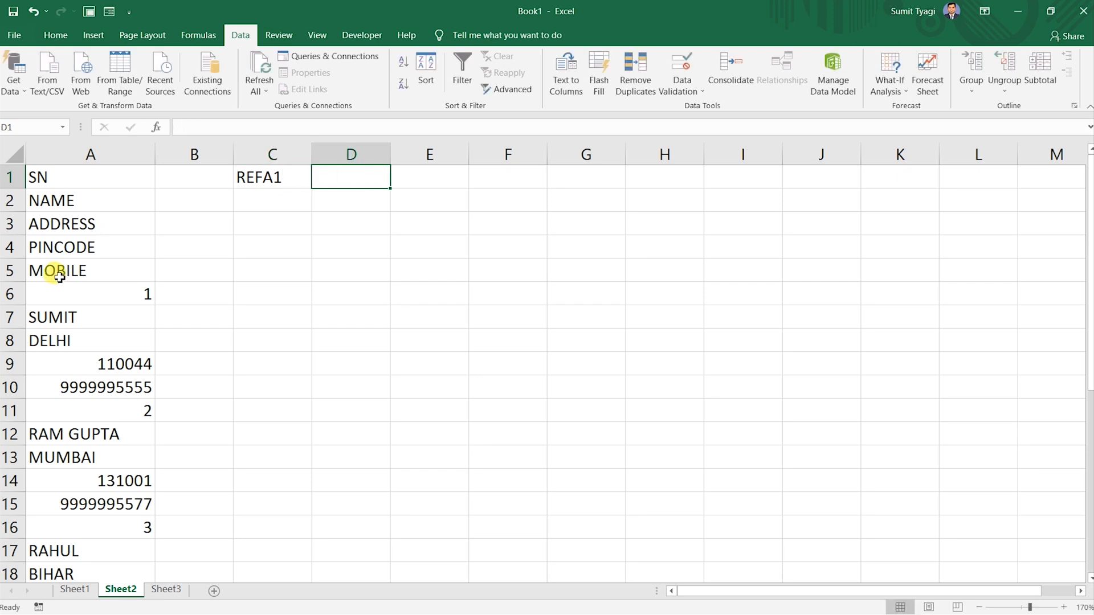
pyautogui.click(264, 178)
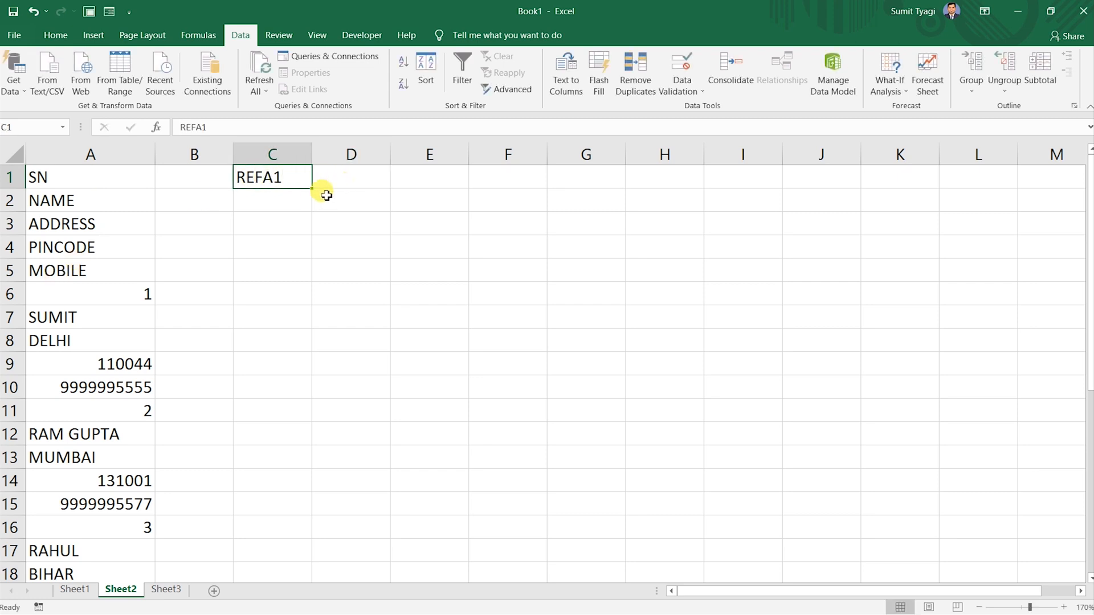
pyautogui.moveTo(312, 188); pyautogui.dragTo(593, 196)
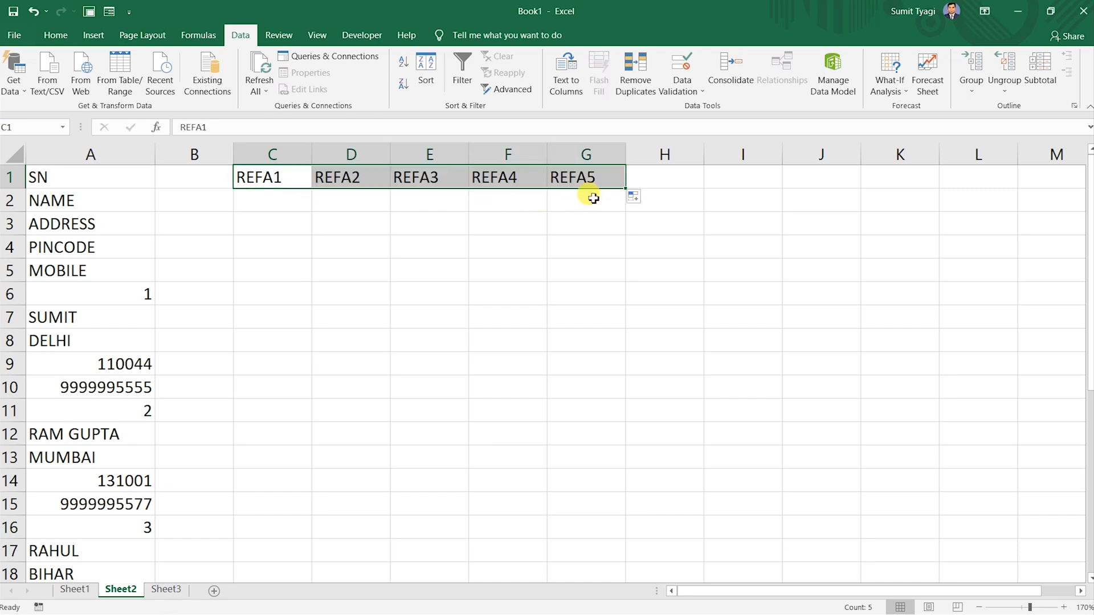
# Enter REFA6 in C2 and fill right across row 2 for REFA6–REFA10.
pyautogui.click(294, 200)
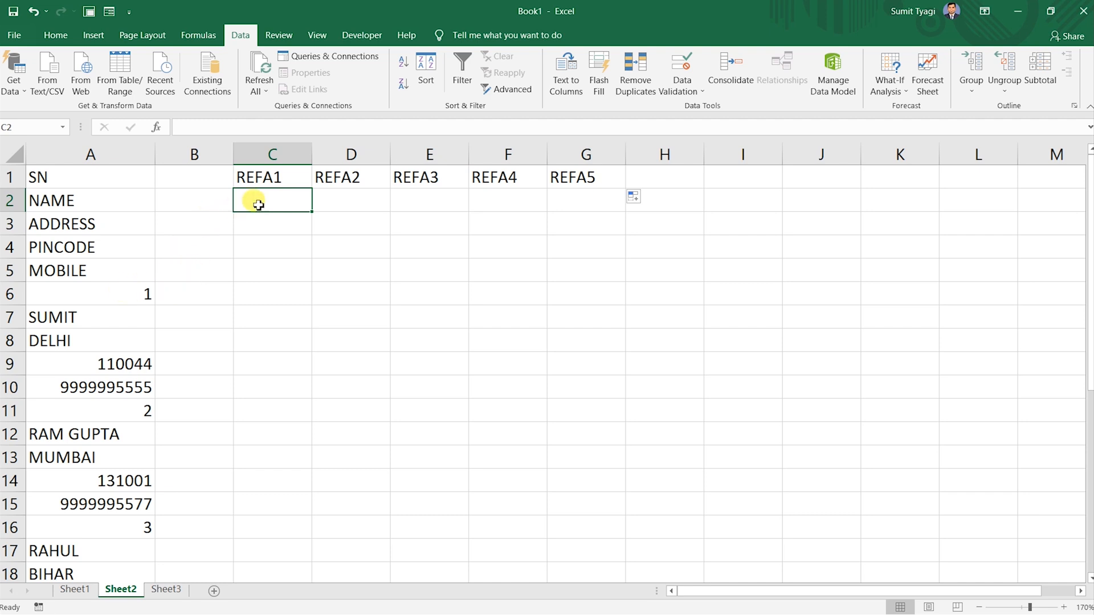
pyautogui.click(281, 176)
pyautogui.press('Down')
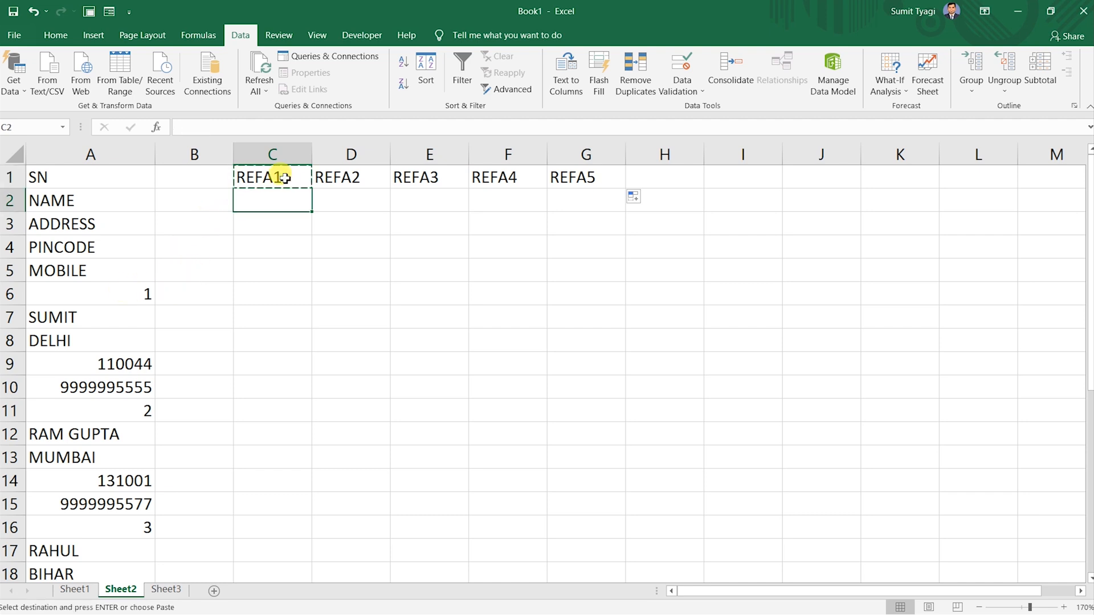
pyautogui.hotkey('ctrl', 'v')
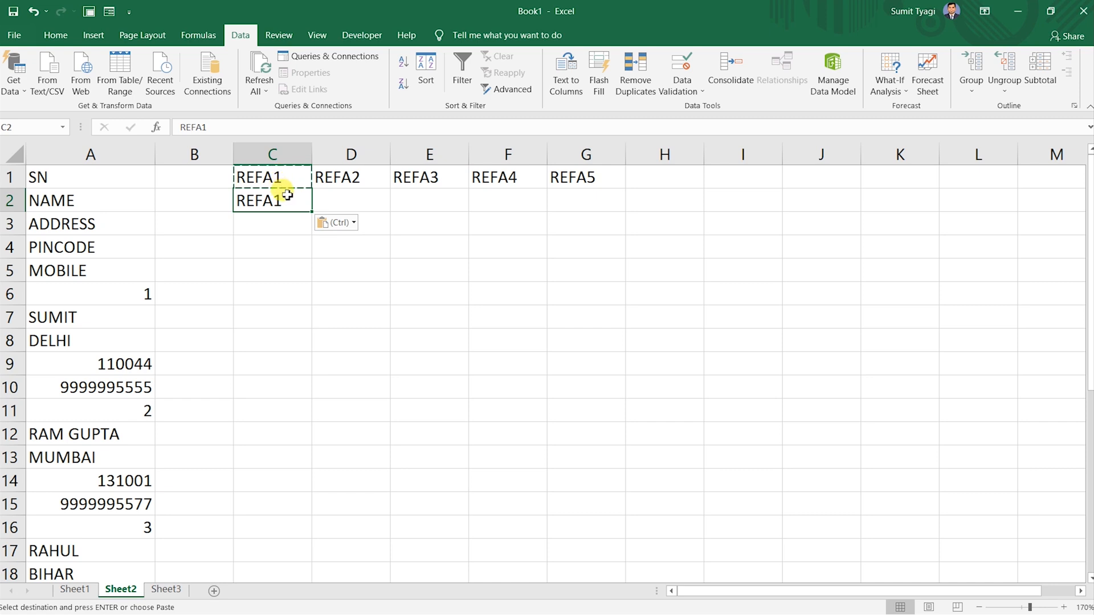
pyautogui.doubleClick(294, 201)
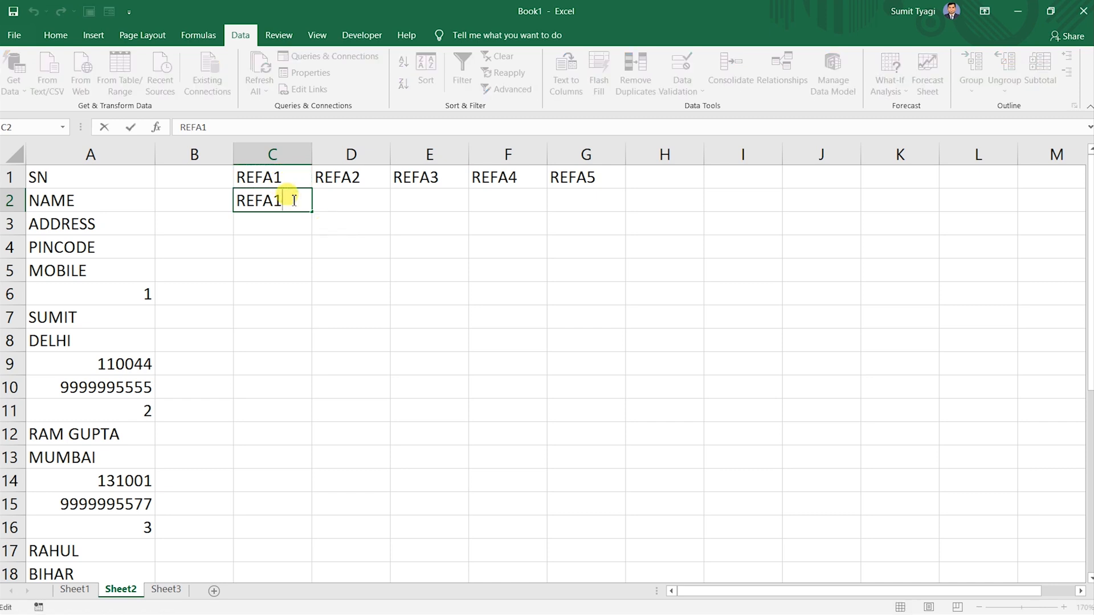
pyautogui.press('BackSpace')
pyautogui.write('6')
pyautogui.press('Return')
pyautogui.click(293, 201)
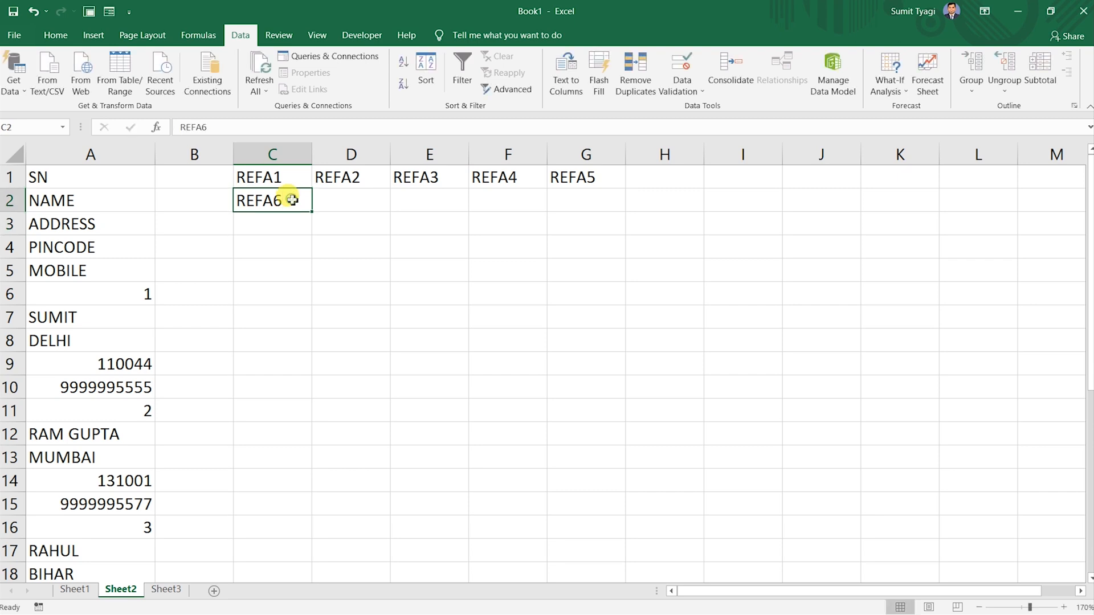
pyautogui.moveTo(313, 214); pyautogui.dragTo(590, 222)
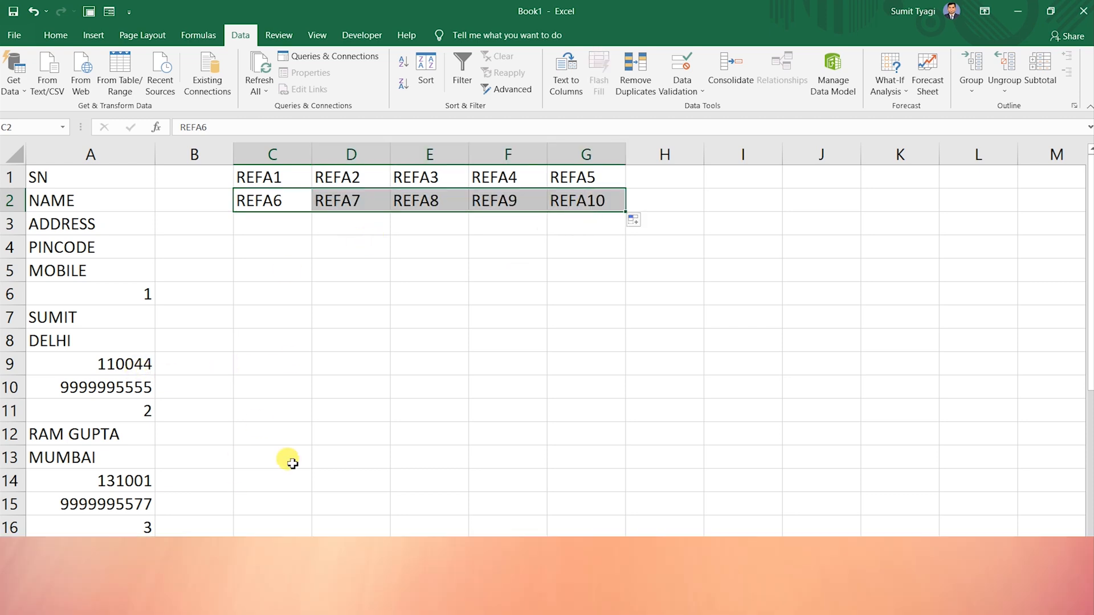
# Select the full REFA placeholder grid C1:G6.
pyautogui.scroll(-9, 215, 532)
pyautogui.scroll(4, 215, 532)
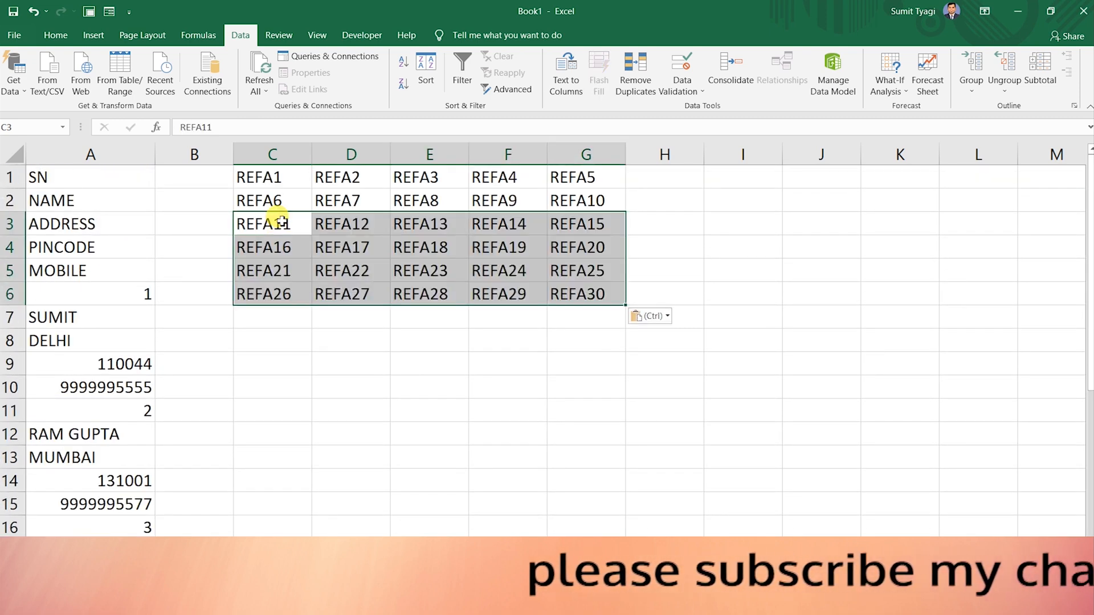
pyautogui.click(402, 334)
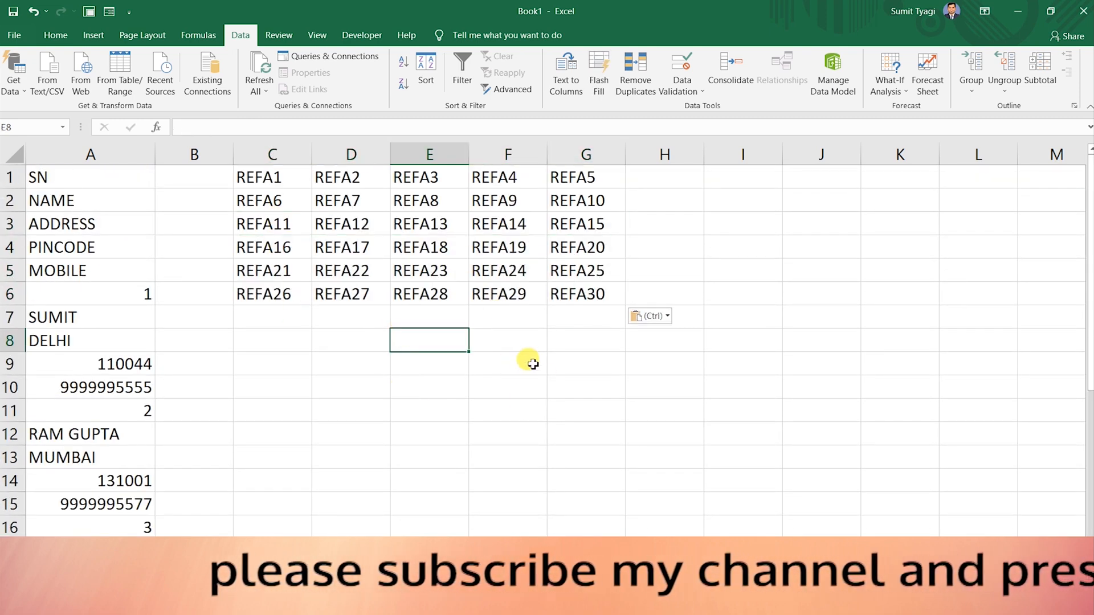
pyautogui.click(394, 198)
pyautogui.moveTo(288, 171); pyautogui.dragTo(564, 290)
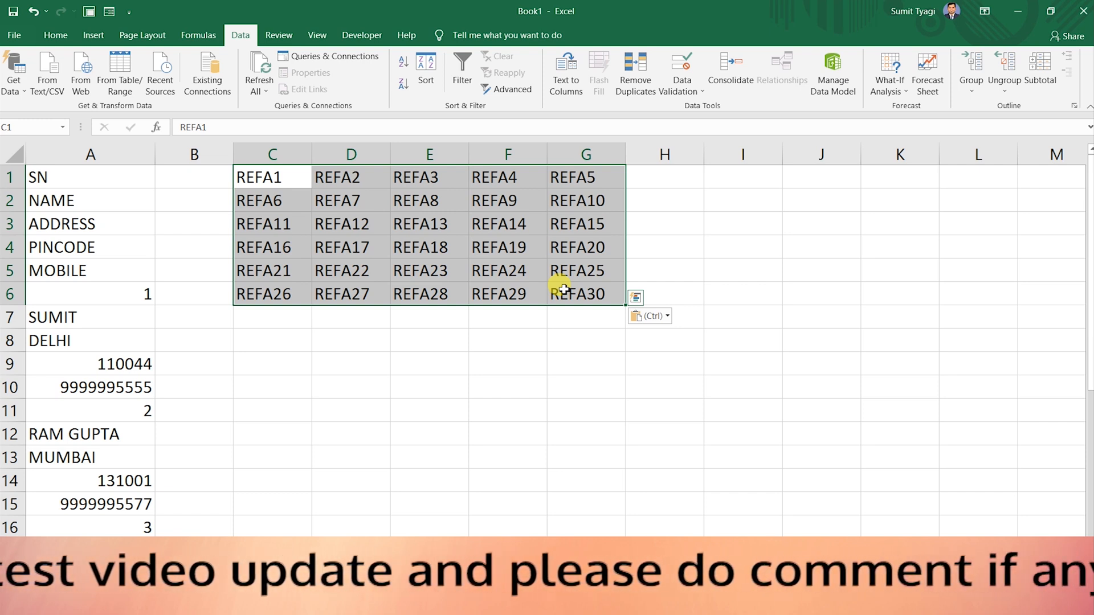
# Set up Find and Replace with Find what REF and Replace with =.
pyautogui.hotkey('ctrl', 'h')
pyautogui.press('BackSpace')
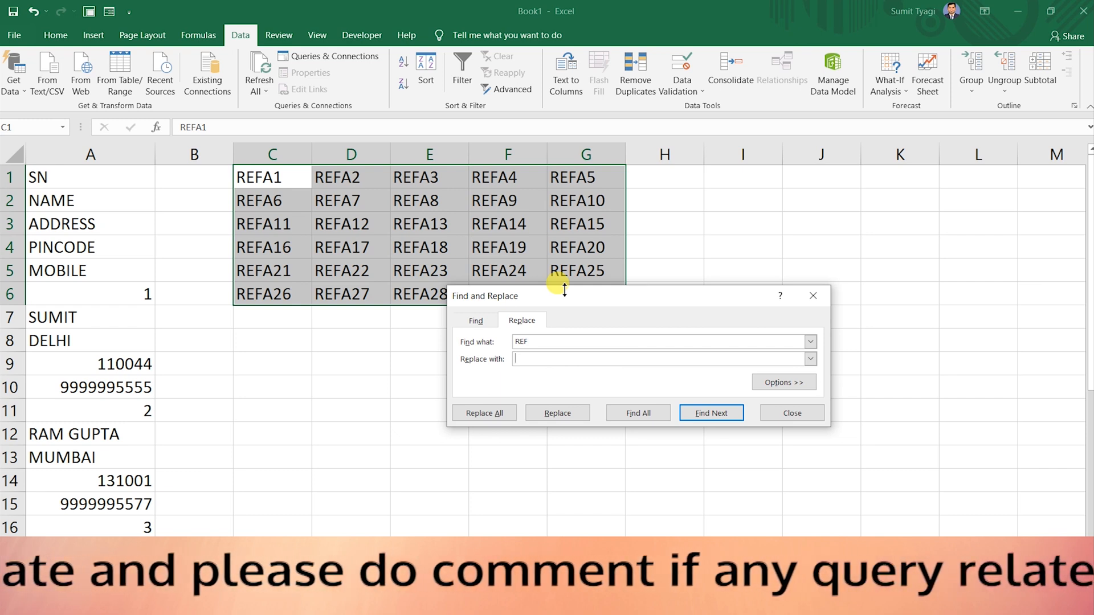
pyautogui.click(554, 344)
pyautogui.press('BackSpace')
pyautogui.press('BackSpace')
pyautogui.press('BackSpace')
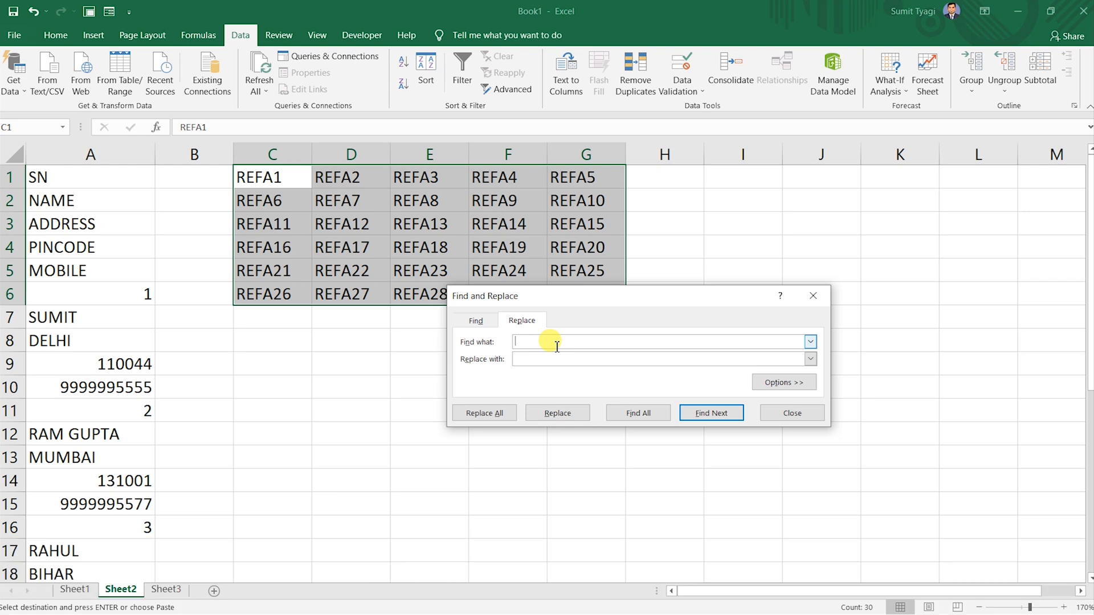
pyautogui.write('REF')
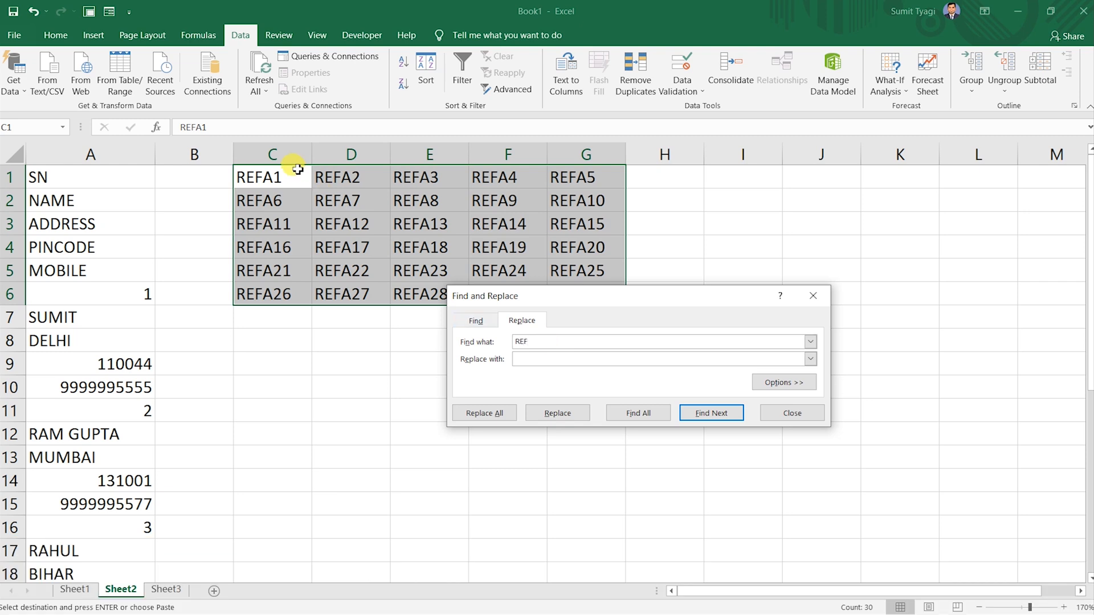
pyautogui.click(520, 360)
pyautogui.click(530, 360)
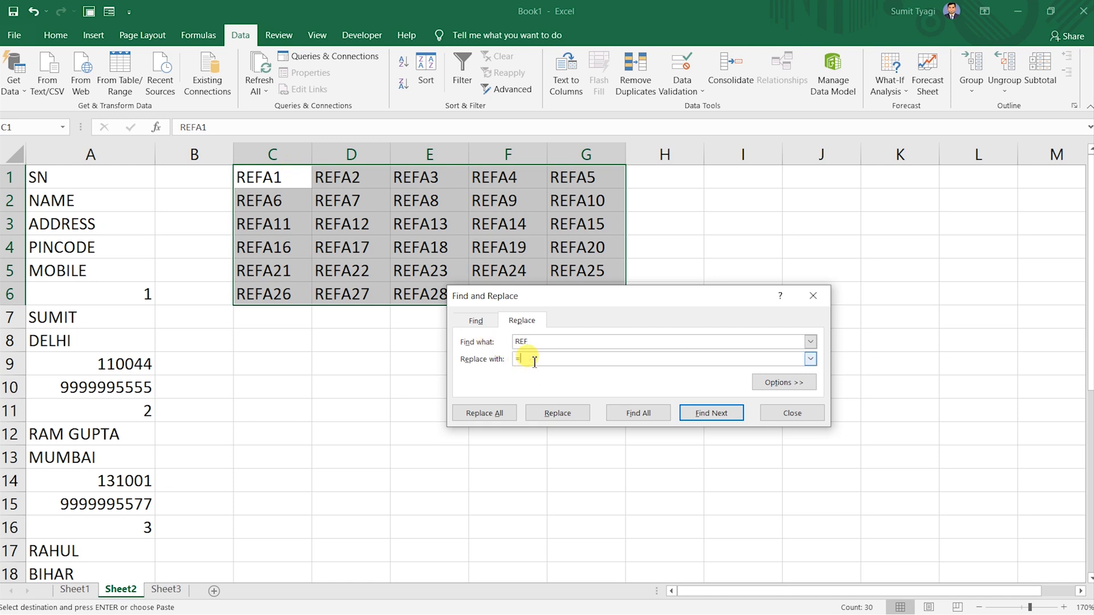
# Replace all 30 REF occurrences with = and autofit column G to show full mobile numbers.
pyautogui.click(90, 177)
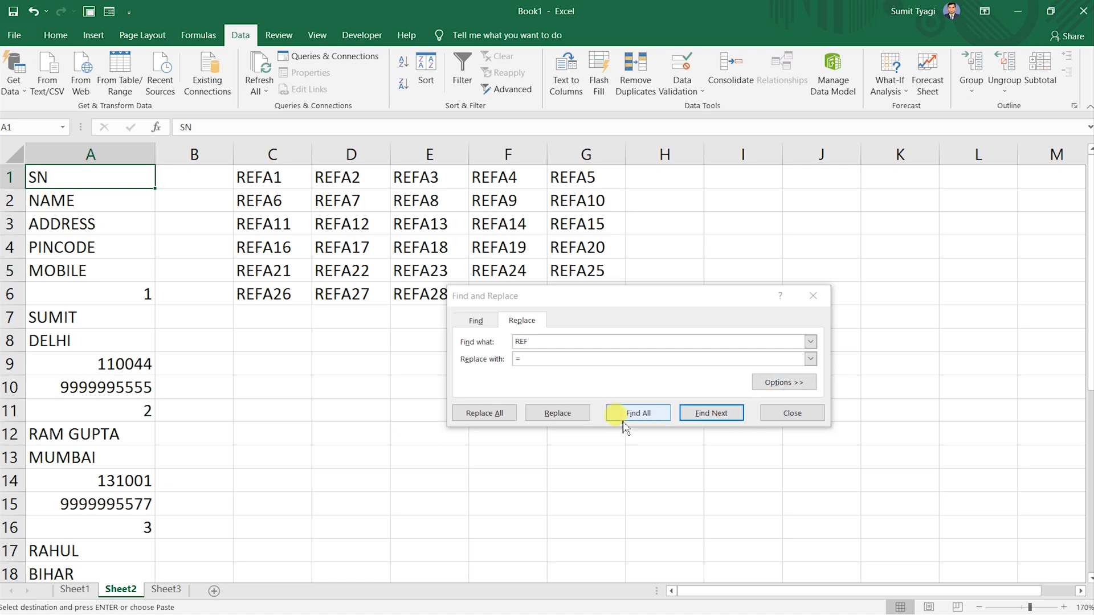
pyautogui.click(490, 416)
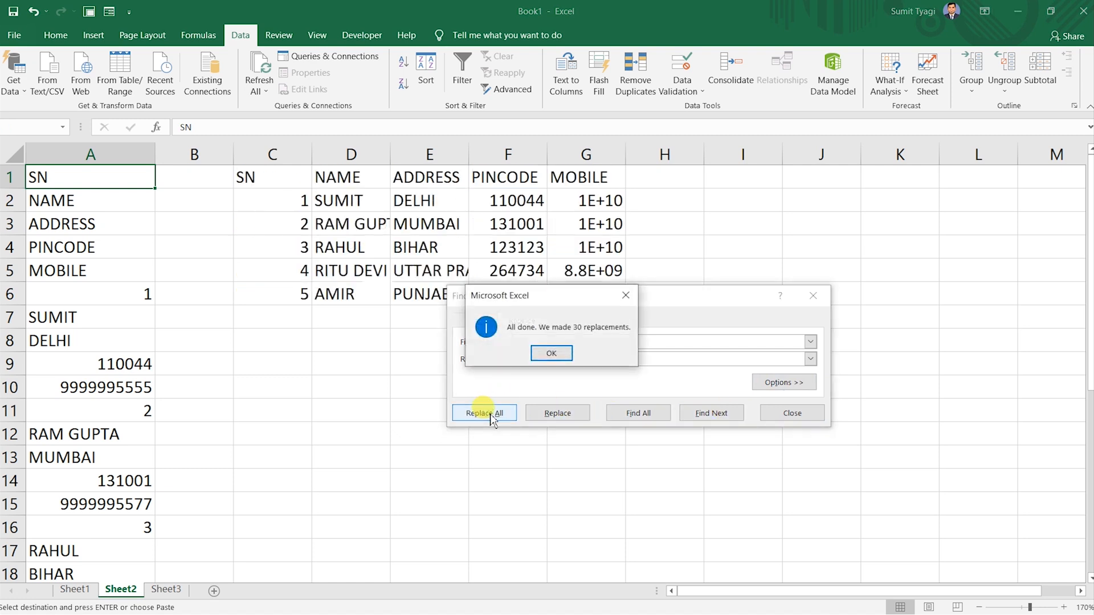
pyautogui.click(554, 353)
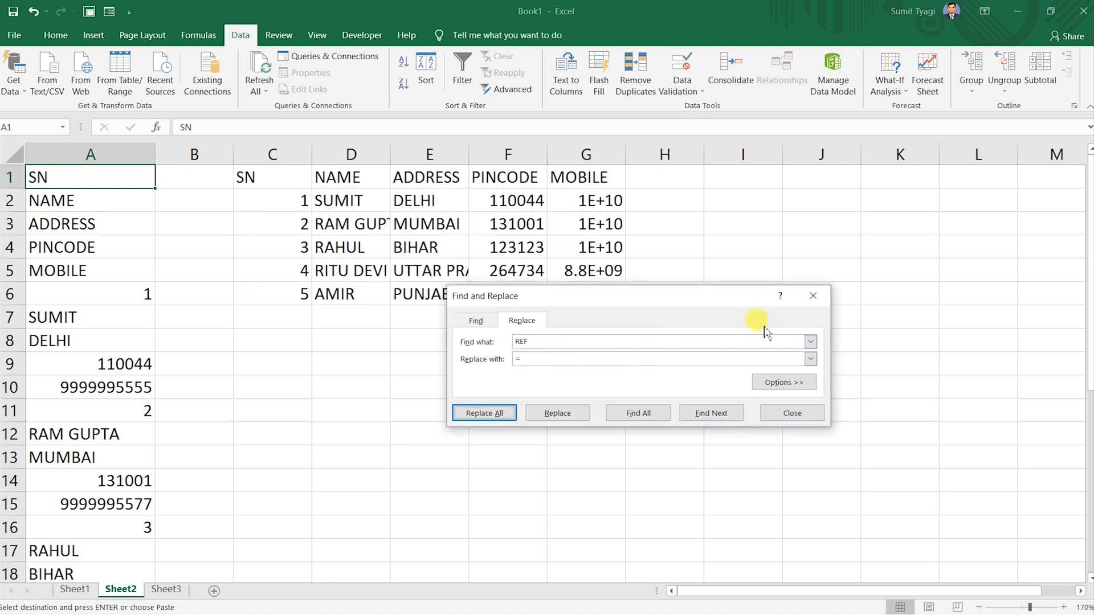
pyautogui.click(814, 295)
pyautogui.doubleClick(629, 160)
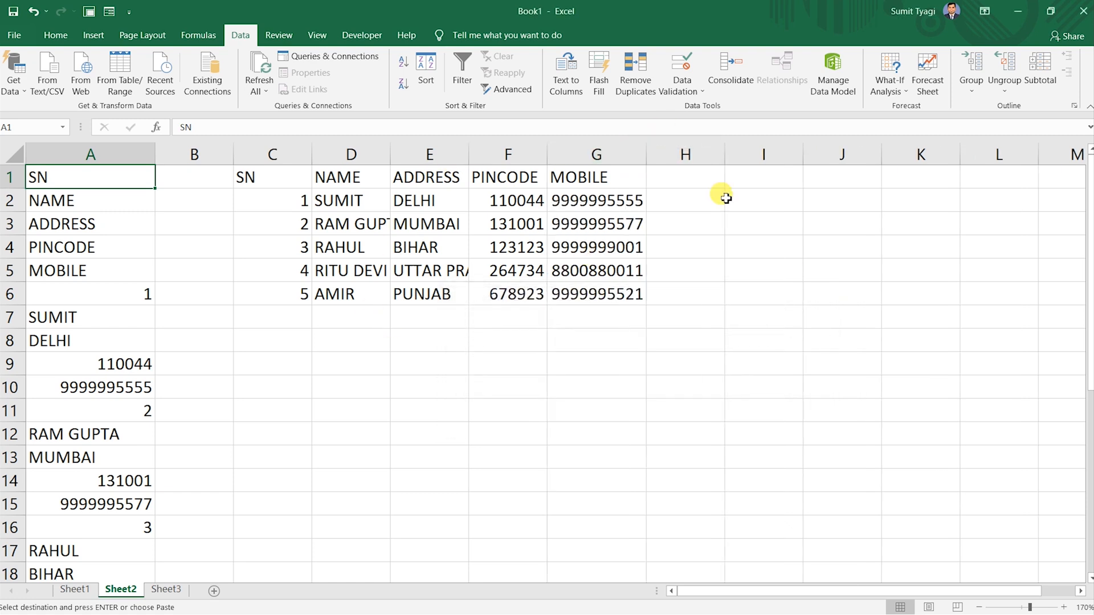
# Autofit the NAME column and change the last digits of A10's mobile number so G2 updates.
pyautogui.doubleClick(391, 155)
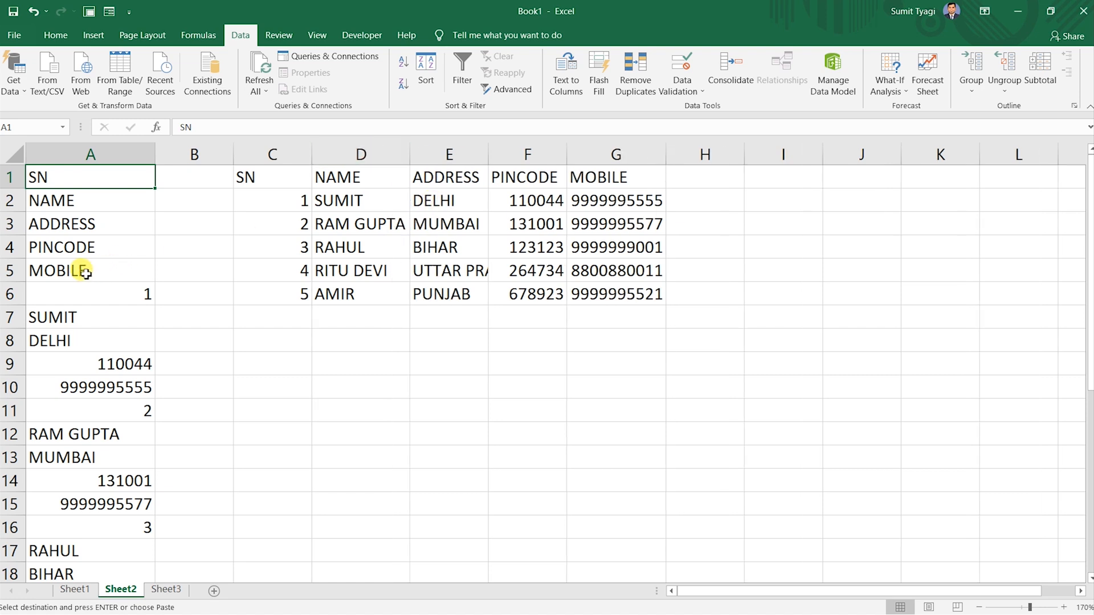
pyautogui.doubleClick(121, 391)
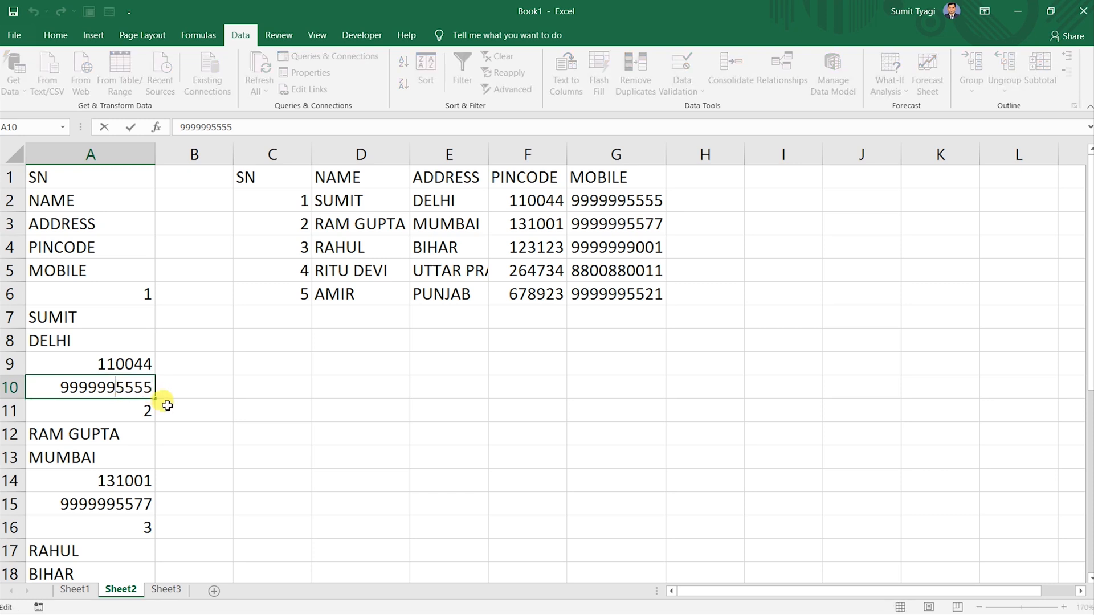
pyautogui.moveTo(120, 386); pyautogui.dragTo(183, 391)
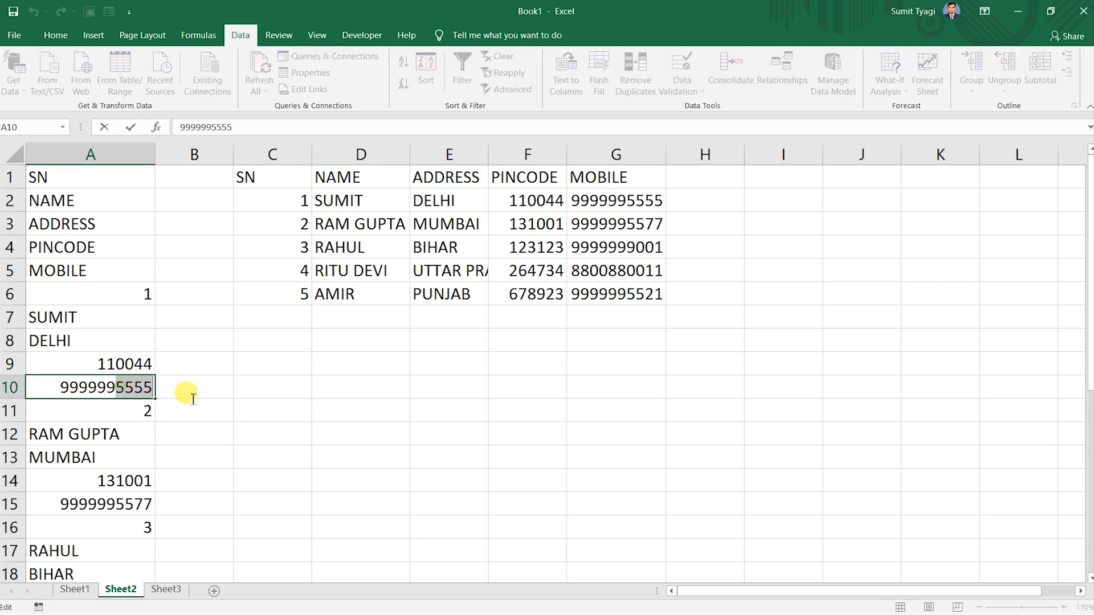
pyautogui.write('66666')
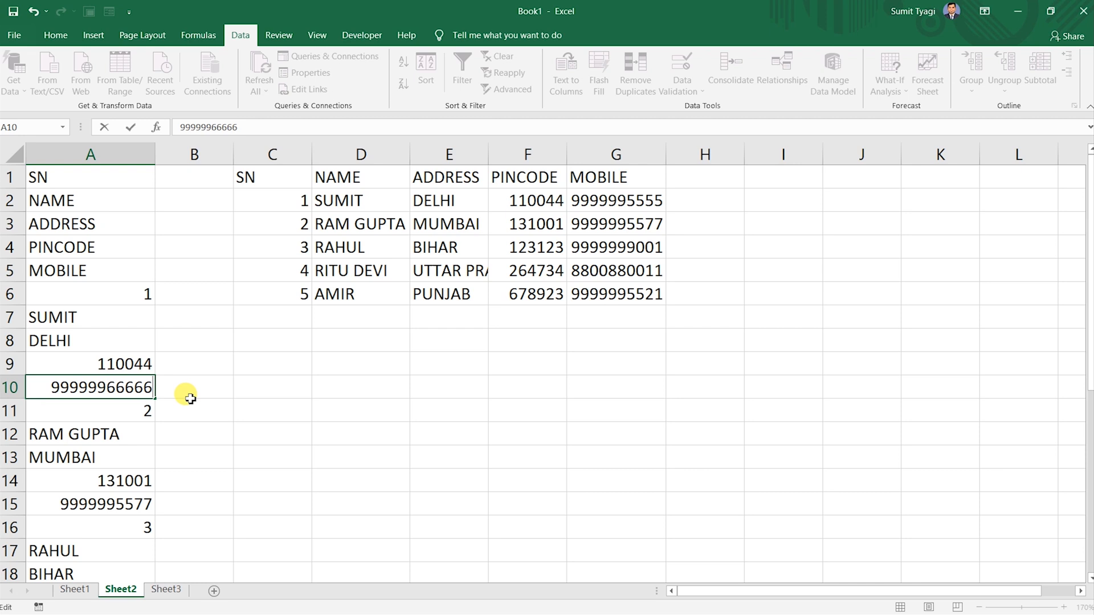
pyautogui.press('BackSpace')
pyautogui.press('Return')
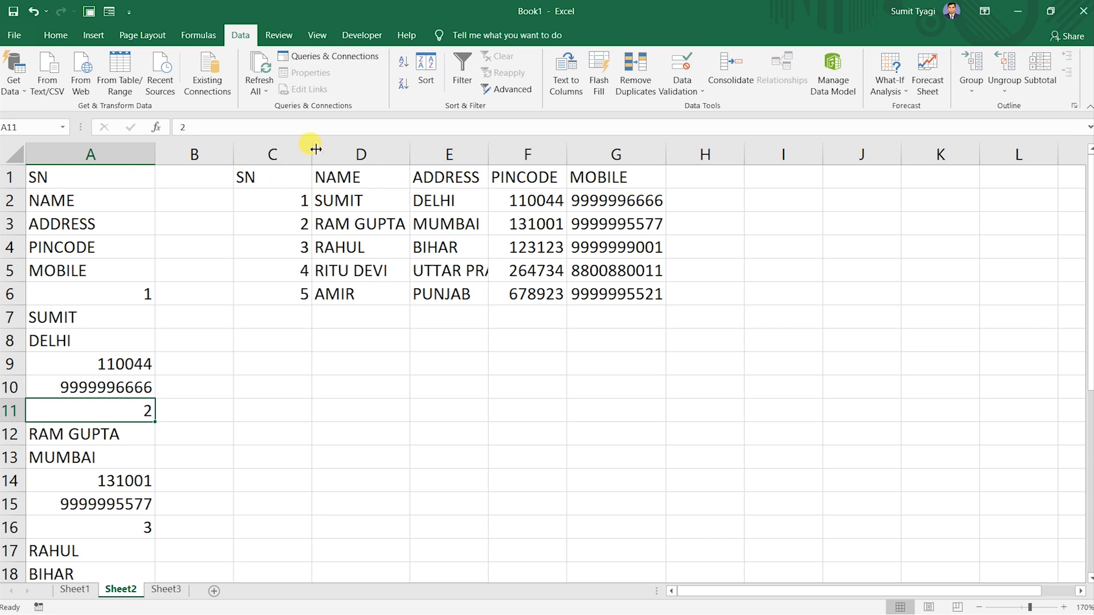
pyautogui.click(497, 614)
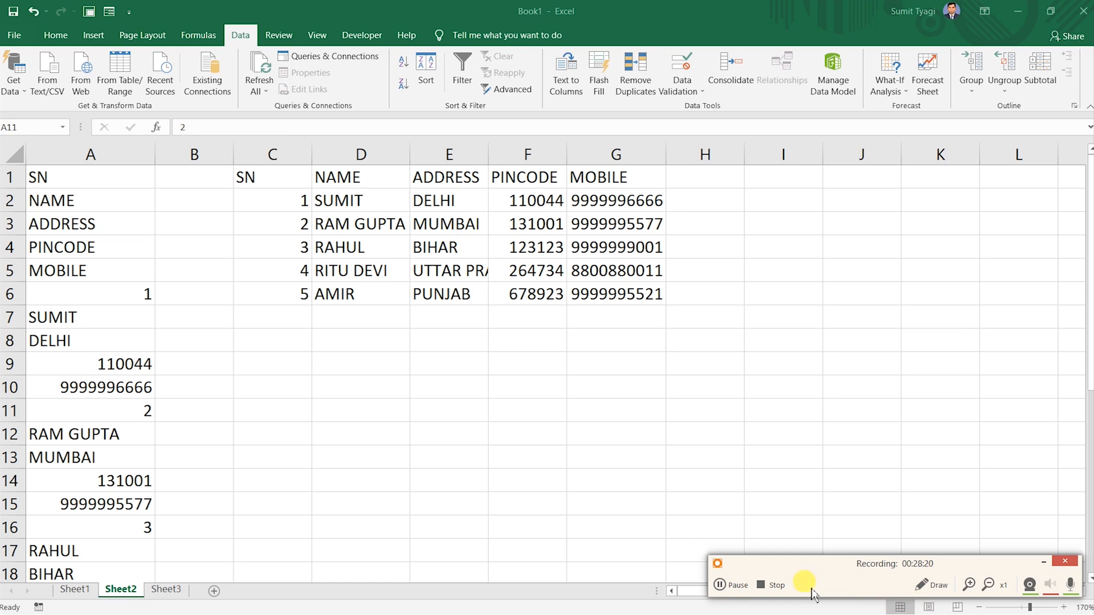